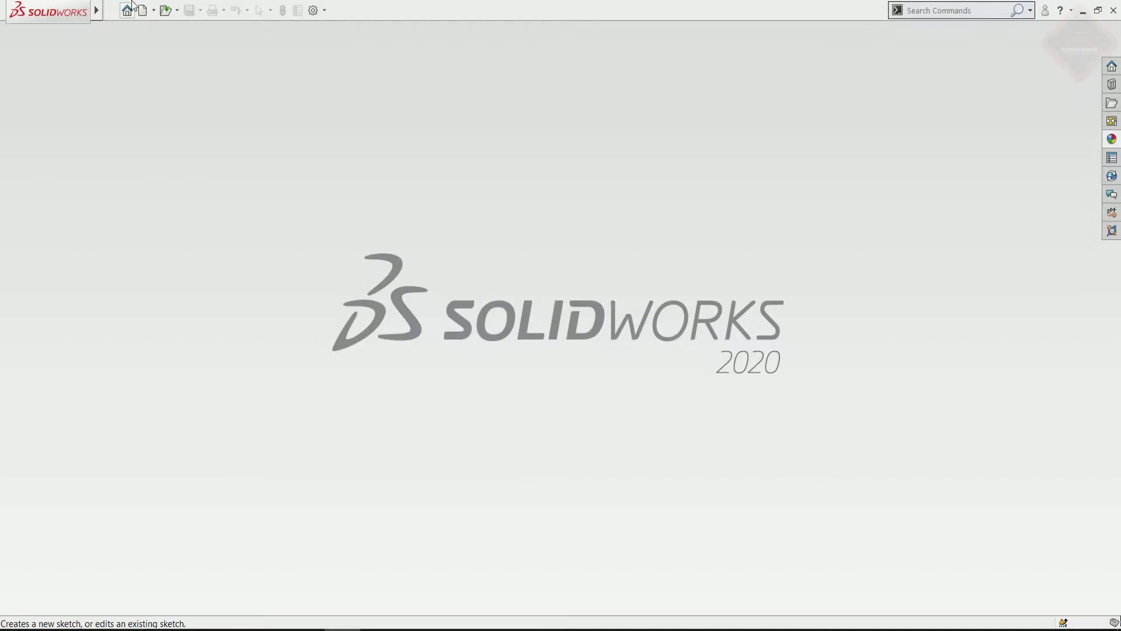
# Start a new blank part document, Part2
pyautogui.click(142, 10)
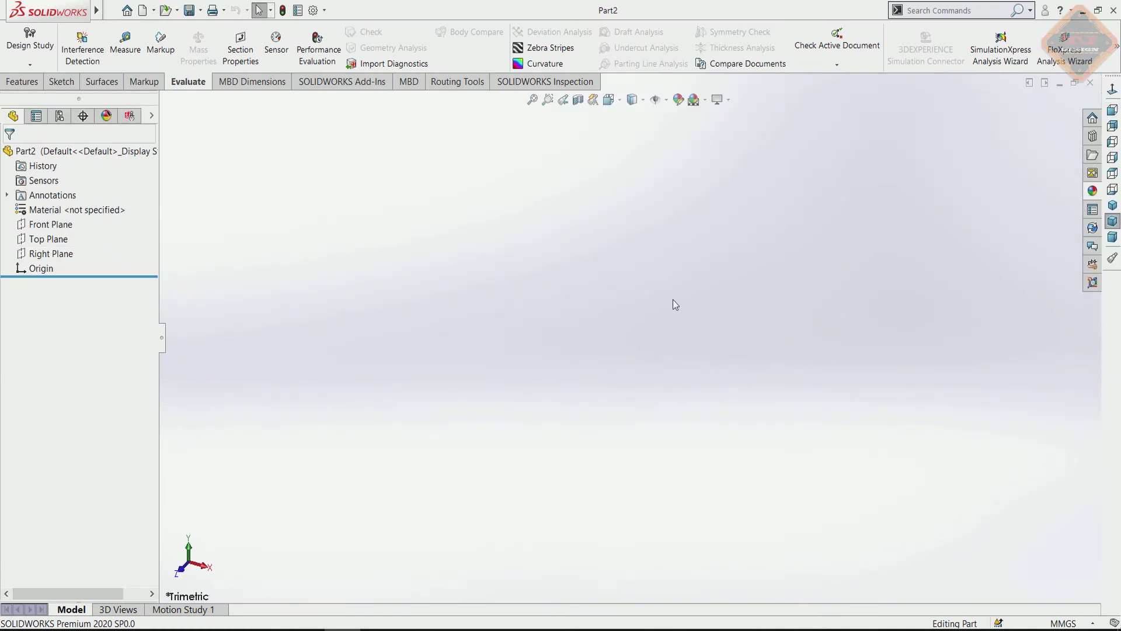
# Sketch a horizontal line from the origin on the Top Plane
pyautogui.click(39, 243)
pyautogui.click(52, 223)
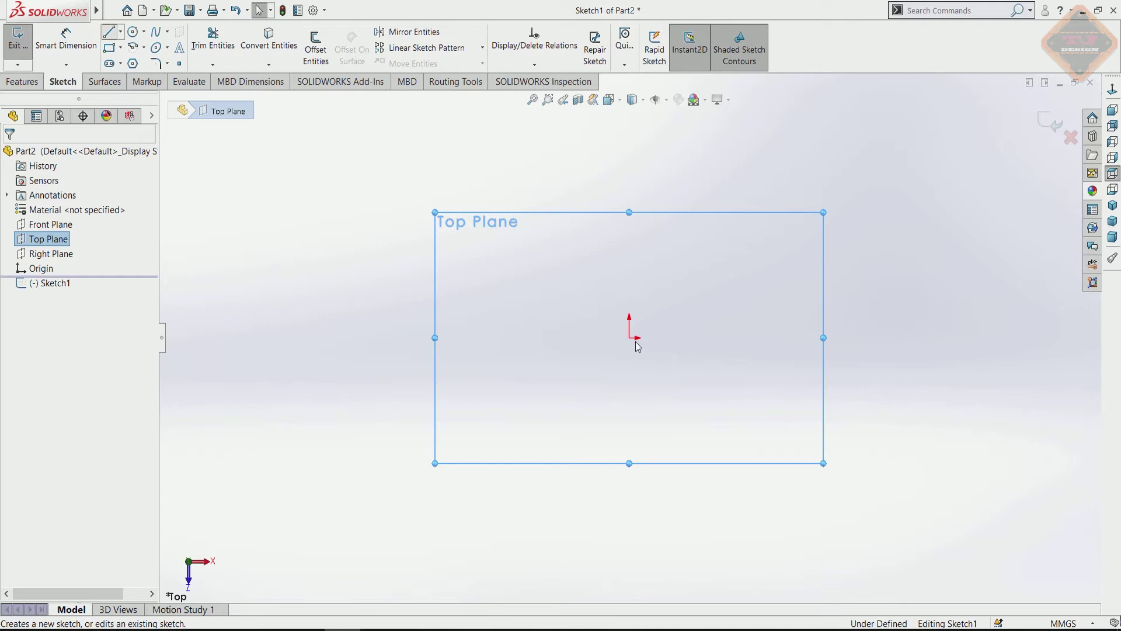
pyautogui.press('l')
pyautogui.click(629, 337)
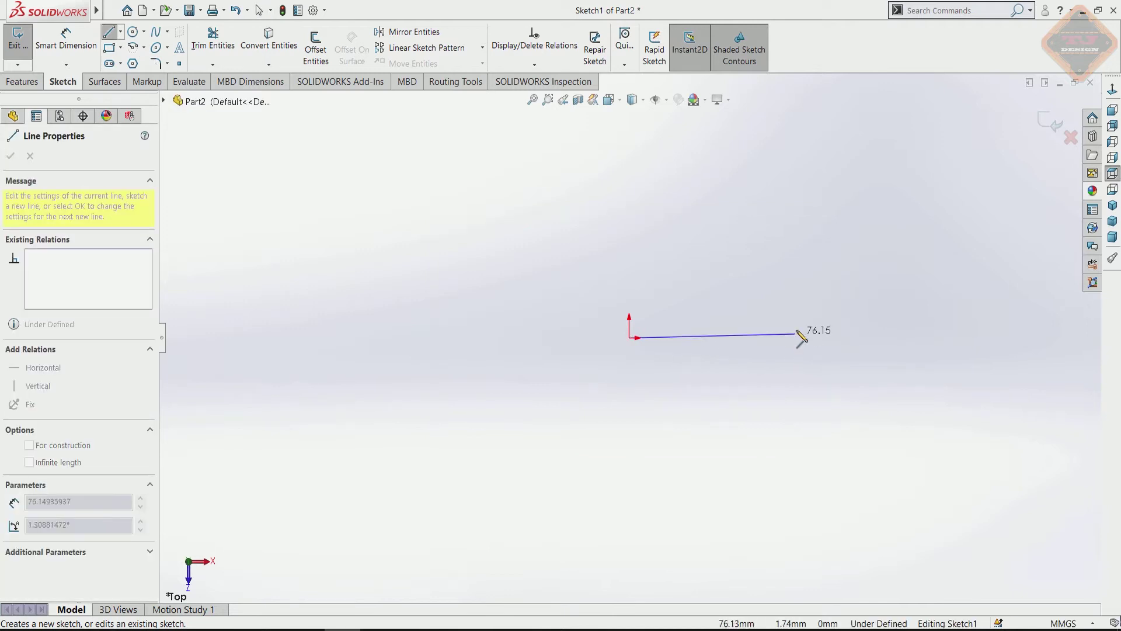
pyautogui.click(797, 339)
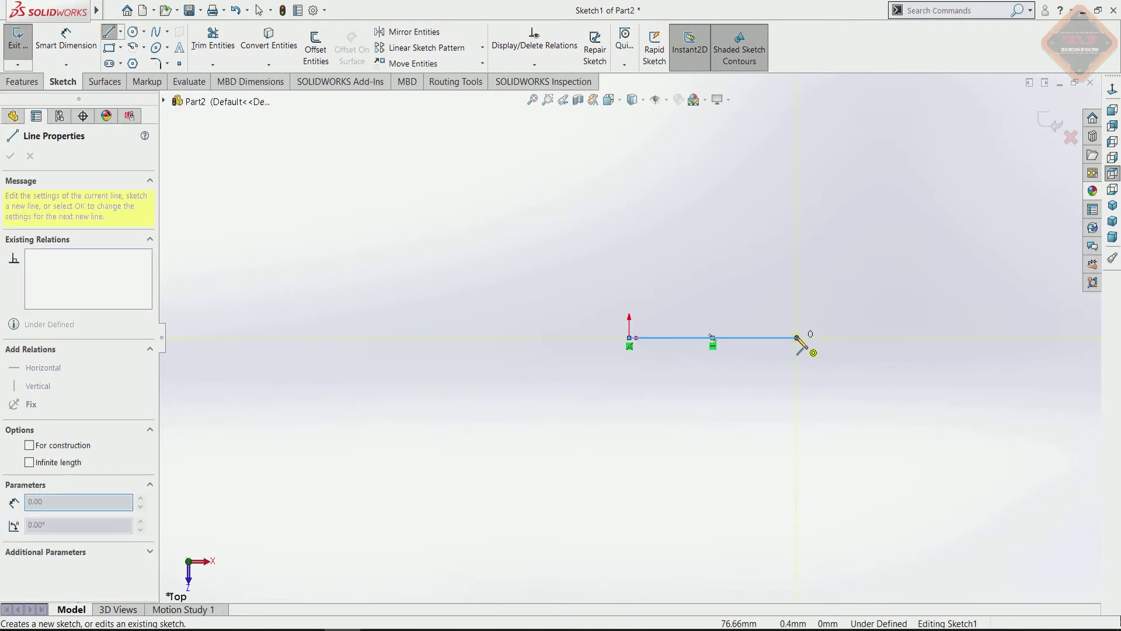
pyautogui.press('Escape')
# Dimension the line to 43 mm and exit Sketch1
pyautogui.moveTo(765, 333); pyautogui.dragTo(761, 265, button='right')
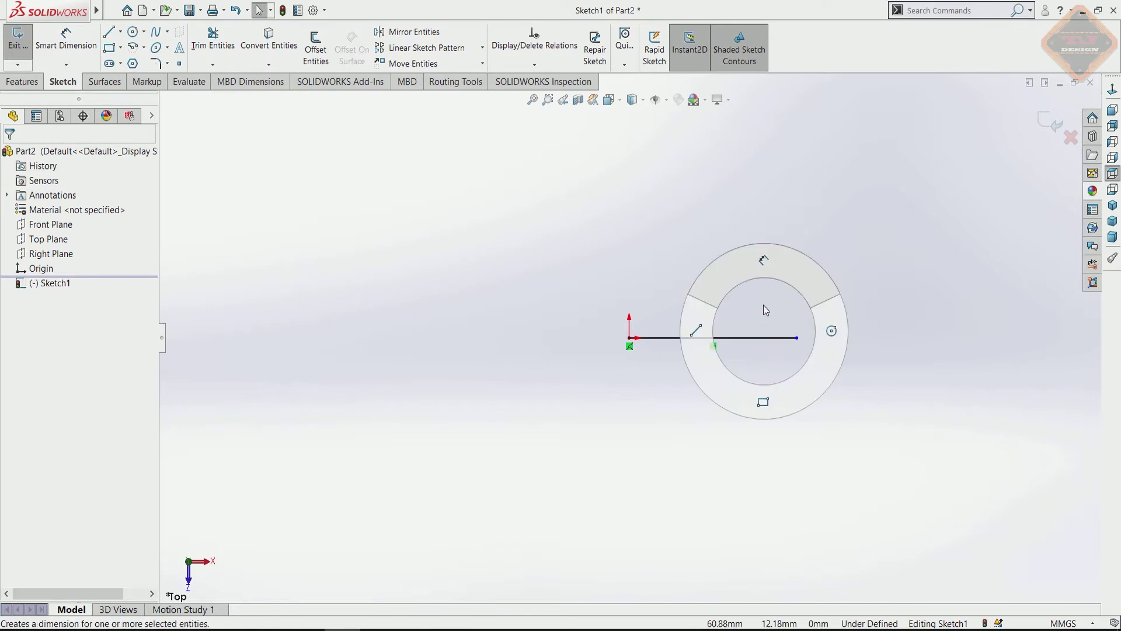
pyautogui.click(750, 345)
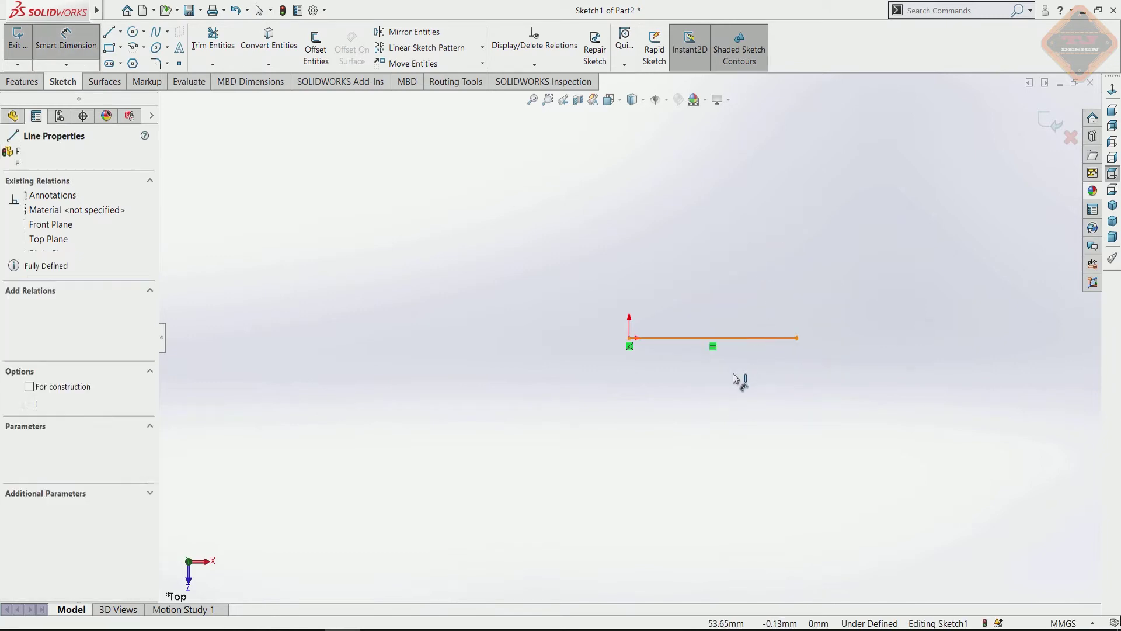
pyautogui.click(713, 390)
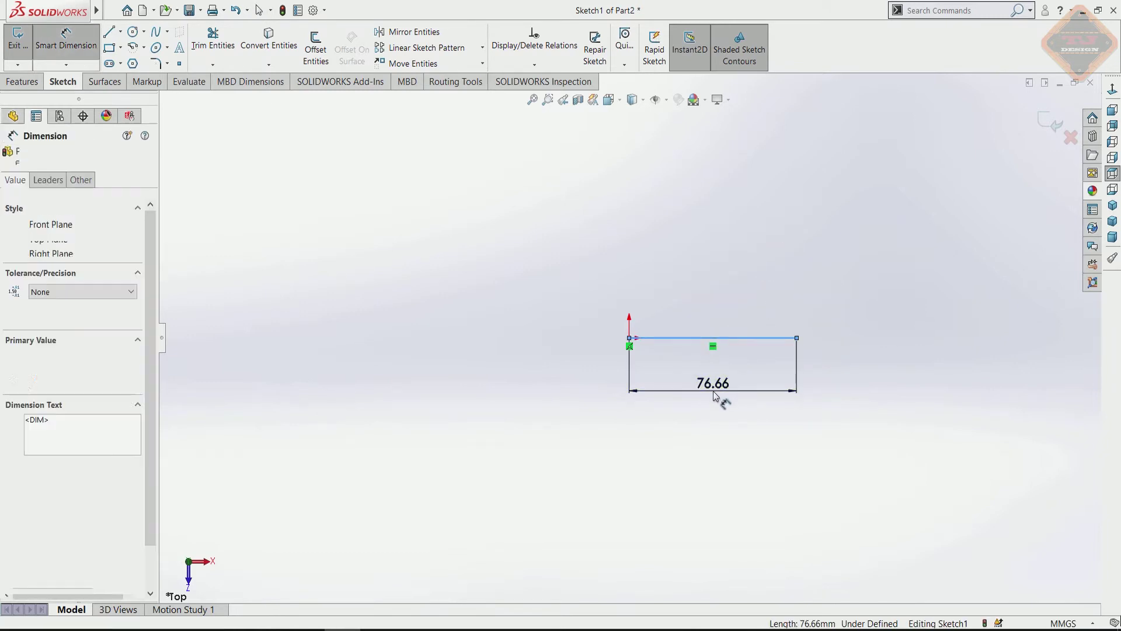
pyautogui.write('43')
pyautogui.press('Return')
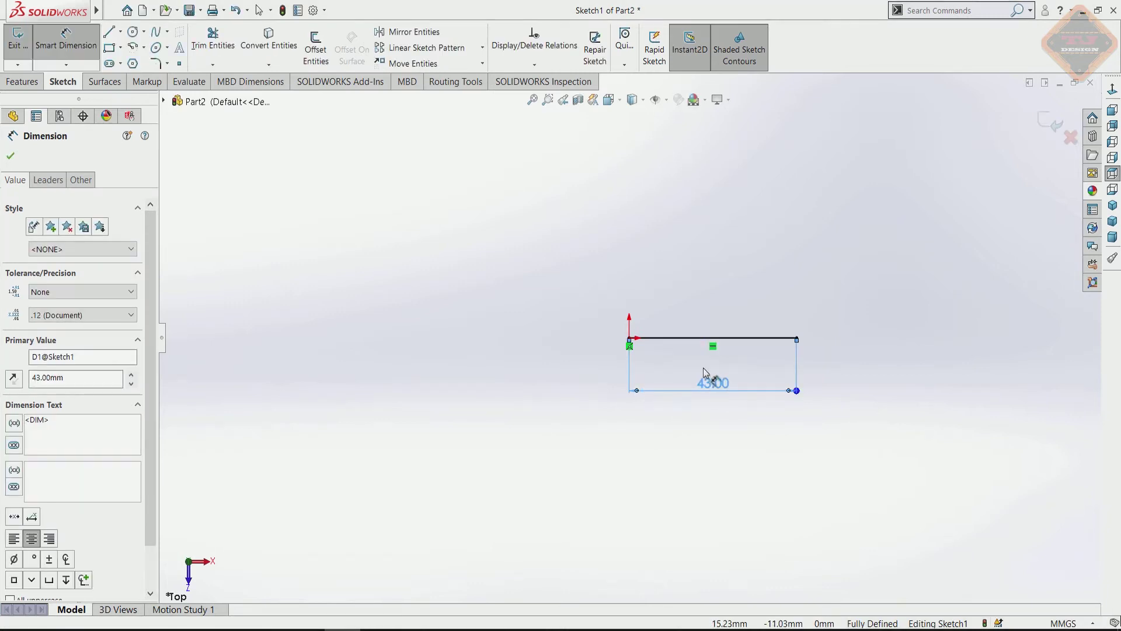
pyautogui.click(1058, 124)
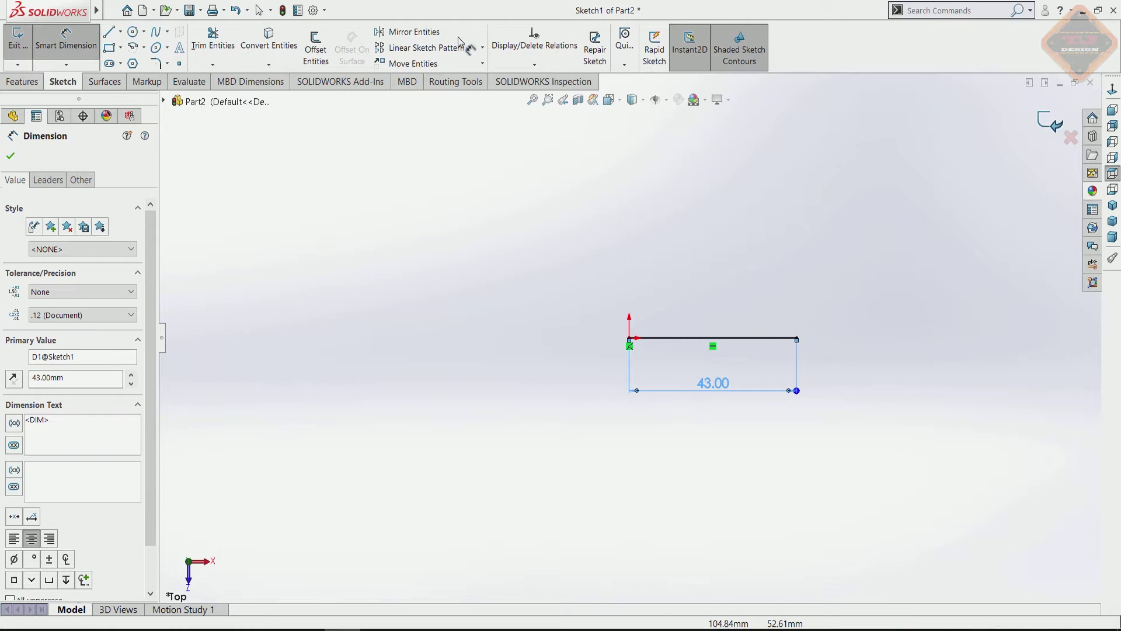
# Sweep a 26 mm circular profile along the 43 mm line to make cylinder Sweep1
pyautogui.click(33, 85)
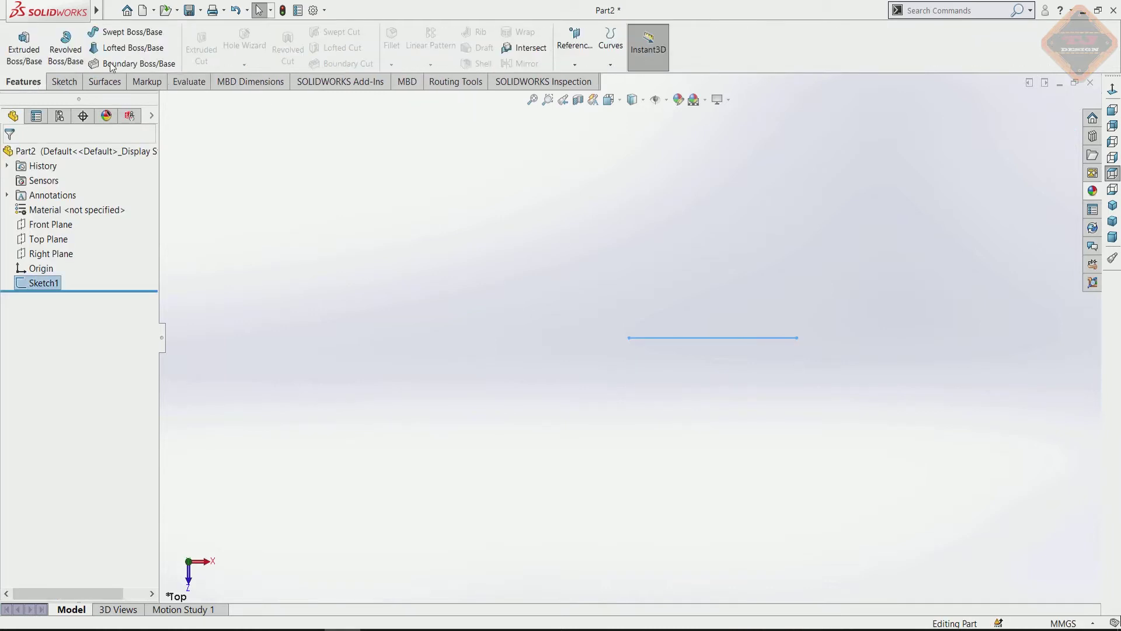
pyautogui.click(132, 31)
pyautogui.click(61, 210)
pyautogui.doubleClick(87, 253)
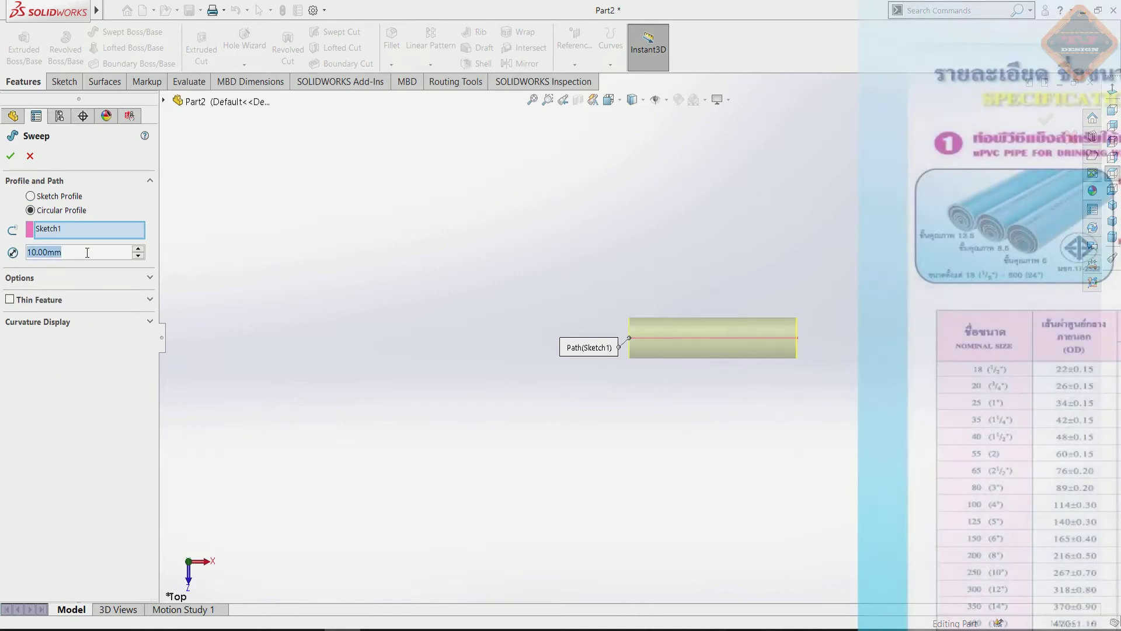
pyautogui.write('26')
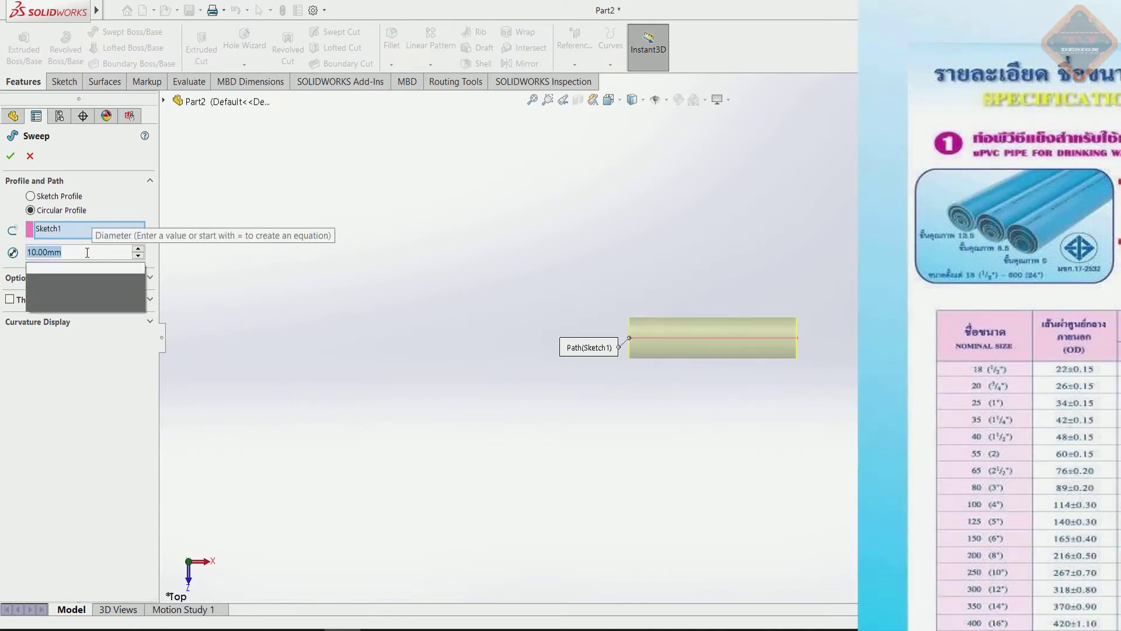
pyautogui.press('Return')
pyautogui.hotkey('ctrl', '7')
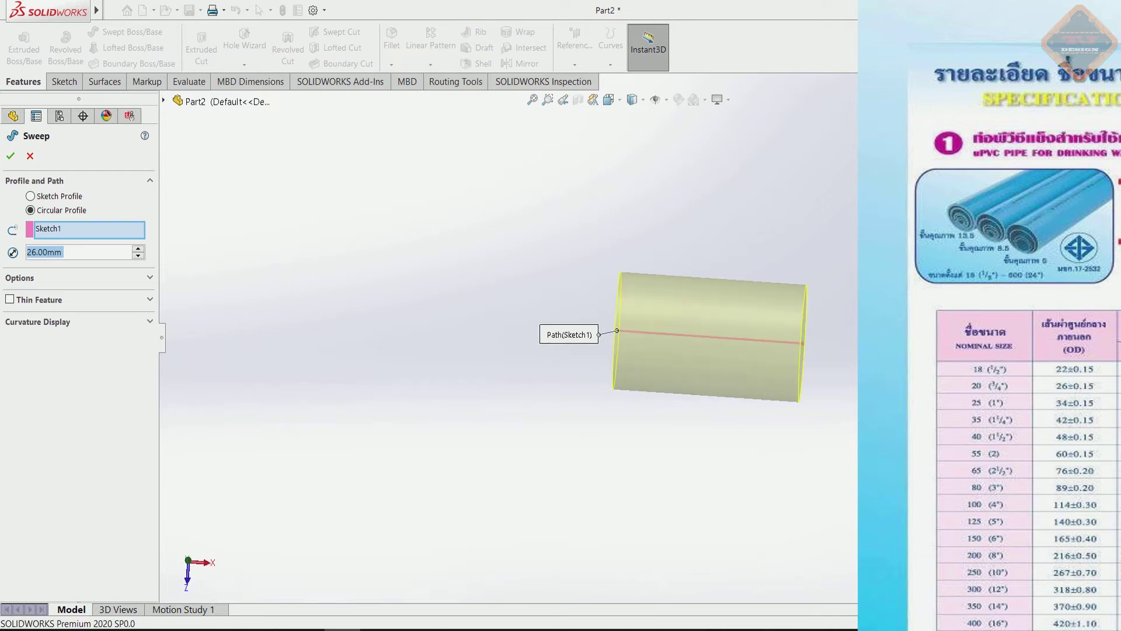
pyautogui.click(13, 156)
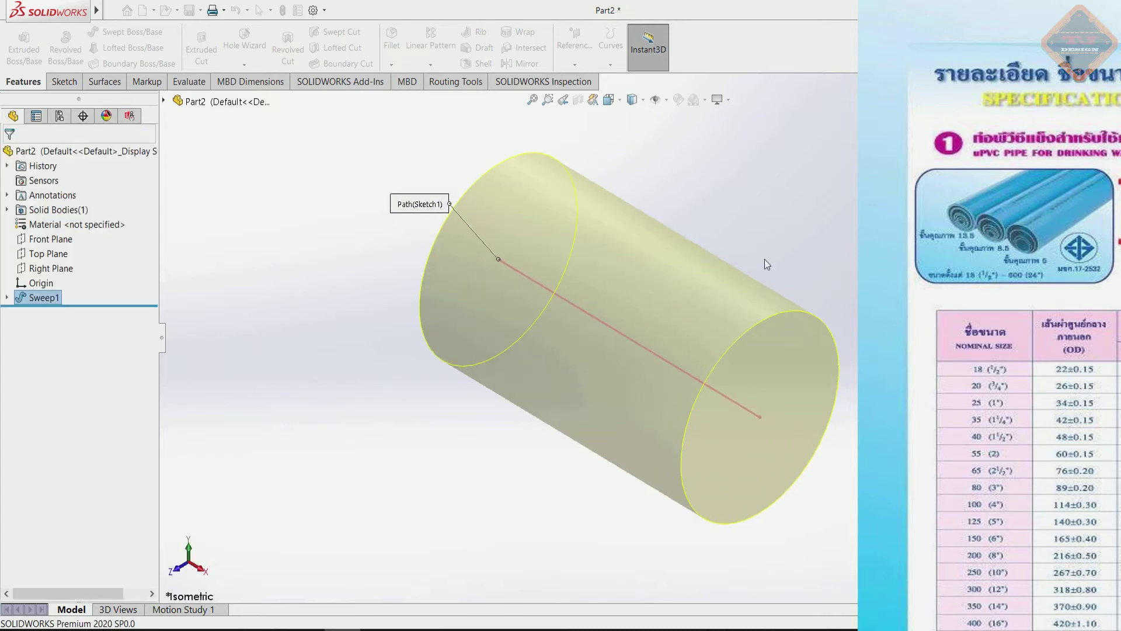
pyautogui.press('f')
pyautogui.click(766, 261)
pyautogui.scroll(-3, 634, 313)
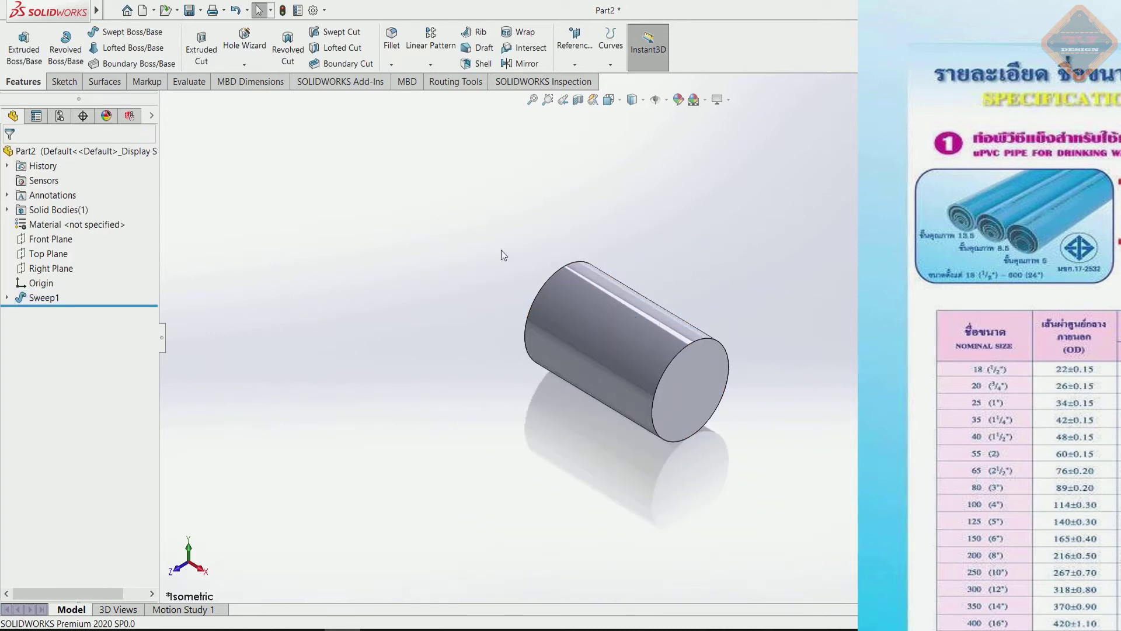
pyautogui.click(432, 64)
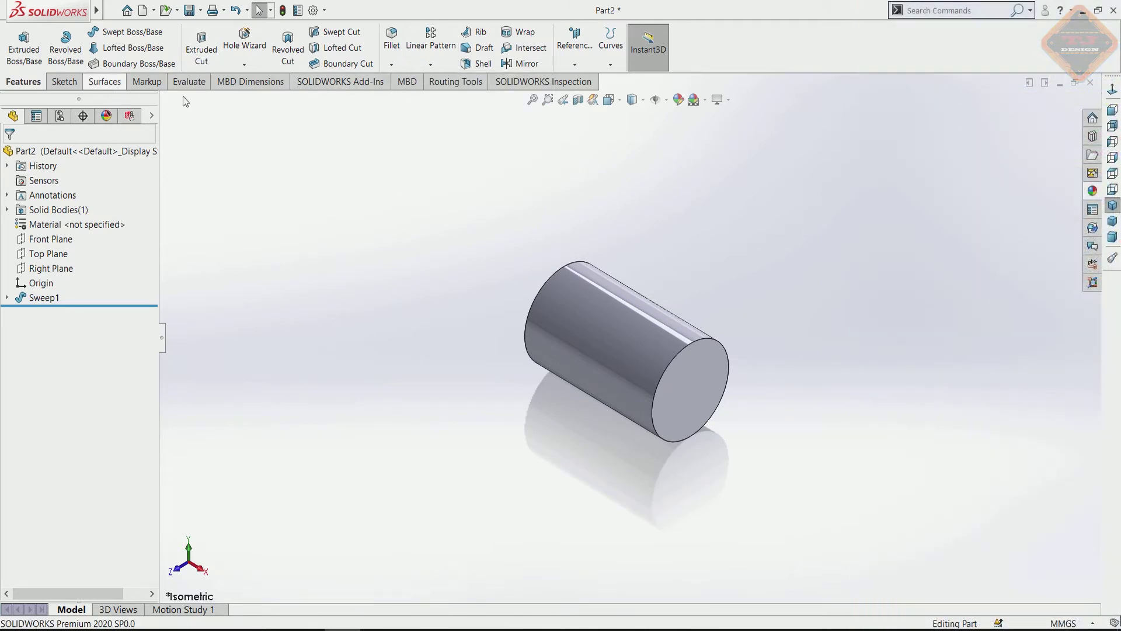
# Start a 3D sketch and draw a vertical construction line up from the origin
pyautogui.click(65, 81)
pyautogui.click(18, 64)
pyautogui.click(41, 95)
pyautogui.click(120, 31)
pyautogui.click(138, 60)
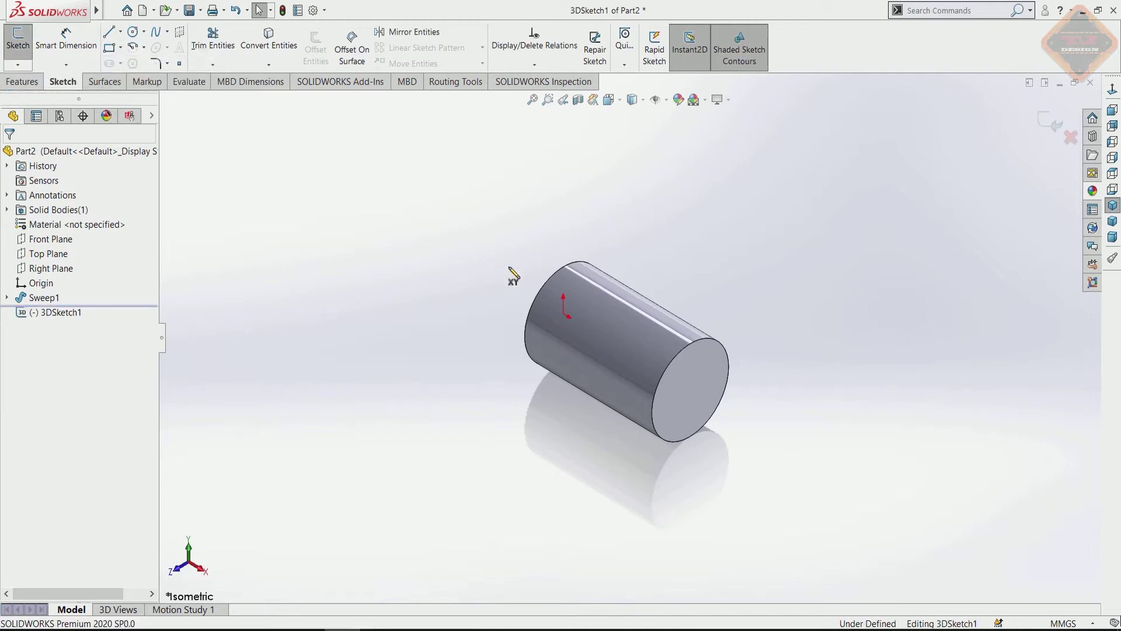
pyautogui.click(563, 312)
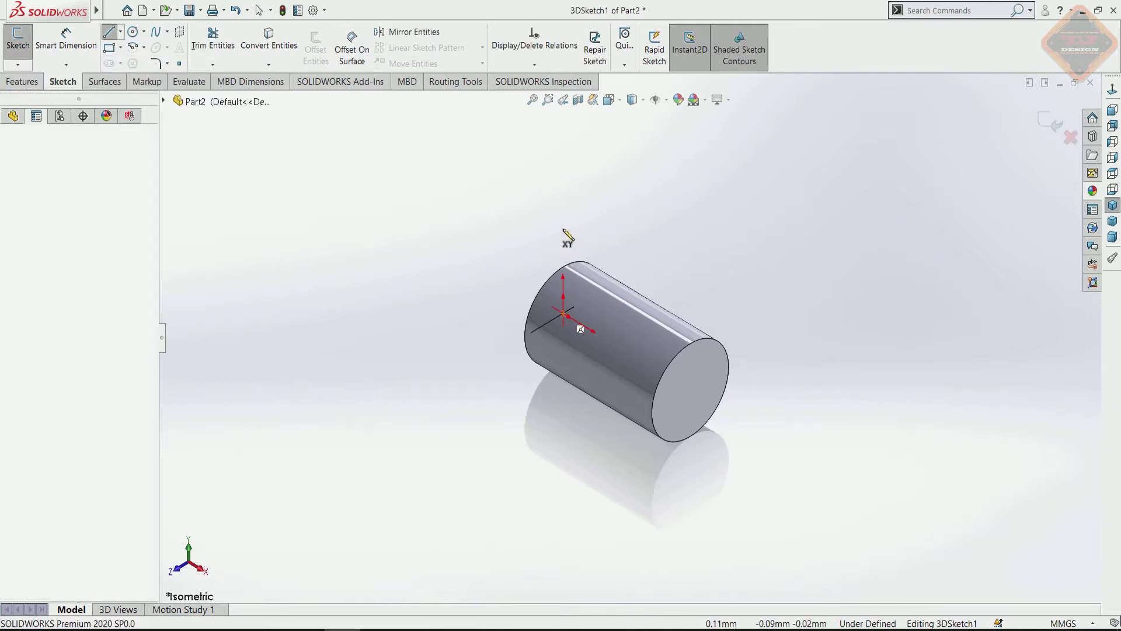
pyautogui.click(563, 166)
pyautogui.press('Escape')
# Add a centerline from the origin constrained along Z, then exit 3DSketch1
pyautogui.click(121, 32)
pyautogui.click(138, 63)
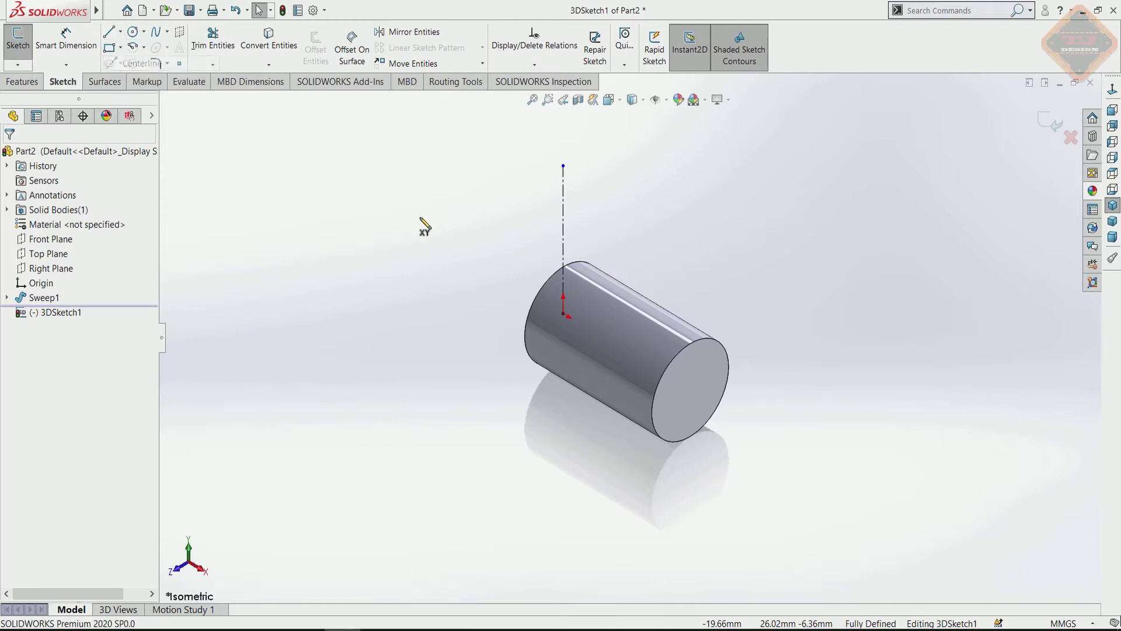
pyautogui.click(563, 312)
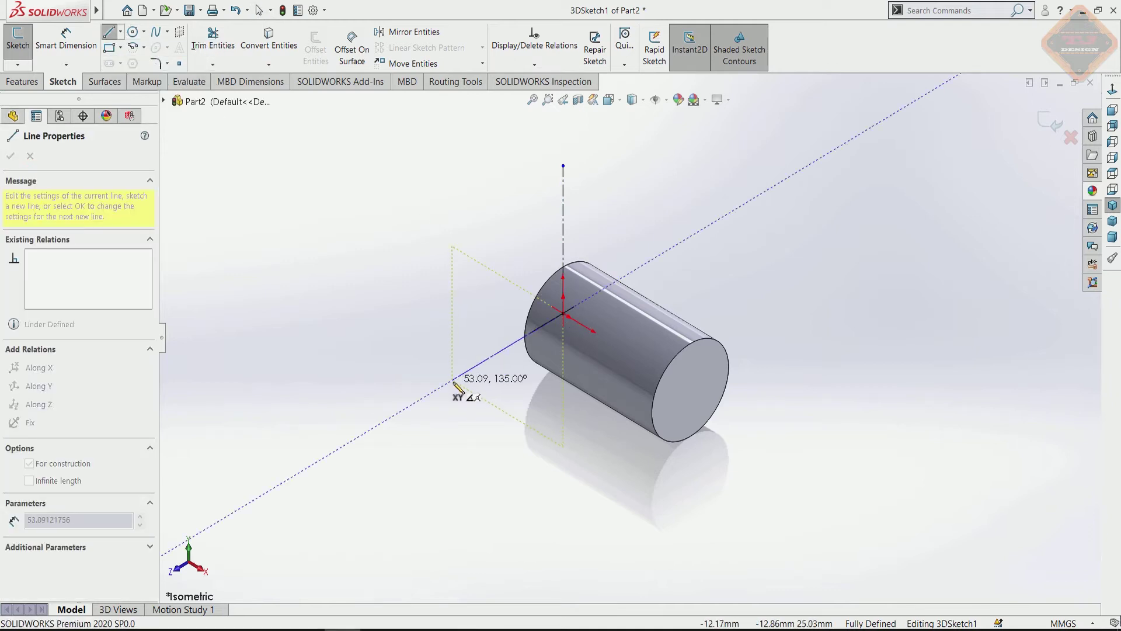
pyautogui.click(453, 380)
pyautogui.press('Escape')
pyautogui.press('Escape')
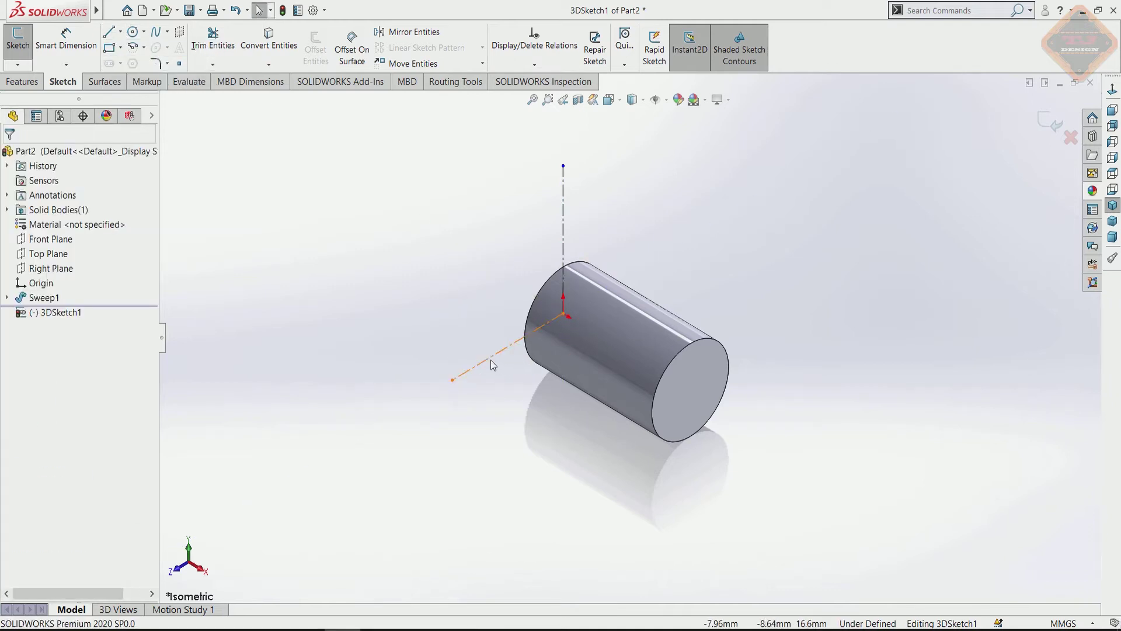
pyautogui.click(493, 365)
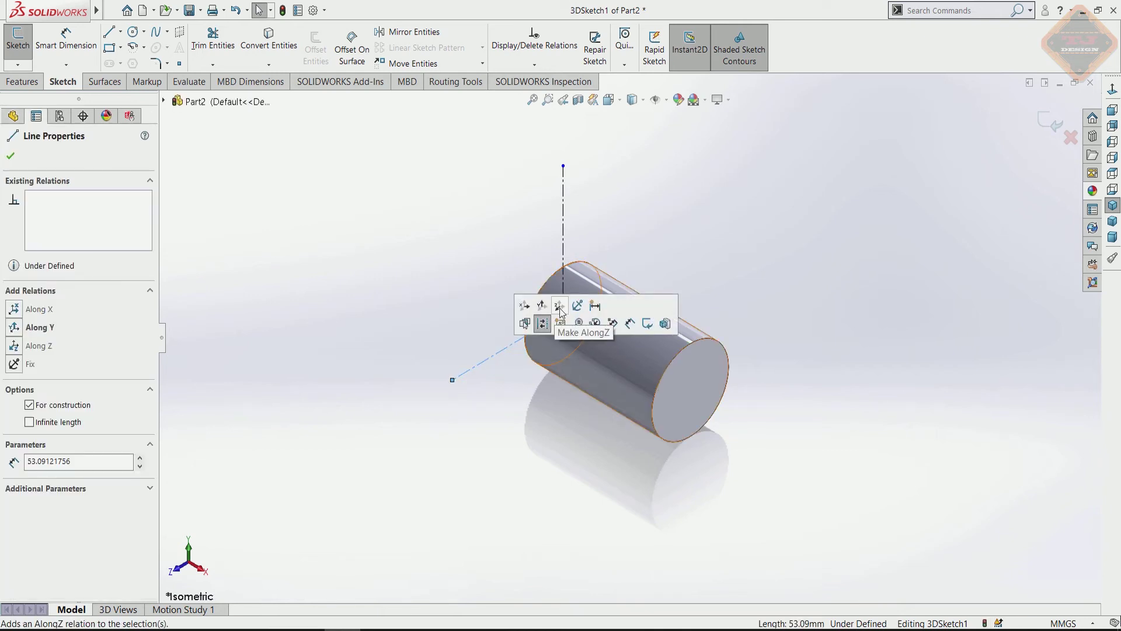
pyautogui.press('Escape')
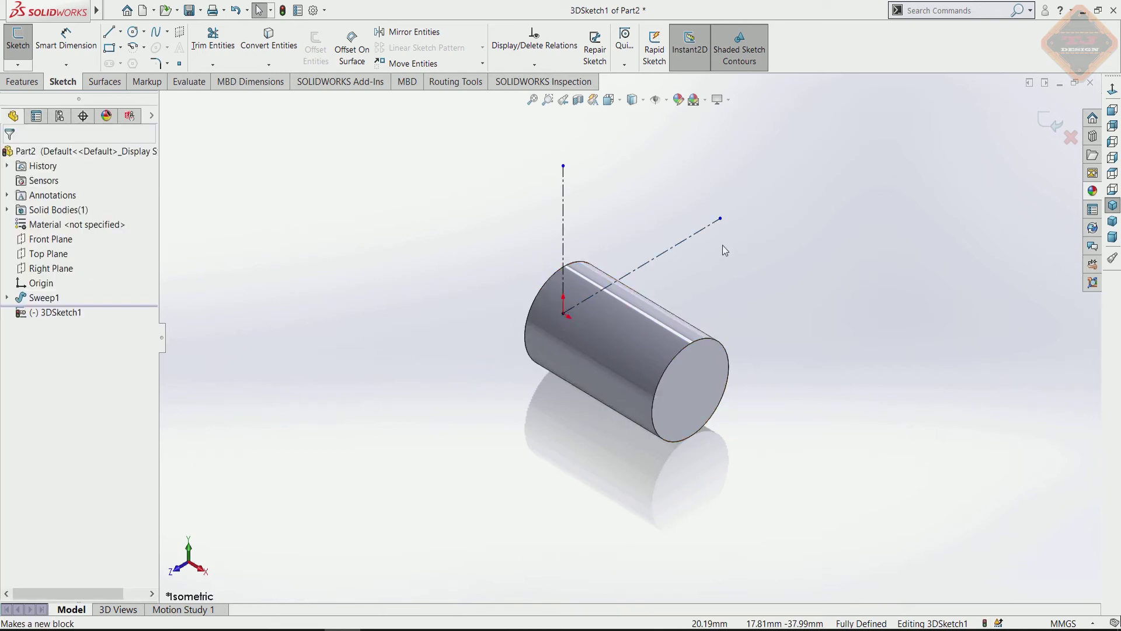
pyautogui.moveTo(720, 219); pyautogui.dragTo(688, 238)
pyautogui.press('Escape')
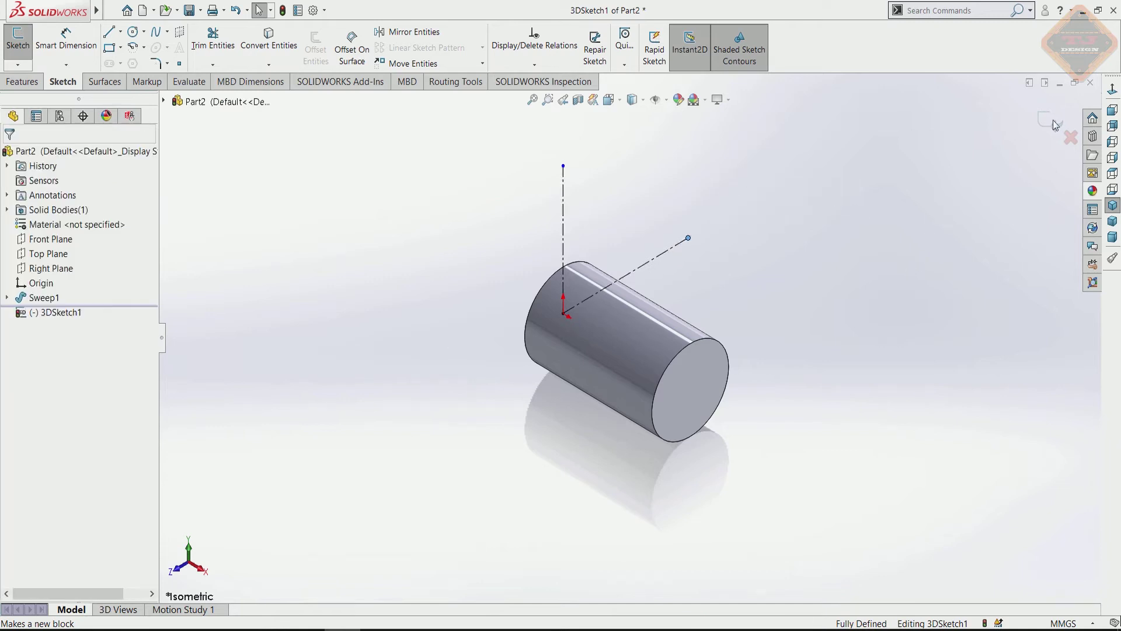
pyautogui.click(1051, 121)
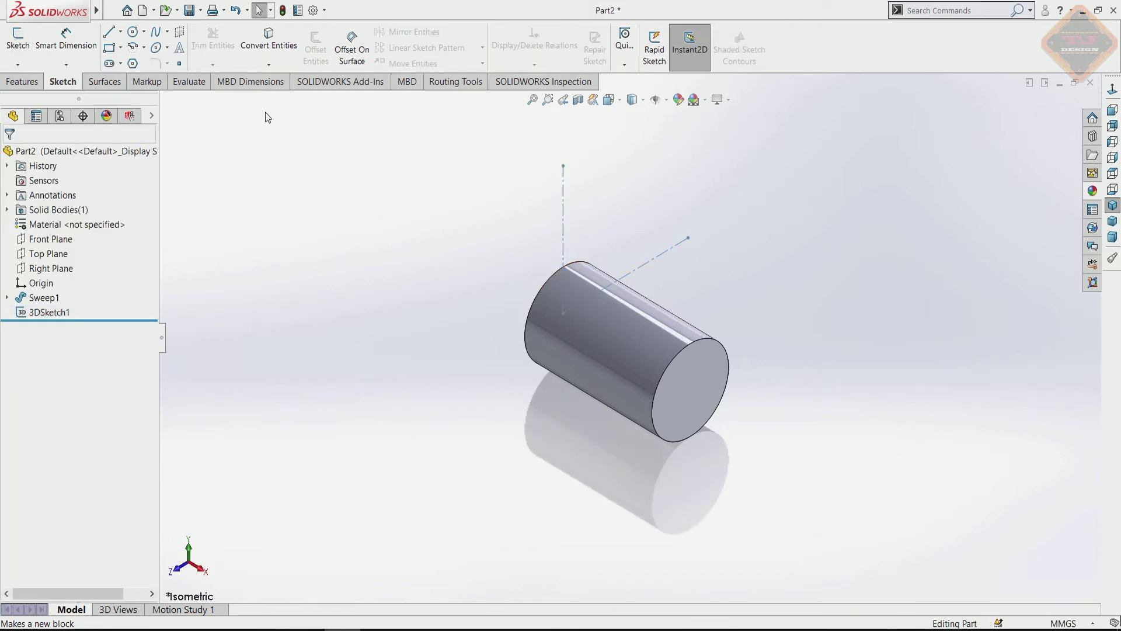
pyautogui.click(35, 86)
# Start a circular pattern set to pattern bodies, clearing the initially picked axis
pyautogui.click(439, 65)
pyautogui.click(438, 92)
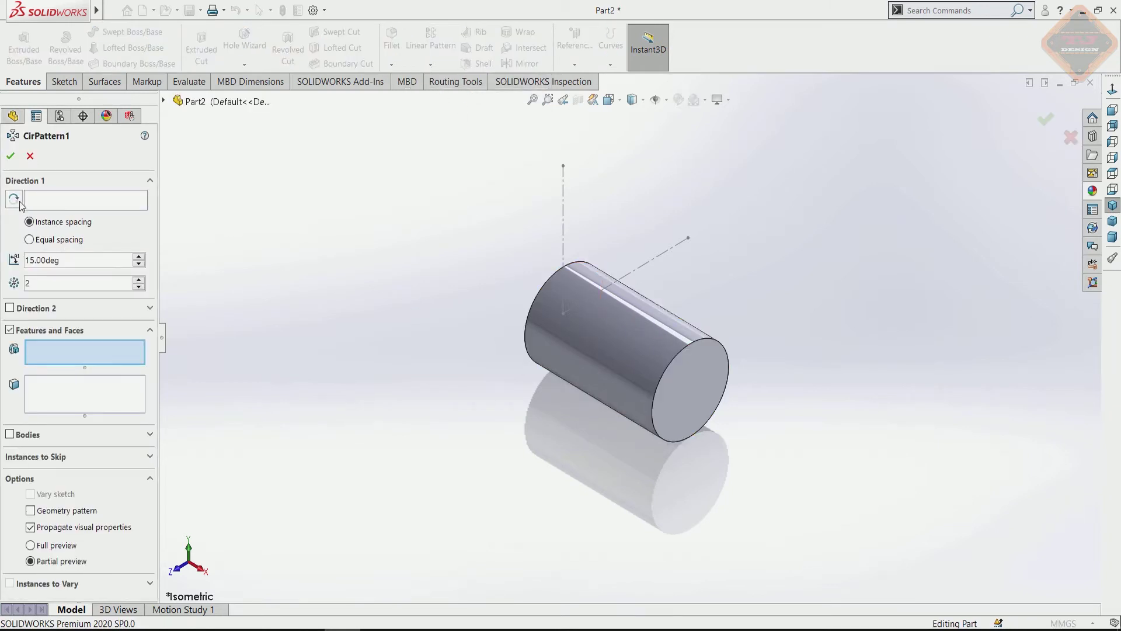
pyautogui.click(564, 239)
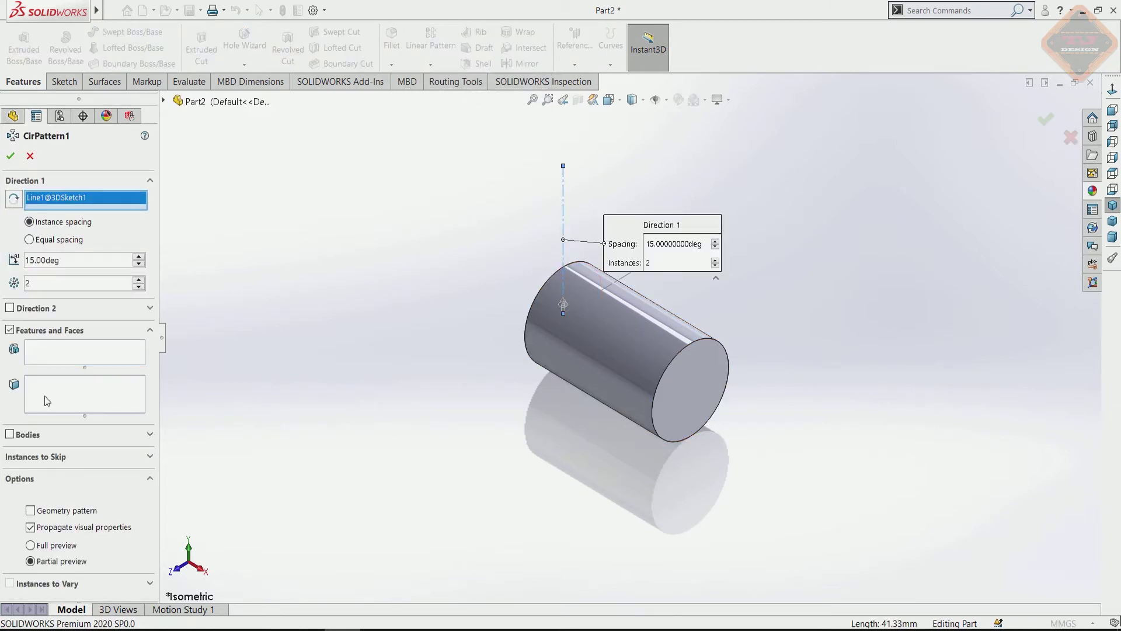
pyautogui.click(48, 441)
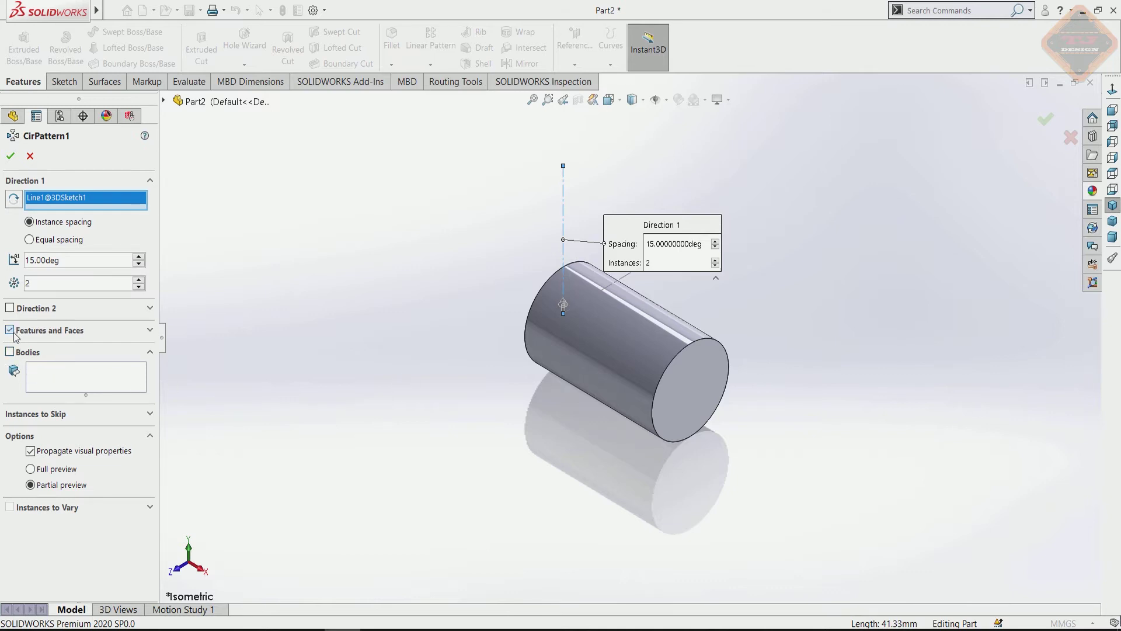
pyautogui.rightClick(85, 200)
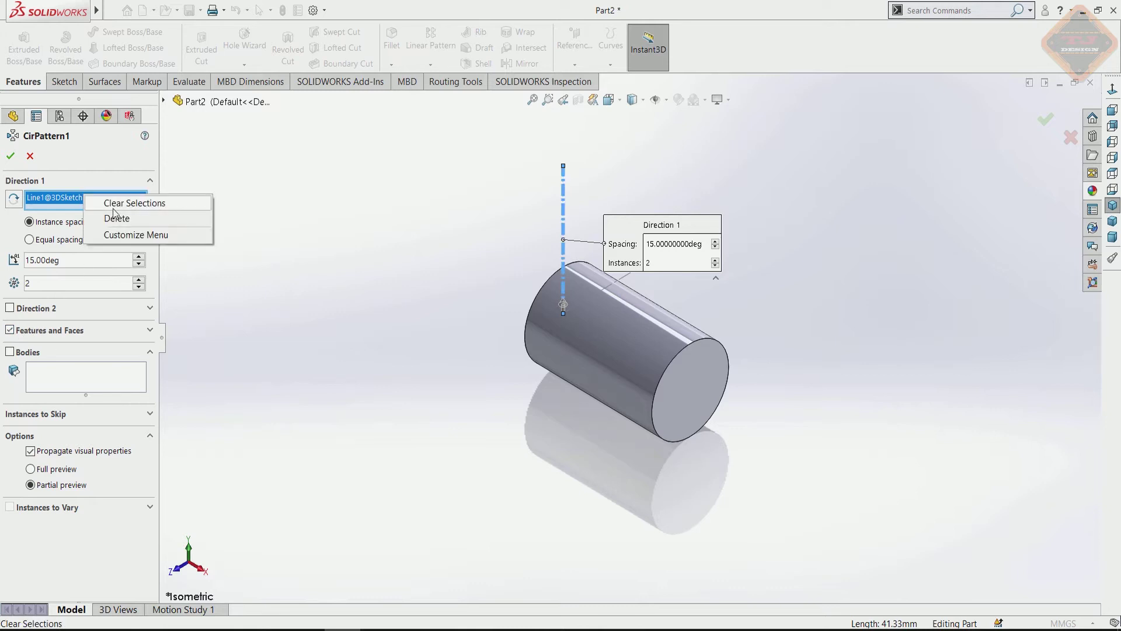
pyautogui.click(117, 203)
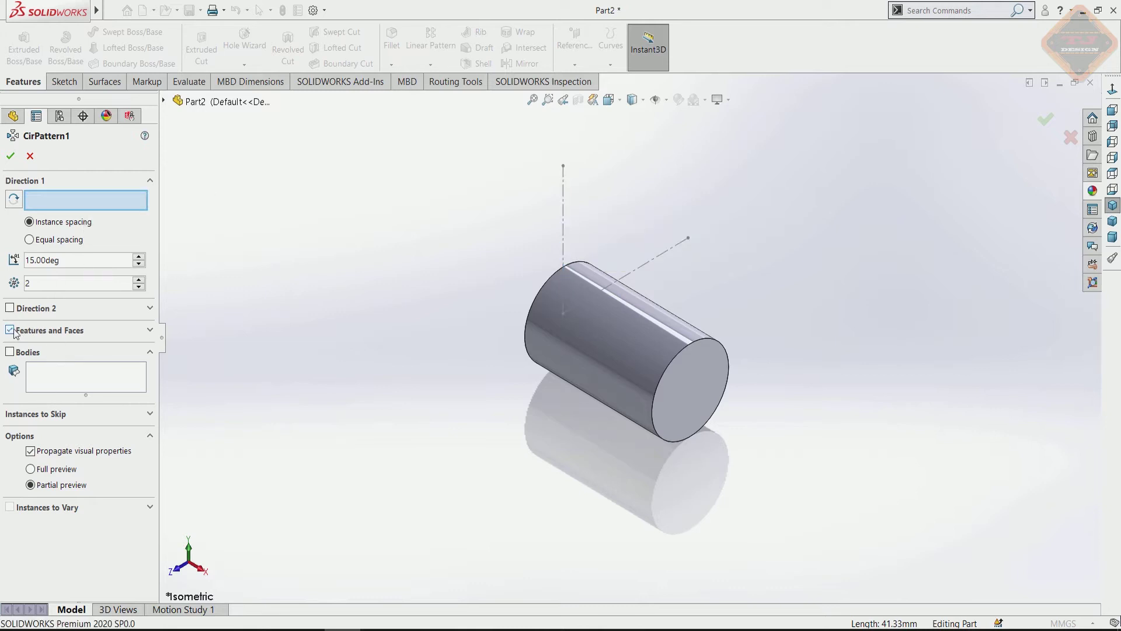
pyautogui.click(141, 334)
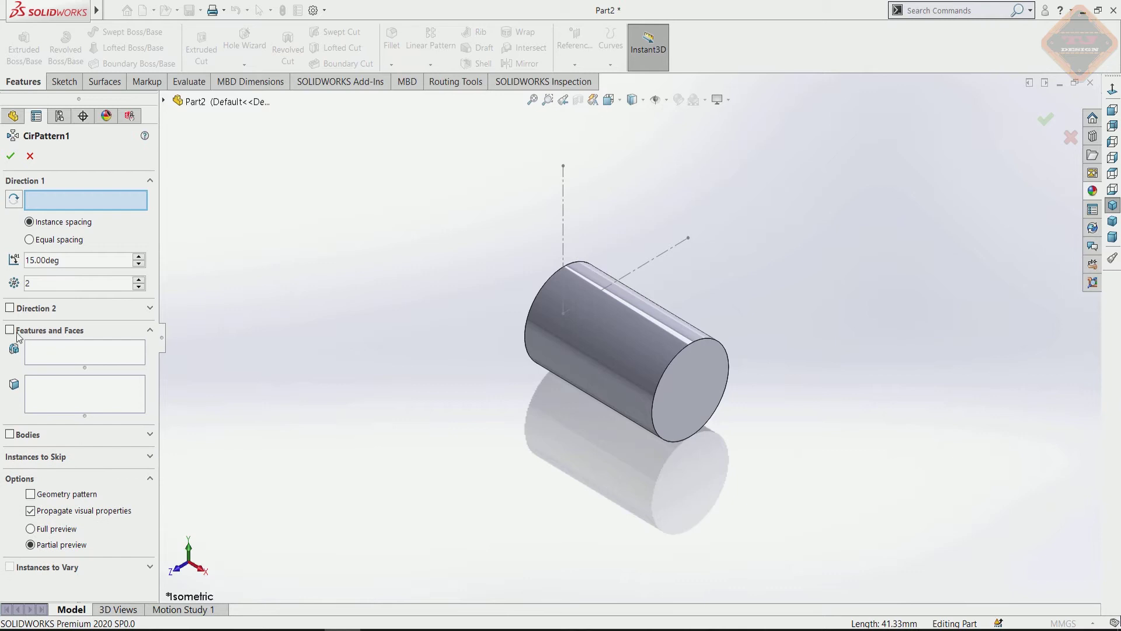
pyautogui.click(17, 438)
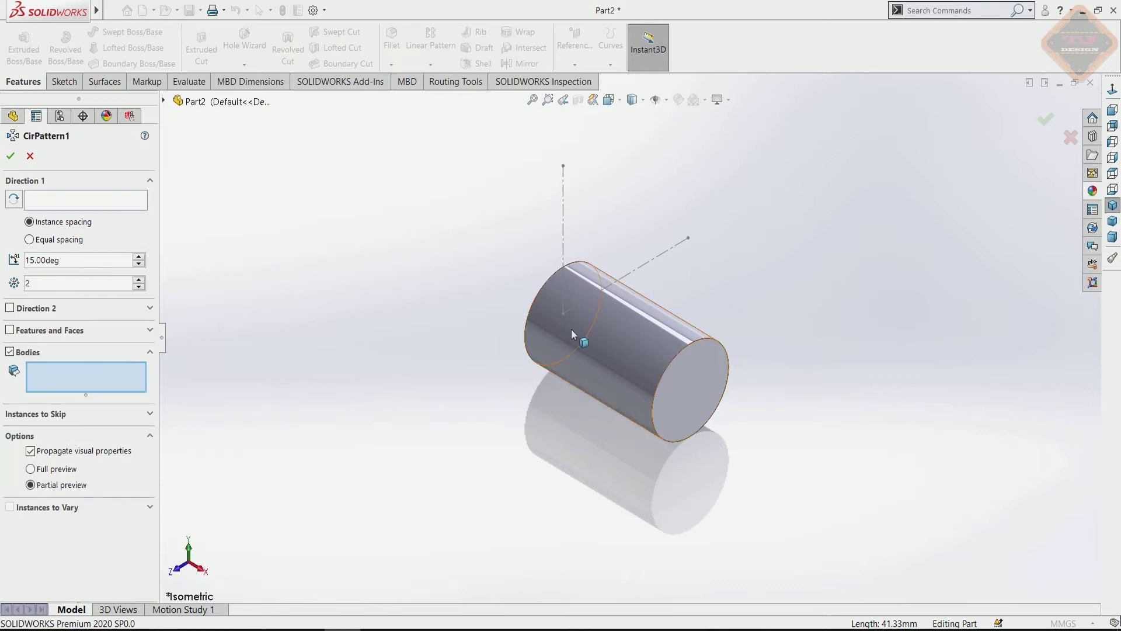
# Pattern the Sweep1 body 90° about the vertical 3D sketch line, 2 instances
pyautogui.click(609, 338)
pyautogui.click(44, 204)
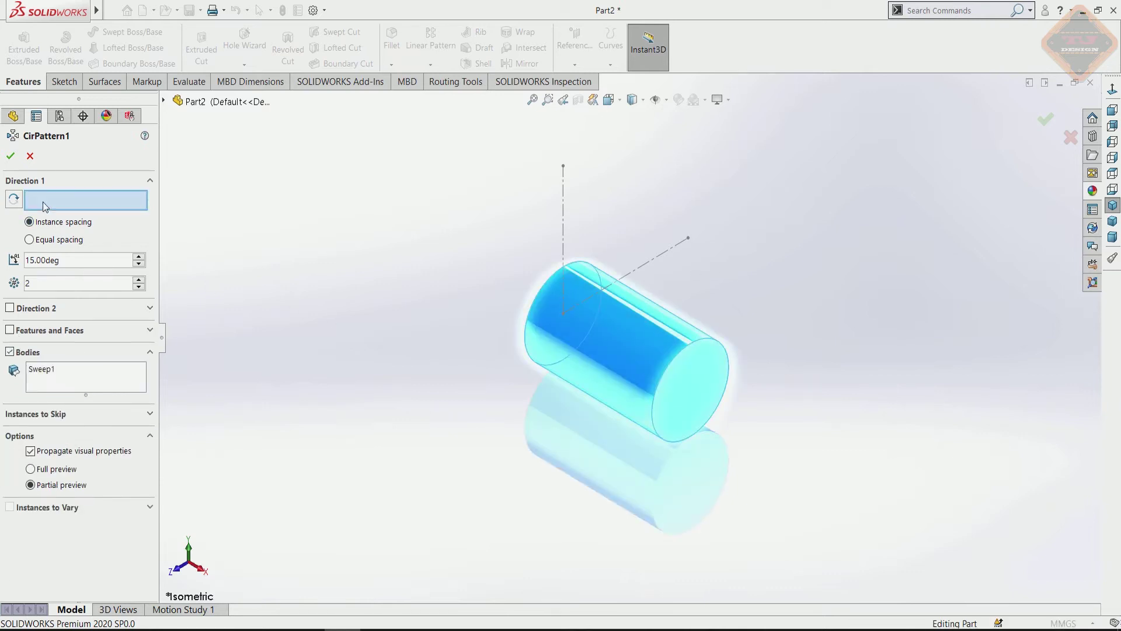
pyautogui.click(564, 224)
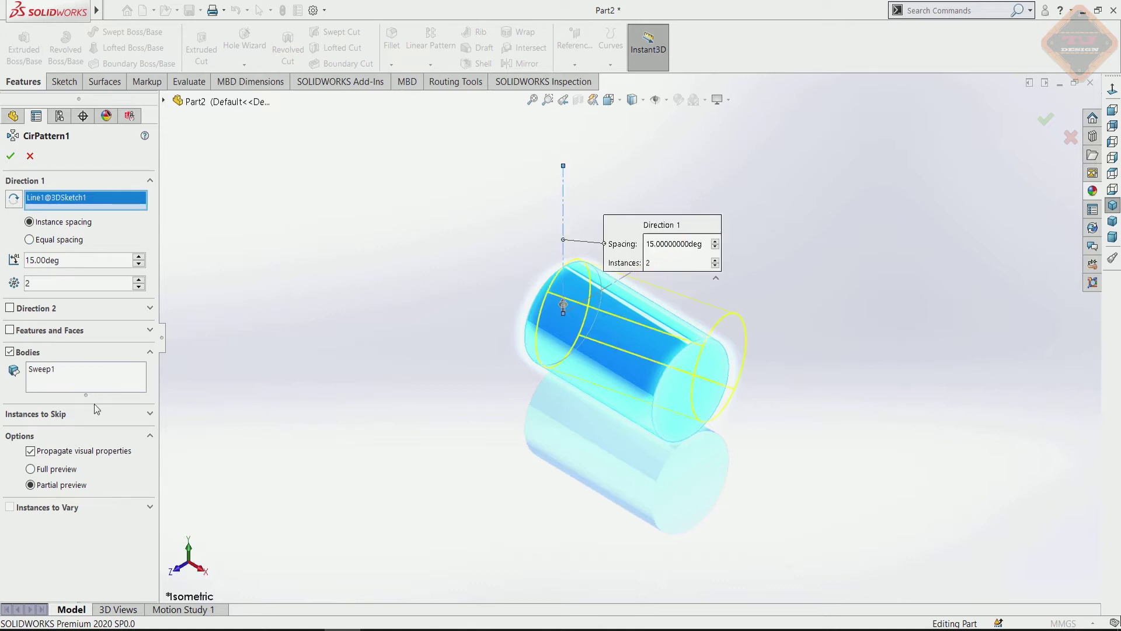
pyautogui.write('90')
pyautogui.press('Return')
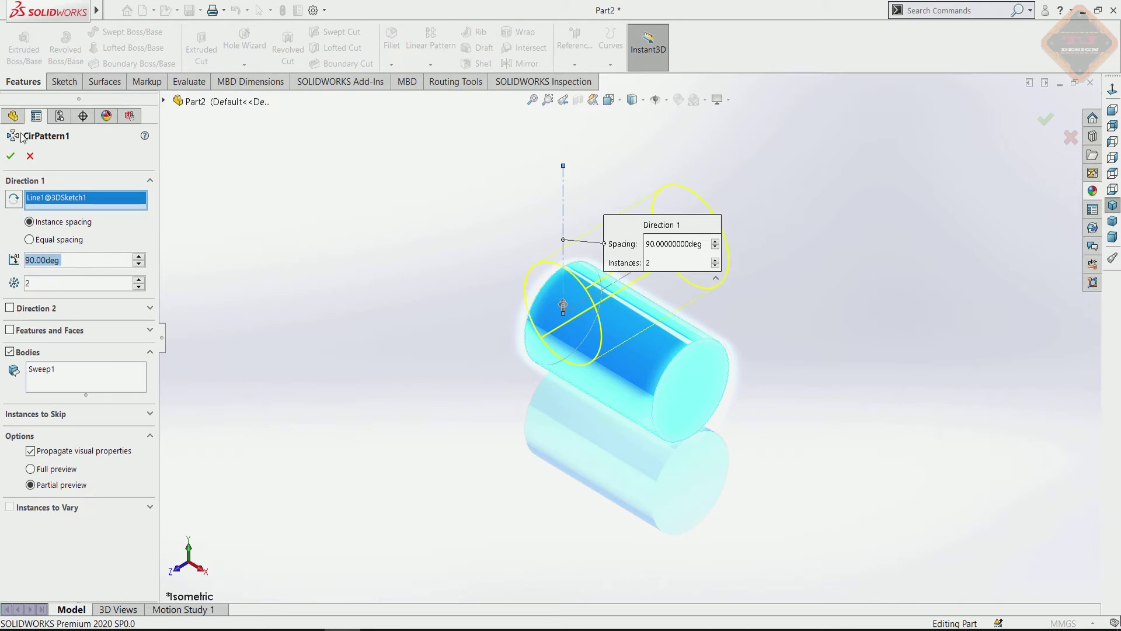
pyautogui.click(11, 156)
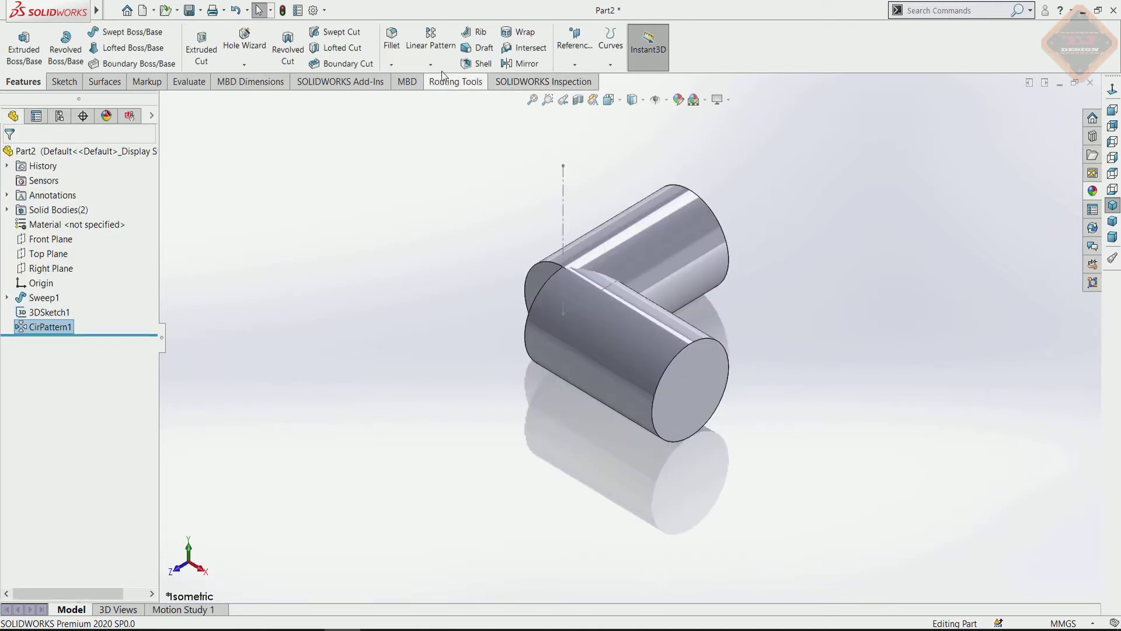
pyautogui.click(431, 64)
# Circular-pattern the Sweep1 body 270° about the second 3D sketch line as CirPattern2
pyautogui.click(450, 93)
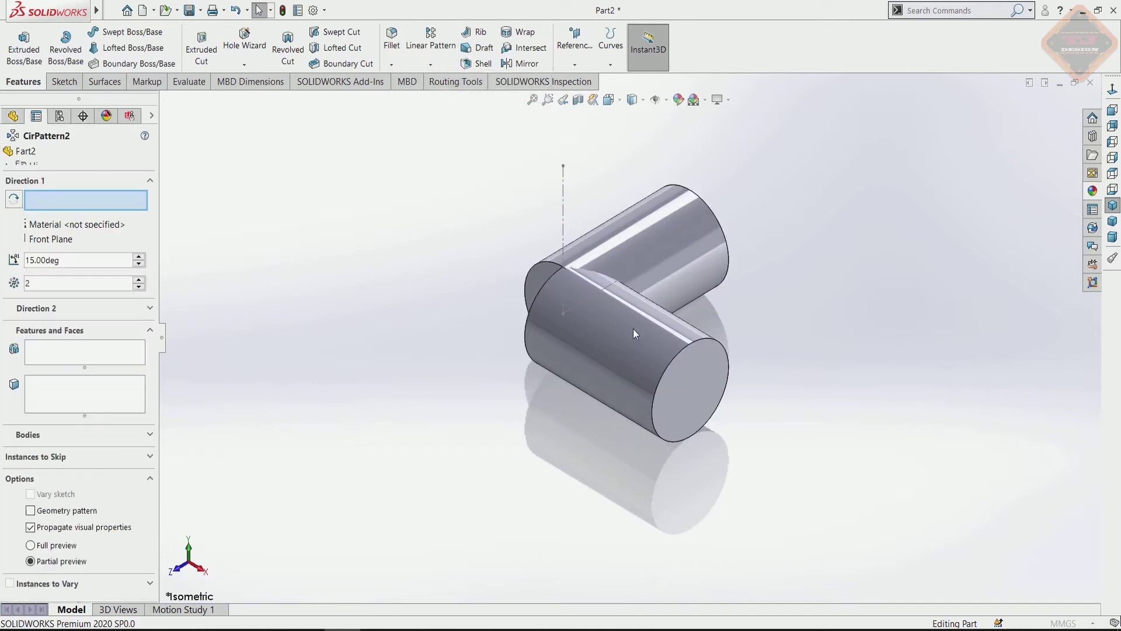
pyautogui.click(568, 310)
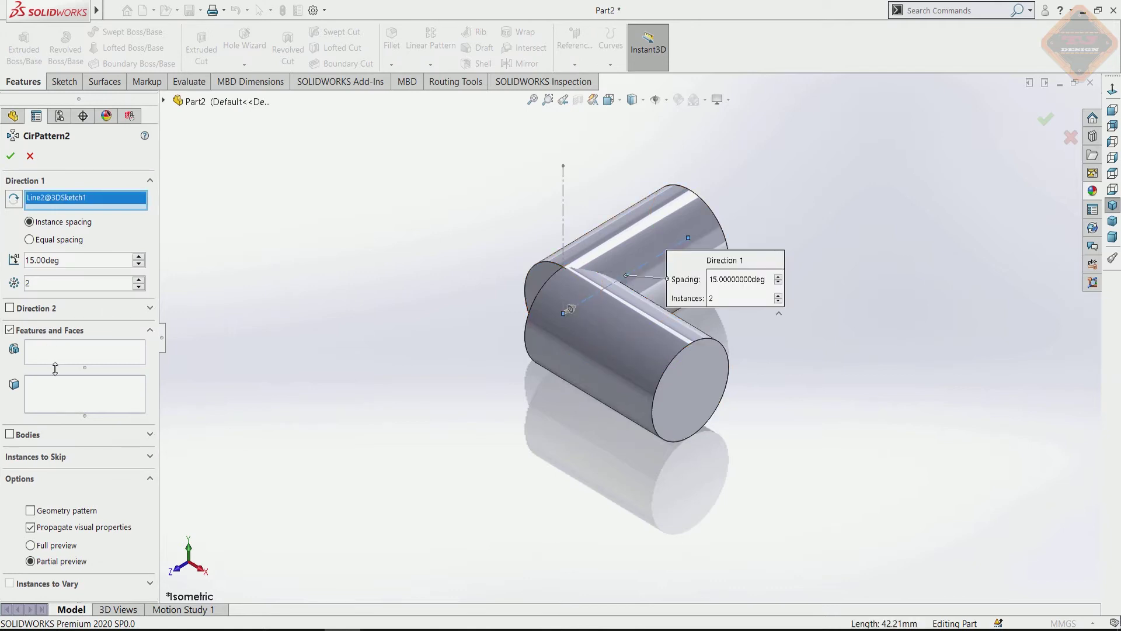
pyautogui.click(17, 434)
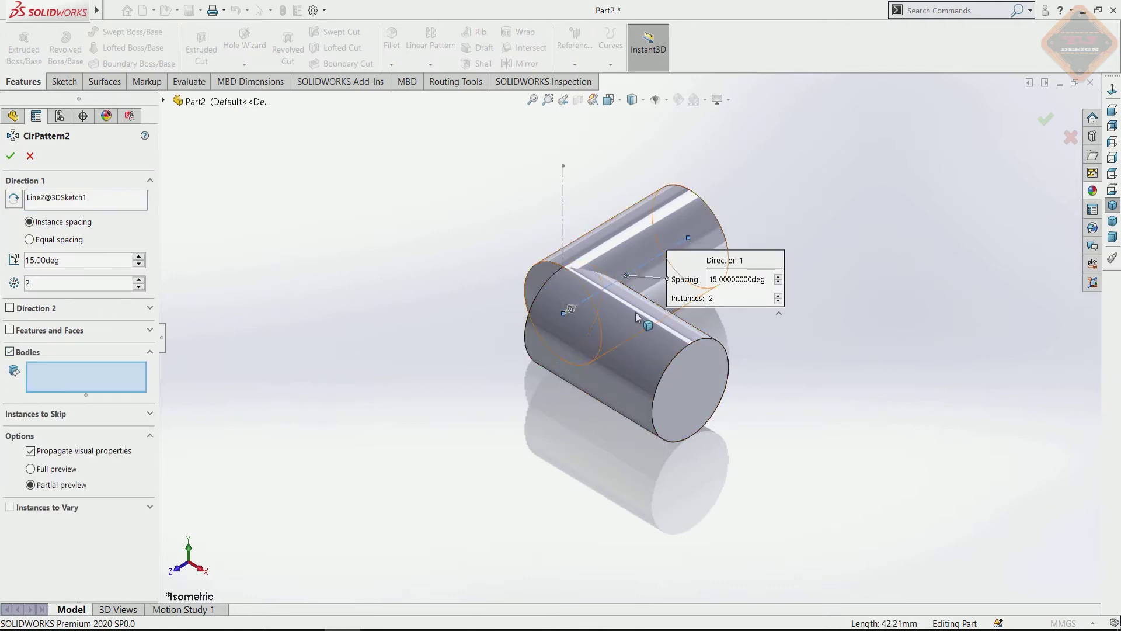
pyautogui.click(566, 339)
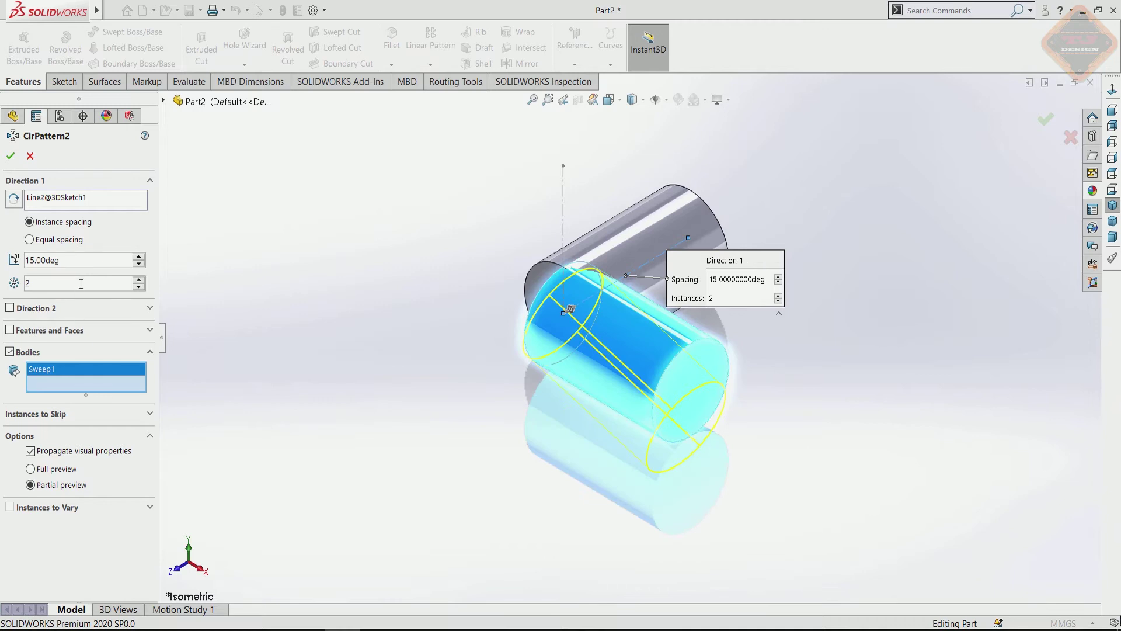
pyautogui.doubleClick(75, 262)
pyautogui.write('270')
pyautogui.press('Return')
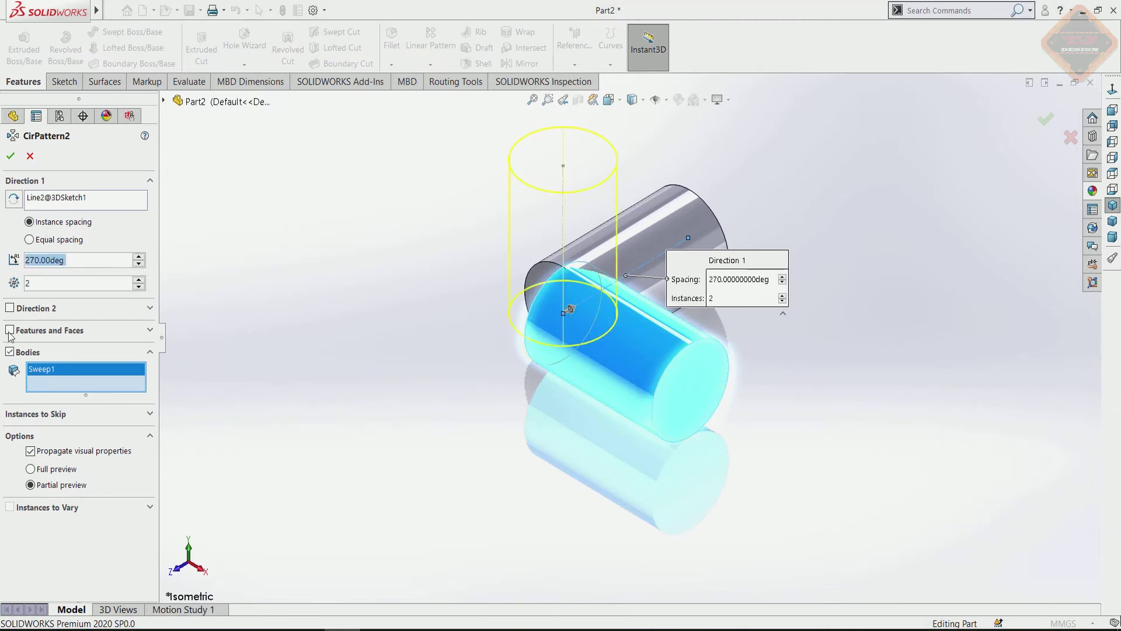
pyautogui.press('Return')
pyautogui.moveTo(566, 291)
pyautogui.mouseDown(button='middle')
pyautogui.moveTo(679, 463)
pyautogui.moveTo(444, 393)
pyautogui.moveTo(569, 307)
pyautogui.mouseUp(button='middle')
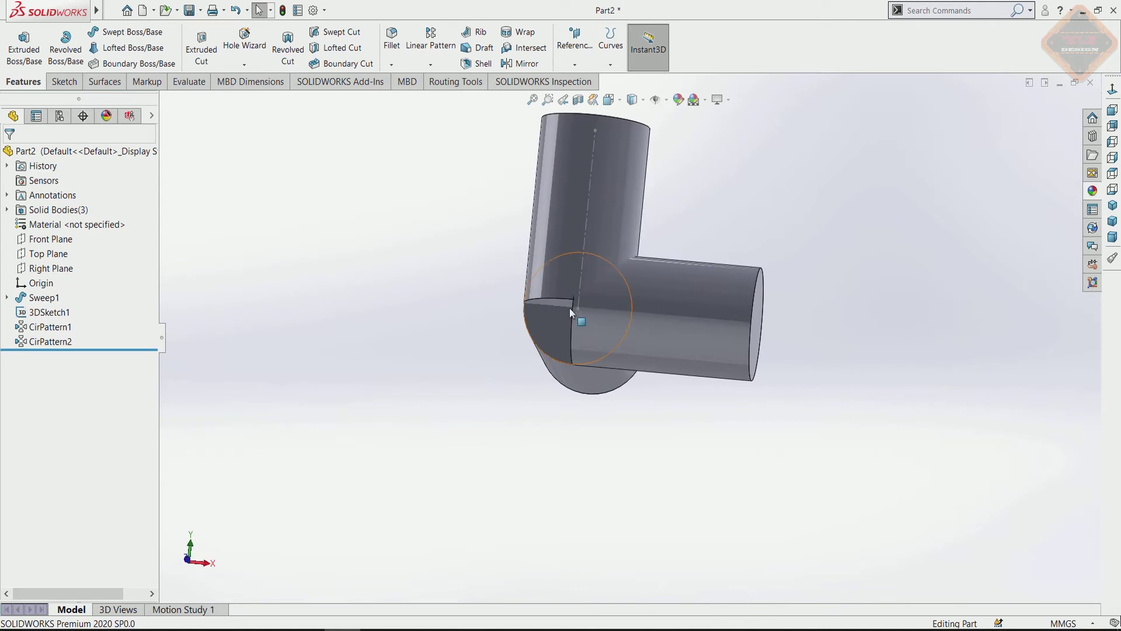
# Zoom and orbit to inspect the leg joint, then edit CirPattern1
pyautogui.scroll(4, 505, 350)
pyautogui.scroll(4, 506, 350)
pyautogui.moveTo(637, 352)
pyautogui.mouseDown(button='middle')
pyautogui.moveTo(670, 463)
pyautogui.moveTo(766, 513)
pyautogui.moveTo(801, 516)
pyautogui.moveTo(548, 388)
pyautogui.mouseUp(button='middle')
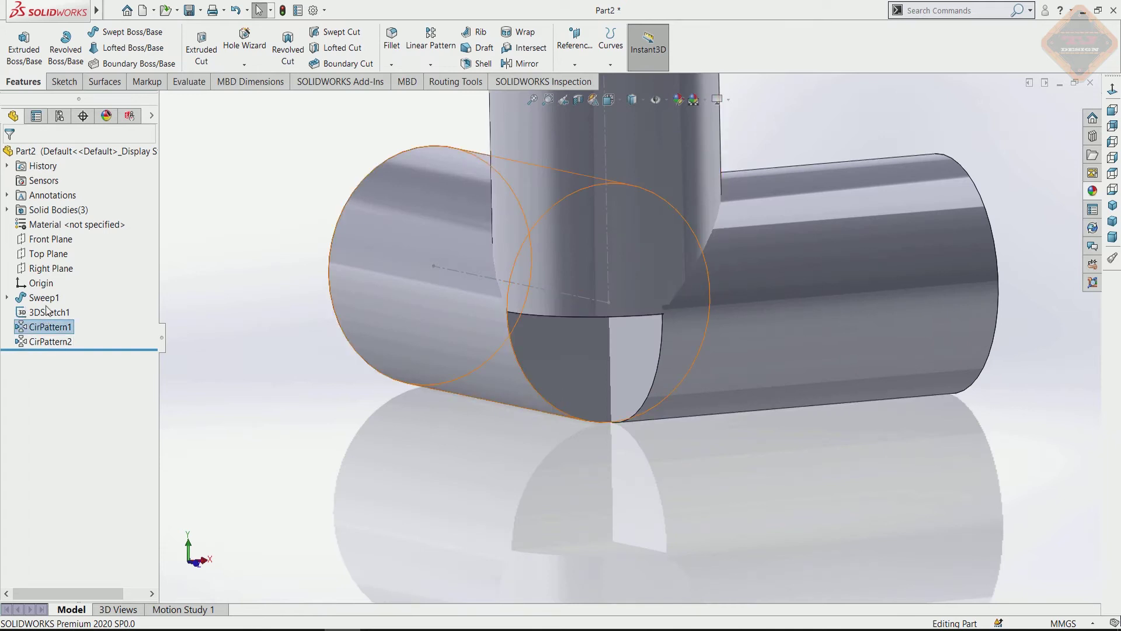
pyautogui.click(50, 327)
pyautogui.click(49, 293)
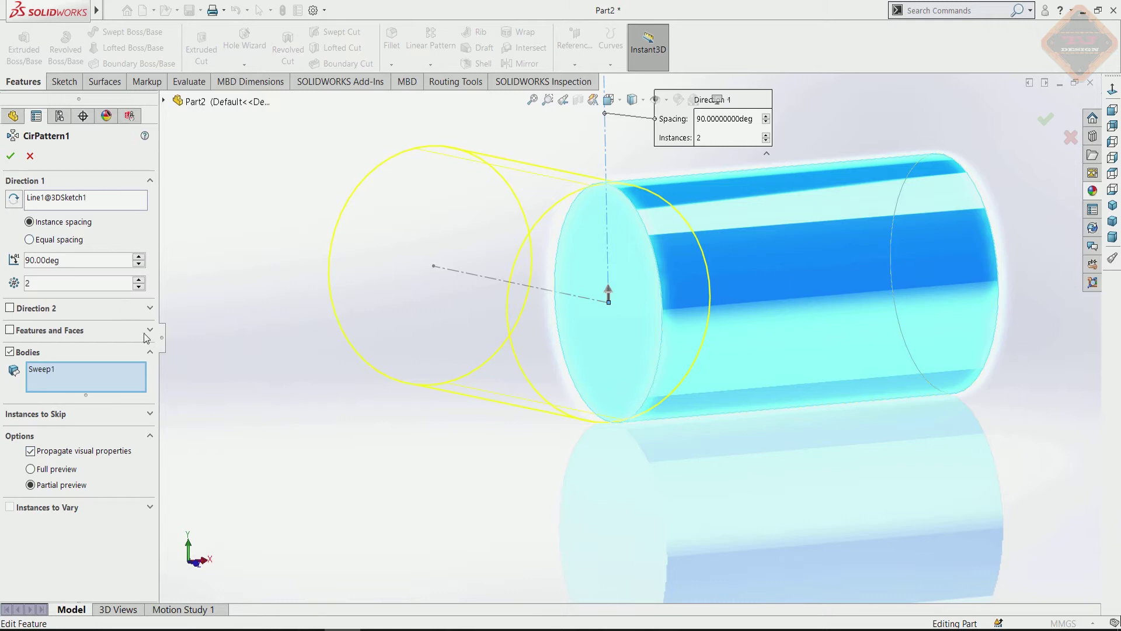
# Browse CirPattern1's option sections and close it unchanged
pyautogui.click(133, 416)
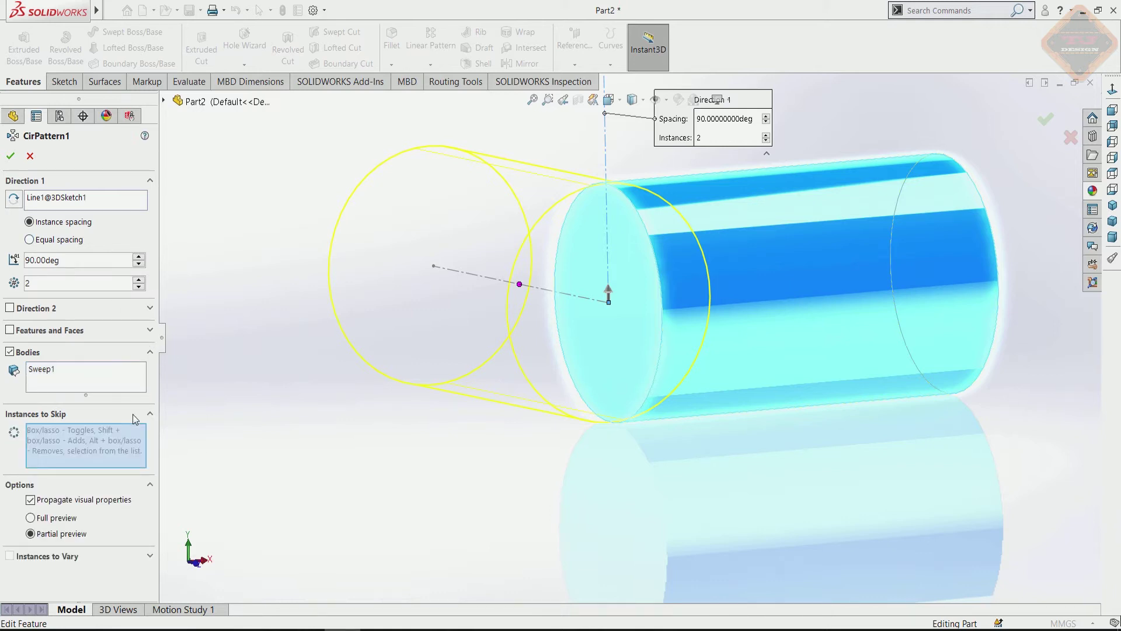
pyautogui.click(132, 414)
pyautogui.click(140, 332)
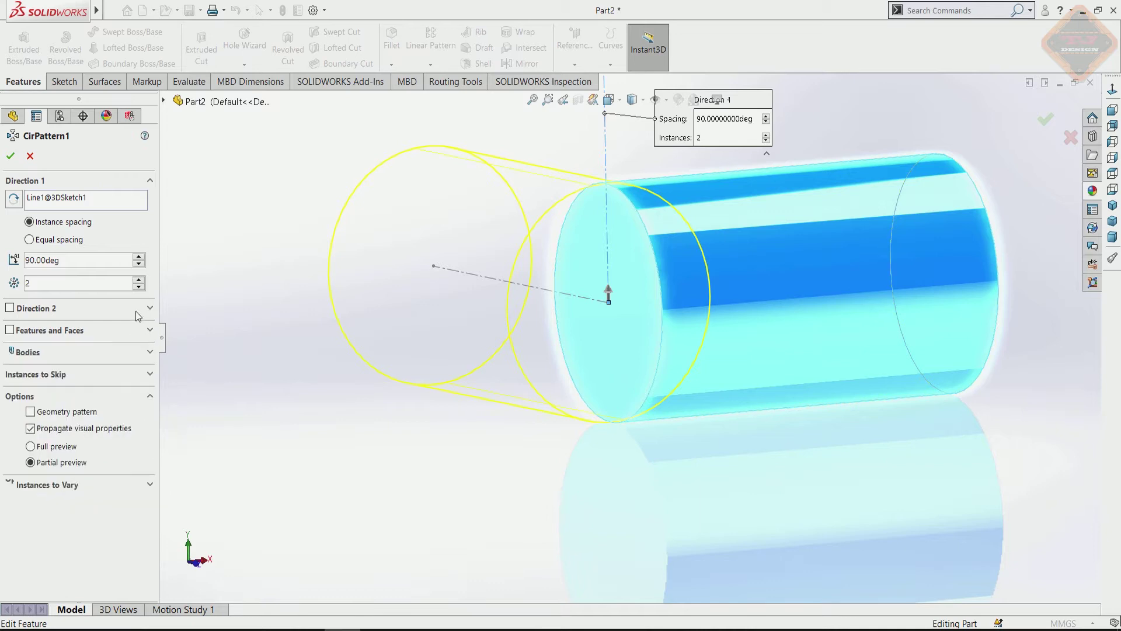
pyautogui.click(139, 310)
pyautogui.click(138, 309)
pyautogui.click(28, 153)
# Review CirPattern2's sections and accept it unchanged at 270°
pyautogui.click(48, 340)
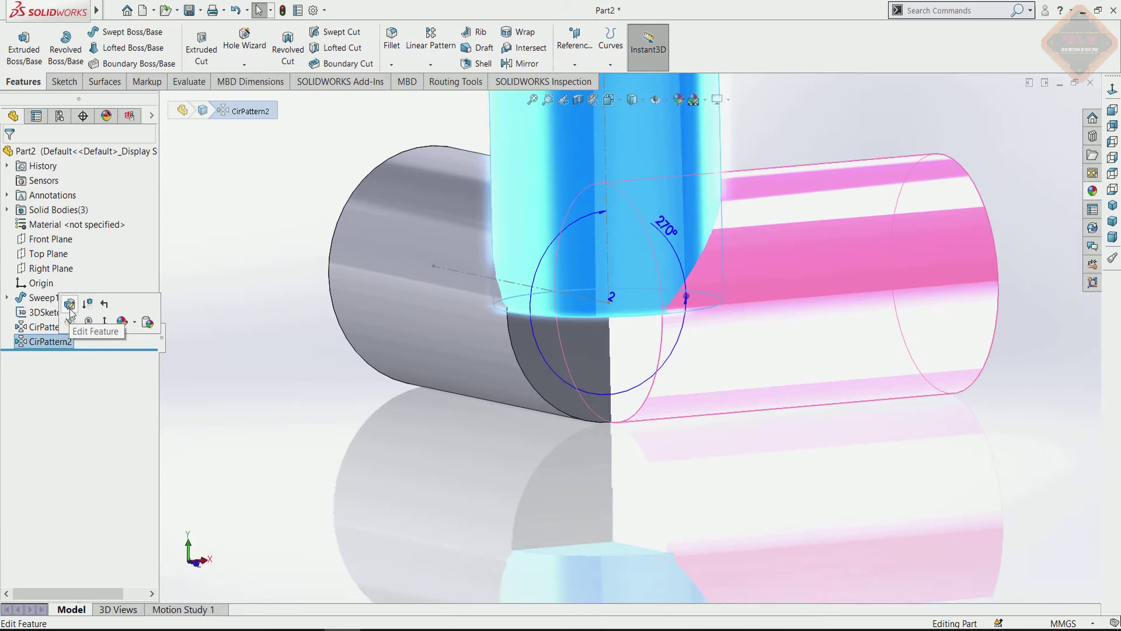
pyautogui.click(66, 313)
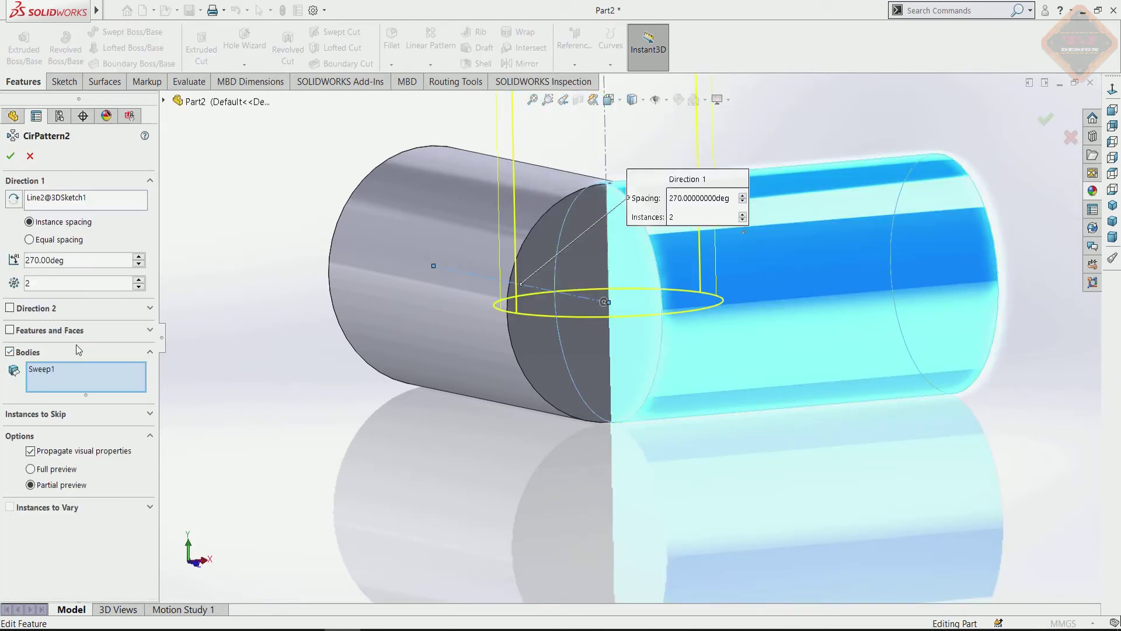
pyautogui.click(118, 509)
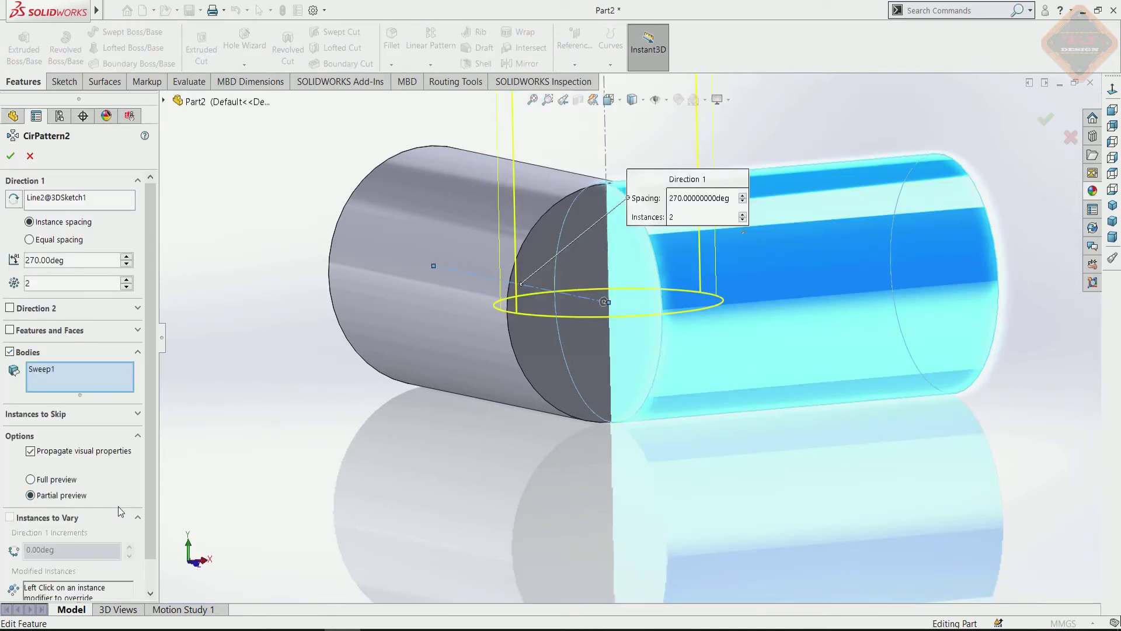
pyautogui.scroll(-1, 150, 460)
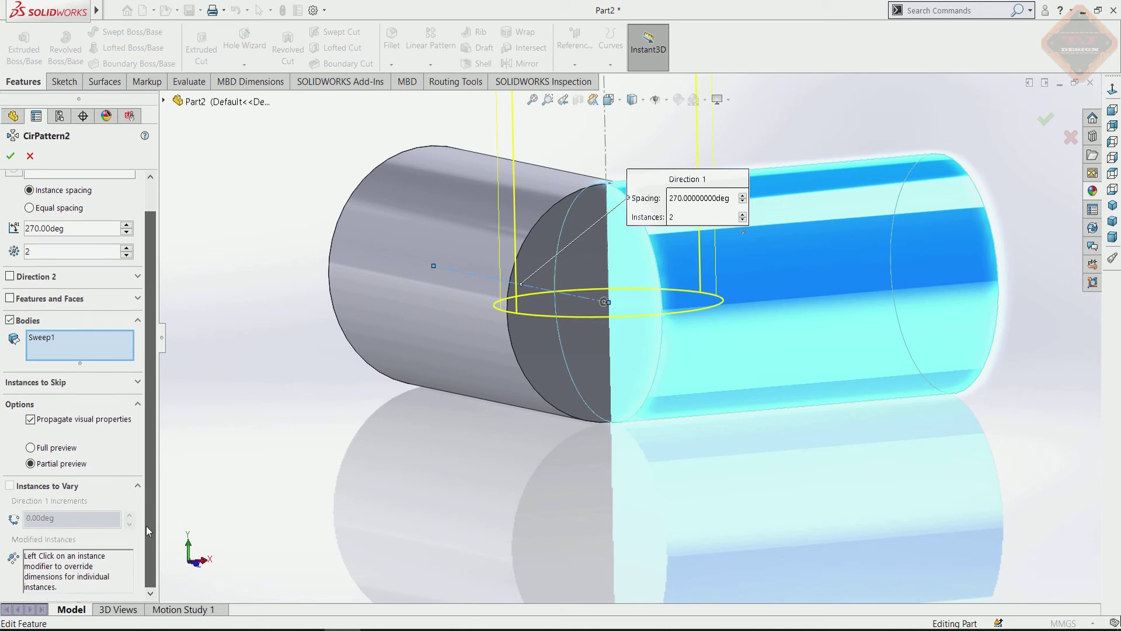
pyautogui.click(132, 409)
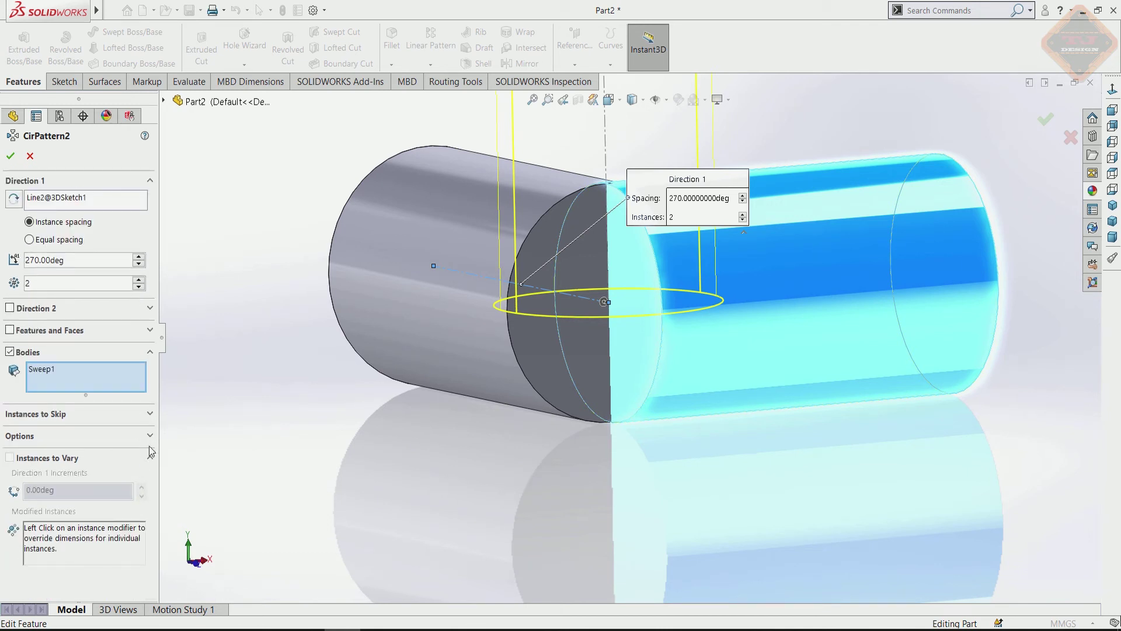
pyautogui.click(150, 459)
pyautogui.click(149, 436)
pyautogui.click(149, 435)
pyautogui.click(150, 414)
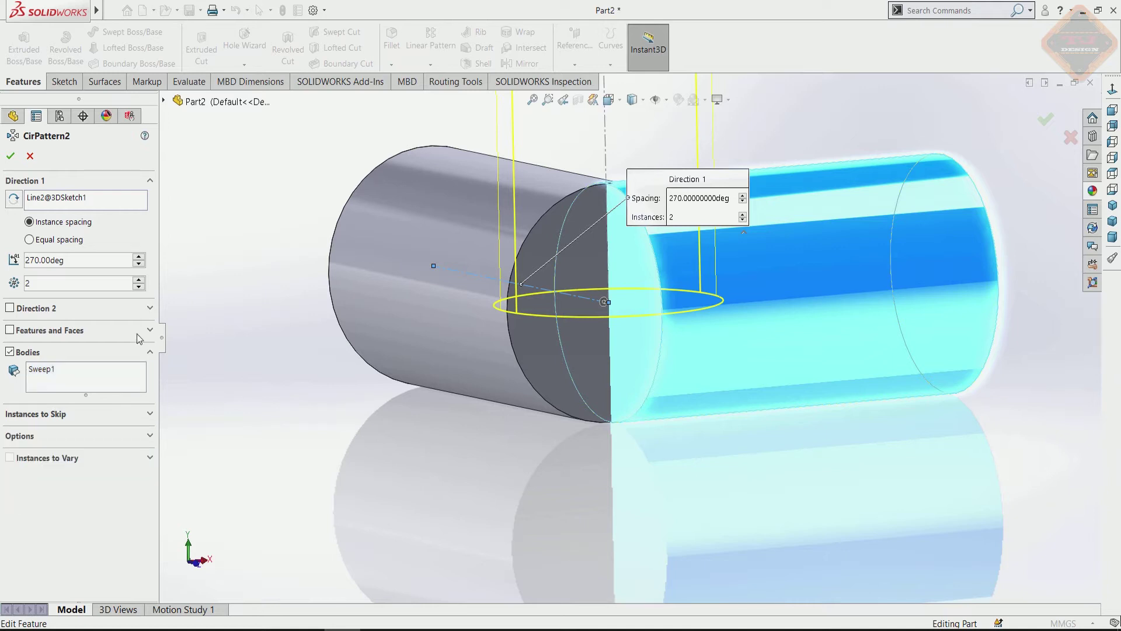
pyautogui.click(150, 352)
pyautogui.click(148, 308)
pyautogui.click(148, 310)
pyautogui.click(10, 156)
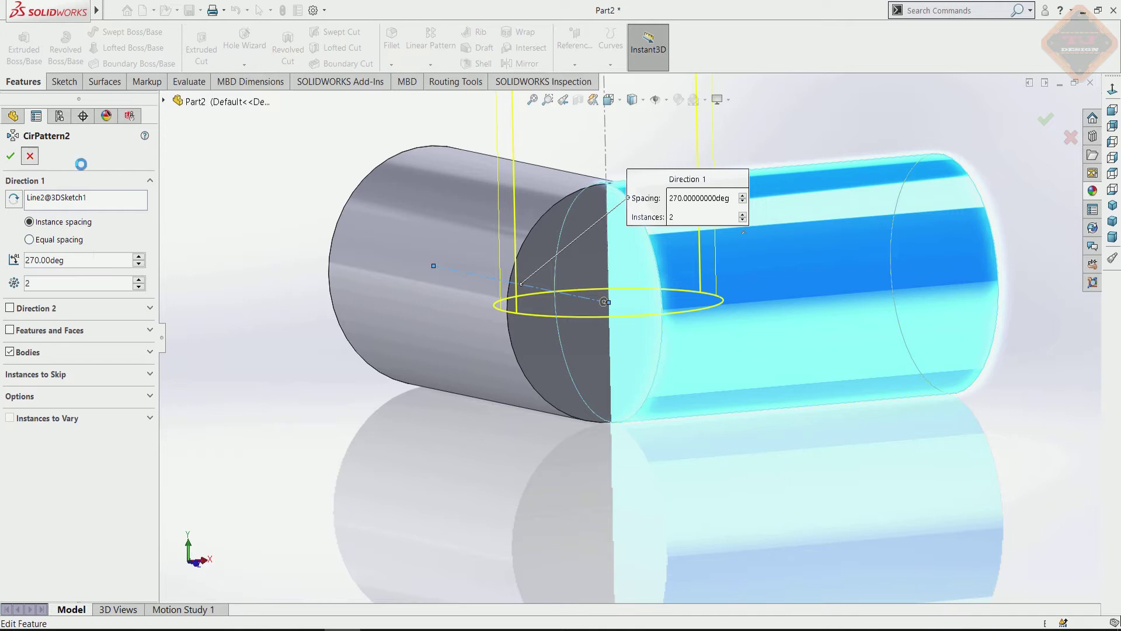
pyautogui.moveTo(500, 350)
pyautogui.mouseDown(button='middle')
pyautogui.moveTo(596, 289)
pyautogui.moveTo(624, 243)
pyautogui.moveTo(570, 387)
pyautogui.moveTo(521, 372)
pyautogui.moveTo(549, 350)
pyautogui.mouseUp(button='middle')
pyautogui.scroll(-5, 550, 355)
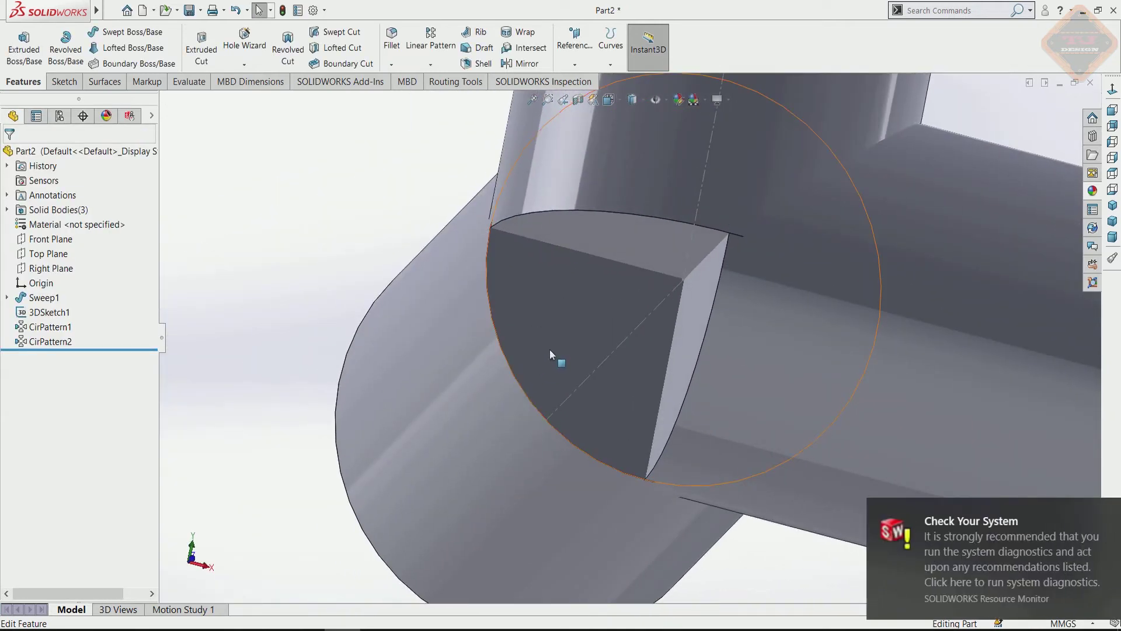
# On the cut end face, convert the edge and trim it into a two-line wedge profile
pyautogui.click(548, 350)
pyautogui.click(596, 315)
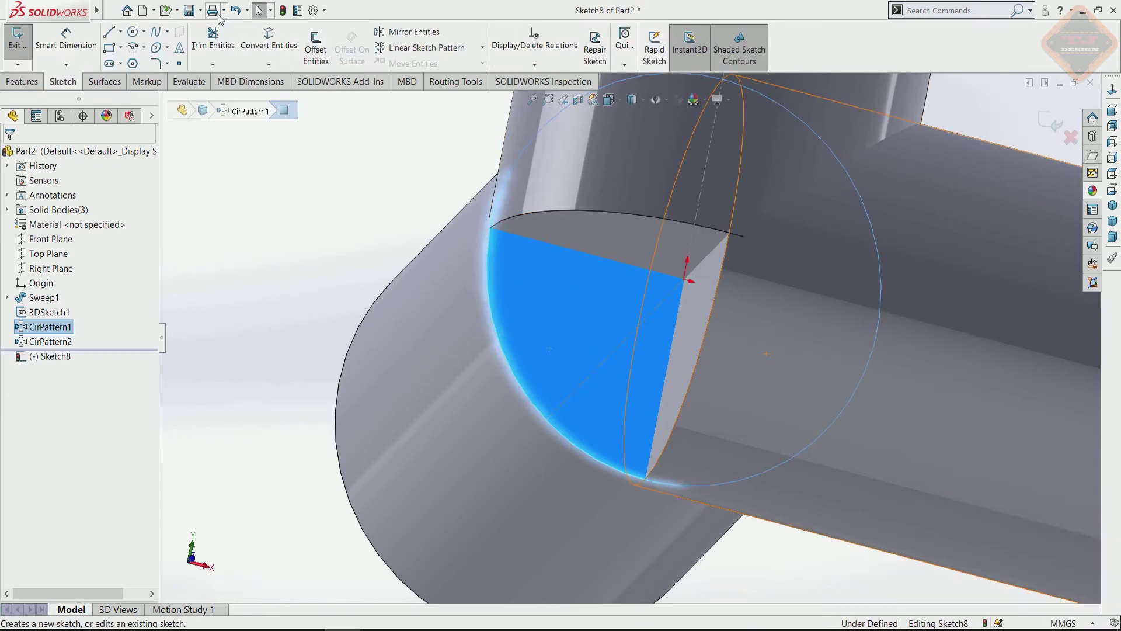
pyautogui.click(268, 39)
pyautogui.press('l')
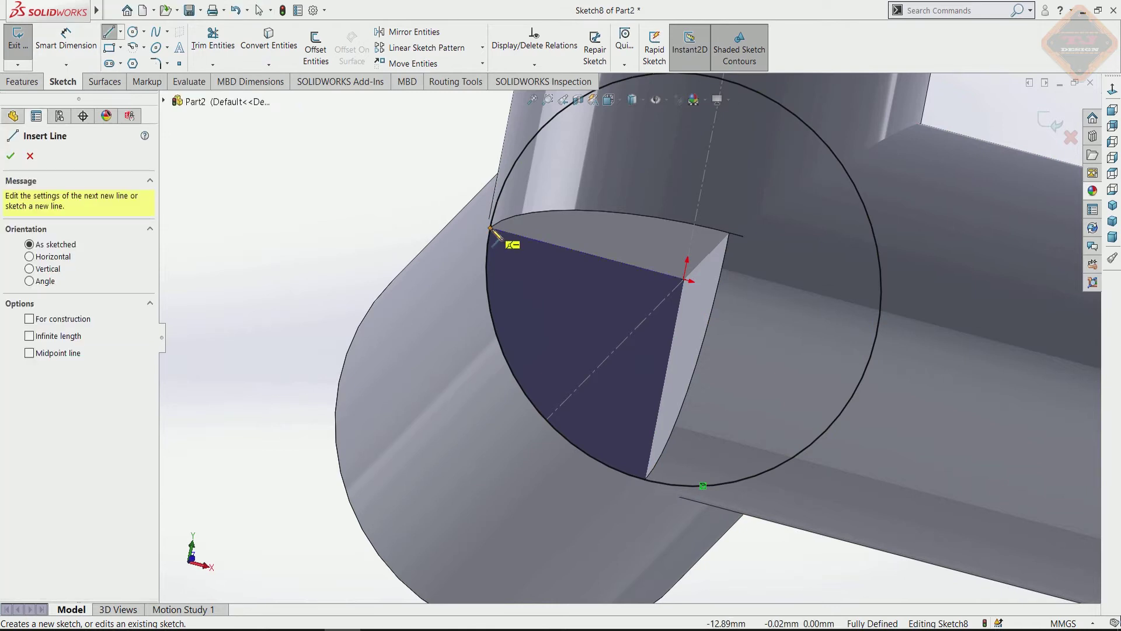
pyautogui.click(491, 229)
pyautogui.click(682, 280)
pyautogui.click(646, 474)
pyautogui.press('Escape')
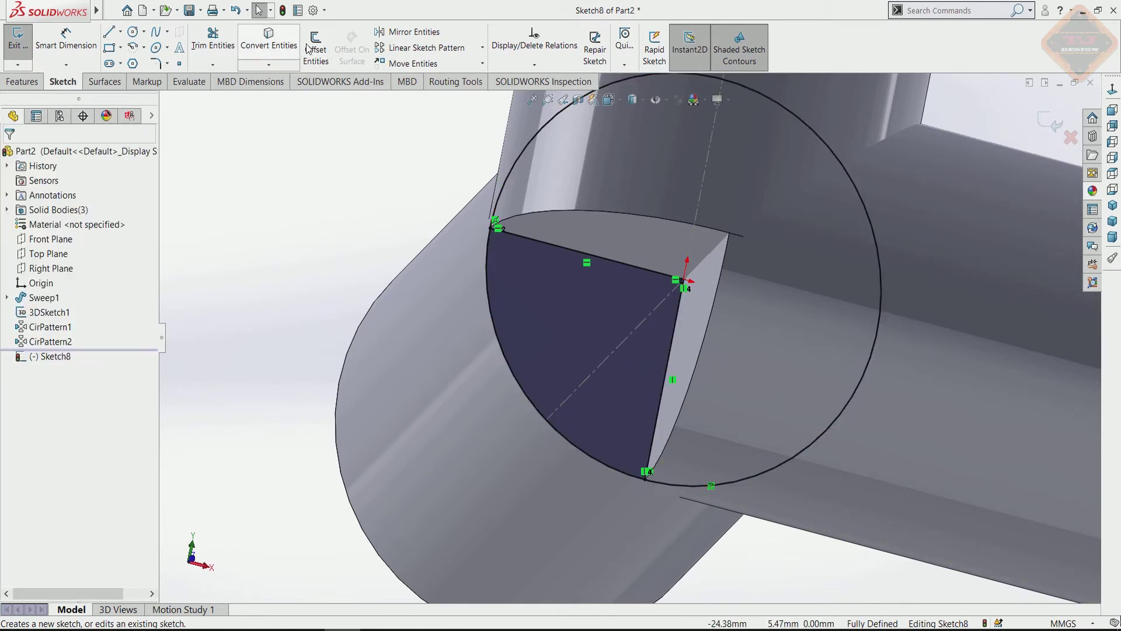
pyautogui.click(213, 41)
pyautogui.moveTo(754, 501); pyautogui.dragTo(768, 258)
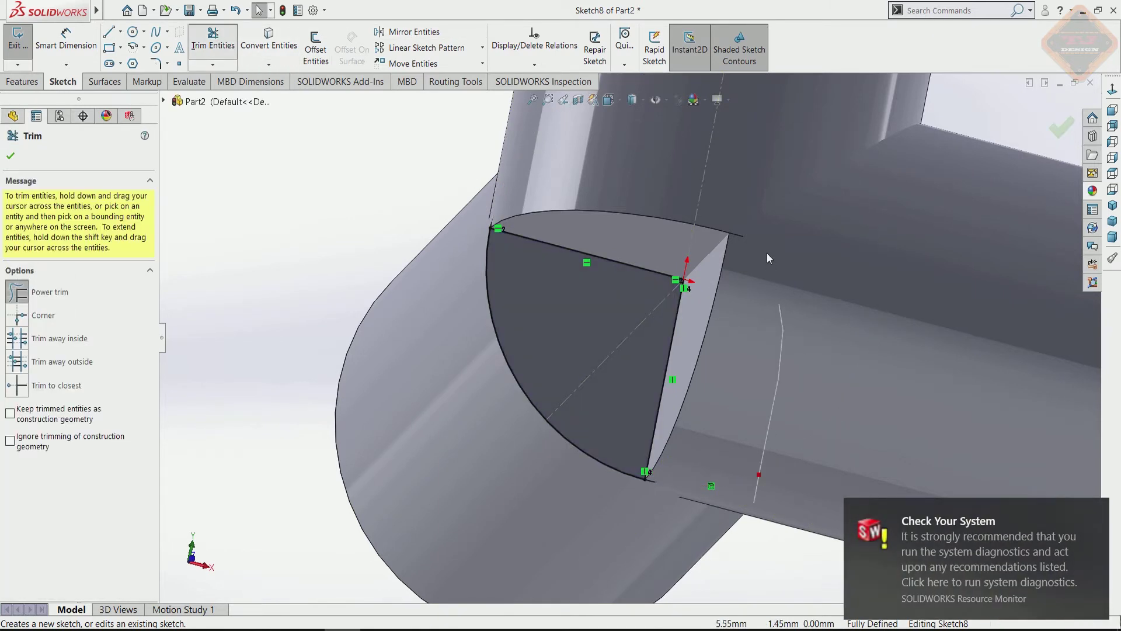
pyautogui.press('Escape')
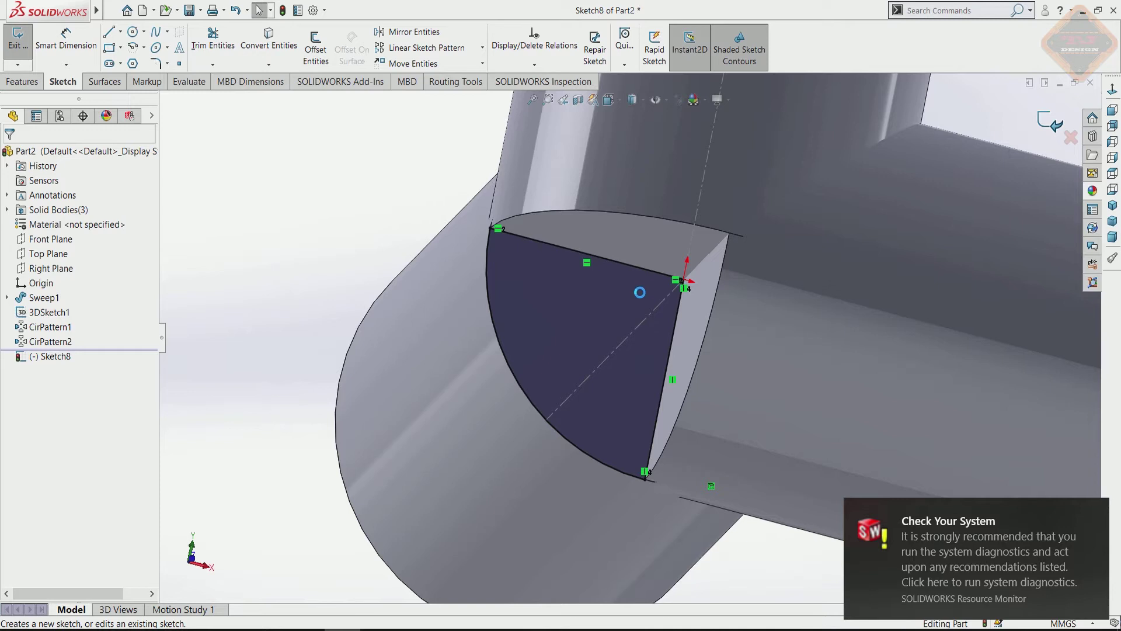
pyautogui.moveTo(642, 257); pyautogui.dragTo(635, 169, button='middle')
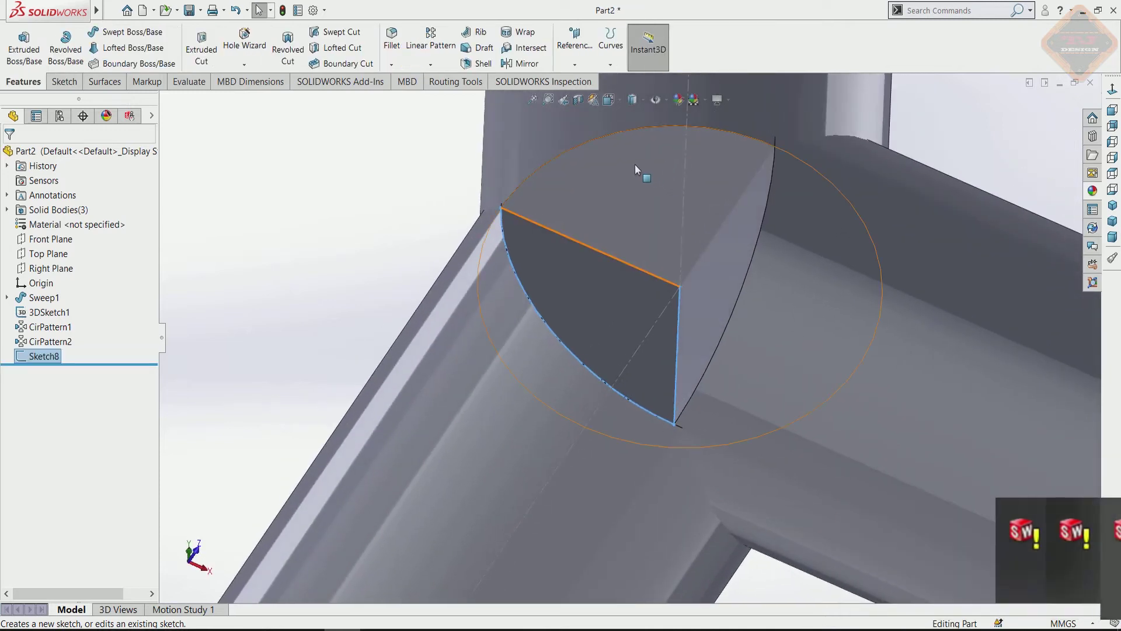
# On the opposite cut face, convert the circular edge and draw two lines to its centre
pyautogui.click(636, 169)
pyautogui.click(255, 47)
pyautogui.click(568, 149)
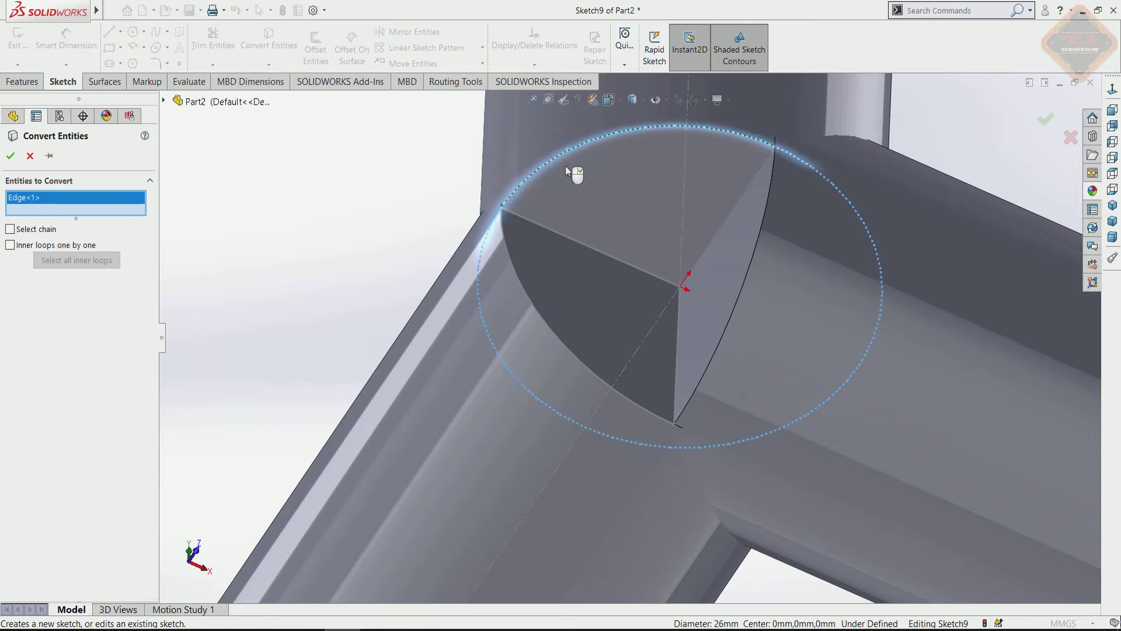
pyautogui.click(10, 155)
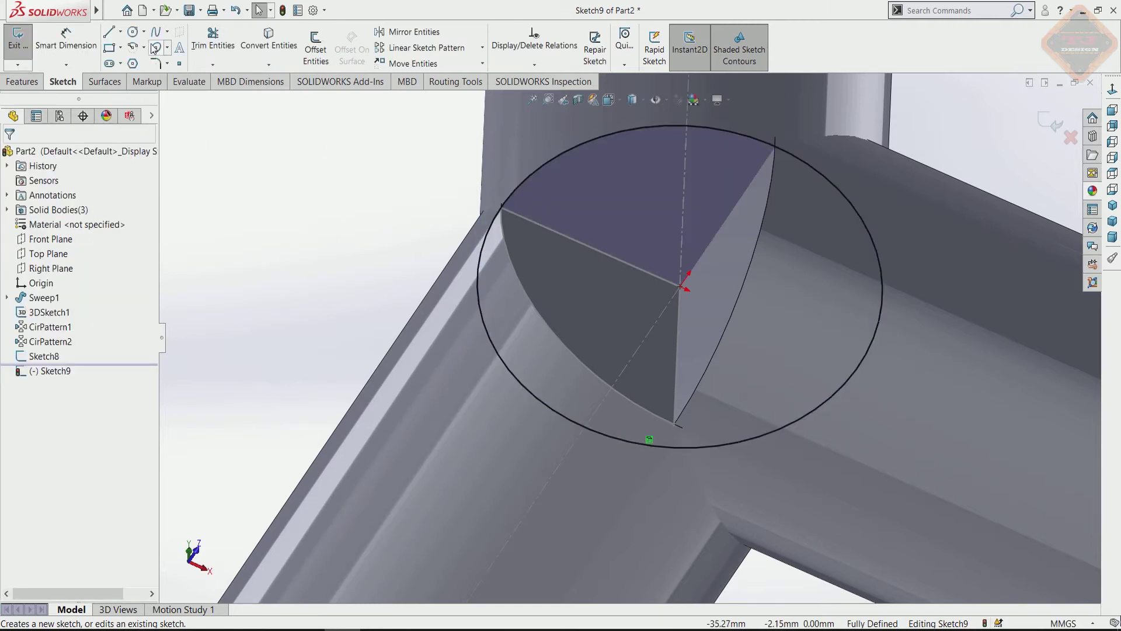
pyautogui.press('l')
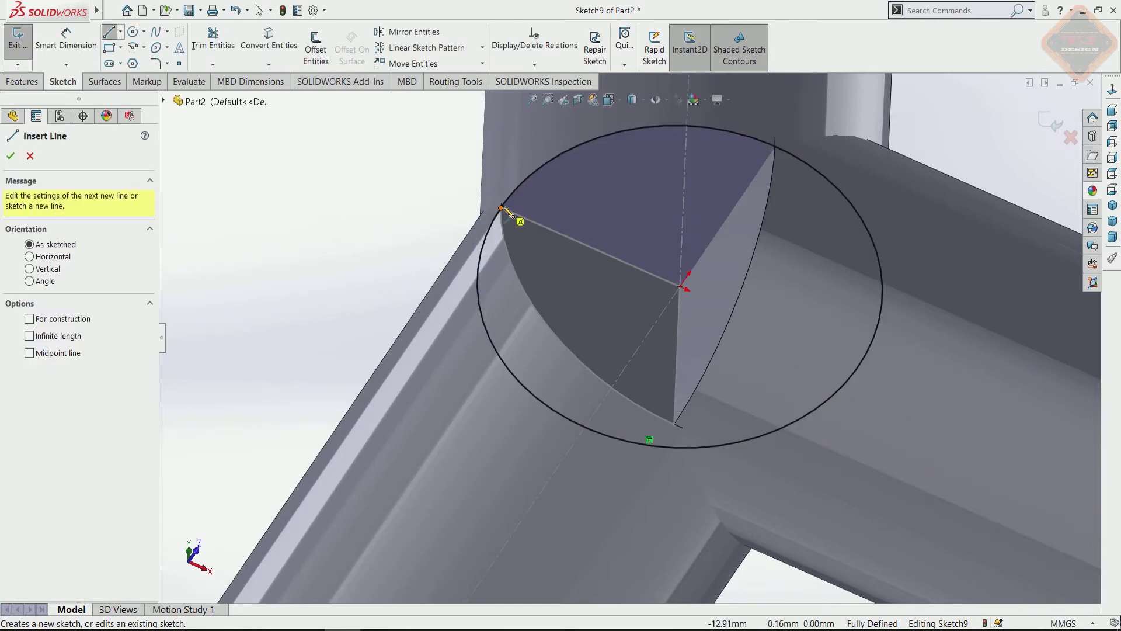
pyautogui.click(501, 207)
pyautogui.click(680, 286)
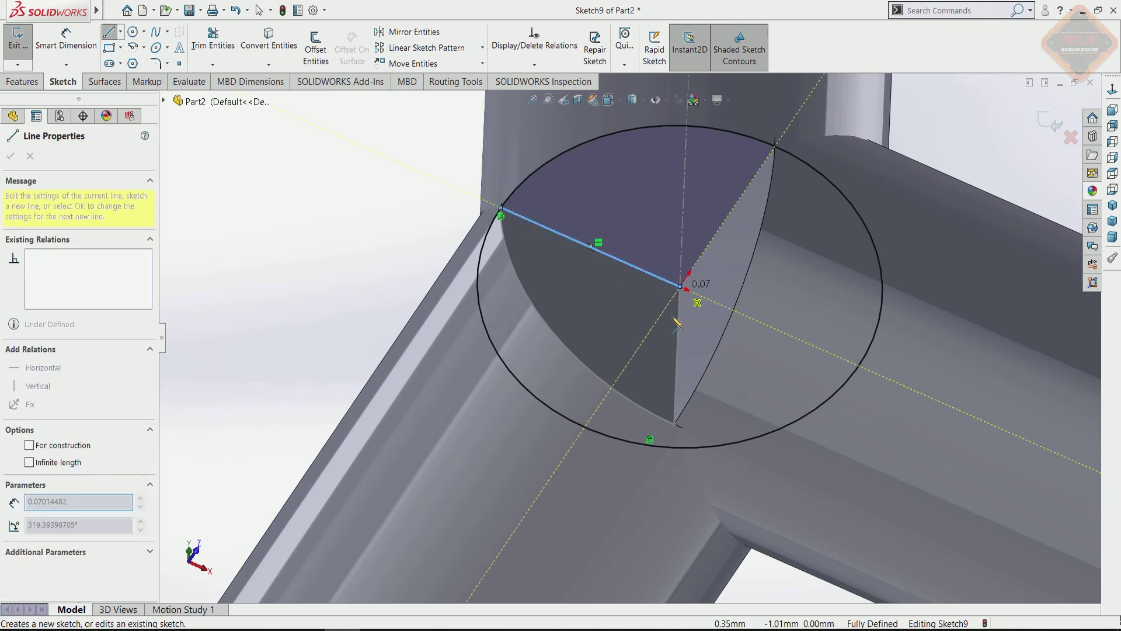
pyautogui.press('Escape')
pyautogui.press('l')
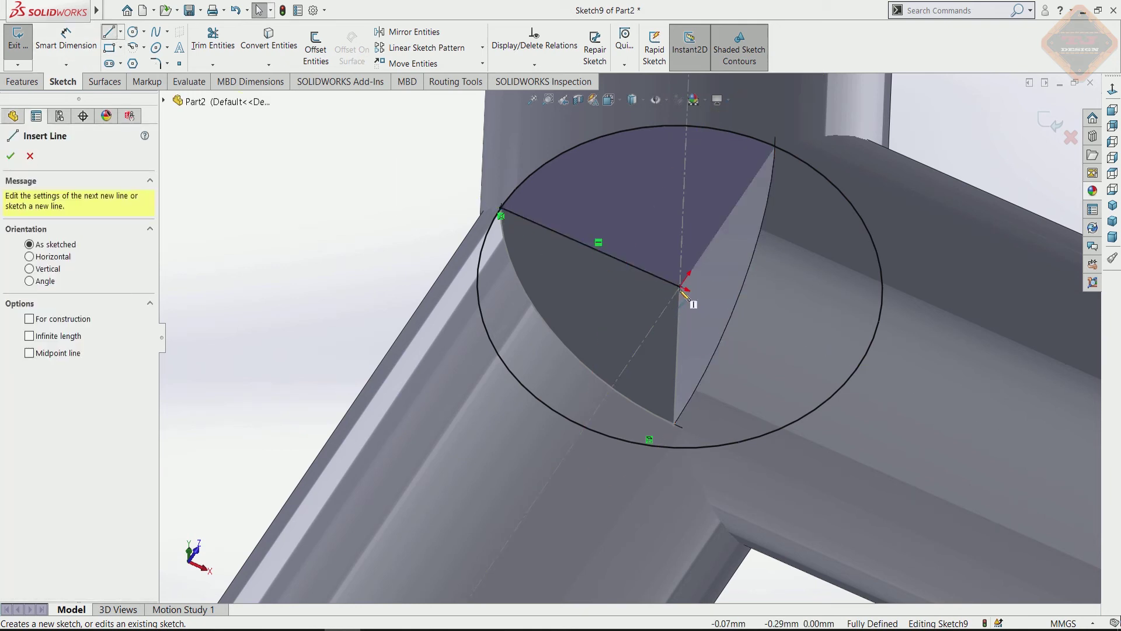
pyautogui.click(776, 147)
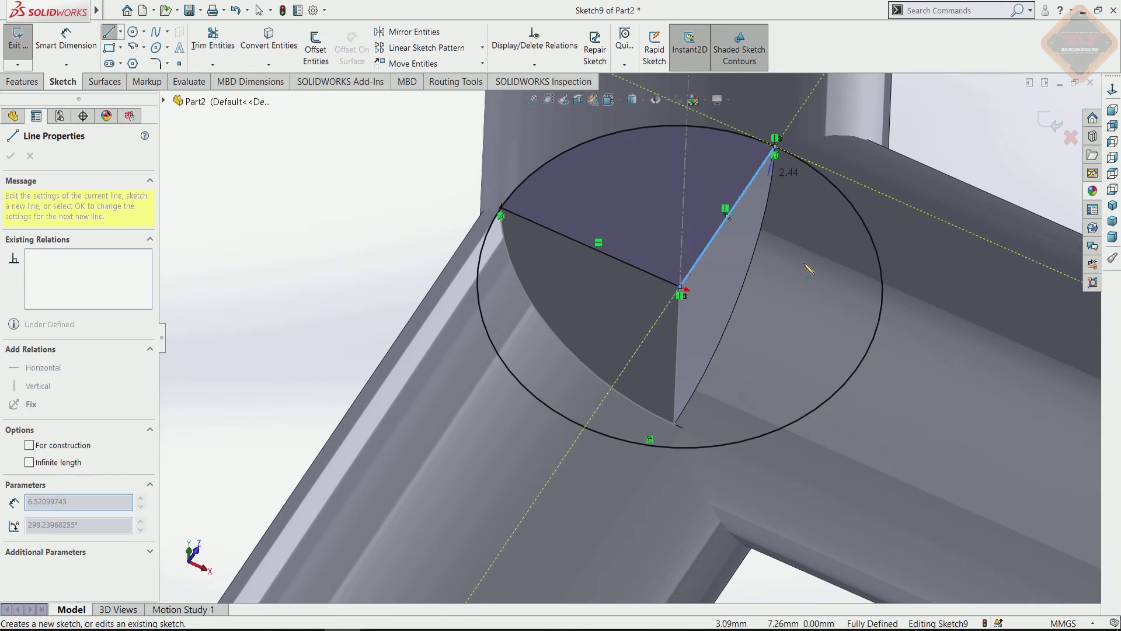
pyautogui.press('Escape')
# Trim away the unwanted part of the circle, delete both radius lines, and exit the sketch
pyautogui.press('t')
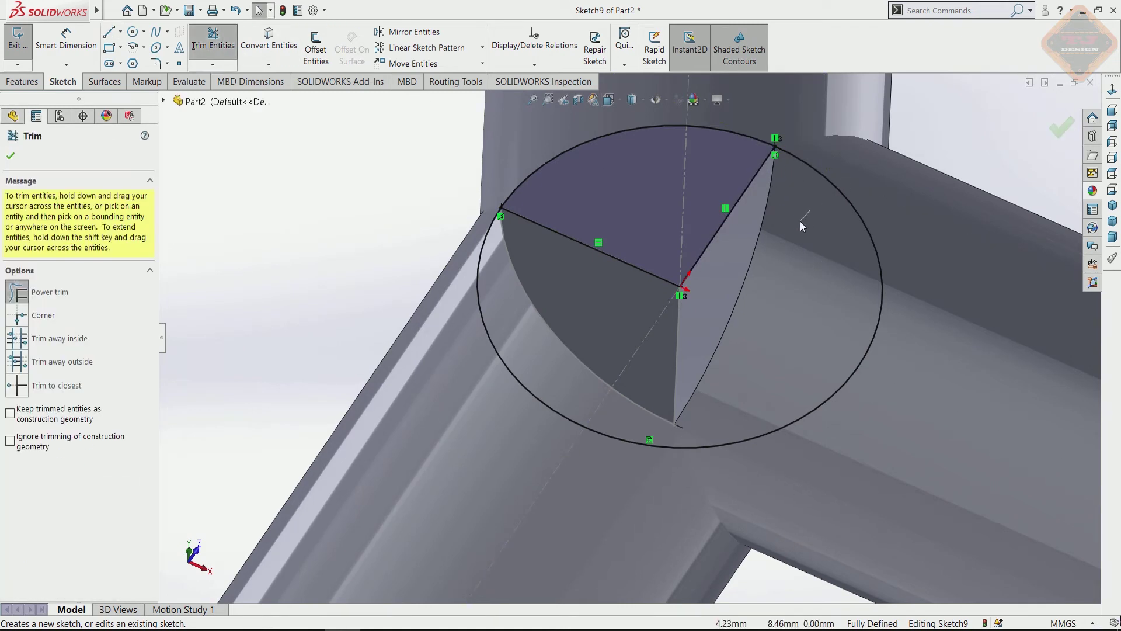
pyautogui.click(832, 181)
pyautogui.press('Escape')
pyautogui.click(731, 209)
pyautogui.press('Delete')
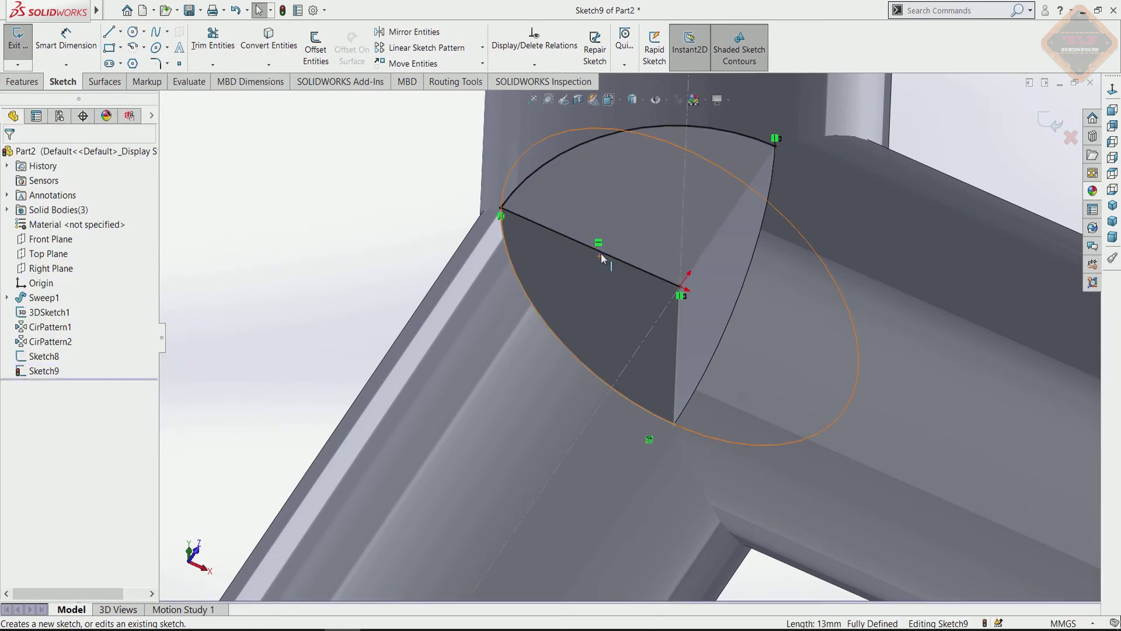
pyautogui.click(601, 254)
pyautogui.press('Delete')
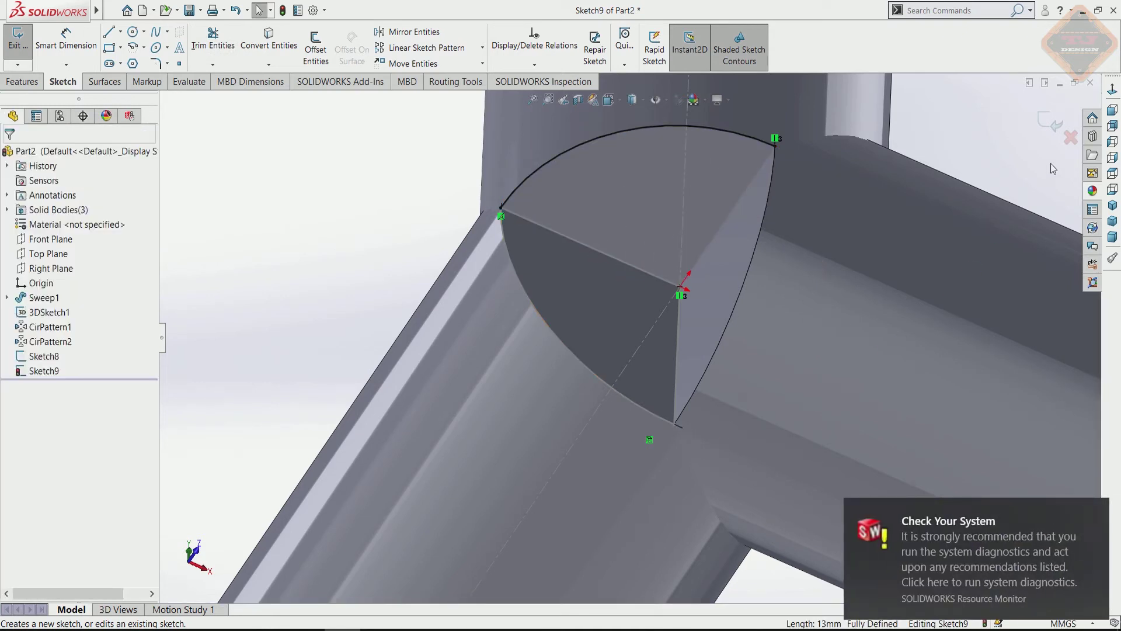
pyautogui.click(1050, 123)
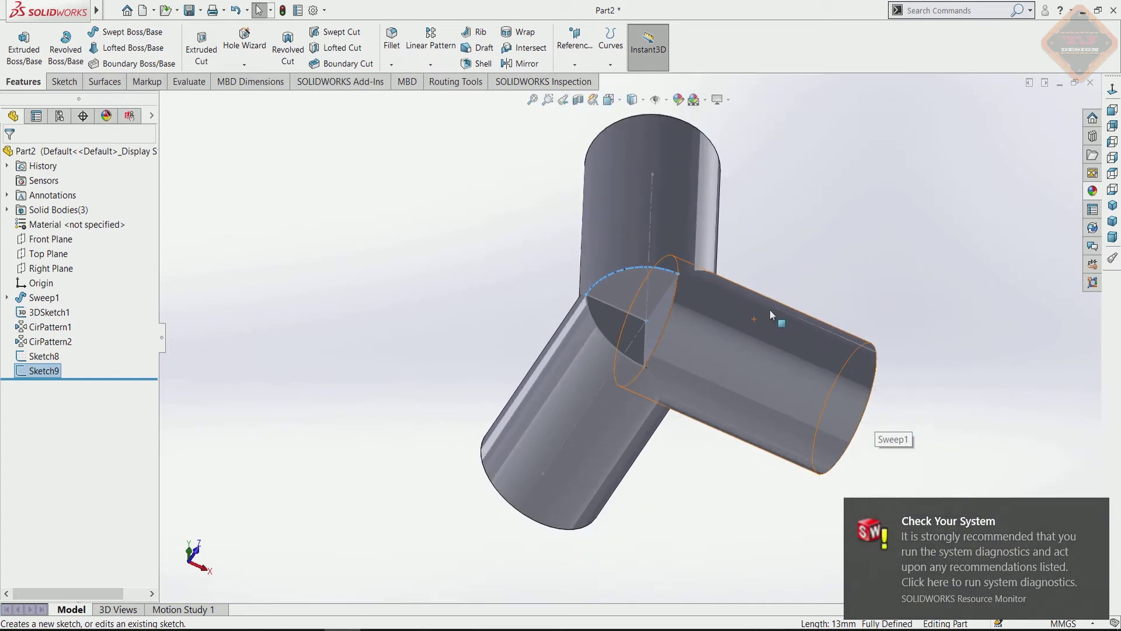
# Zoom in on the pipe junction and select Sketch8 as the sweep profile
pyautogui.hotkey('ctrl', '8')
pyautogui.click(978, 356)
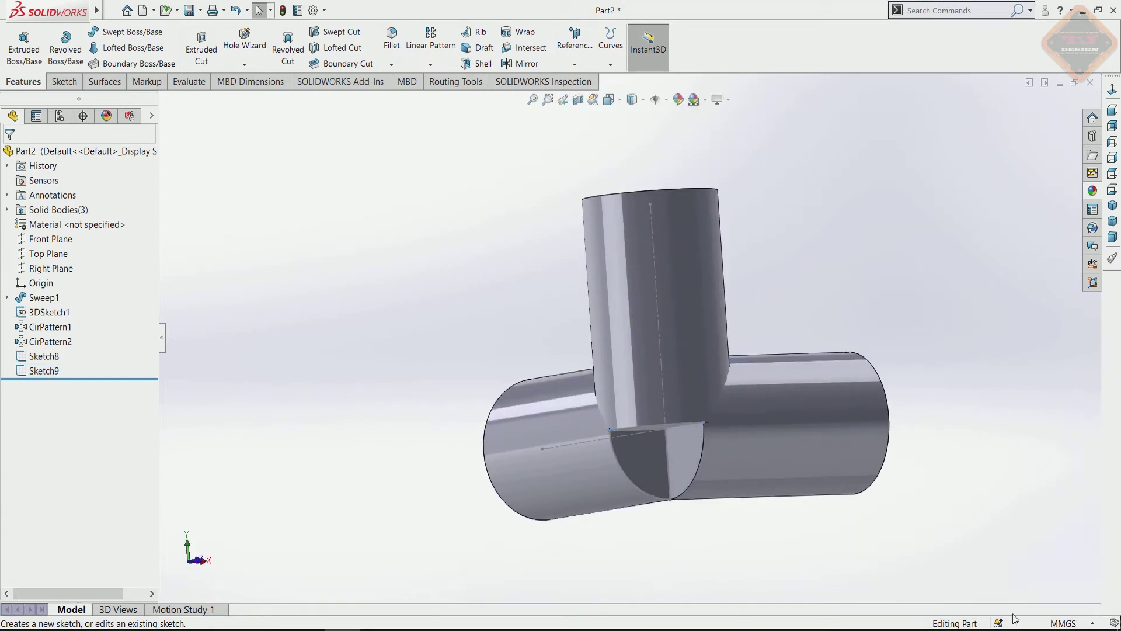
pyautogui.scroll(-3, 754, 496)
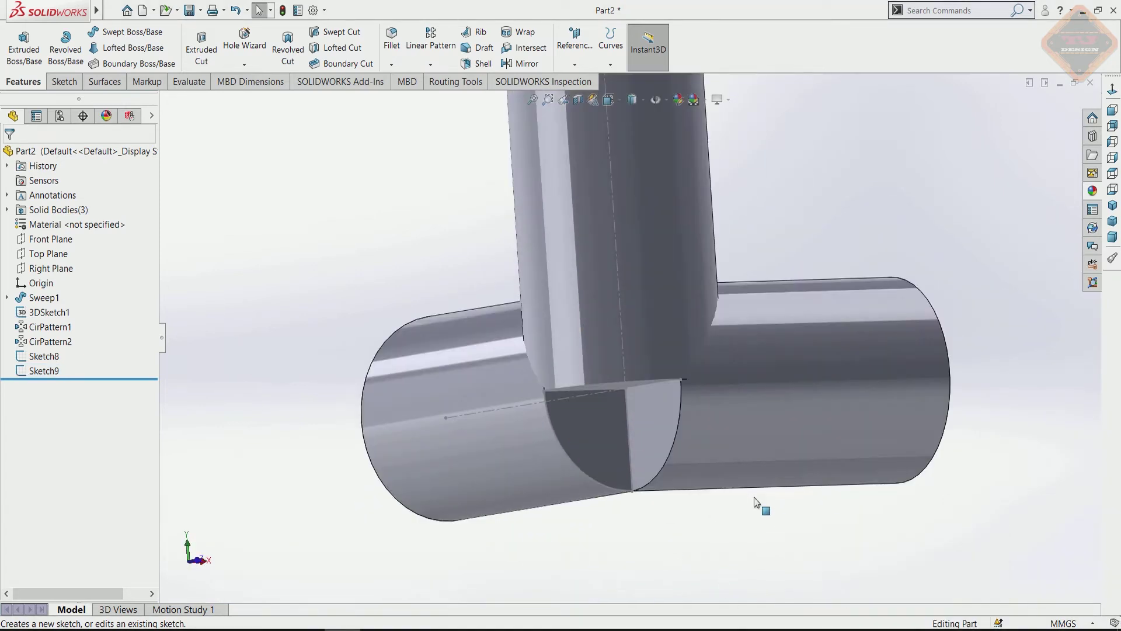
pyautogui.scroll(-3, 682, 373)
pyautogui.moveTo(682, 373); pyautogui.dragTo(558, 263, button='middle')
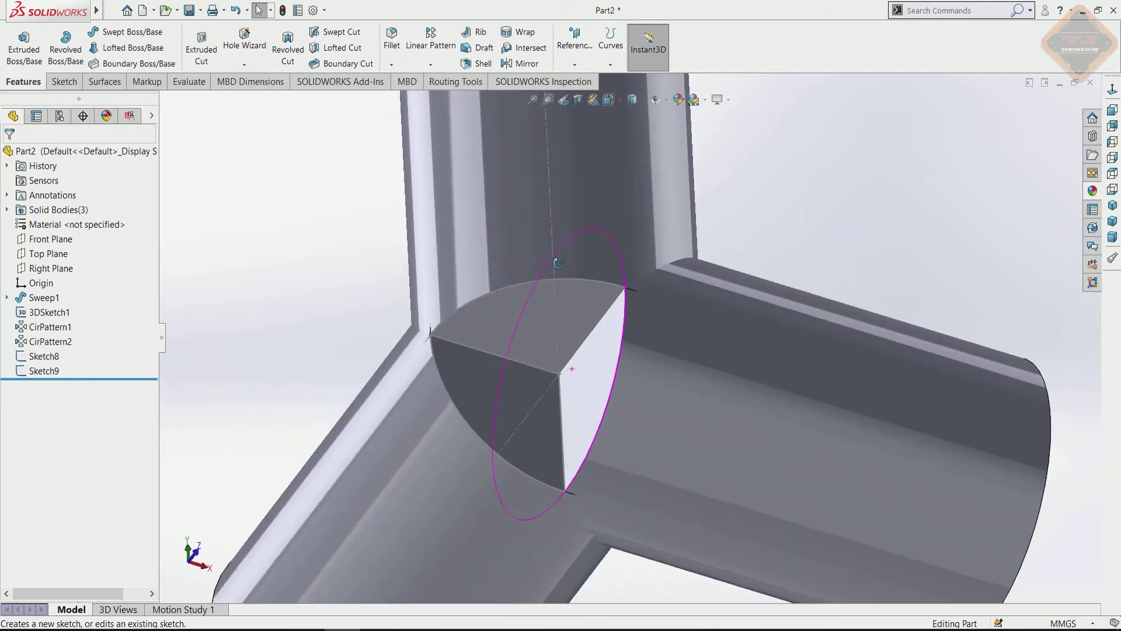
pyautogui.click(57, 358)
# Sweep Sketch8 along the Sketch9 arc with Feature Scope set to All bodies
pyautogui.click(111, 34)
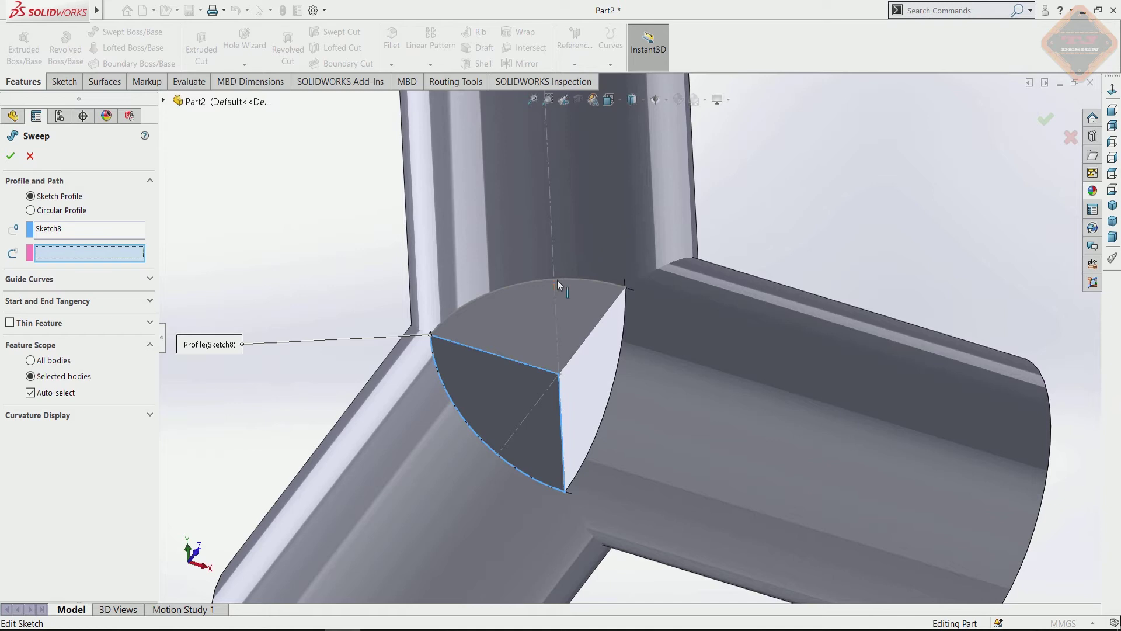
pyautogui.click(573, 279)
pyautogui.moveTo(502, 328)
pyautogui.mouseDown(button='middle')
pyautogui.moveTo(637, 334)
pyautogui.moveTo(150, 356)
pyautogui.mouseUp(button='middle')
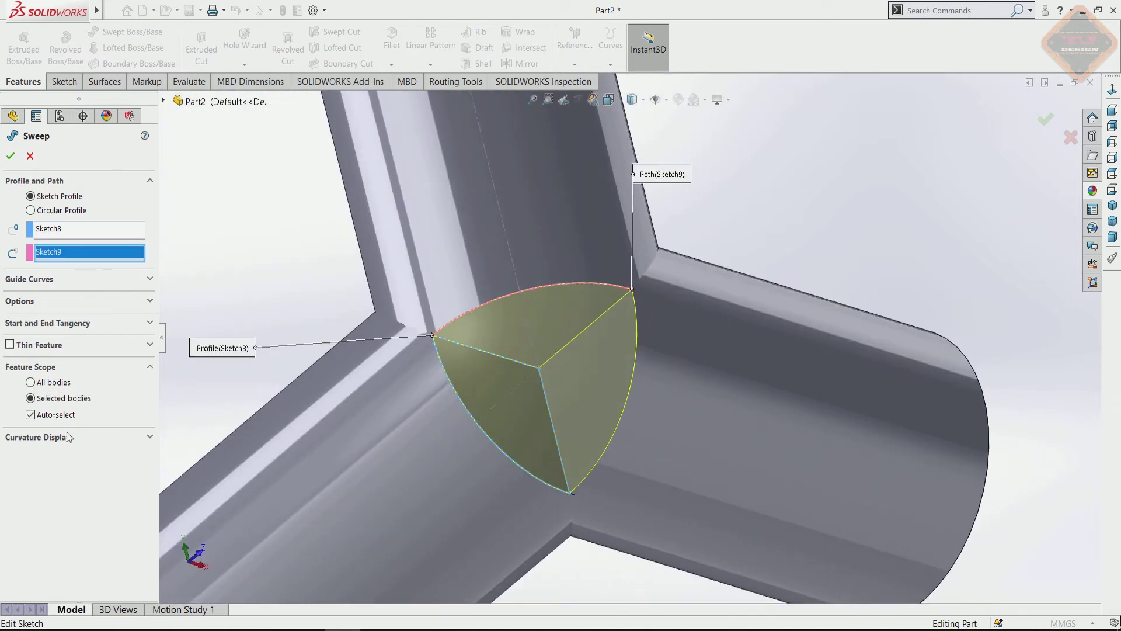
pyautogui.click(48, 384)
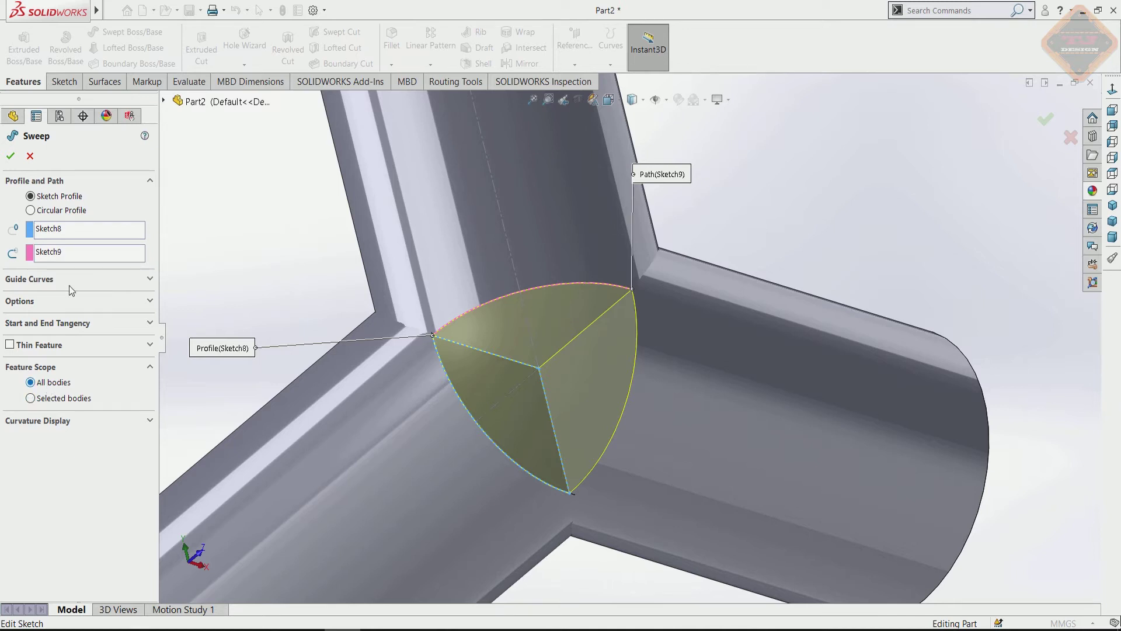
pyautogui.click(136, 280)
pyautogui.click(136, 281)
pyautogui.click(112, 329)
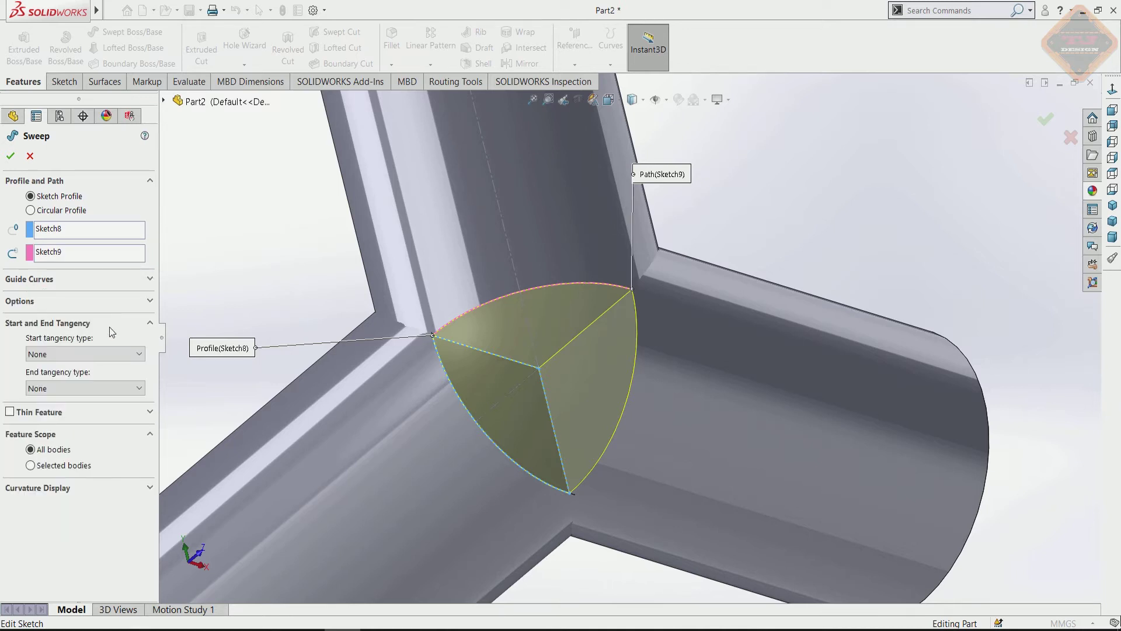
pyautogui.click(110, 326)
pyautogui.click(101, 304)
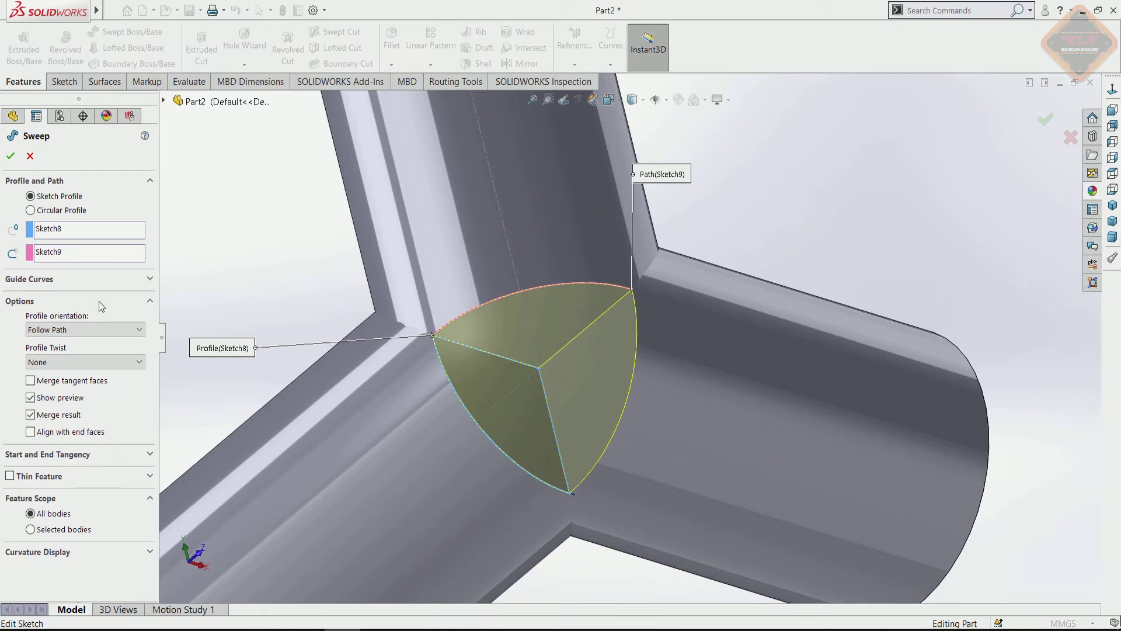
pyautogui.click(11, 156)
pyautogui.moveTo(652, 355)
pyautogui.mouseDown(button='middle')
pyautogui.moveTo(575, 321)
pyautogui.moveTo(768, 365)
pyautogui.moveTo(599, 411)
pyautogui.moveTo(579, 253)
pyautogui.moveTo(658, 250)
pyautogui.moveTo(696, 392)
pyautogui.moveTo(633, 405)
pyautogui.moveTo(613, 385)
pyautogui.mouseUp(button='middle')
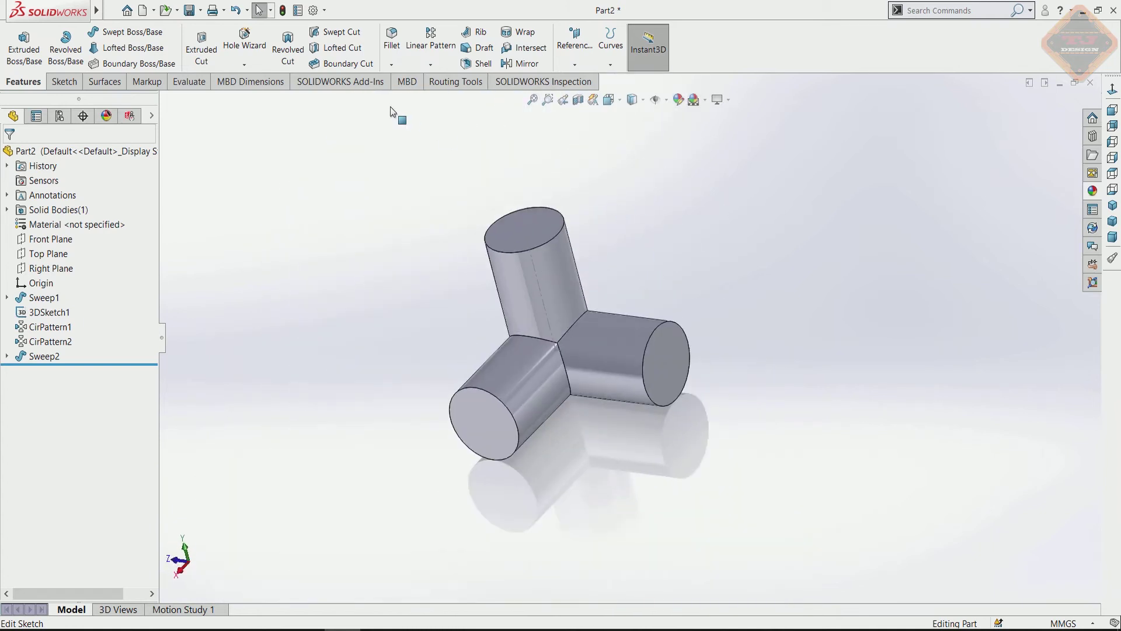
# Shell the tee inward at 2.50 mm, removing the top, right and lower-left end faces
pyautogui.click(538, 234)
pyautogui.moveTo(543, 239); pyautogui.dragTo(646, 344, button='middle')
pyautogui.click(646, 350)
pyautogui.click(504, 445)
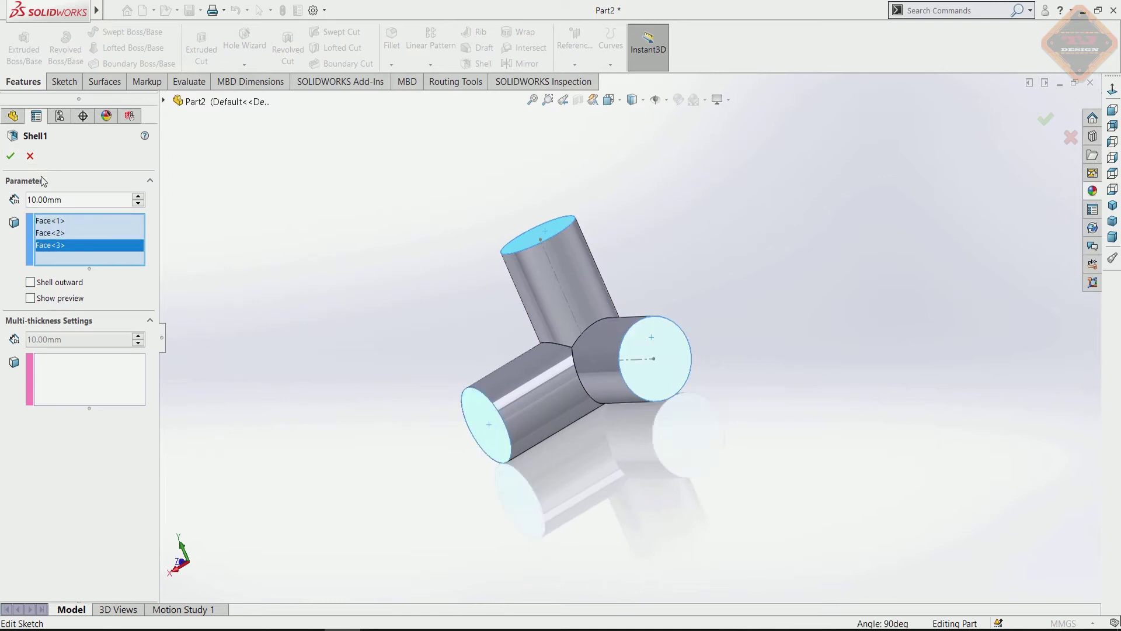
pyautogui.moveTo(245, 250); pyautogui.dragTo(293, 251, button='middle')
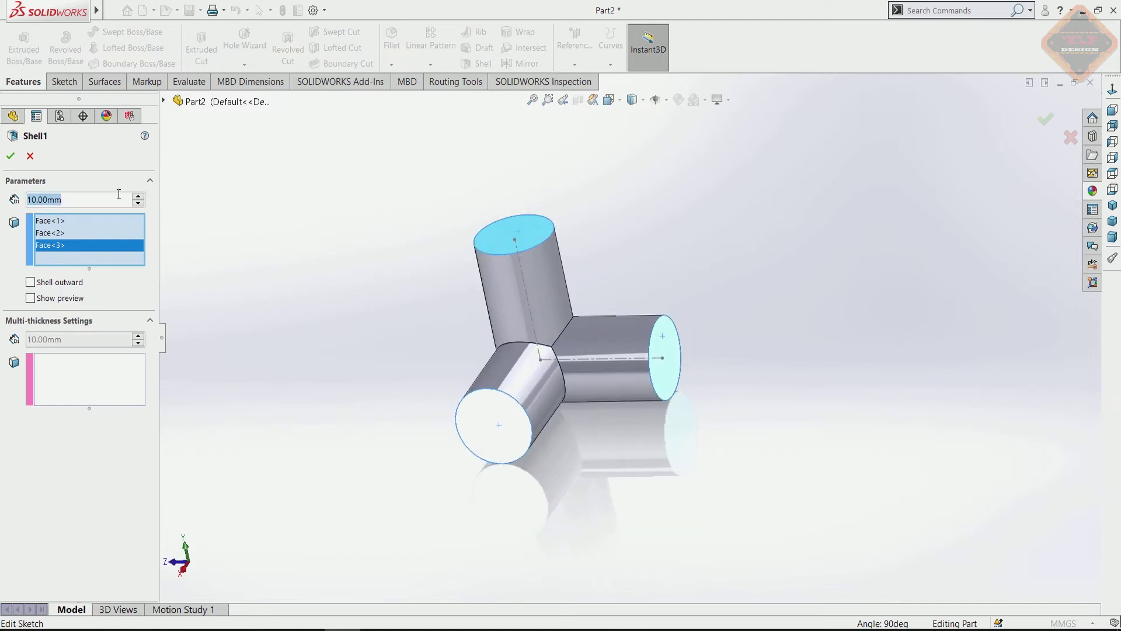
pyautogui.write('2.5')
pyautogui.press('Return')
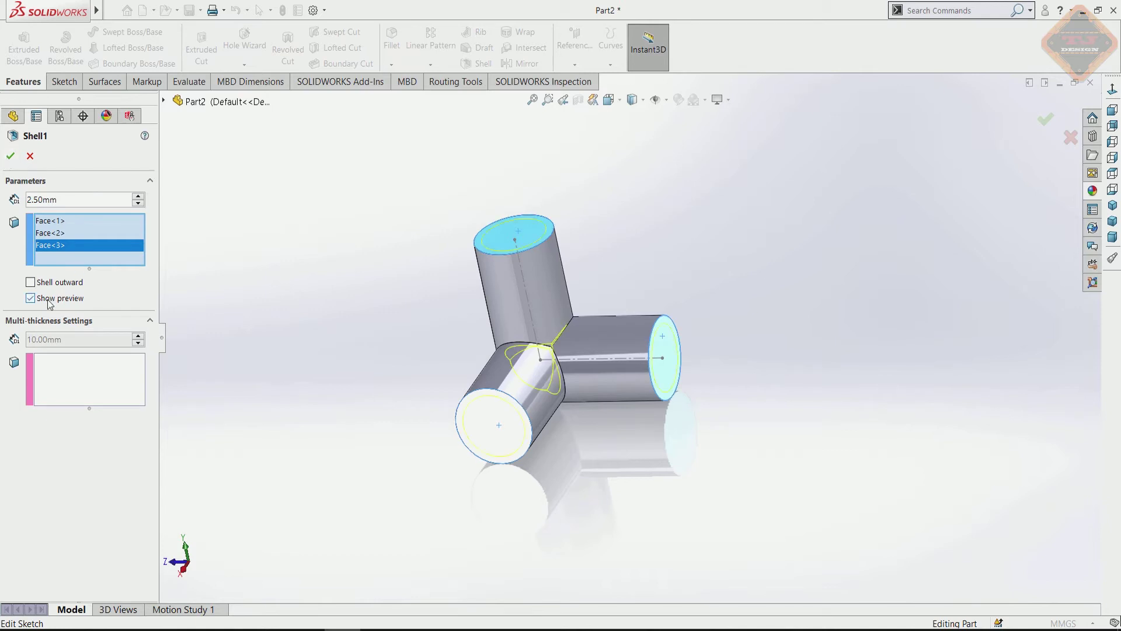
pyautogui.click(31, 282)
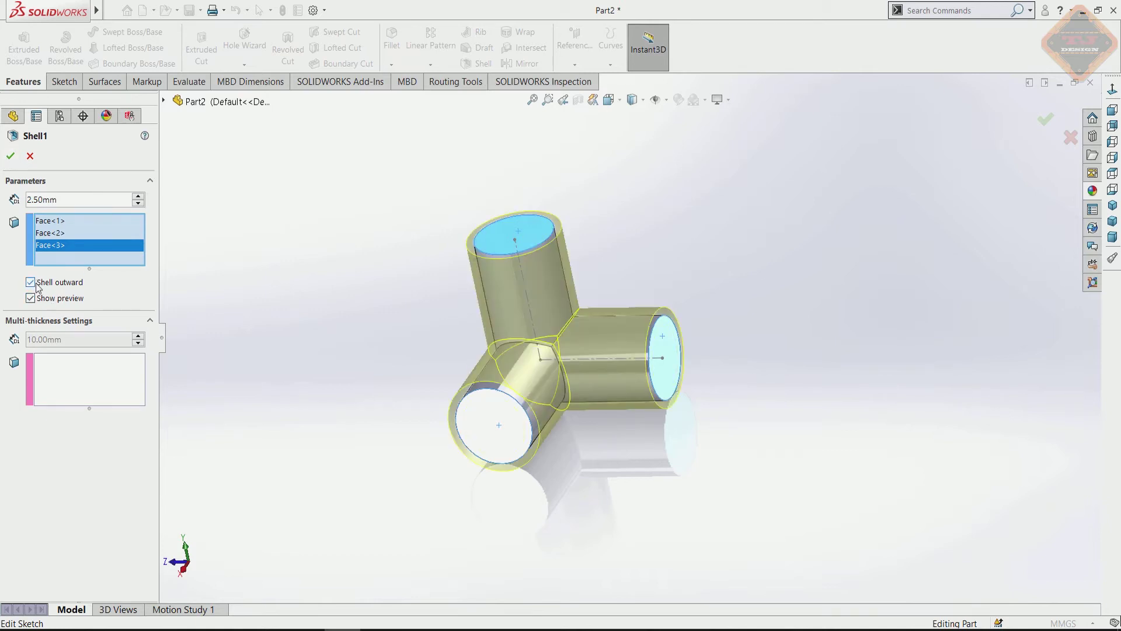
pyautogui.click(36, 285)
pyautogui.press('Return')
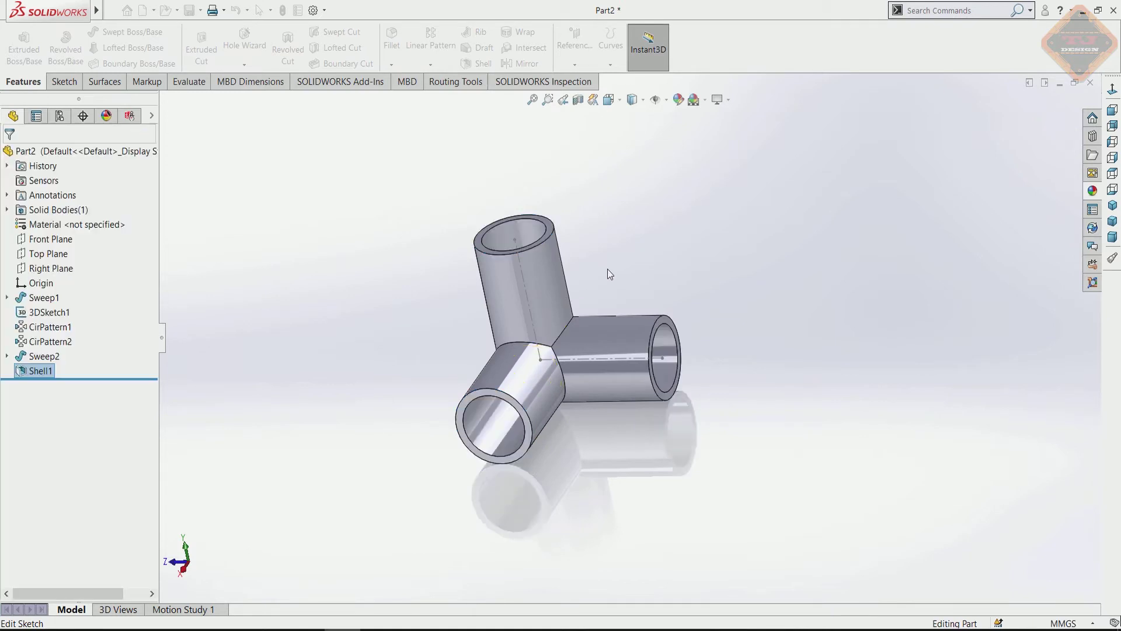
pyautogui.moveTo(555, 373)
pyautogui.mouseDown(button='middle')
pyautogui.moveTo(582, 288)
pyautogui.moveTo(458, 313)
pyautogui.moveTo(466, 150)
pyautogui.moveTo(615, 468)
pyautogui.moveTo(601, 500)
pyautogui.moveTo(580, 393)
pyautogui.moveTo(726, 313)
pyautogui.moveTo(580, 351)
pyautogui.moveTo(698, 295)
pyautogui.moveTo(515, 299)
pyautogui.moveTo(487, 415)
pyautogui.moveTo(569, 279)
pyautogui.moveTo(611, 267)
pyautogui.moveTo(549, 378)
pyautogui.moveTo(545, 359)
pyautogui.mouseUp(button='middle')
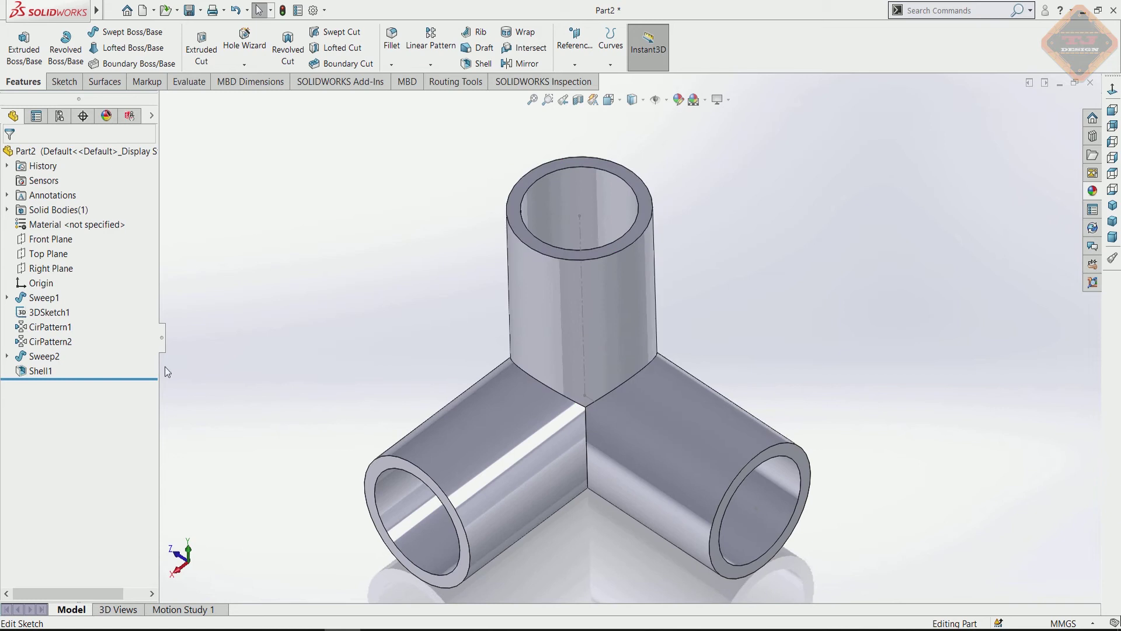
# Edit 3DSketch1 and draw a construction line from the origin along the pipe axis
pyautogui.click(49, 312)
pyautogui.click(50, 277)
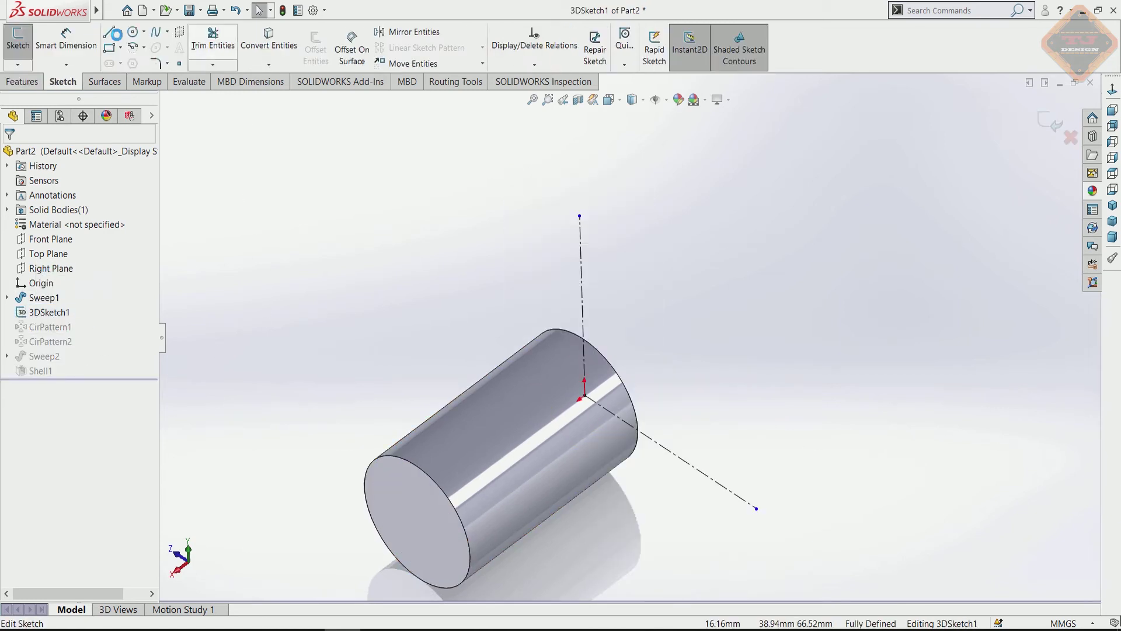
pyautogui.click(120, 32)
pyautogui.click(585, 397)
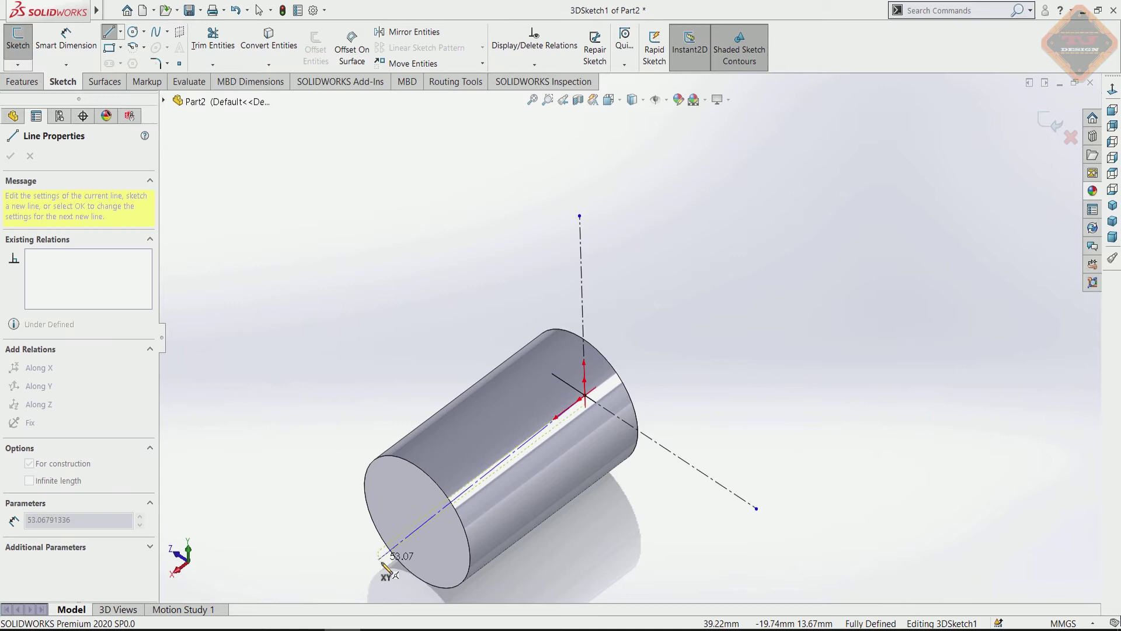
pyautogui.click(373, 555)
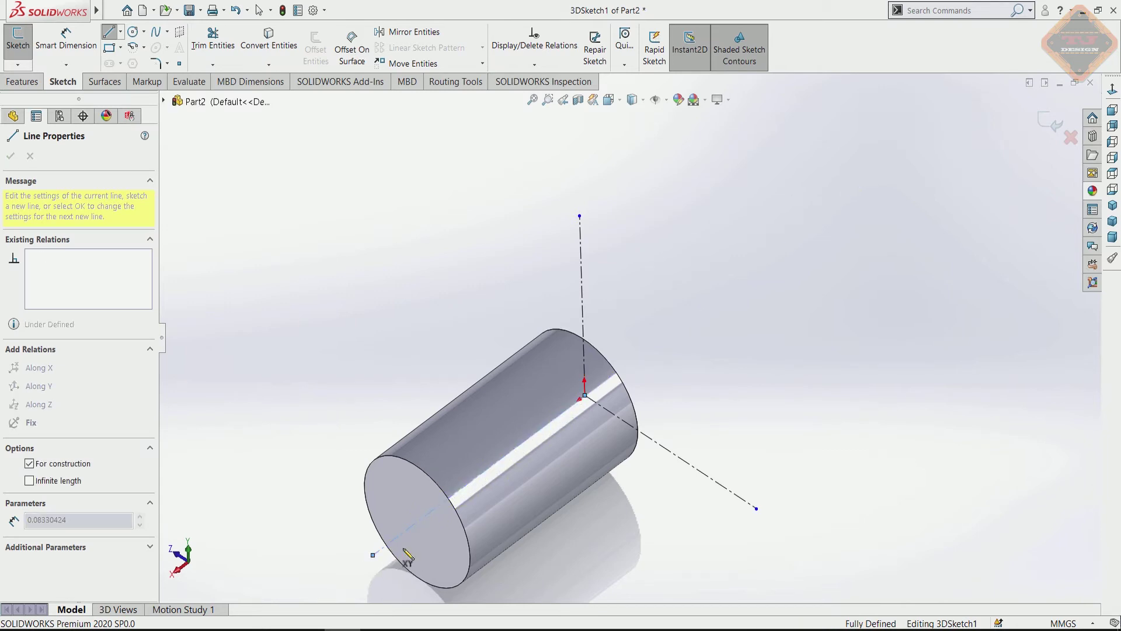
pyautogui.press('Escape')
pyautogui.press('Escape')
# Place sketch points at the axis–cylinder end intersection and on the horizontal axis line
pyautogui.moveTo(631, 421)
pyautogui.mouseDown(button='middle')
pyautogui.moveTo(681, 413)
pyautogui.moveTo(588, 325)
pyautogui.moveTo(625, 356)
pyautogui.moveTo(614, 345)
pyautogui.mouseUp(button='middle')
pyautogui.click(176, 66)
pyautogui.click(638, 456)
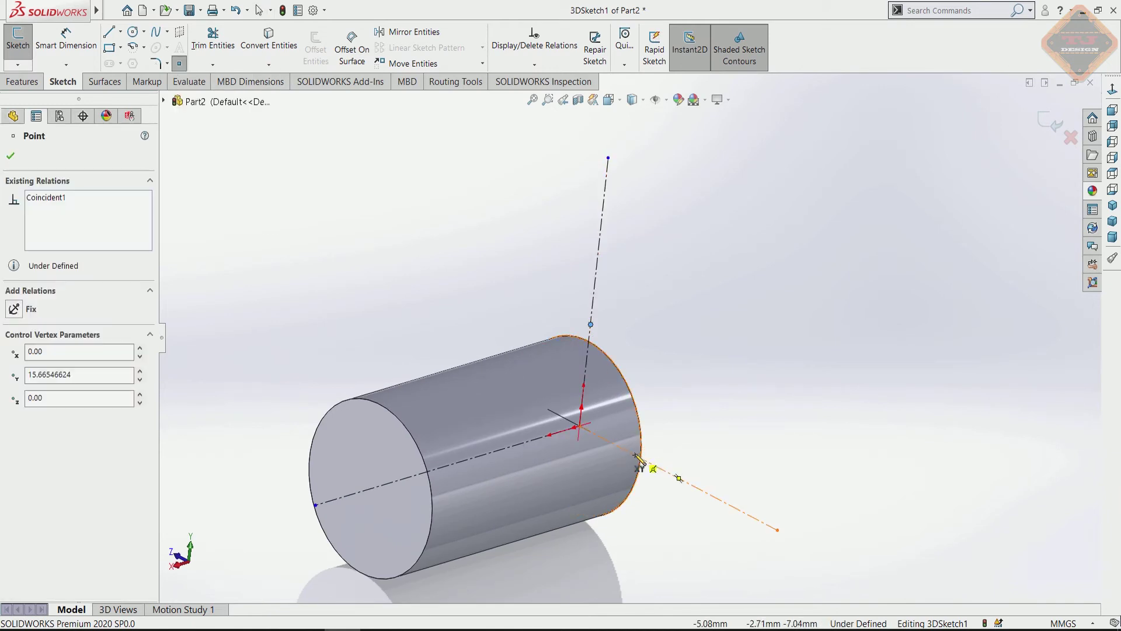
pyautogui.click(520, 445)
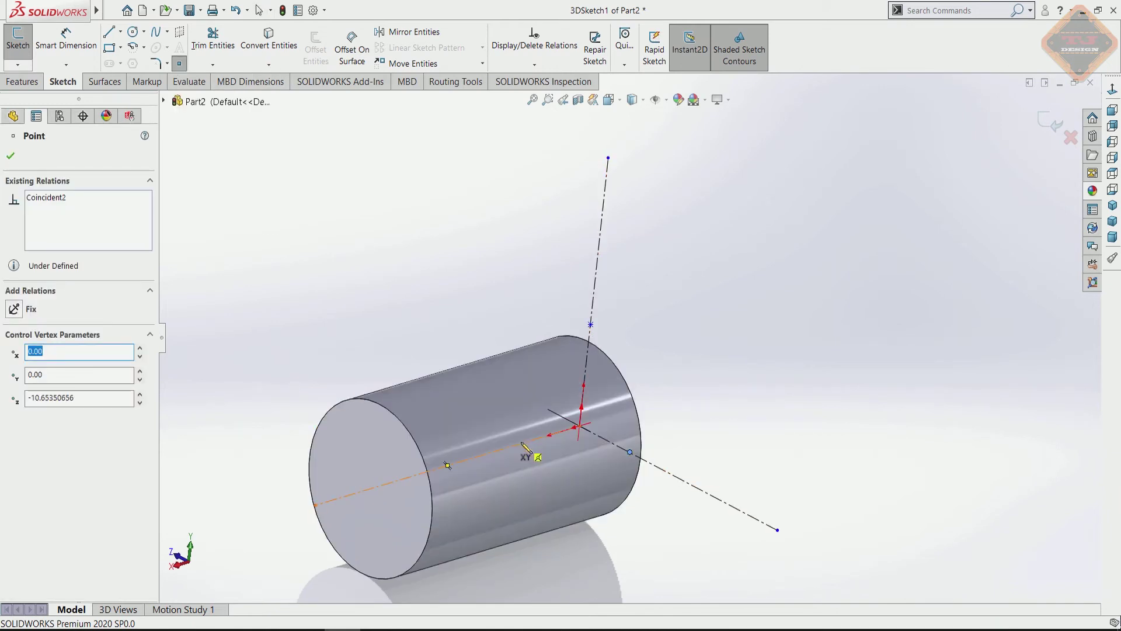
# Dimension two sketch point distances, including origin to the upper vertical point, to 13.00 mm
pyautogui.click(66, 41)
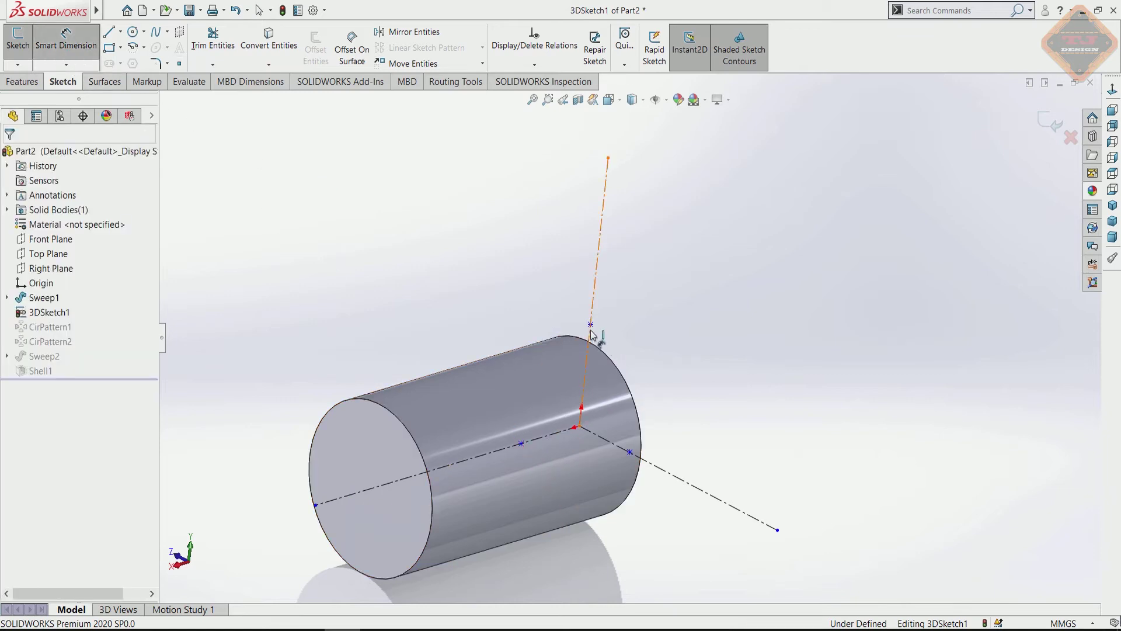
pyautogui.click(580, 426)
pyautogui.click(591, 324)
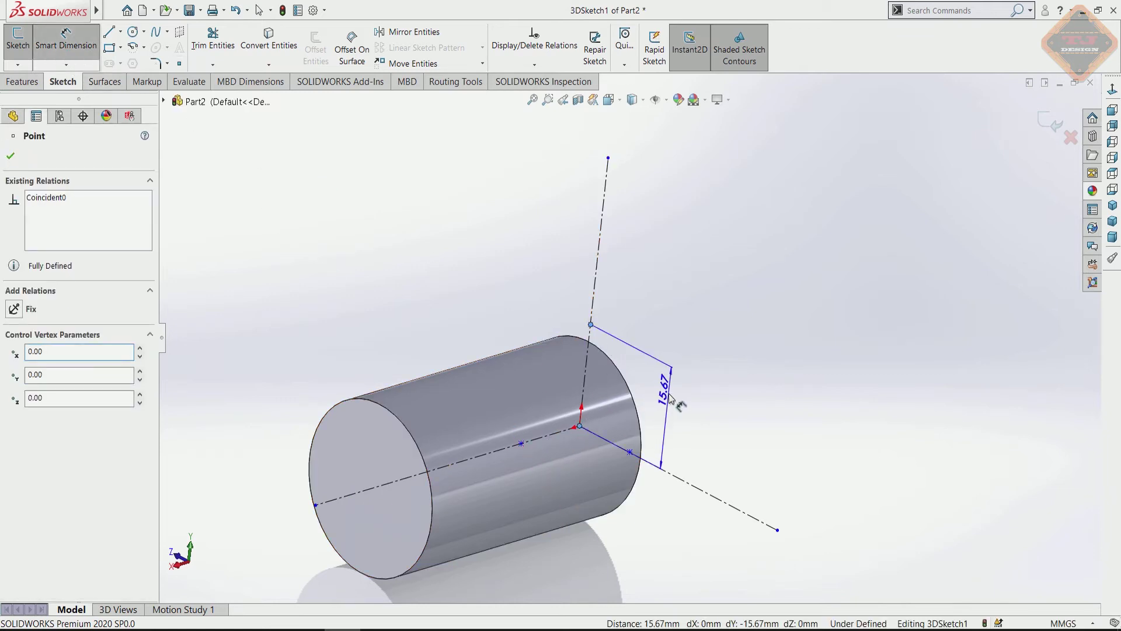
pyautogui.click(670, 399)
pyautogui.press('Return')
pyautogui.click(649, 449)
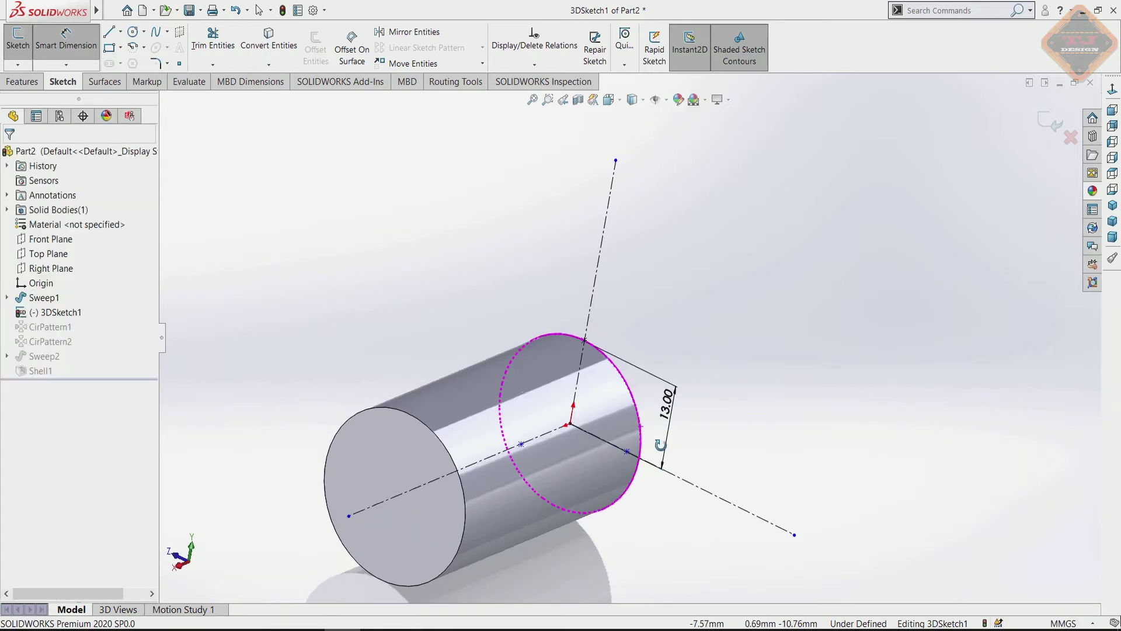
pyautogui.click(626, 450)
pyautogui.click(584, 339)
pyautogui.click(635, 345)
pyautogui.write('13')
pyautogui.press('Return')
pyautogui.press('Escape')
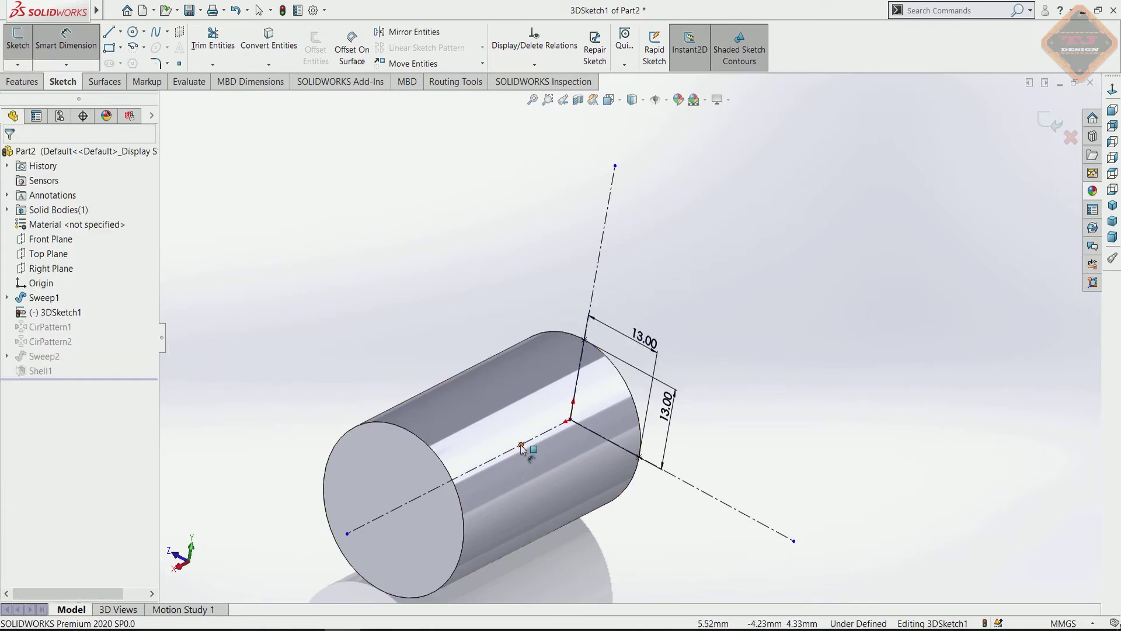
# Add a third 13.00 mm point distance dimension to fully define the sketch
pyautogui.click(569, 420)
pyautogui.click(520, 445)
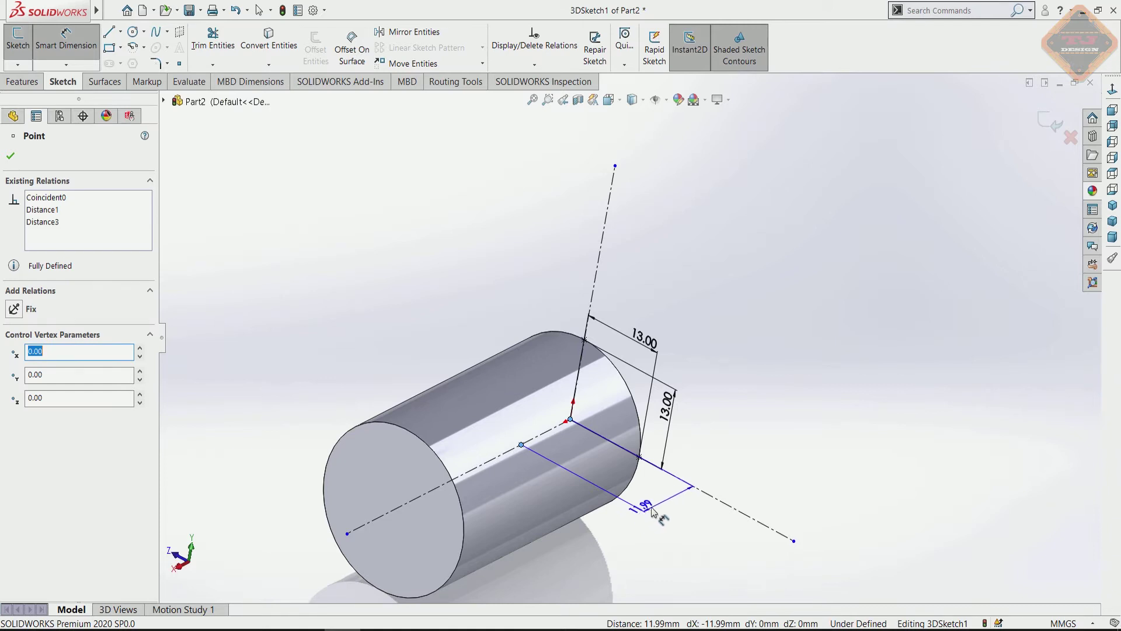
pyautogui.click(654, 513)
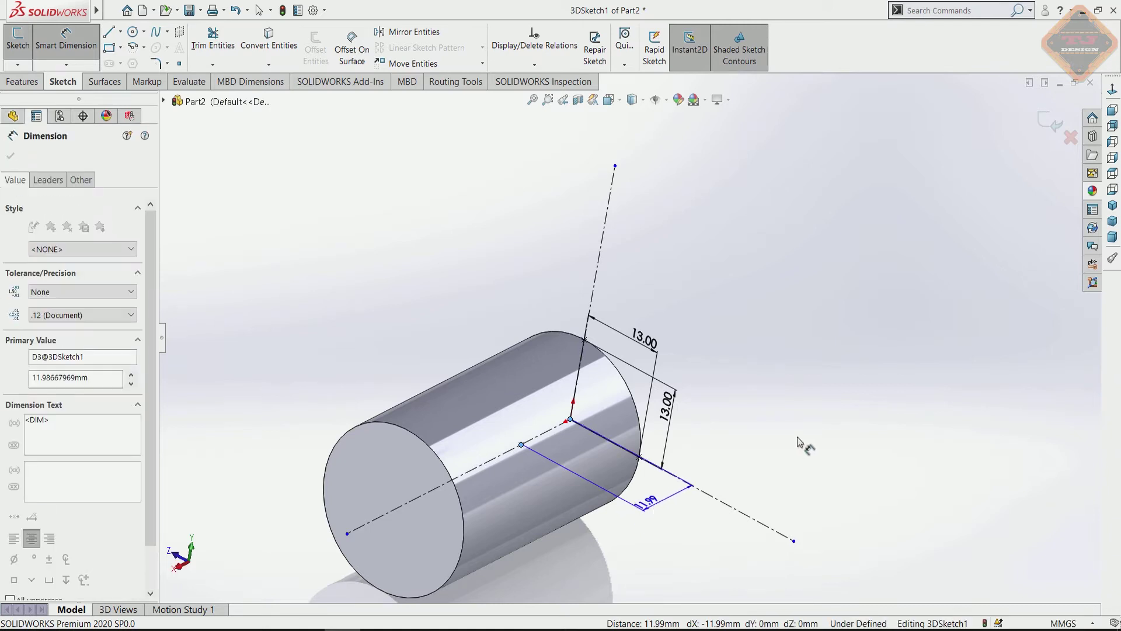
pyautogui.write('1')
pyautogui.press('Return')
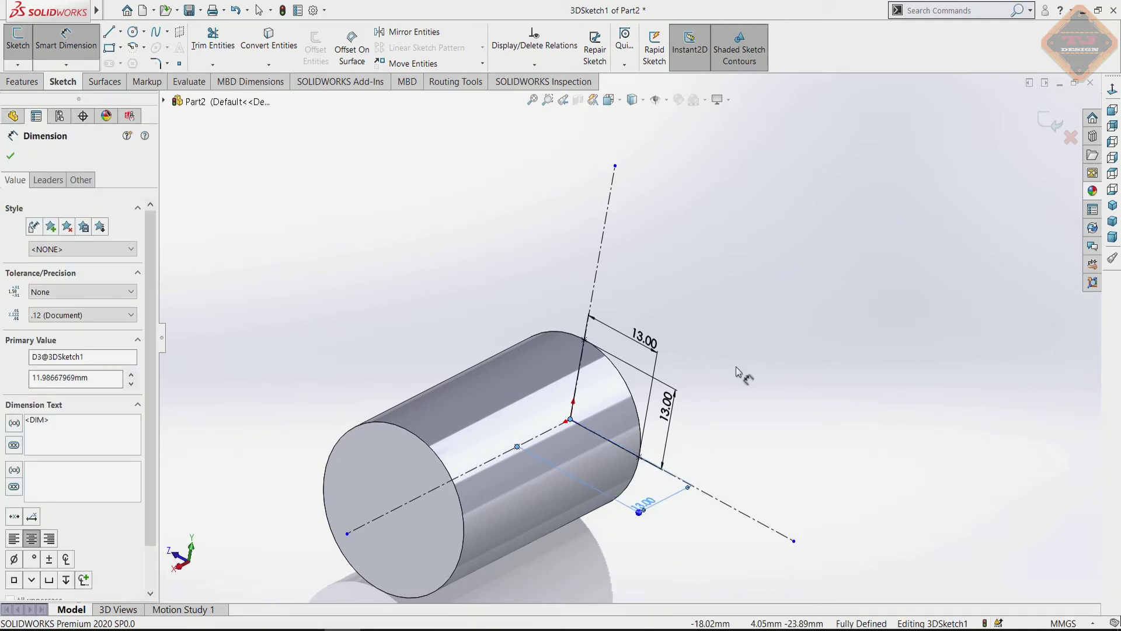
pyautogui.click(736, 366)
pyautogui.moveTo(736, 366); pyautogui.dragTo(1037, 157, button='middle')
pyautogui.click(1044, 121)
# Exit the 3D sketch and show the tee in isometric view
pyautogui.click(1045, 122)
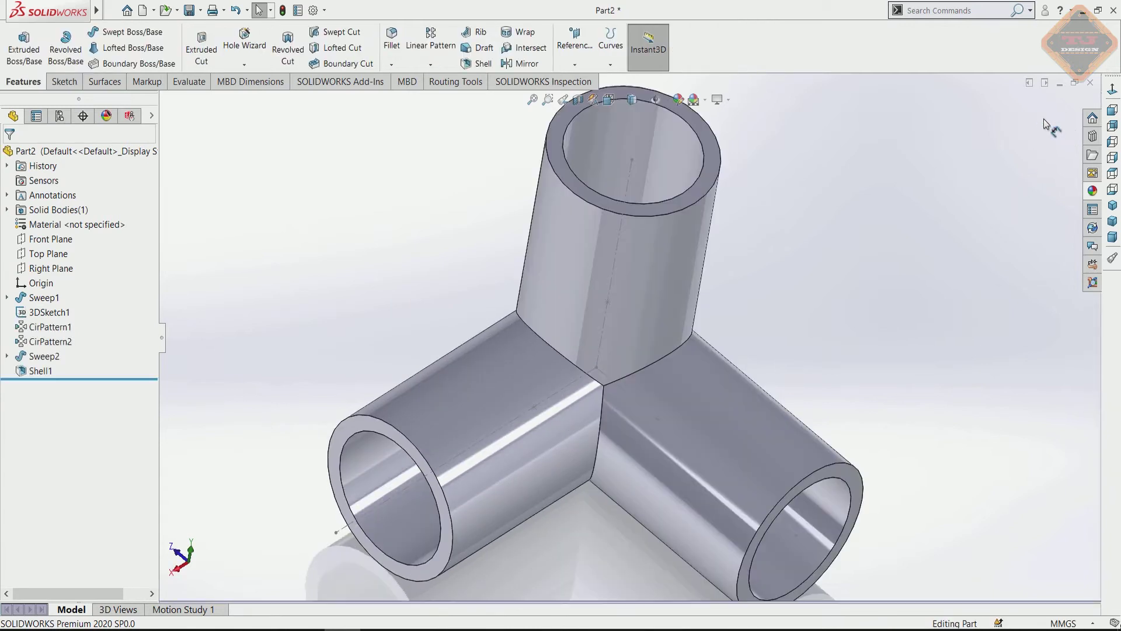
pyautogui.scroll(-5, 645, 386)
pyautogui.moveTo(695, 450); pyautogui.dragTo(591, 328, button='middle')
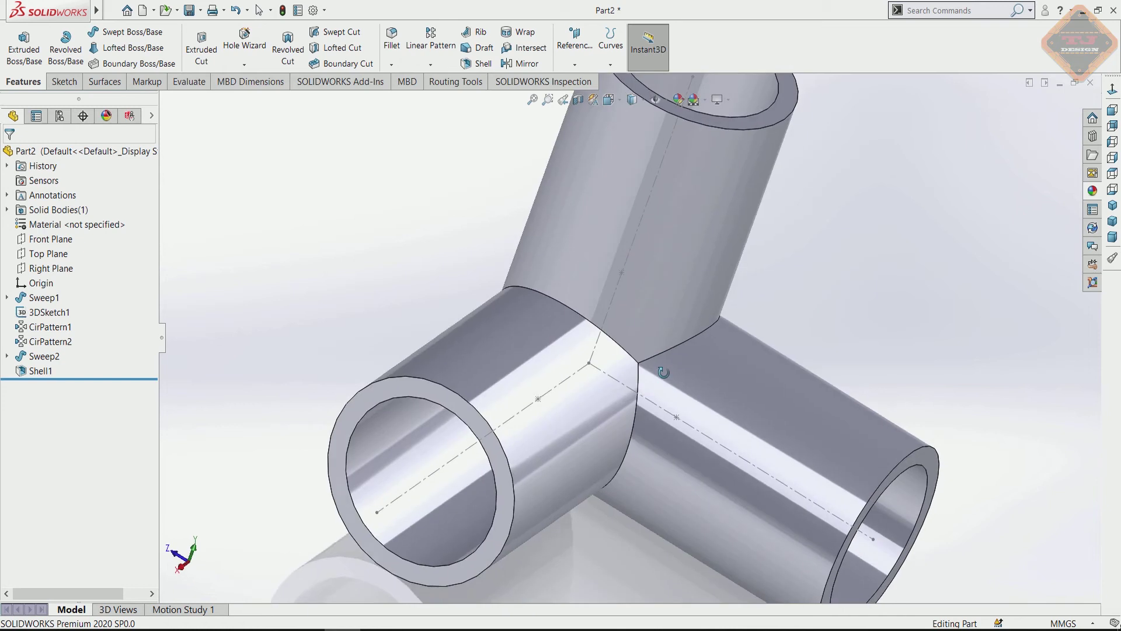
pyautogui.scroll(5, 590, 328)
pyautogui.scroll(-3, 591, 327)
pyautogui.hotkey('ctrl', '7')
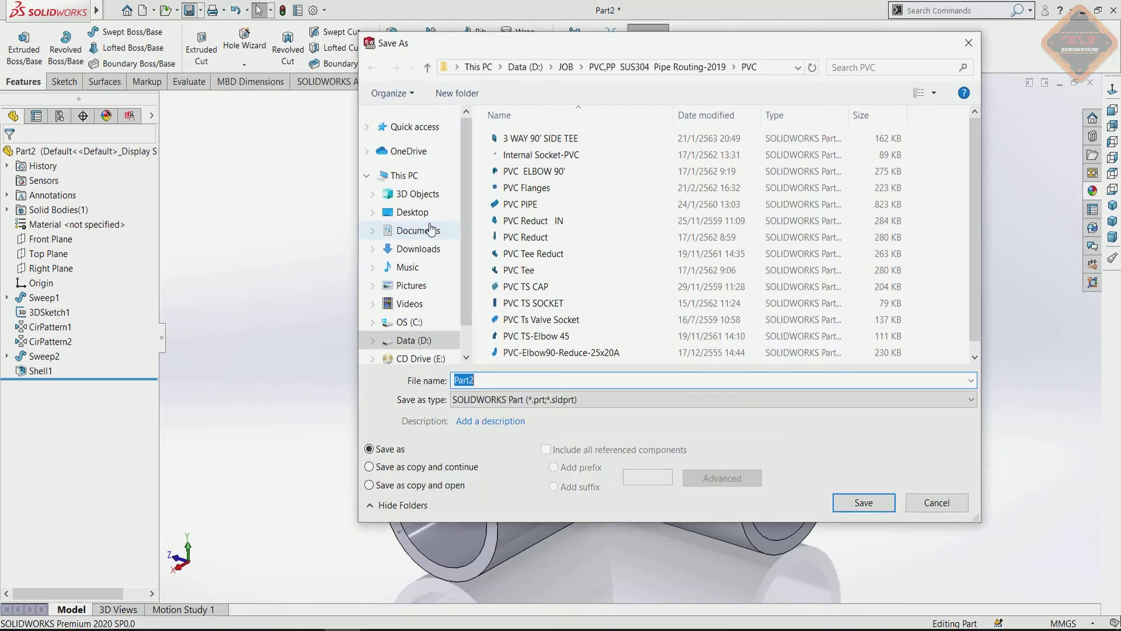
# Save the part to the Desktop as "3 WAY TEE 90'" instead of Part2
pyautogui.click(414, 176)
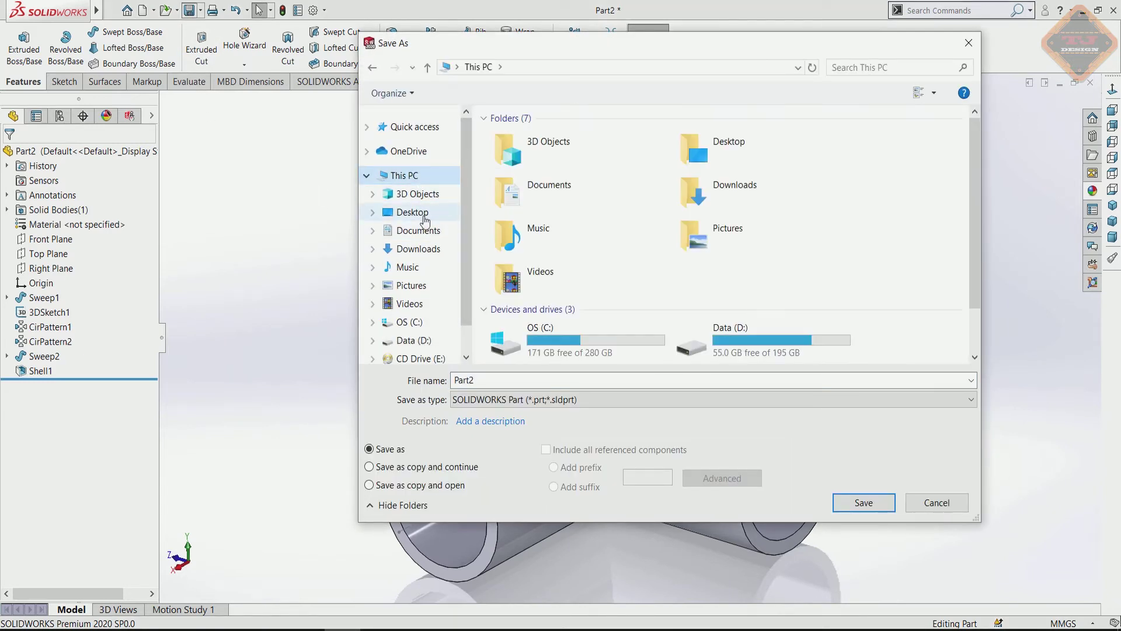
pyautogui.click(409, 213)
pyautogui.click(516, 380)
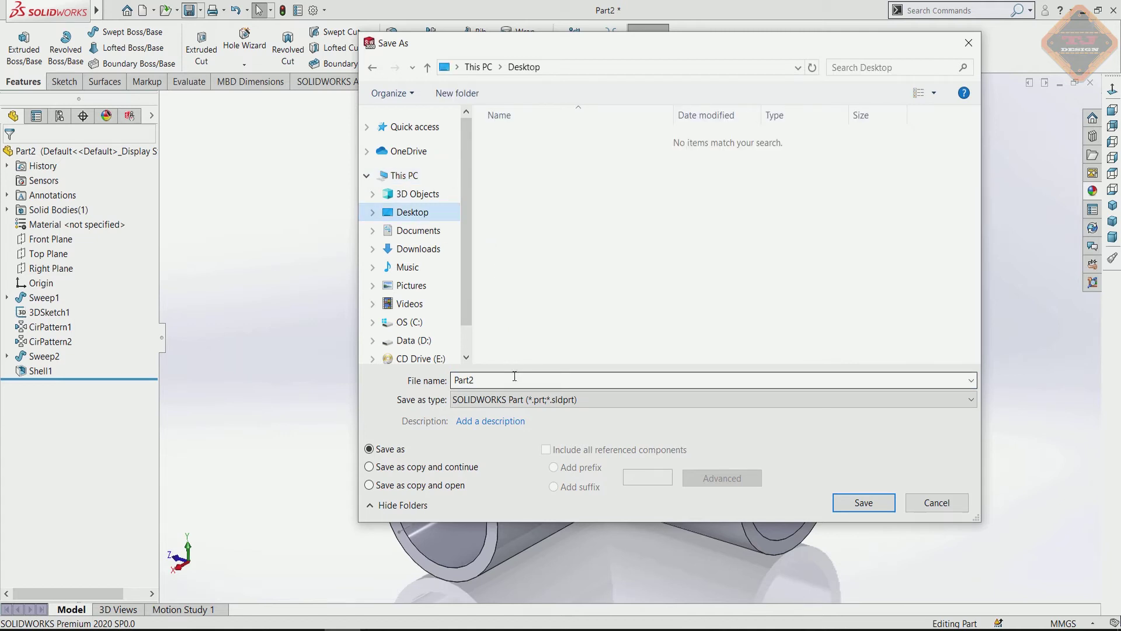
pyautogui.doubleClick(526, 380)
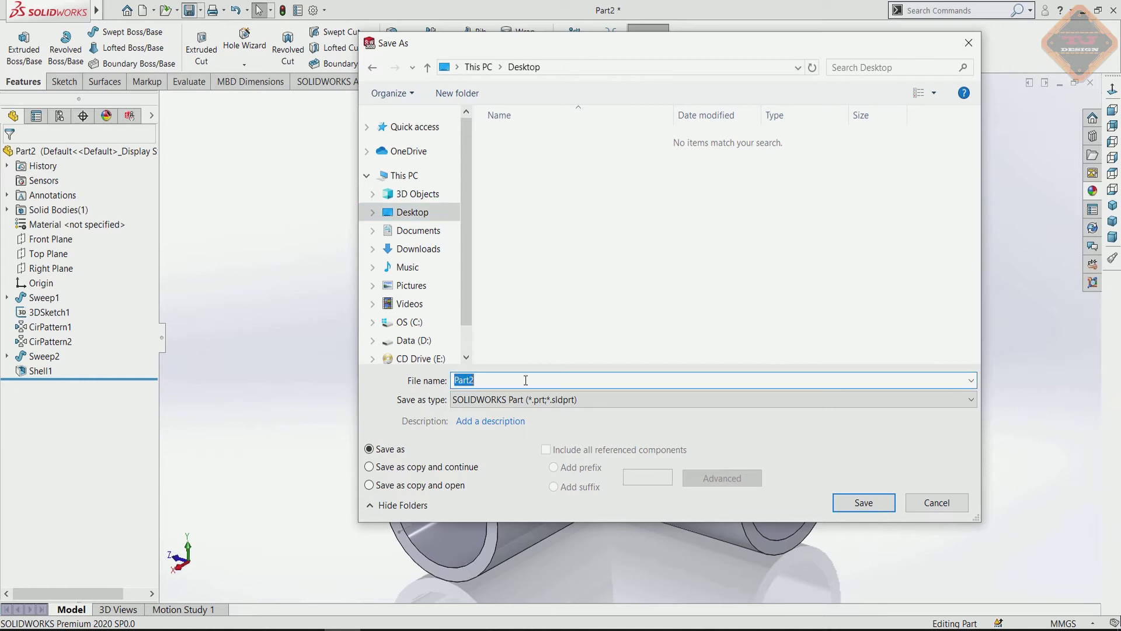
pyautogui.write('3 WAY')
pyautogui.click(853, 506)
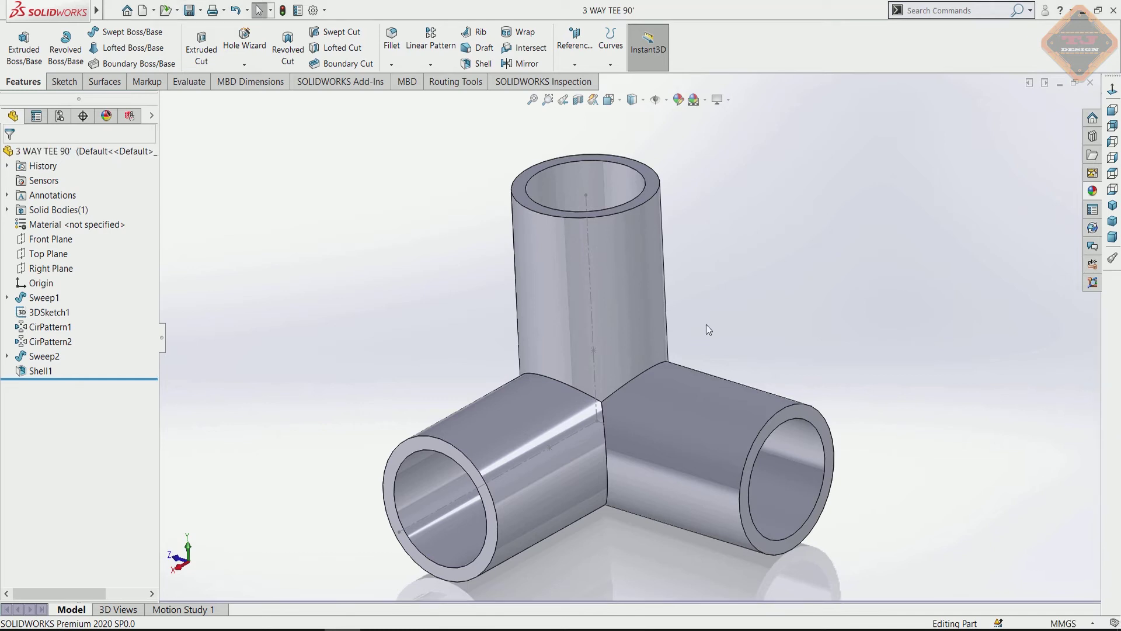
# Apply a light teal-blue colour appearance to the whole tee part
pyautogui.click(152, 116)
pyautogui.click(194, 151)
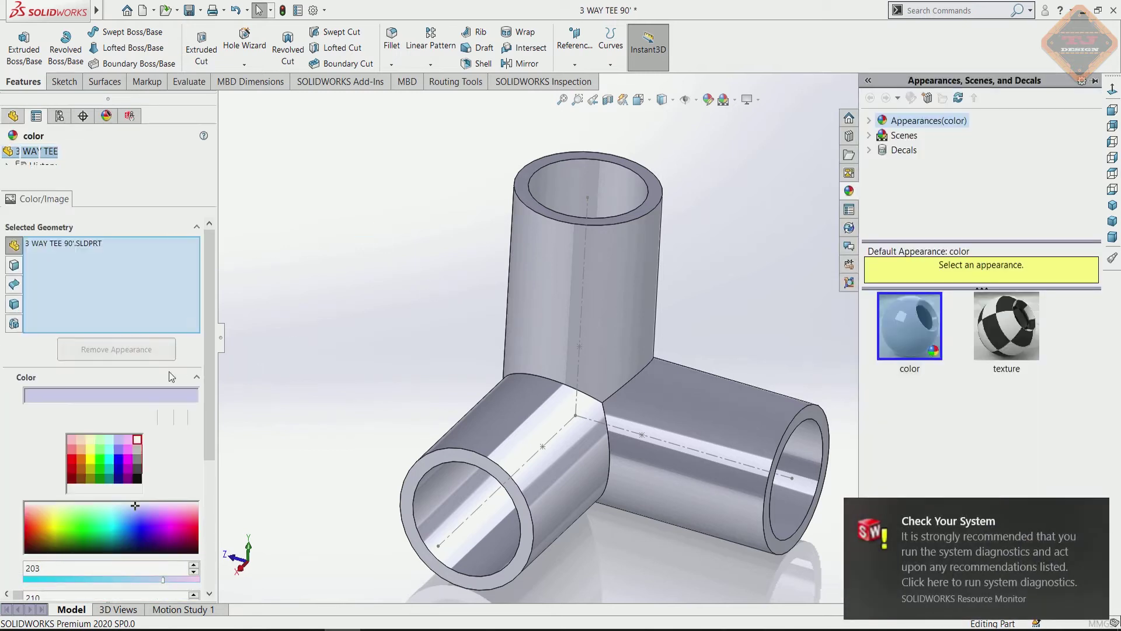
pyautogui.click(122, 513)
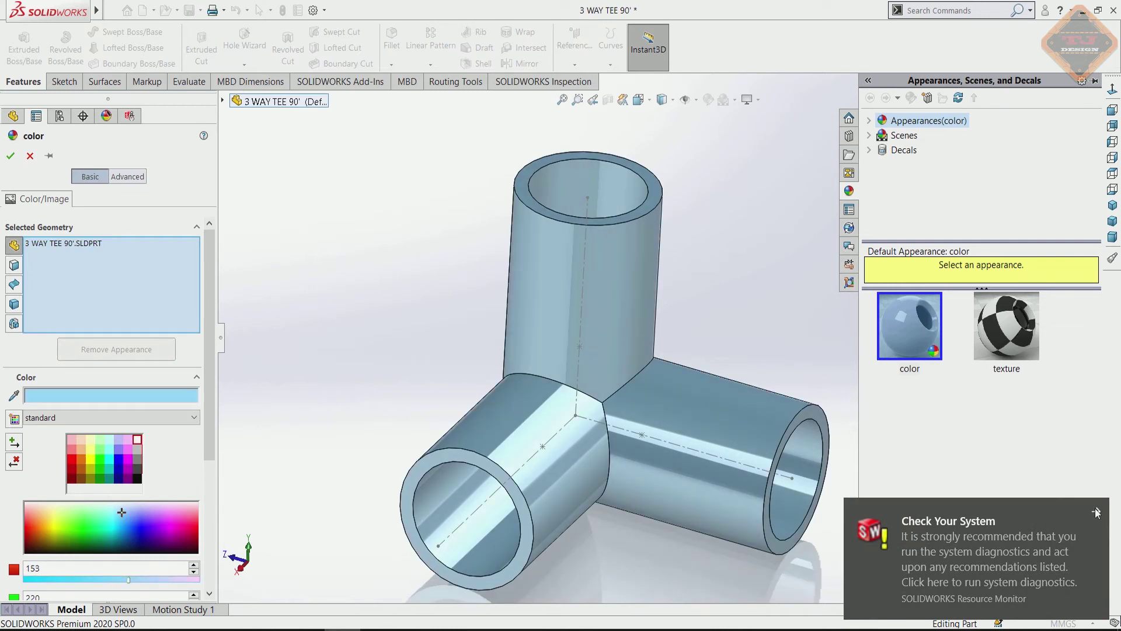
pyautogui.click(1097, 512)
pyautogui.click(117, 528)
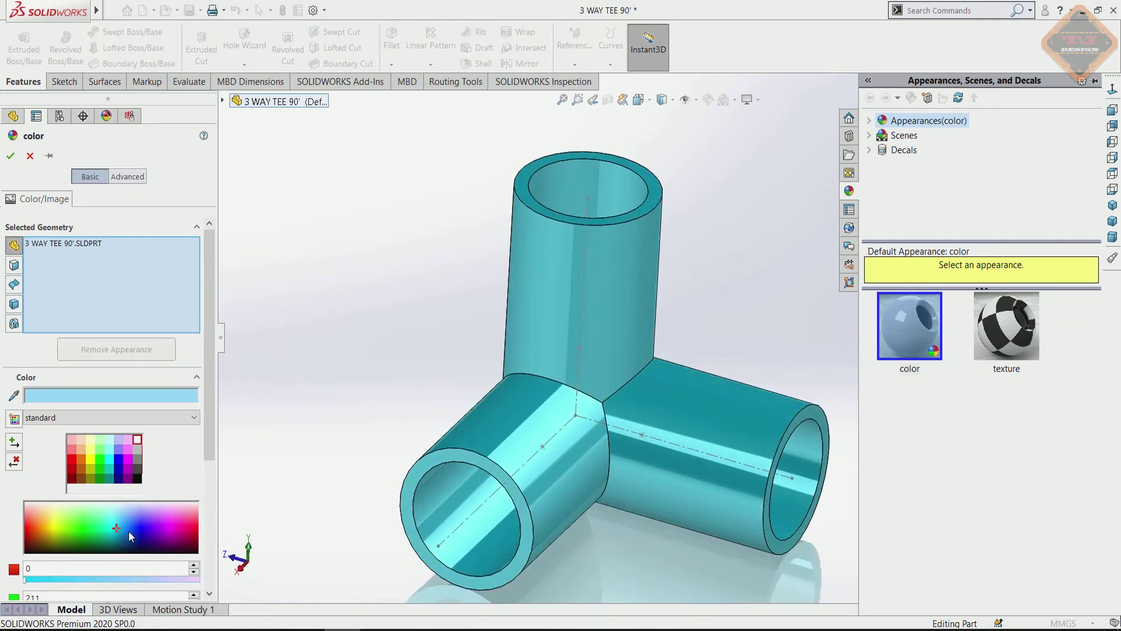
pyautogui.moveTo(130, 527); pyautogui.dragTo(128, 523)
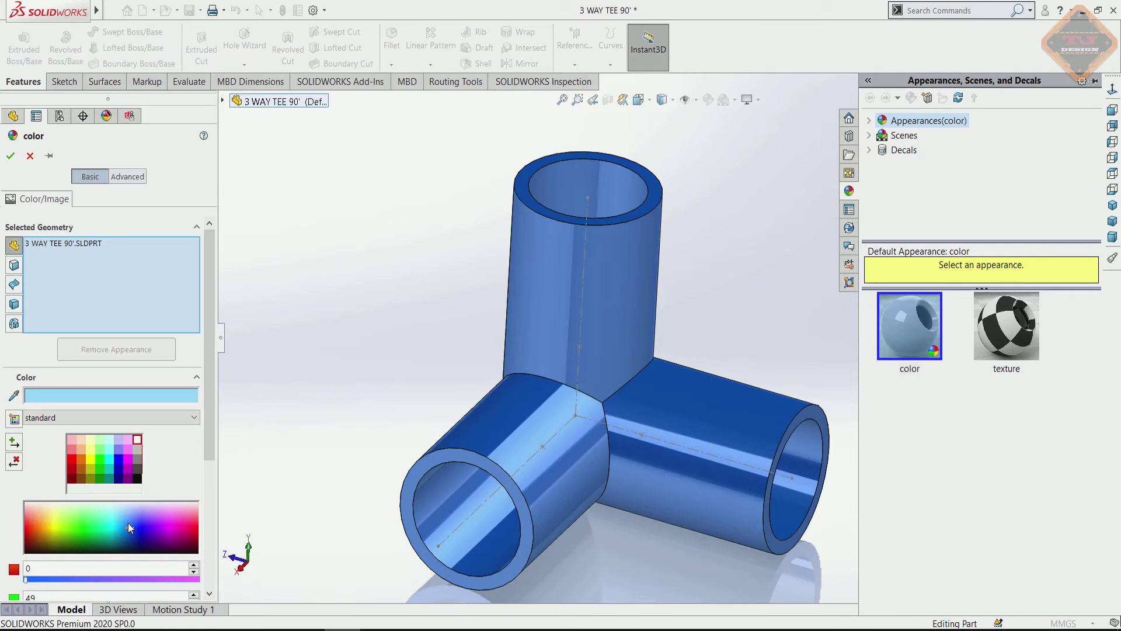
pyautogui.moveTo(127, 523); pyautogui.dragTo(121, 521)
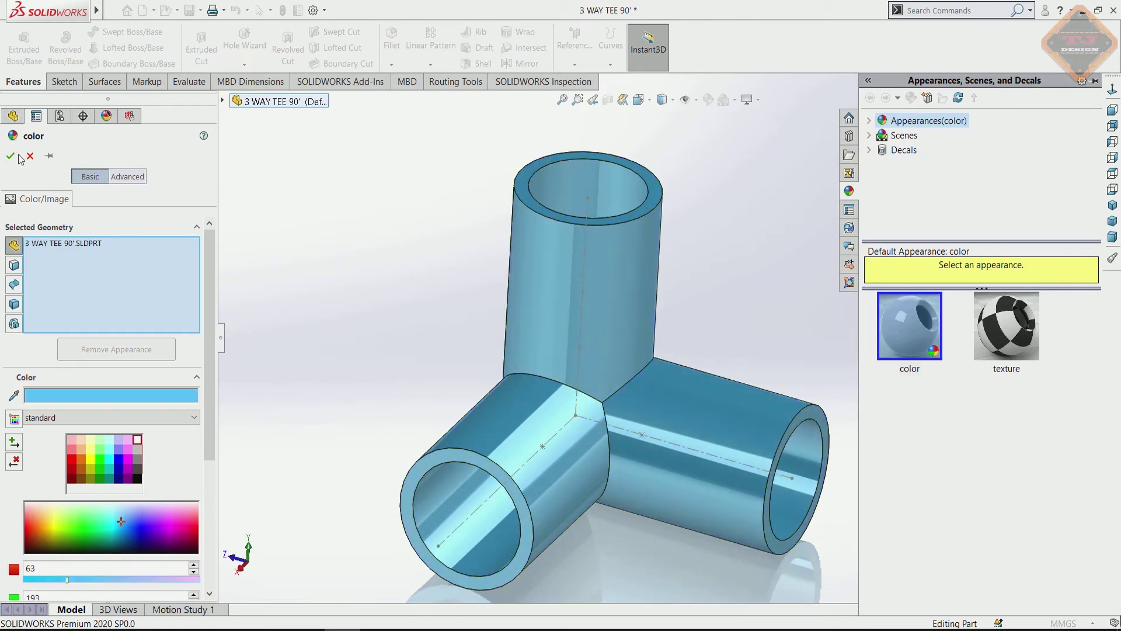
pyautogui.press('Return')
pyautogui.scroll(5, 642, 350)
pyautogui.scroll(-4, 639, 370)
pyautogui.moveTo(639, 370)
pyautogui.mouseDown(button='middle')
pyautogui.moveTo(647, 318)
pyautogui.moveTo(576, 312)
pyautogui.moveTo(413, 265)
pyautogui.moveTo(463, 555)
pyautogui.moveTo(528, 255)
pyautogui.moveTo(561, 295)
pyautogui.moveTo(737, 281)
pyautogui.moveTo(712, 366)
pyautogui.moveTo(640, 387)
pyautogui.mouseUp(button='middle')
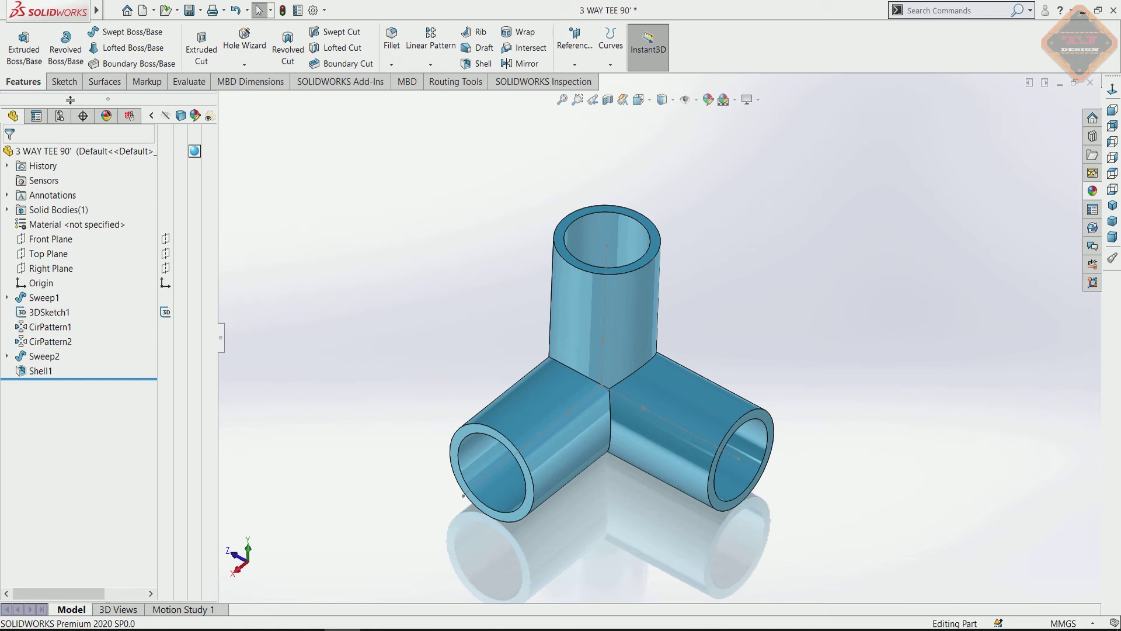
# Start a routing connection point on the branch end face and its axis sketch point
pyautogui.click(455, 83)
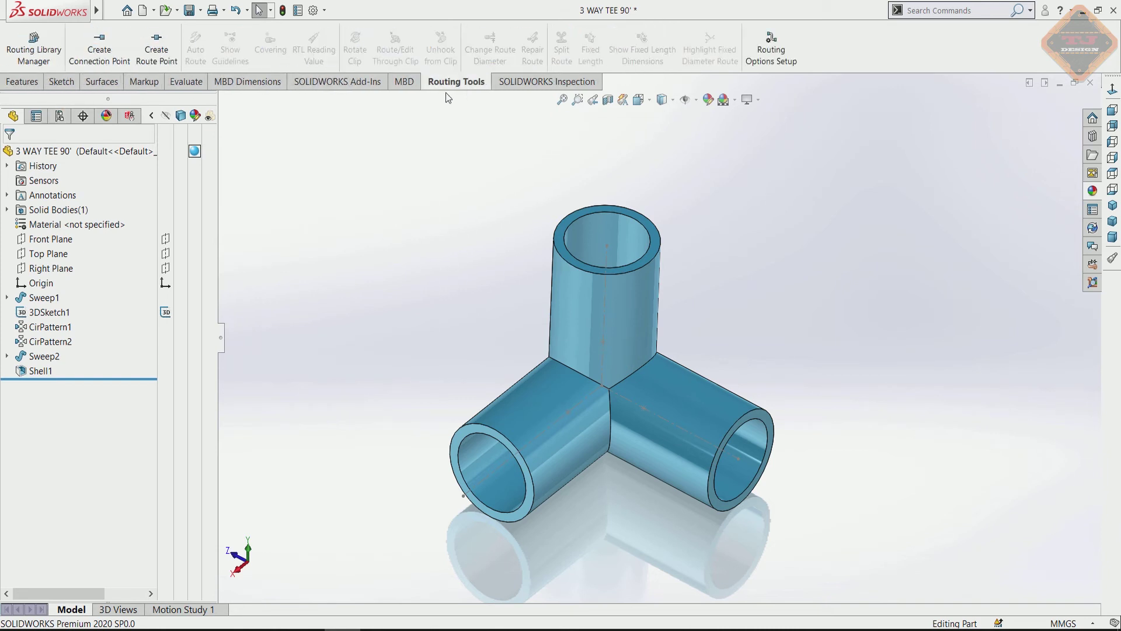
pyautogui.click(375, 85)
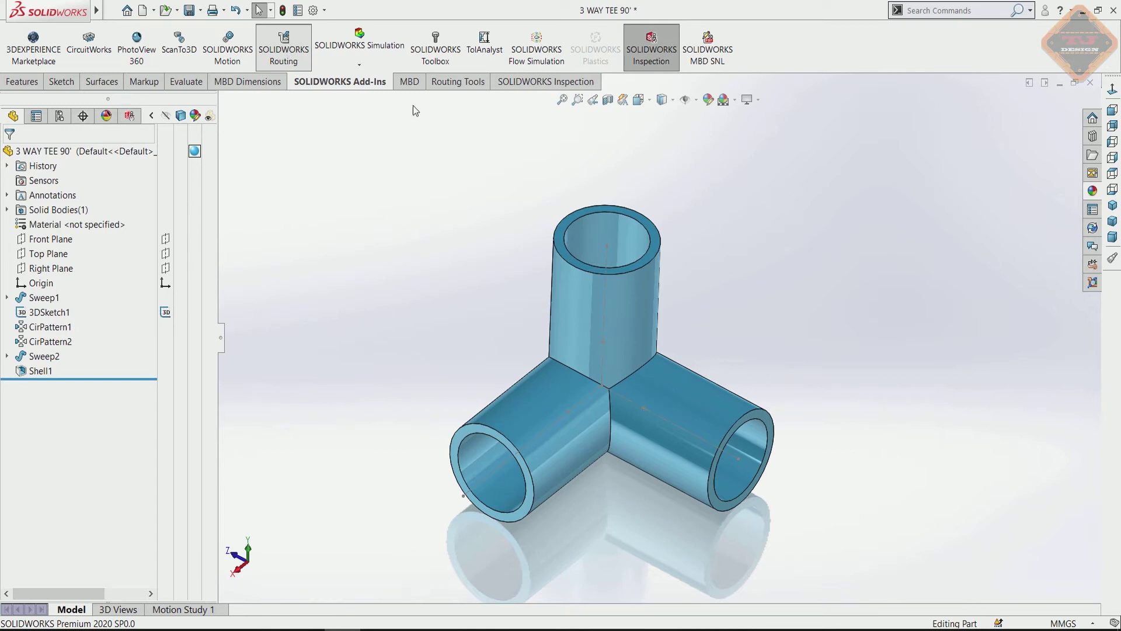
pyautogui.click(444, 87)
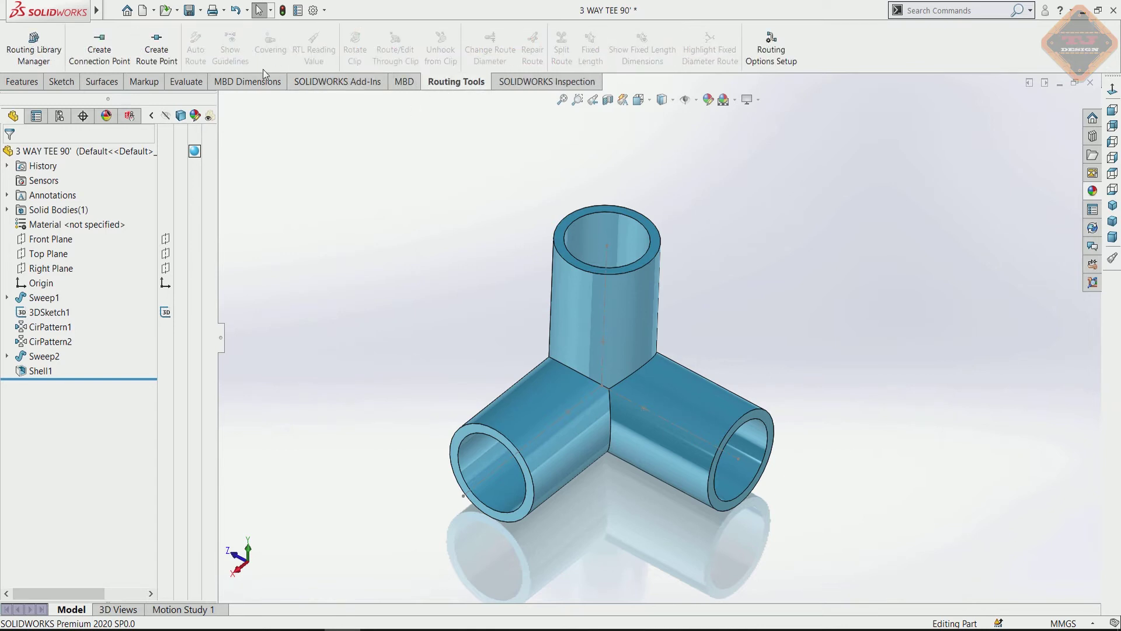
pyautogui.click(108, 39)
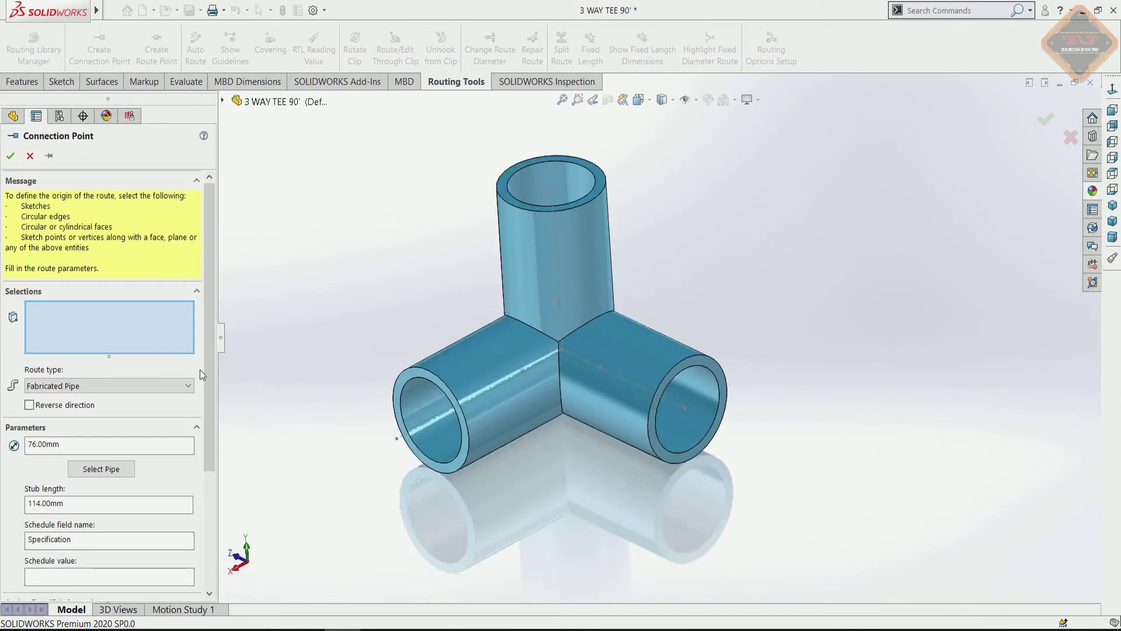
pyautogui.click(708, 369)
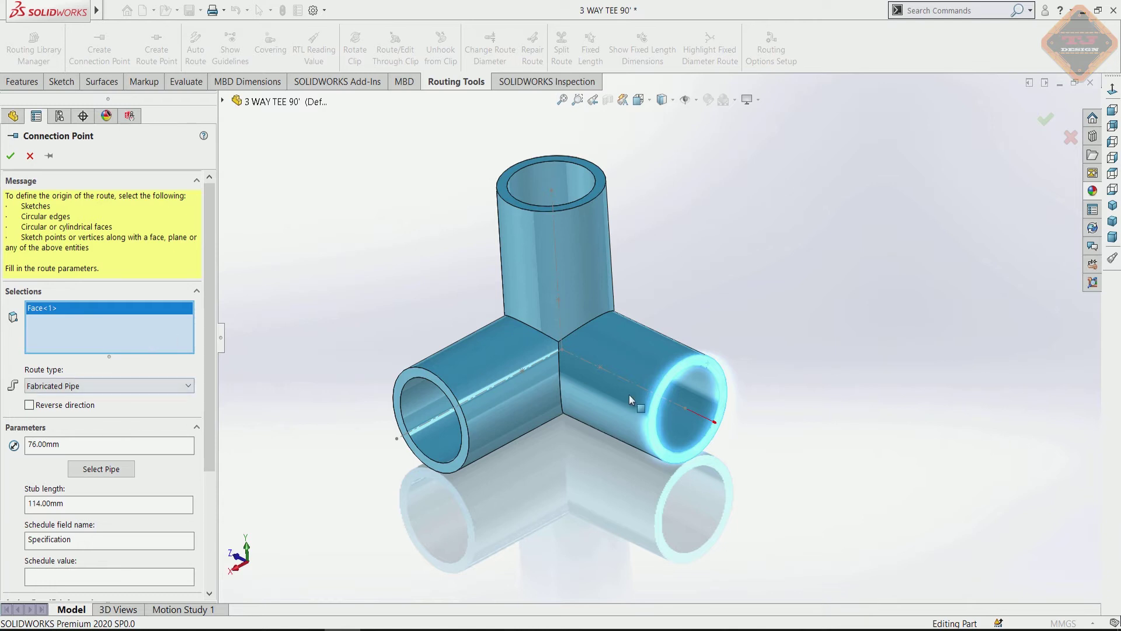
pyautogui.scroll(-3, 629, 394)
pyautogui.click(584, 342)
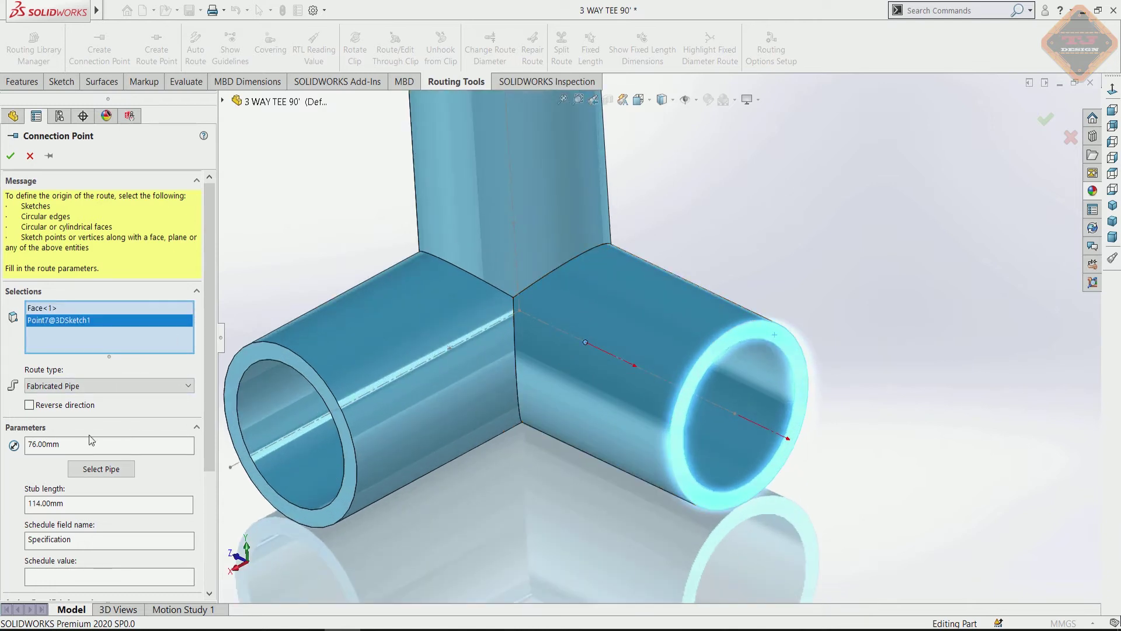
# Link the connection point to the PVC PIPE part at a smaller size configuration
pyautogui.click(99, 469)
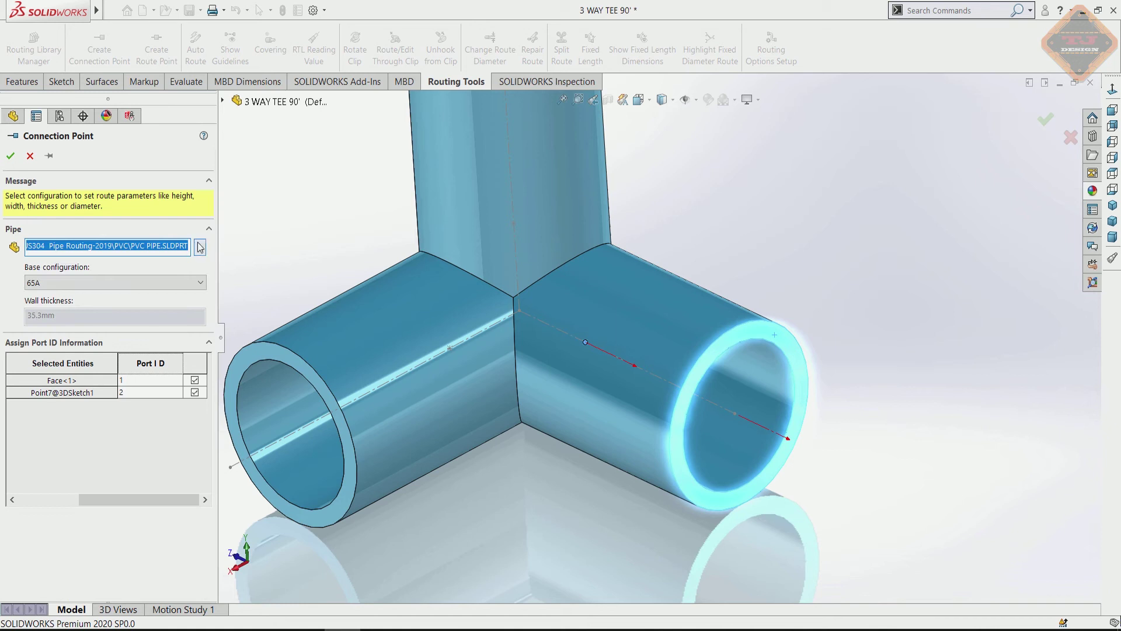
pyautogui.click(200, 246)
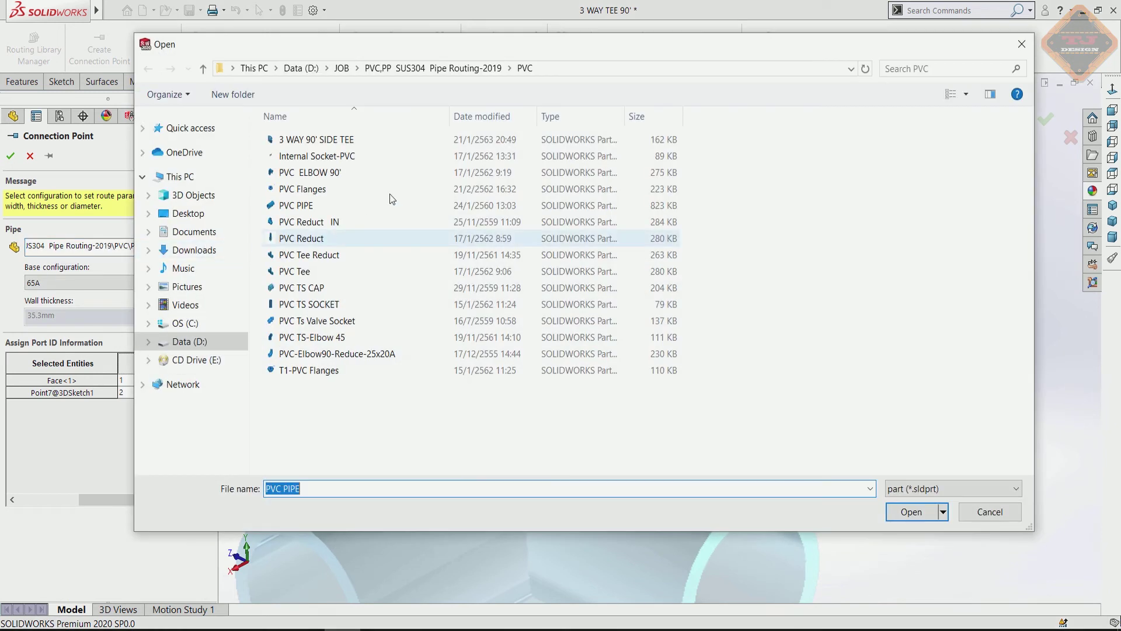
pyautogui.click(440, 70)
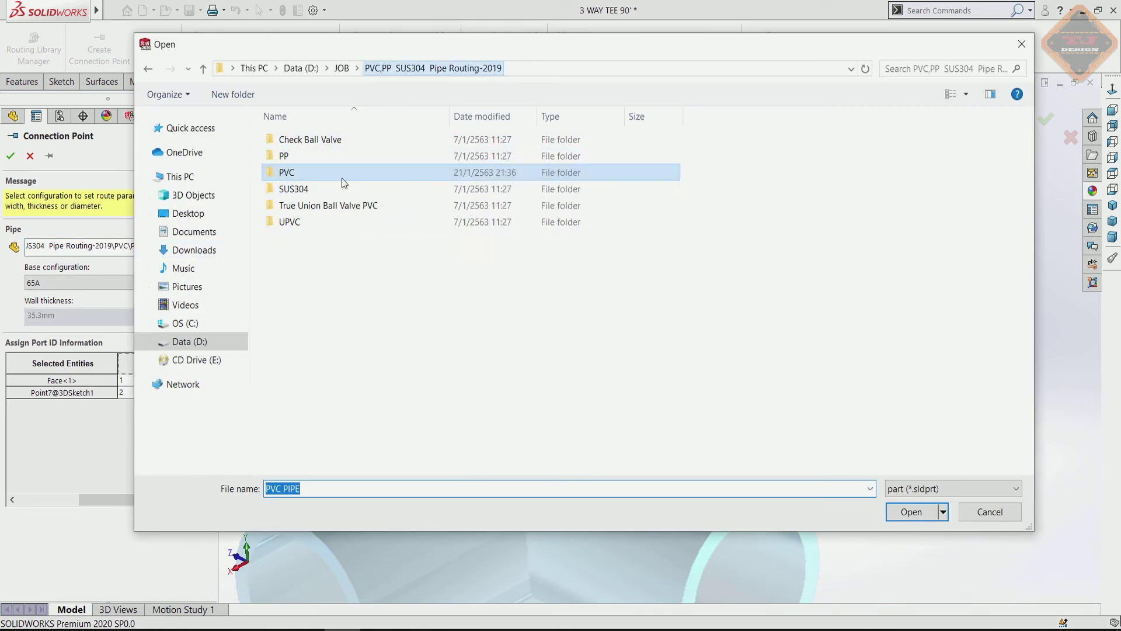
pyautogui.doubleClick(296, 176)
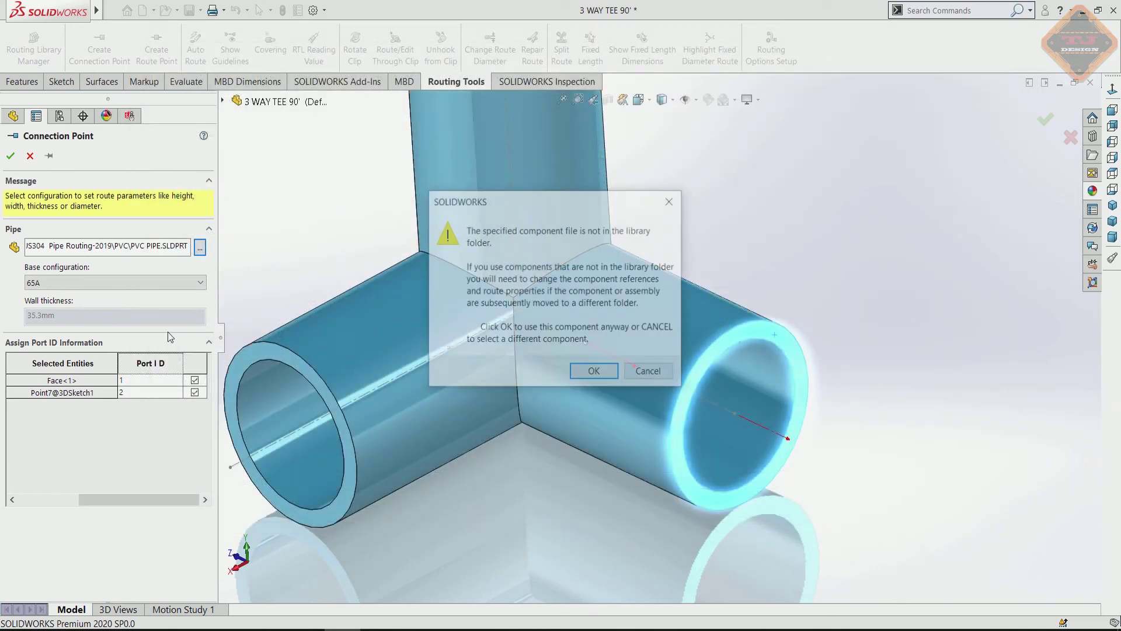
pyautogui.click(578, 366)
pyautogui.click(180, 282)
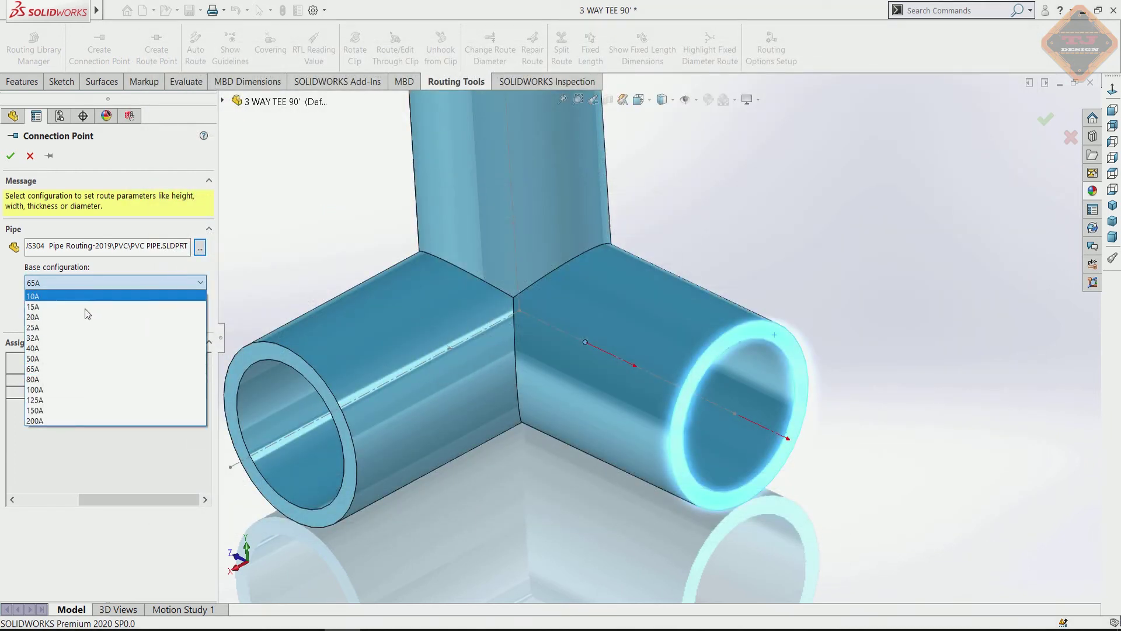
pyautogui.click(10, 156)
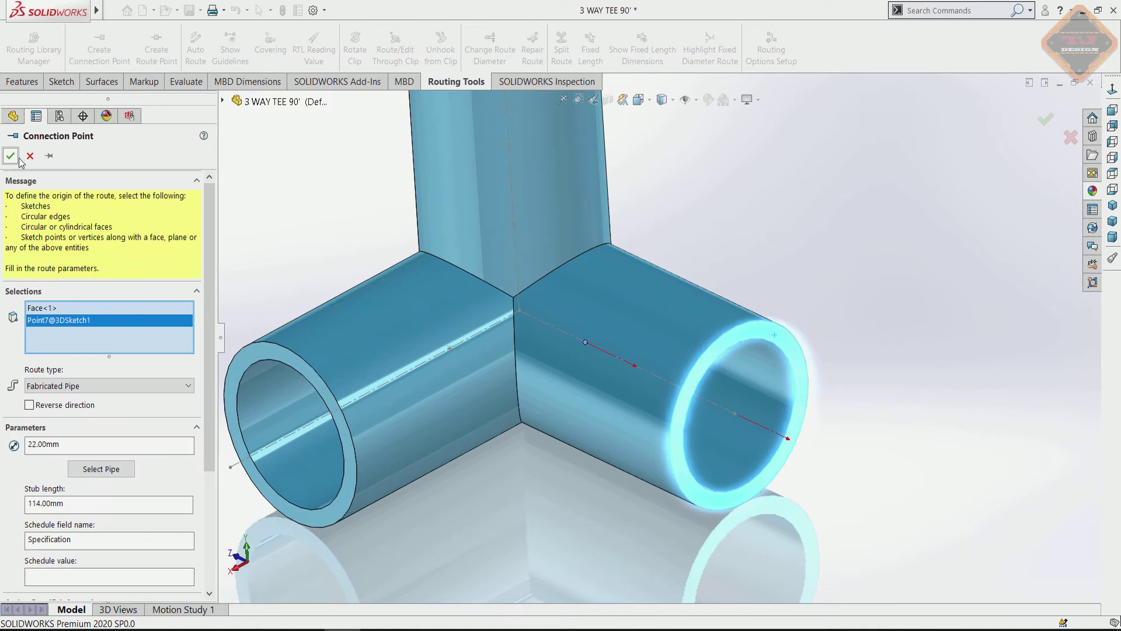
pyautogui.click(4, 160)
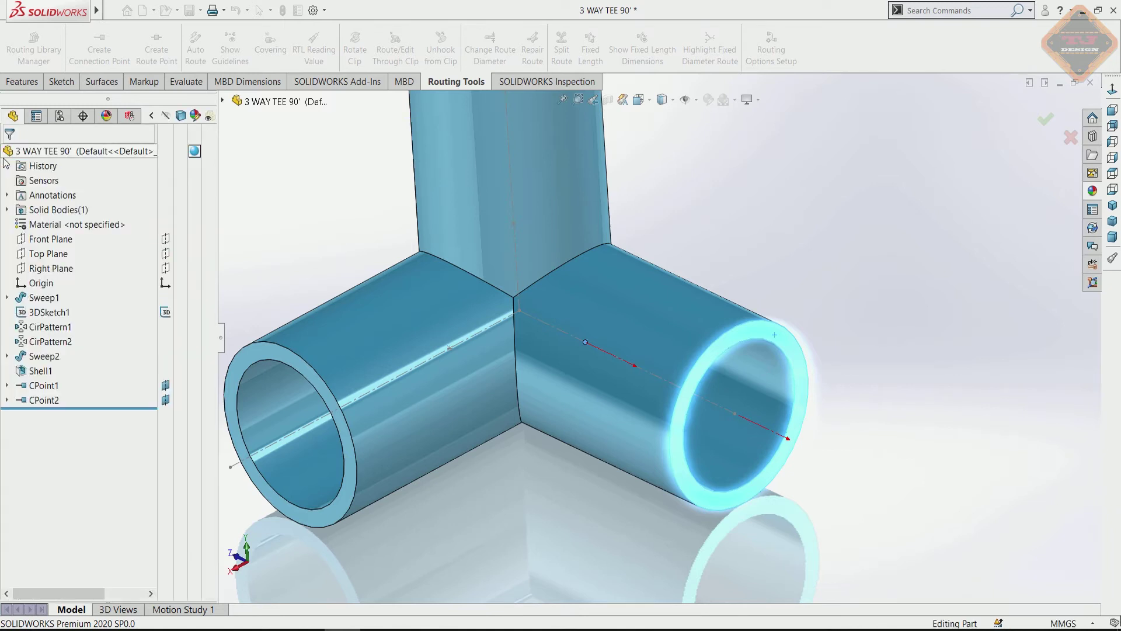
# Delete the CPoint2 connection point
pyautogui.click(47, 388)
pyautogui.click(49, 400)
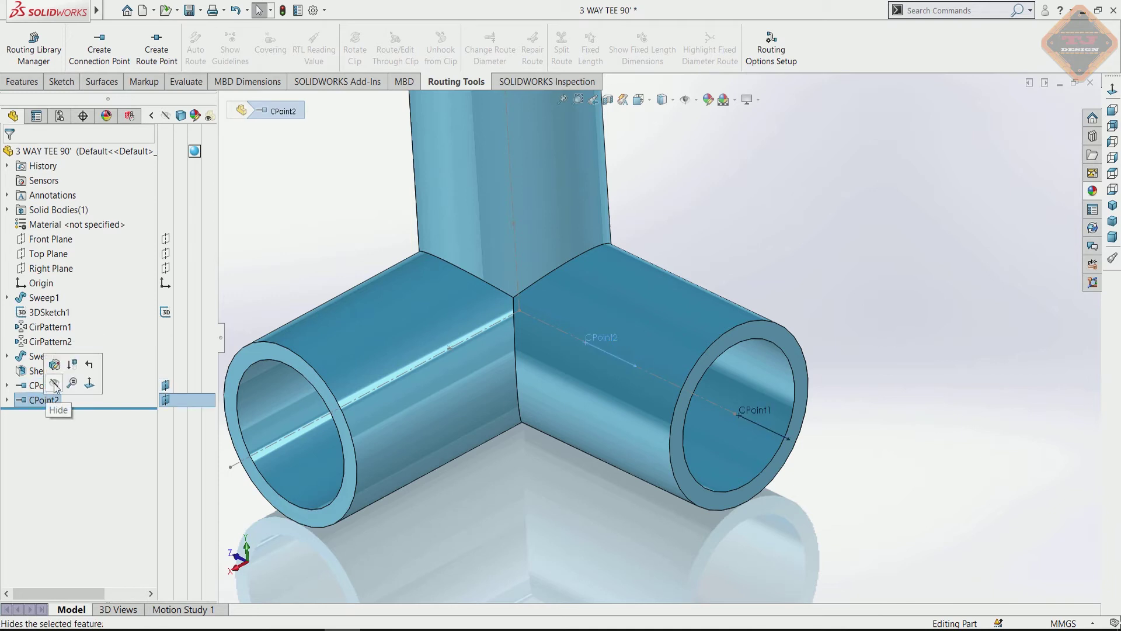
pyautogui.press('Delete')
pyautogui.press('Return')
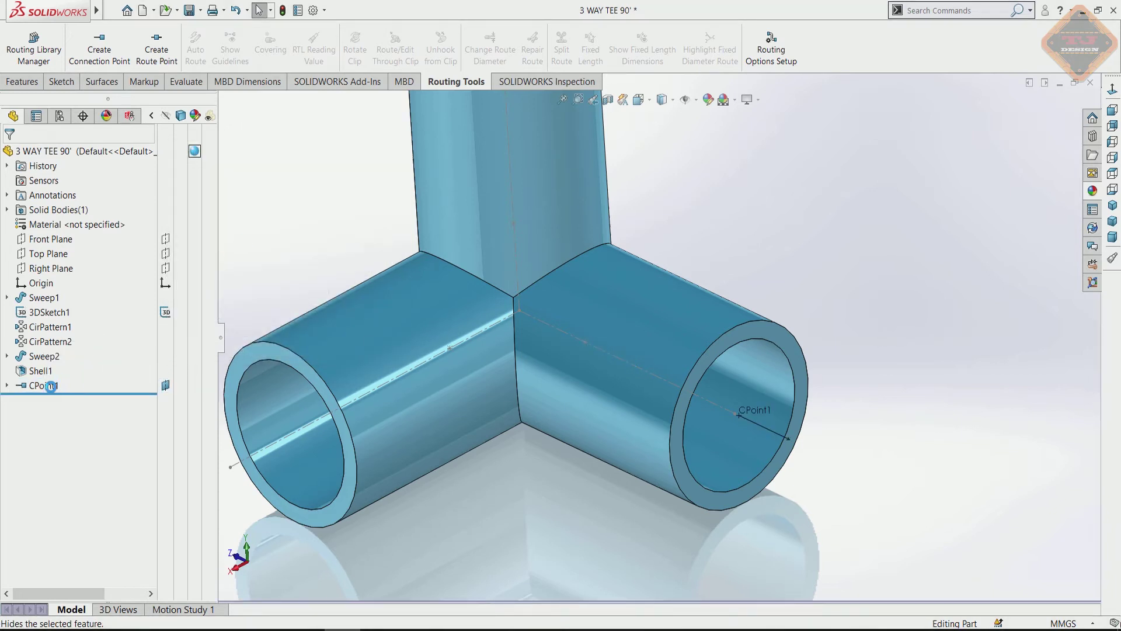
# Redefine CPoint1 with the right branch axis point, PVC PIPE 15A and Fabricated Pipe route
pyautogui.click(51, 386)
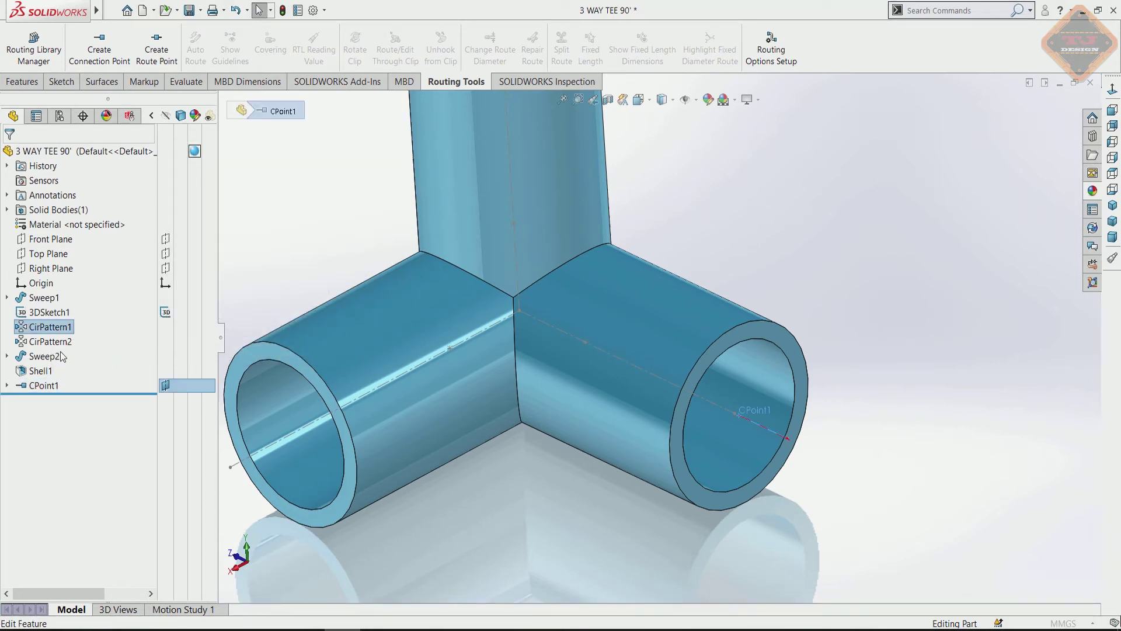
pyautogui.click(63, 357)
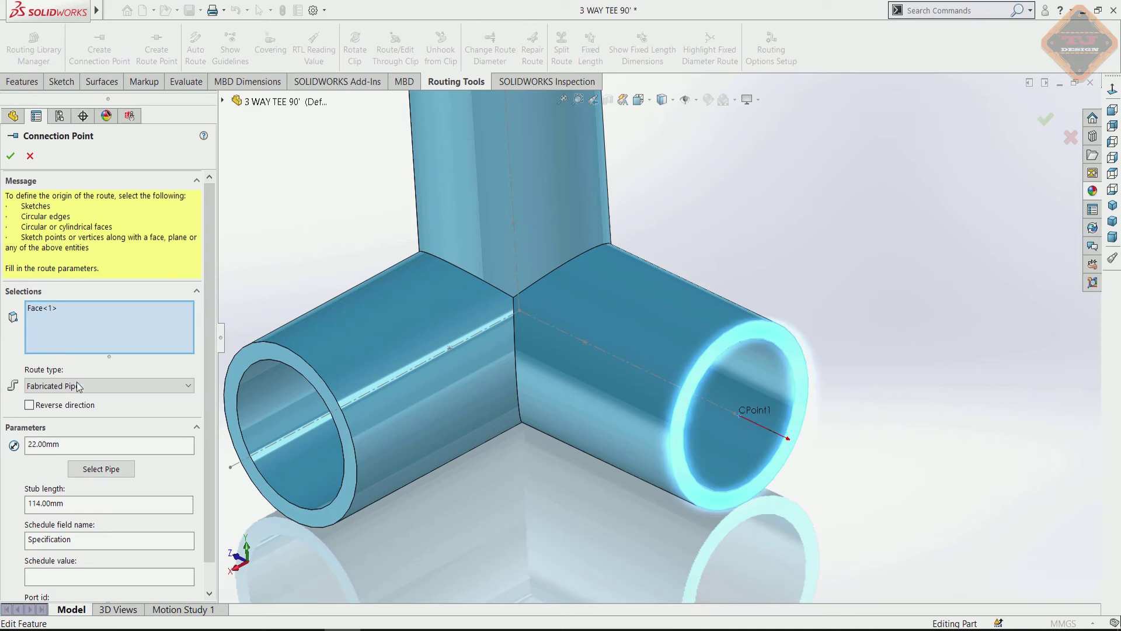
pyautogui.click(586, 343)
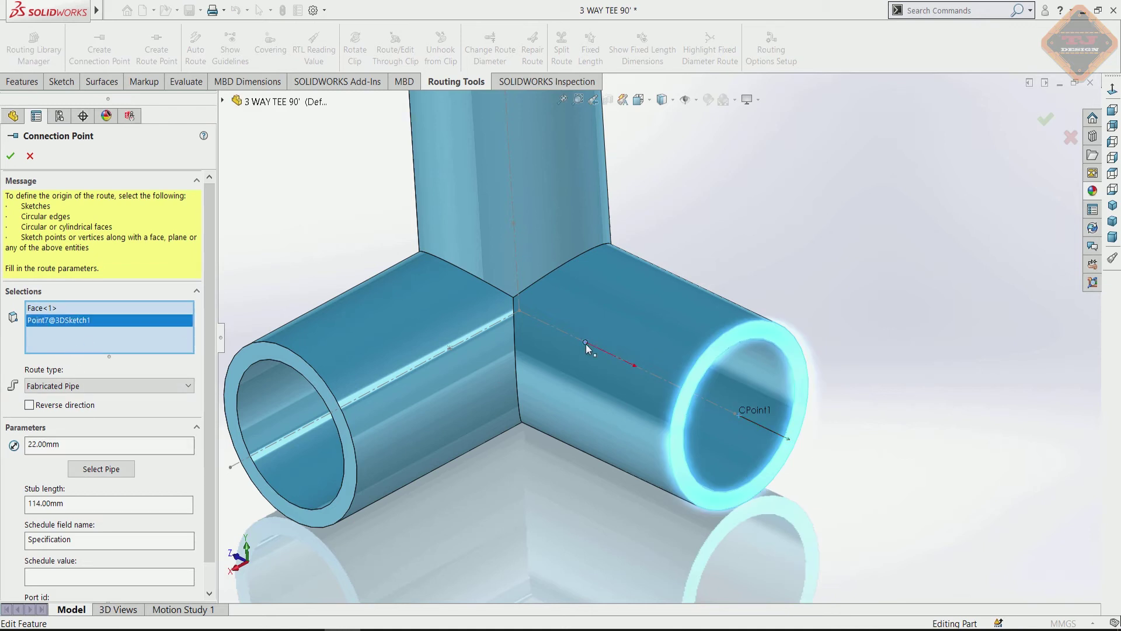
pyautogui.click(101, 469)
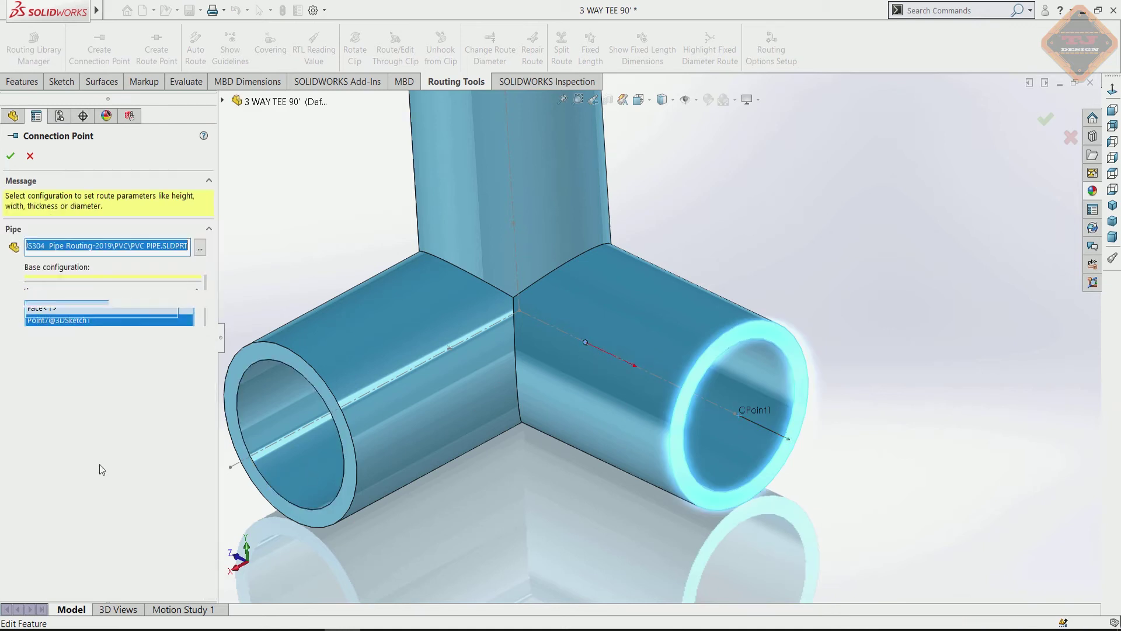
pyautogui.click(10, 155)
pyautogui.click(102, 388)
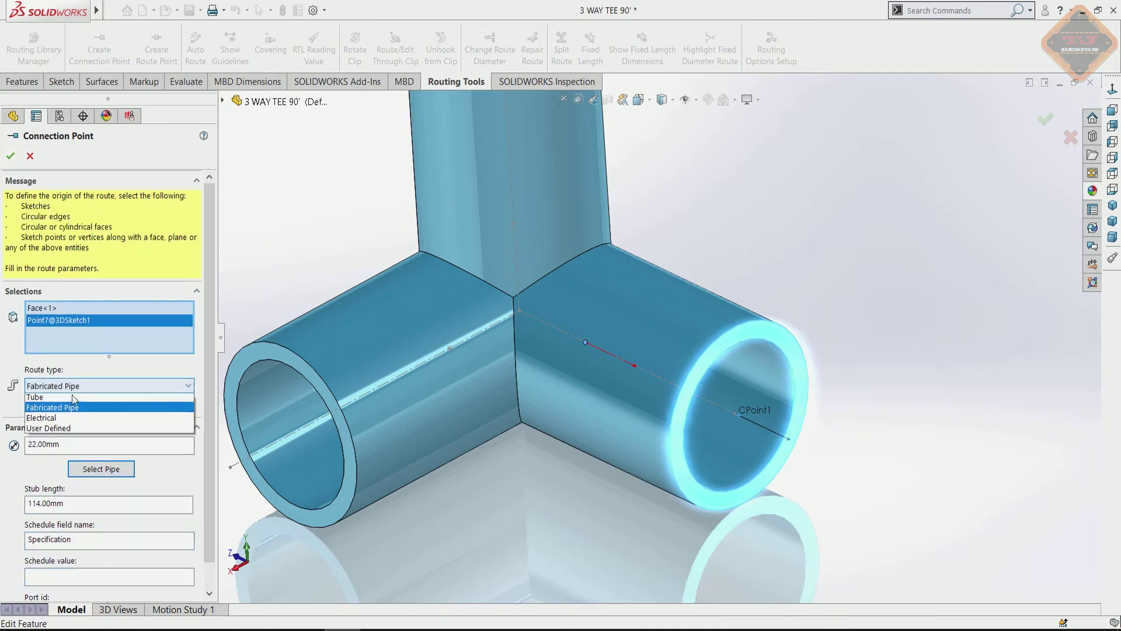
pyautogui.click(83, 411)
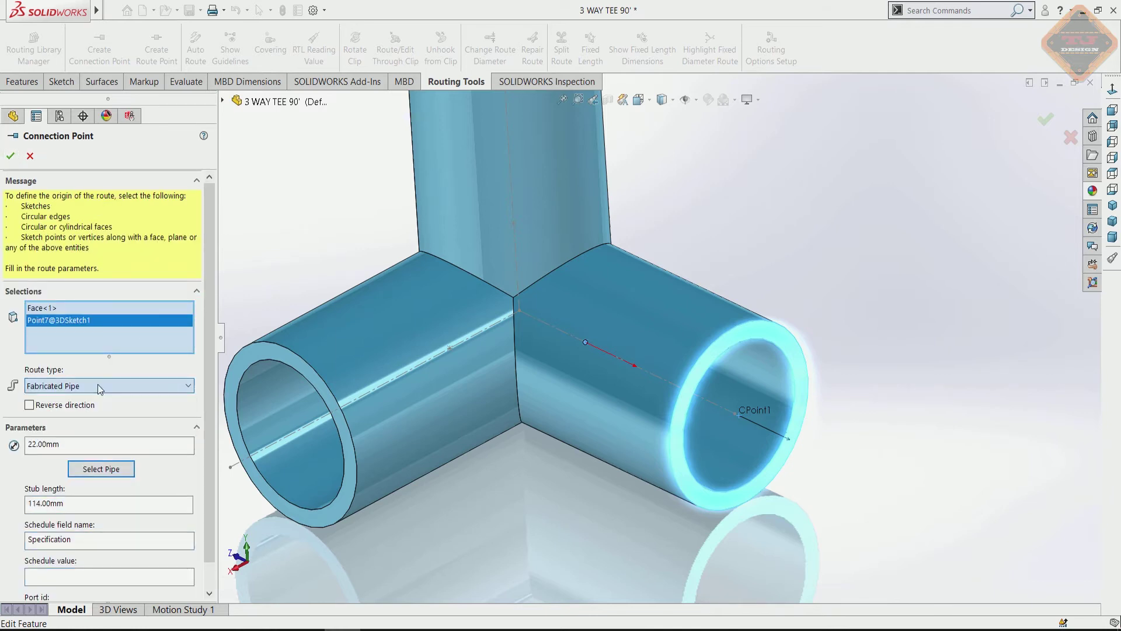
pyautogui.click(11, 156)
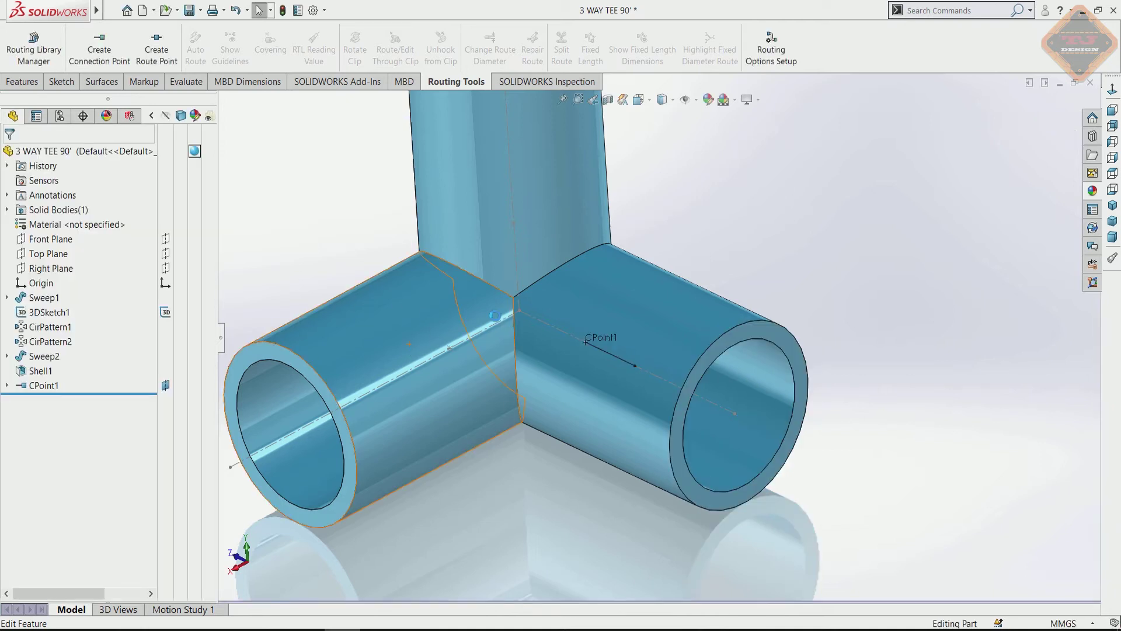
# Create connection point CPoint2 at the left branch's axis point and end face
pyautogui.moveTo(494, 321); pyautogui.dragTo(488, 304, button='middle')
pyautogui.scroll(2, 417, 388)
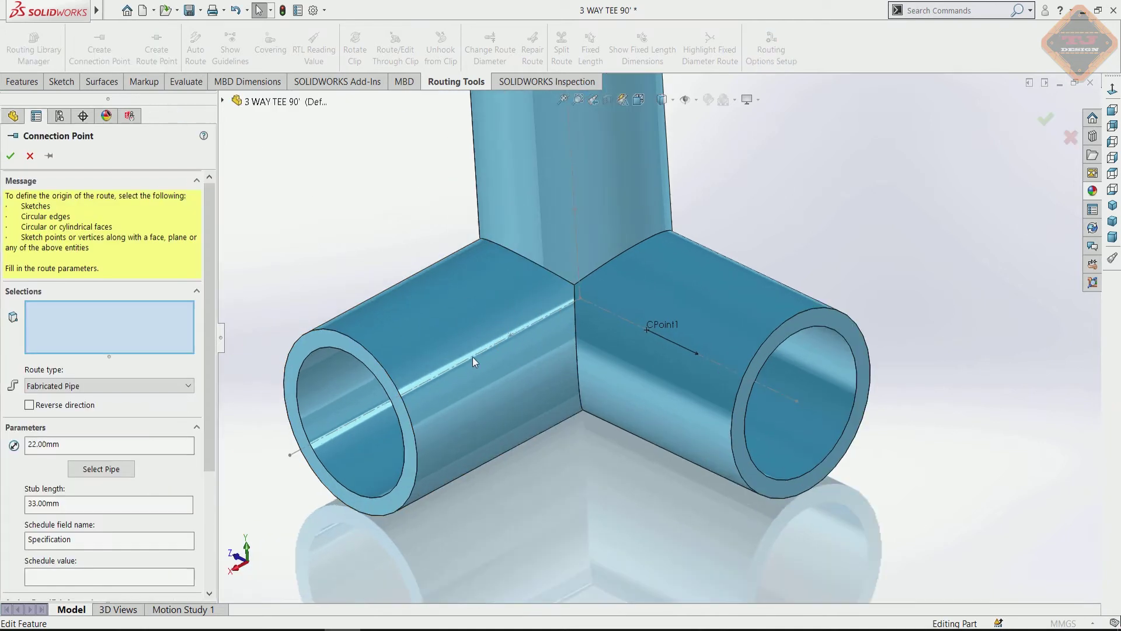
pyautogui.click(512, 334)
pyautogui.click(352, 354)
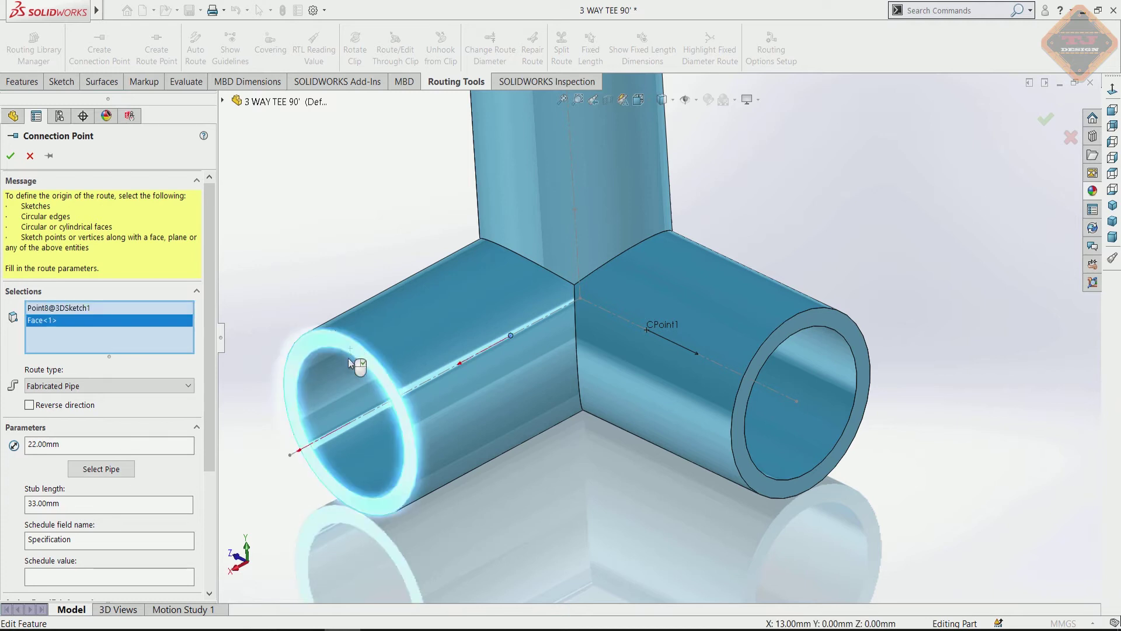
pyautogui.click(101, 469)
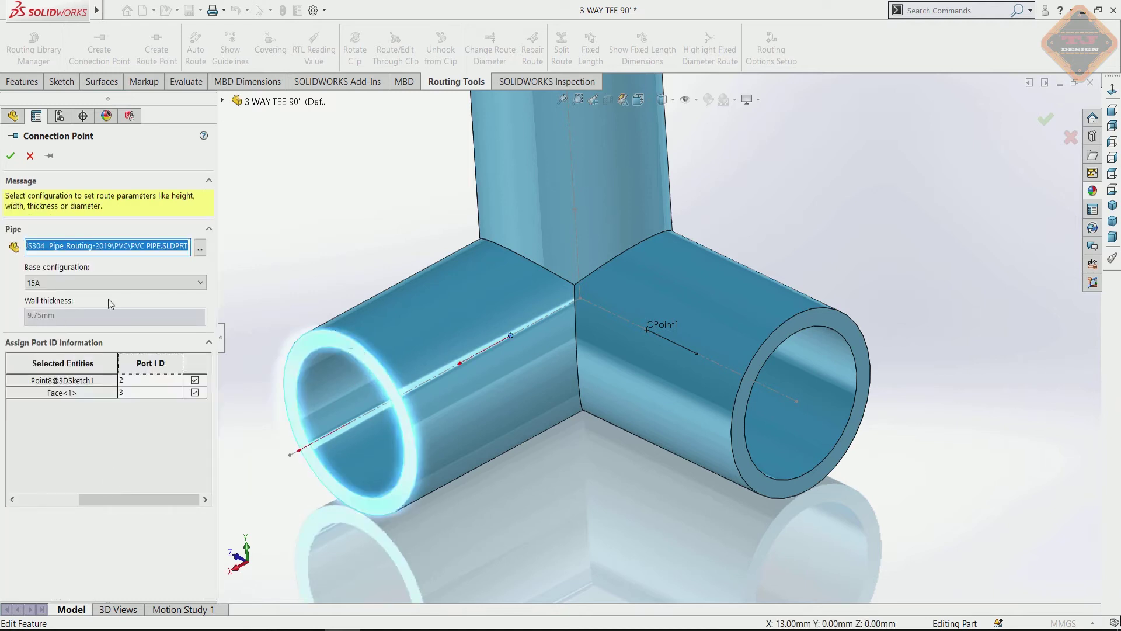
pyautogui.click(11, 156)
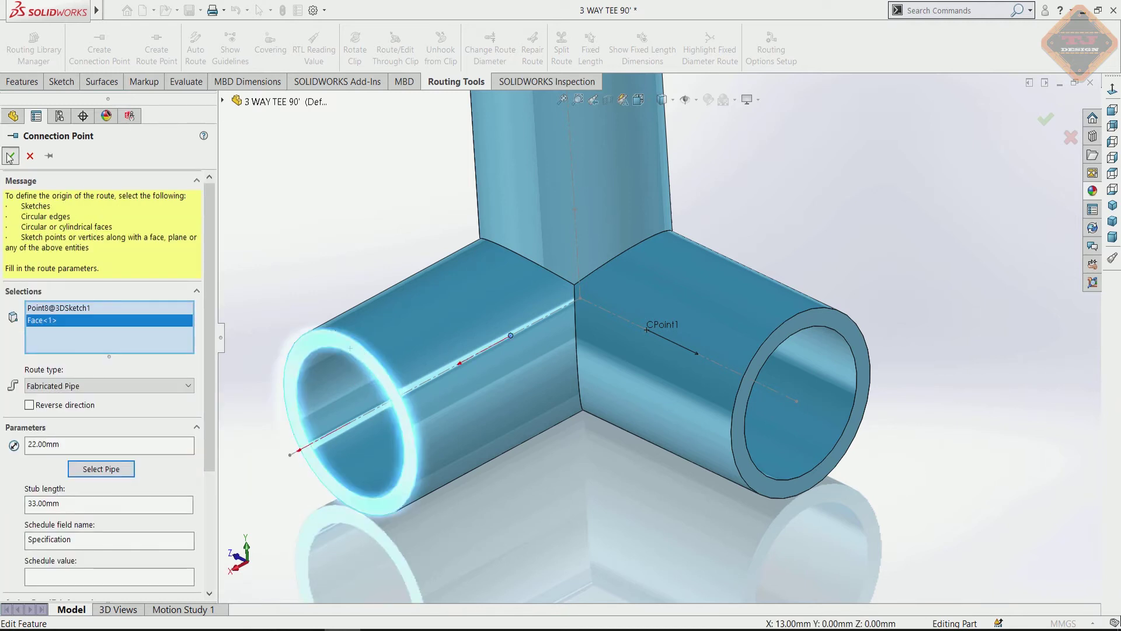
pyautogui.click(9, 157)
# Delete the extra CPoint3 connection point
pyautogui.click(41, 417)
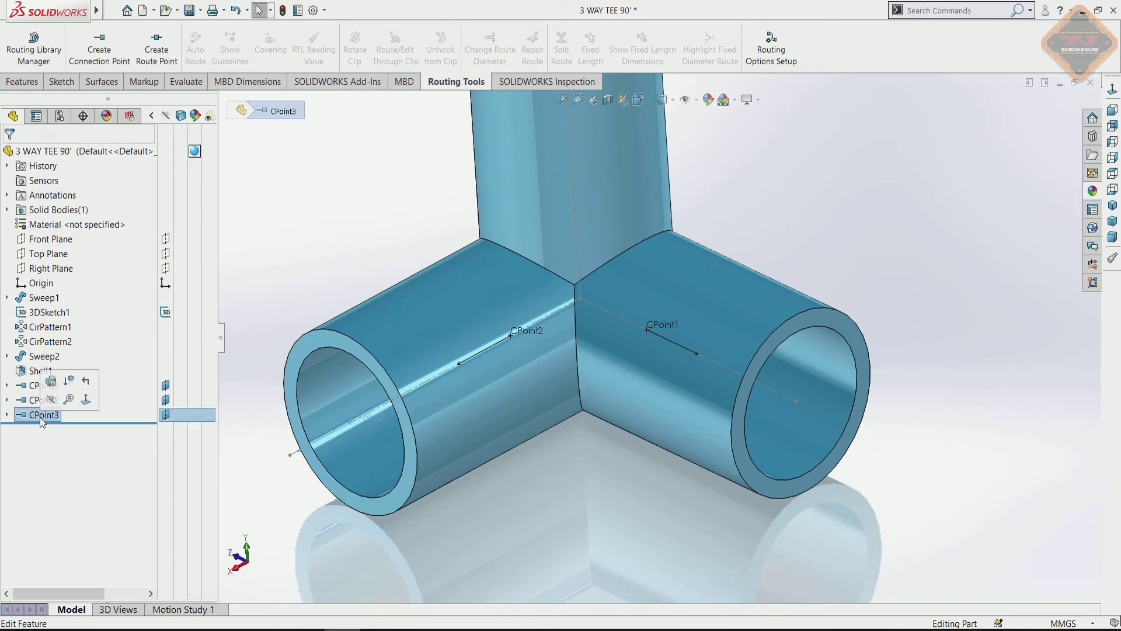
pyautogui.press('Delete')
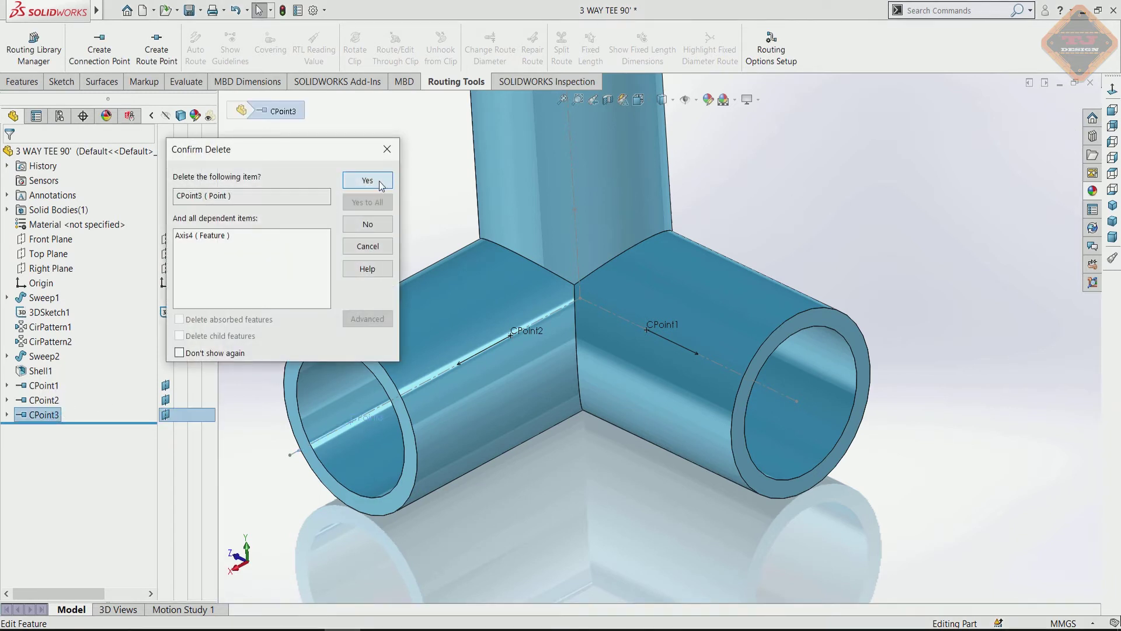
pyautogui.click(368, 180)
pyautogui.scroll(5, 608, 222)
pyautogui.scroll(-5, 608, 222)
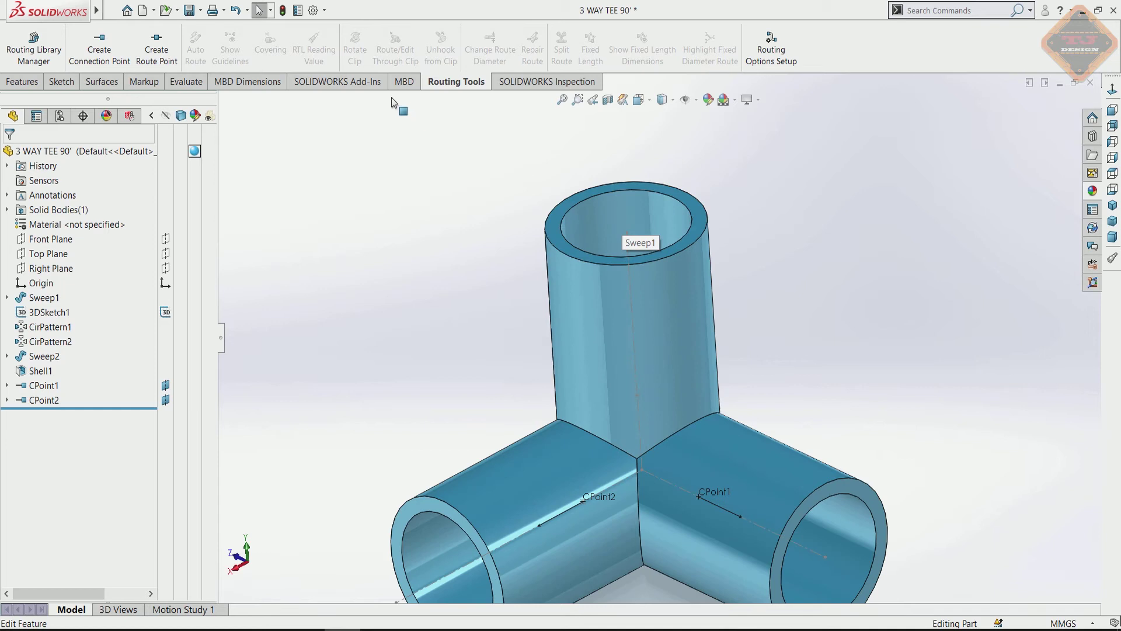
# Start a new connection point on the vertical branch's Point6 sketch point
pyautogui.click(99, 44)
pyautogui.scroll(-2, 701, 233)
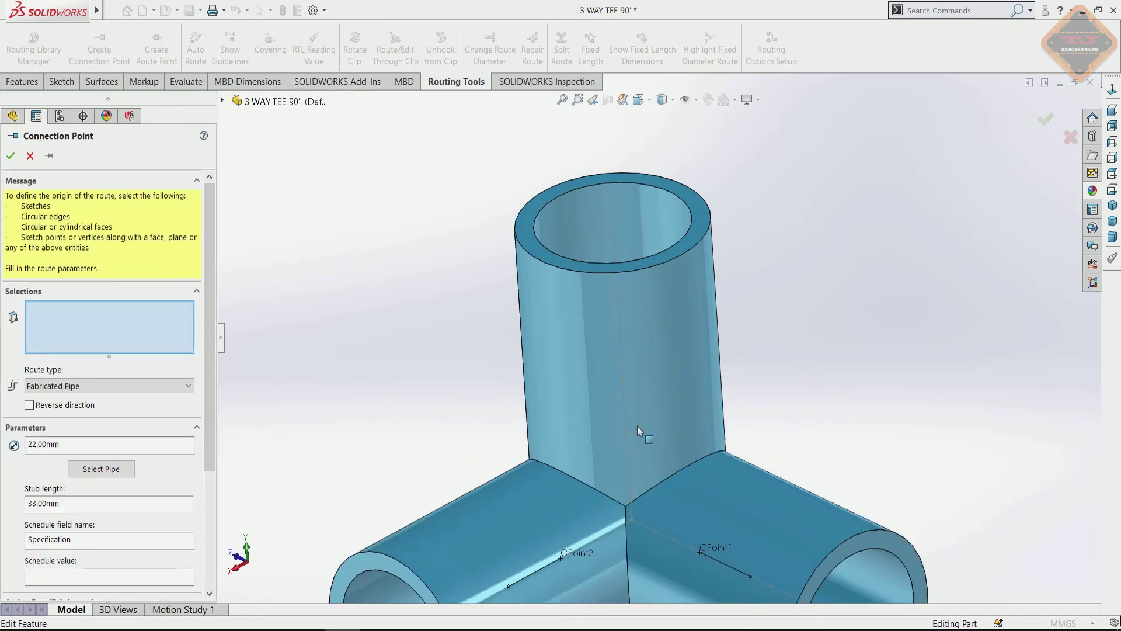
pyautogui.click(627, 432)
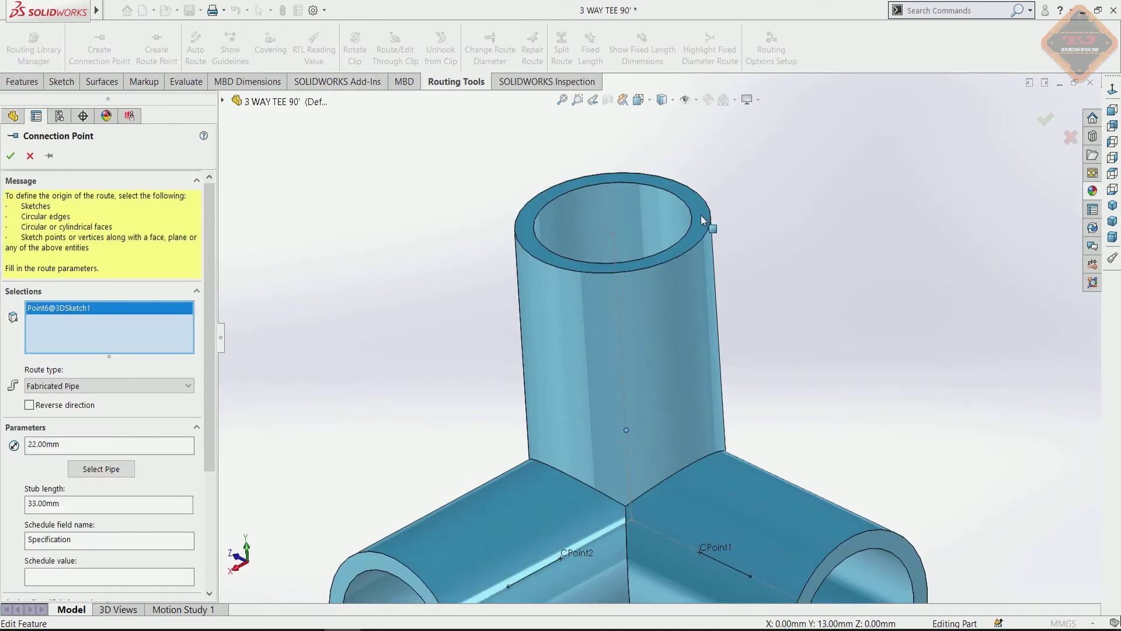
# Create CPoint4 from the vertical branch's top end face and Point6@3DSketch1, with a pipe selected
pyautogui.click(702, 223)
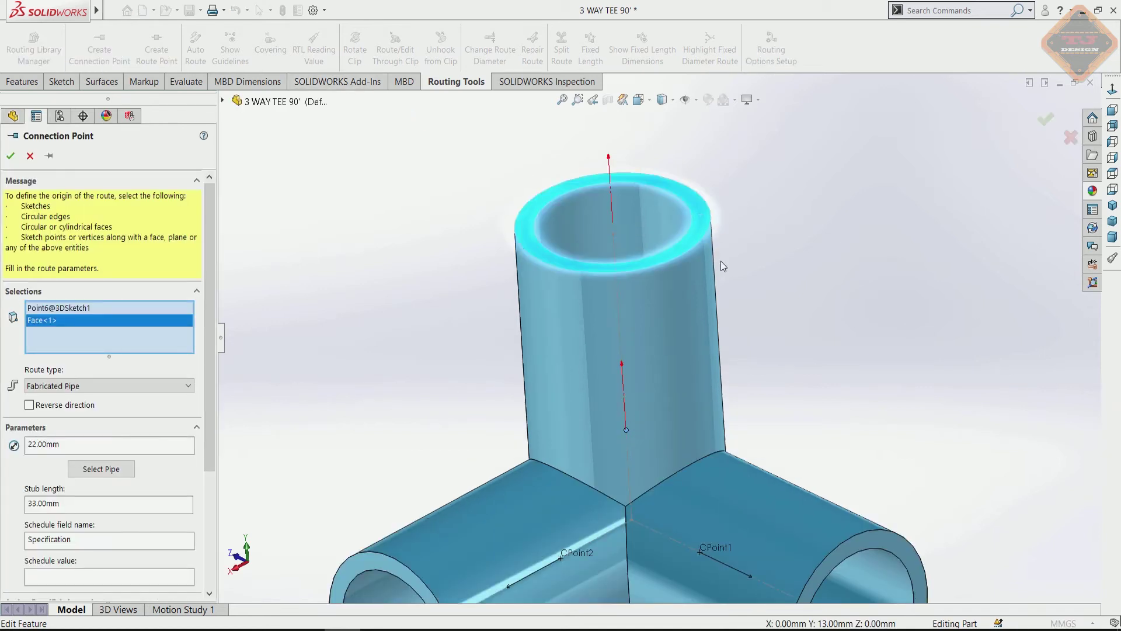
pyautogui.rightClick(69, 321)
pyautogui.click(88, 326)
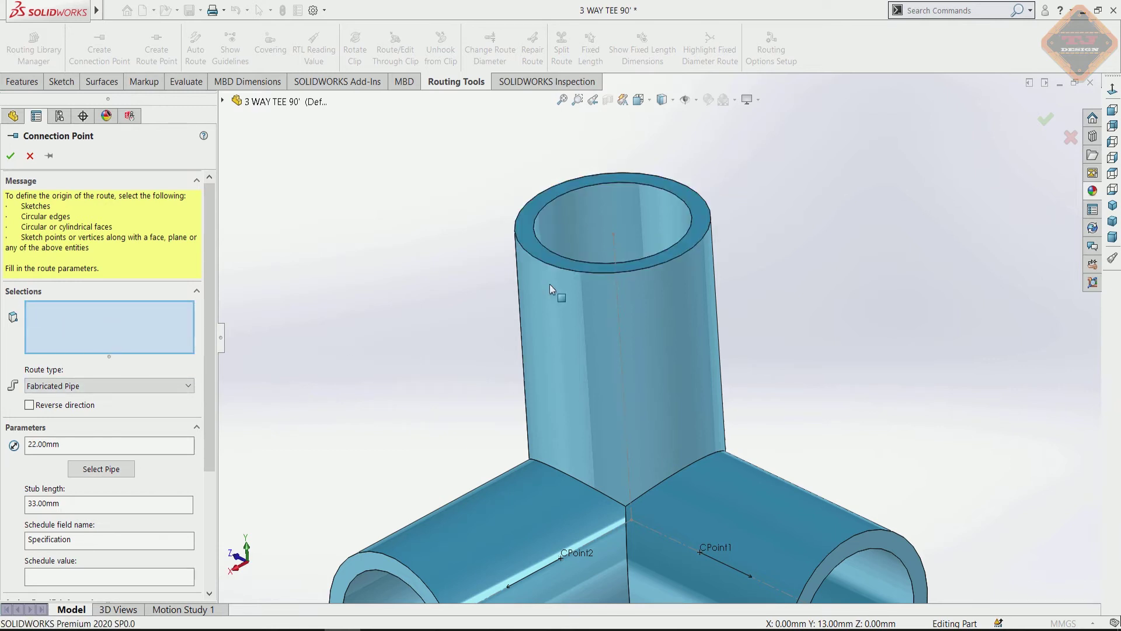
pyautogui.click(631, 434)
pyautogui.rightClick(121, 324)
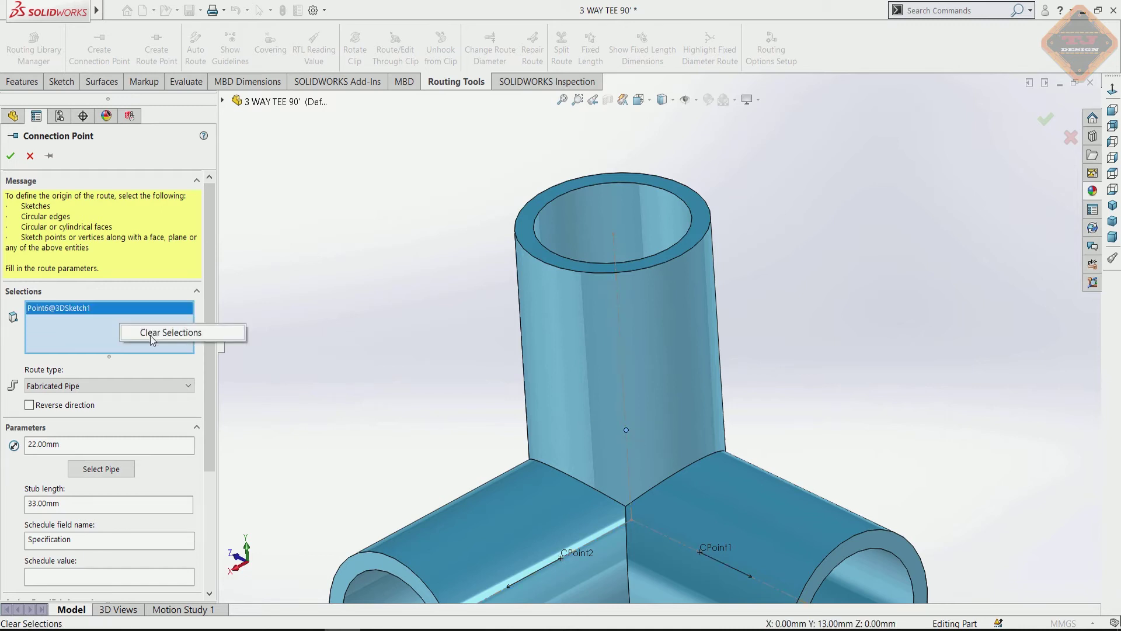
pyautogui.click(160, 334)
pyautogui.click(680, 232)
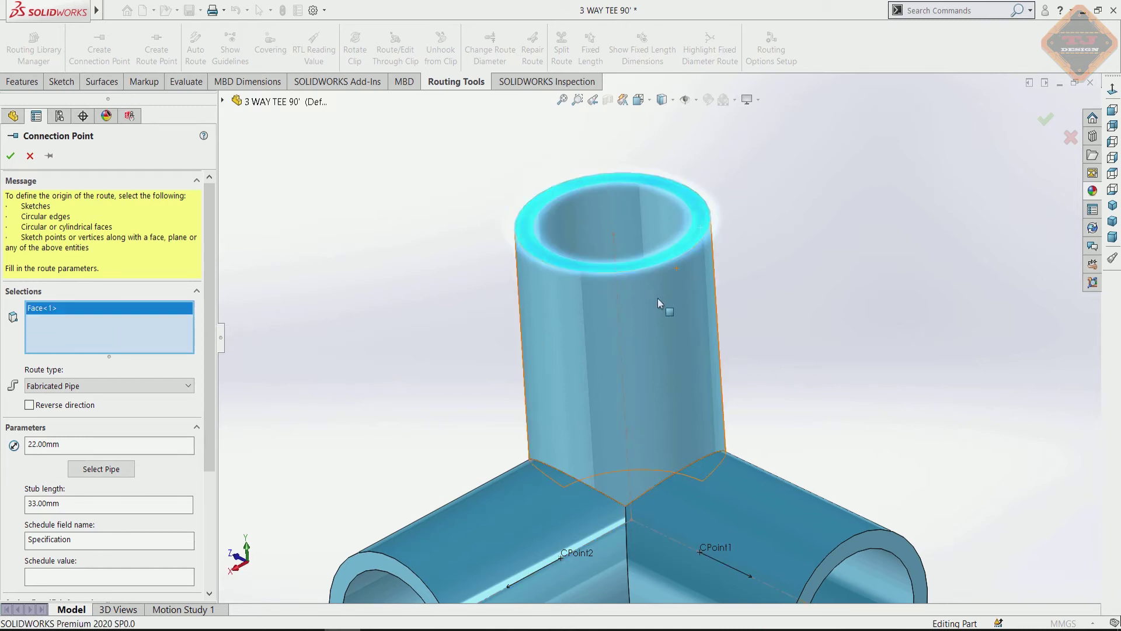
pyautogui.click(626, 432)
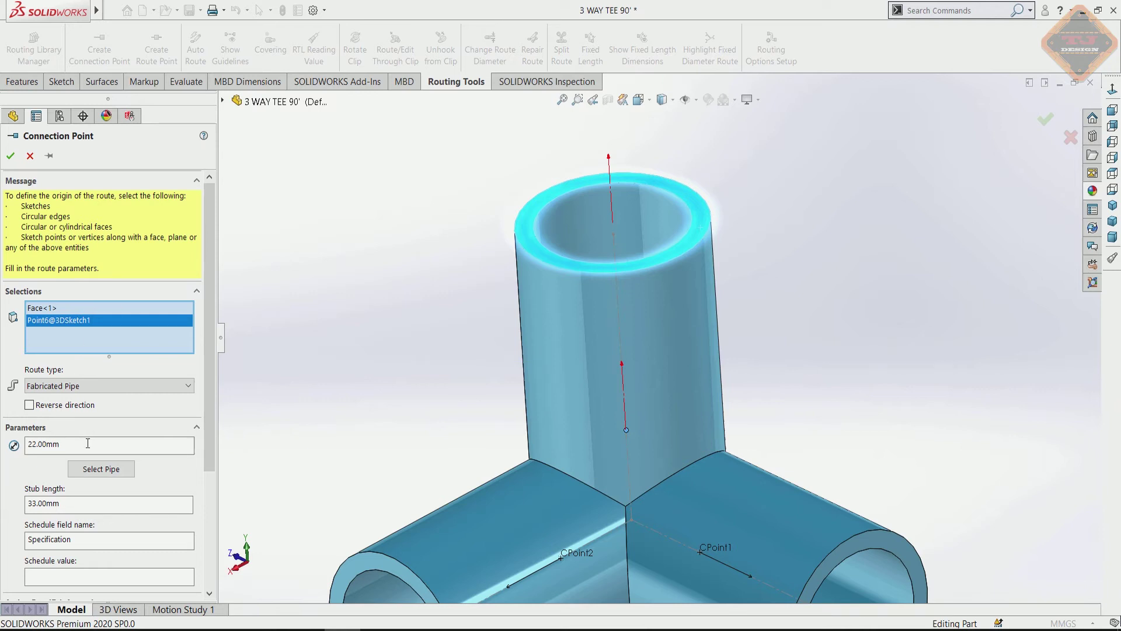
pyautogui.click(97, 471)
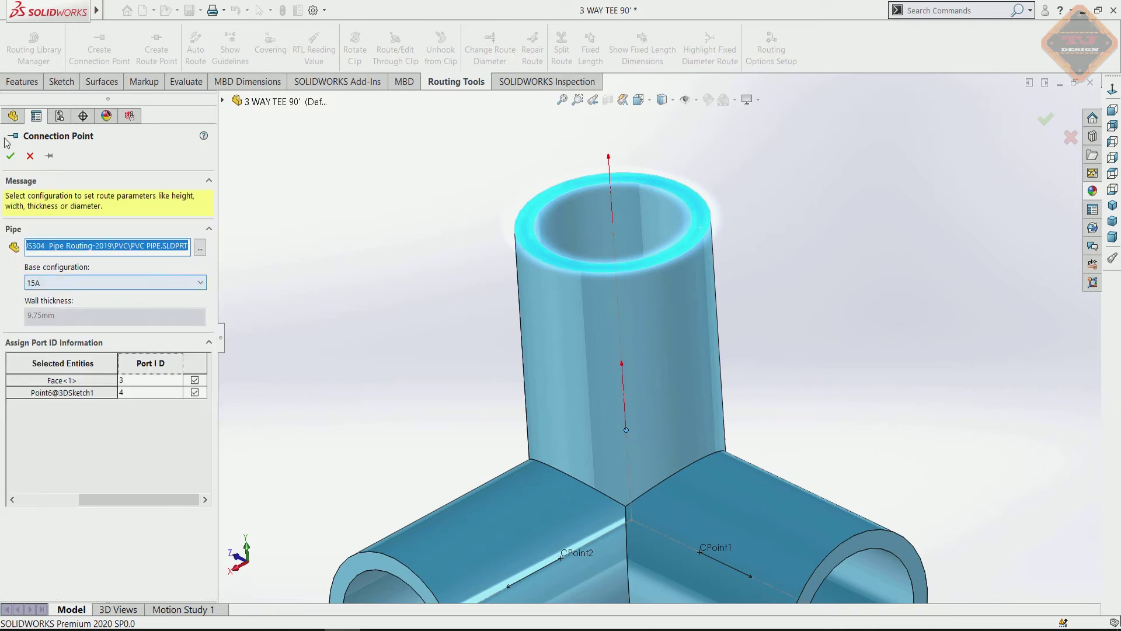
pyautogui.click(10, 155)
pyautogui.click(10, 156)
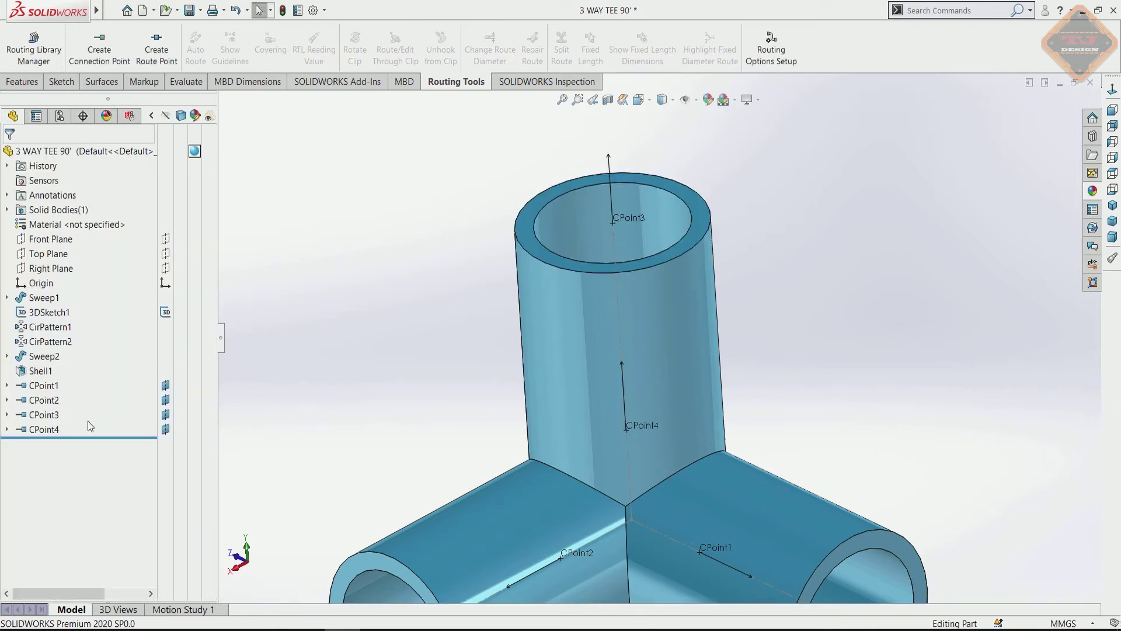
# Delete the extra CPoint3, and cancel the attempted deletion of CPoint4
pyautogui.click(43, 434)
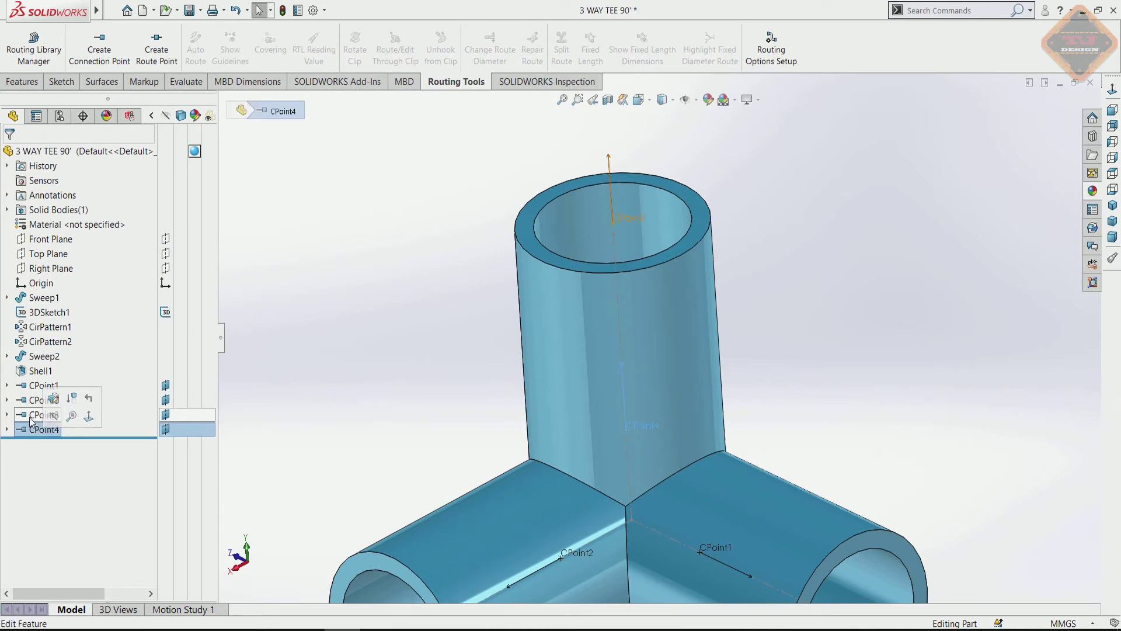
pyautogui.click(31, 418)
pyautogui.press('Delete')
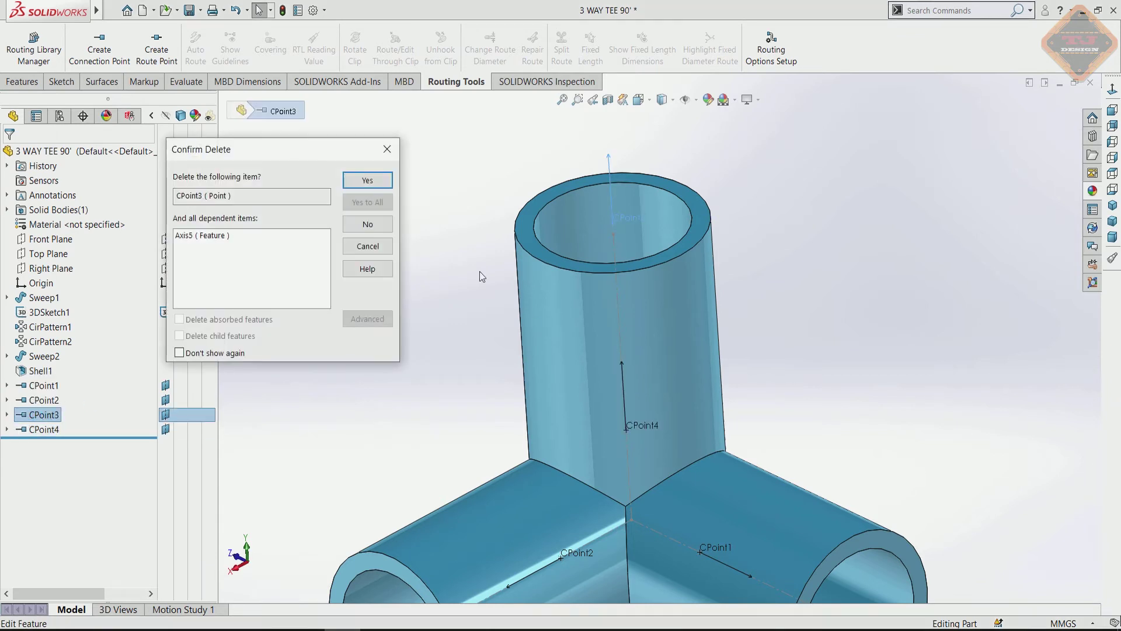
pyautogui.click(390, 183)
pyautogui.scroll(3, 694, 297)
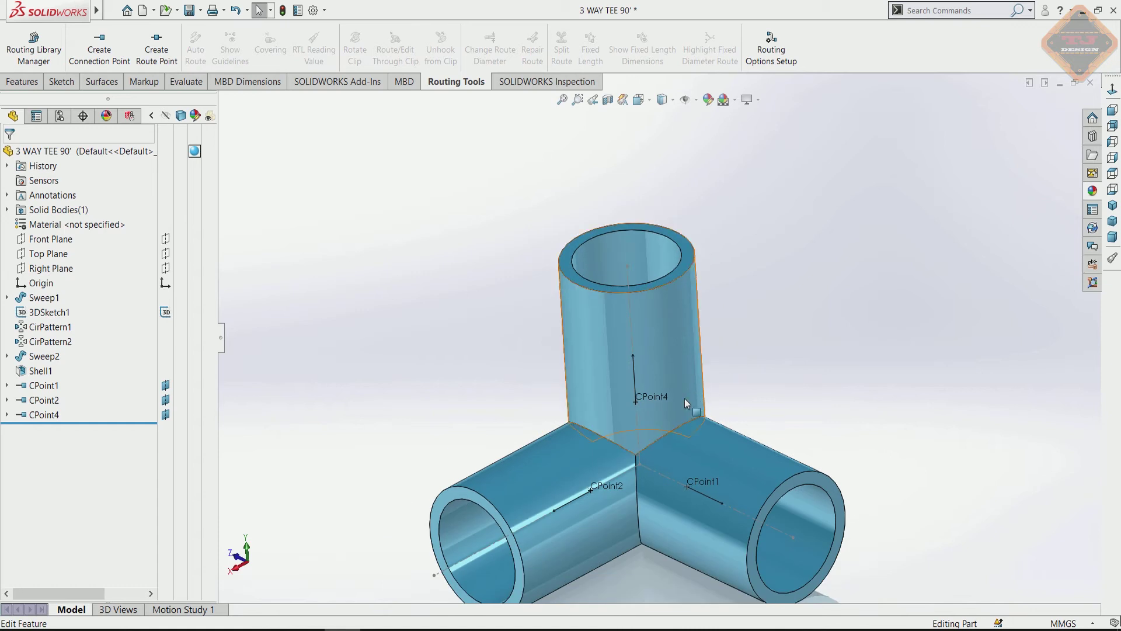
pyautogui.moveTo(684, 398); pyautogui.dragTo(701, 385, button='middle')
pyautogui.hotkey('ctrl', '7')
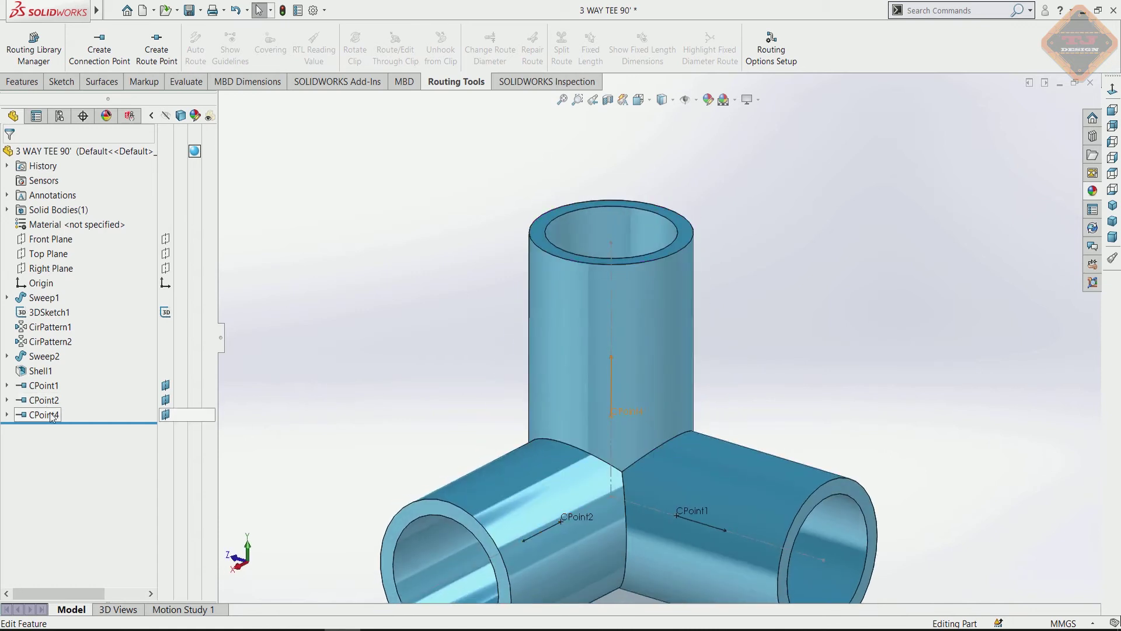
pyautogui.click(51, 416)
pyautogui.press('Delete')
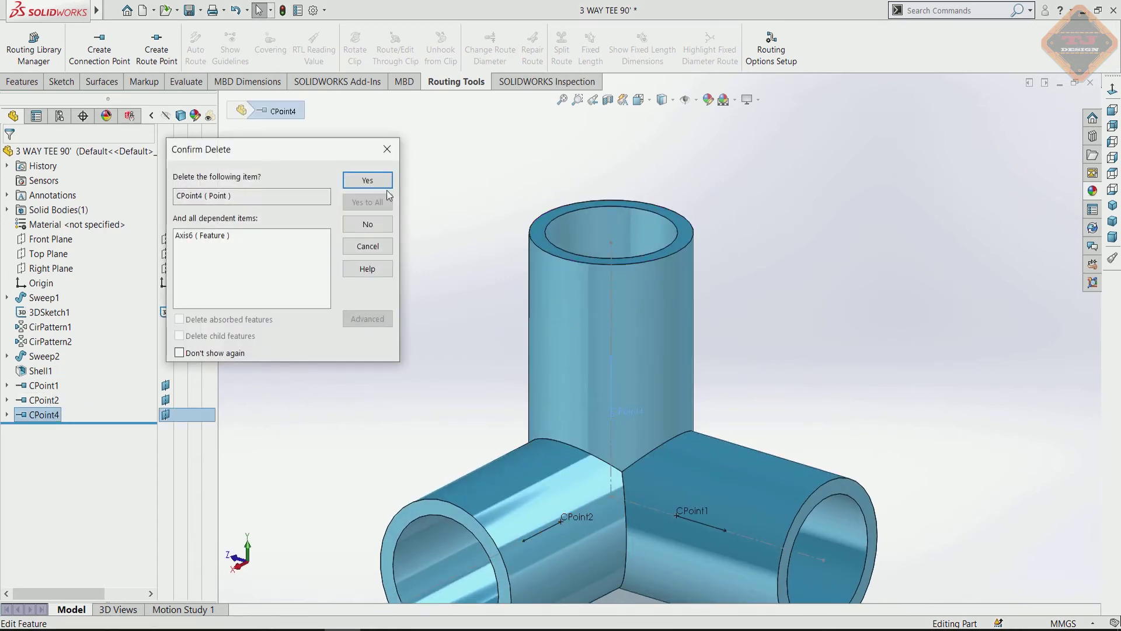
pyautogui.click(388, 185)
pyautogui.moveTo(601, 435); pyautogui.dragTo(591, 408, button='middle')
# Add route point RPoint1 at the sketch point in the tee's centre
pyautogui.click(156, 50)
pyautogui.click(621, 517)
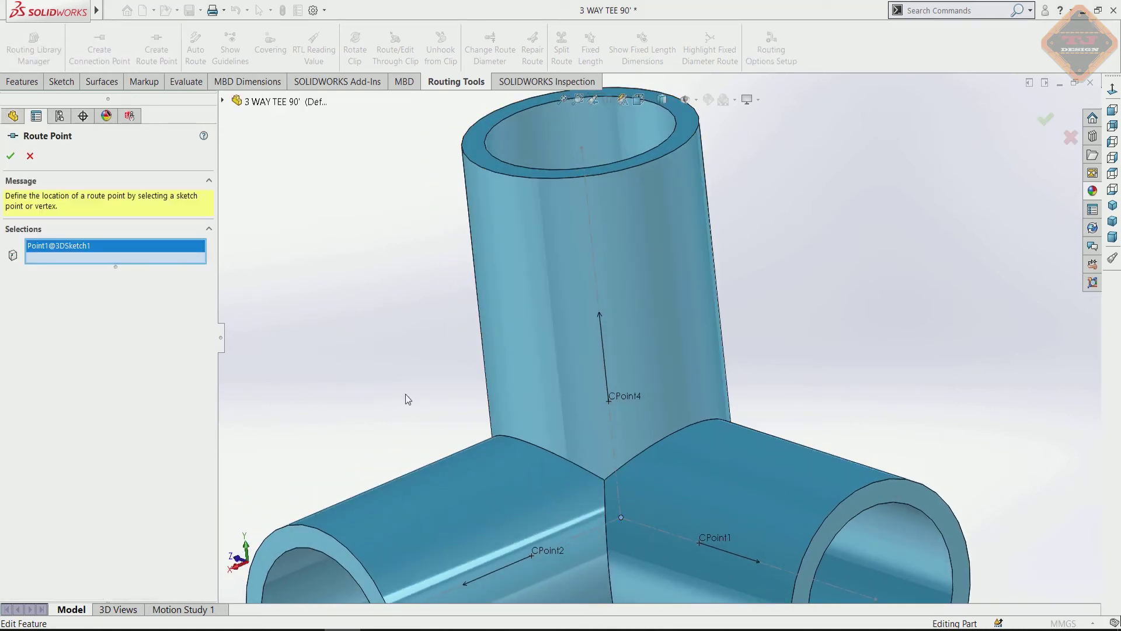
pyautogui.click(10, 155)
# Inspect the vertical pipe from a higher angle, then save 3 WAY TEE 90'
pyautogui.moveTo(571, 362); pyautogui.dragTo(620, 357, button='middle')
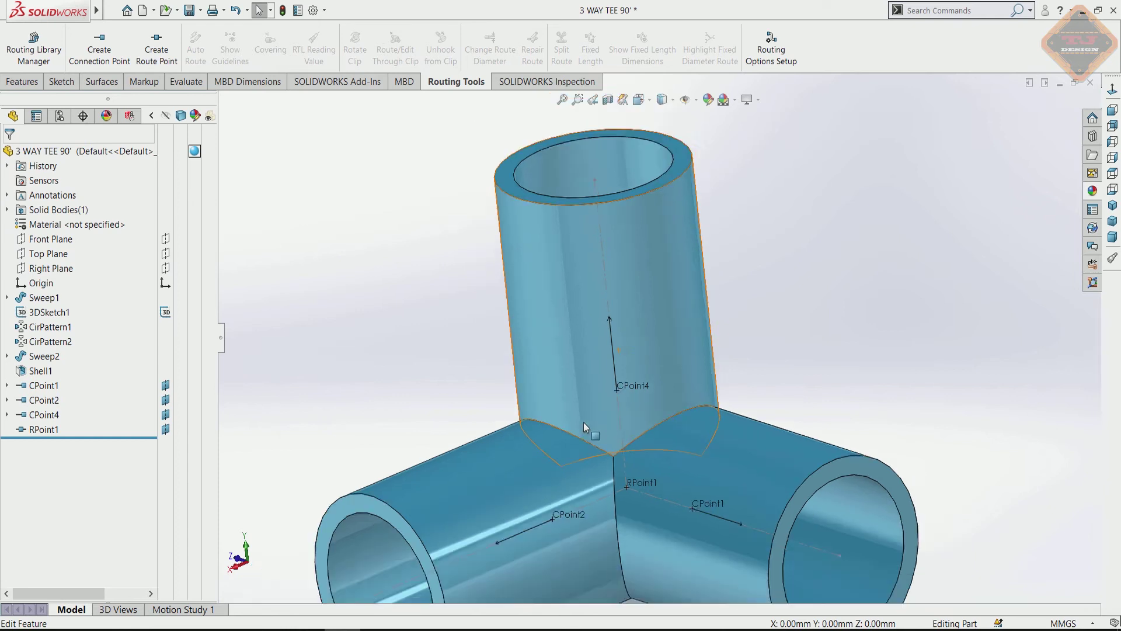
pyautogui.moveTo(586, 427); pyautogui.dragTo(674, 346, button='middle')
pyautogui.scroll(-5, 675, 346)
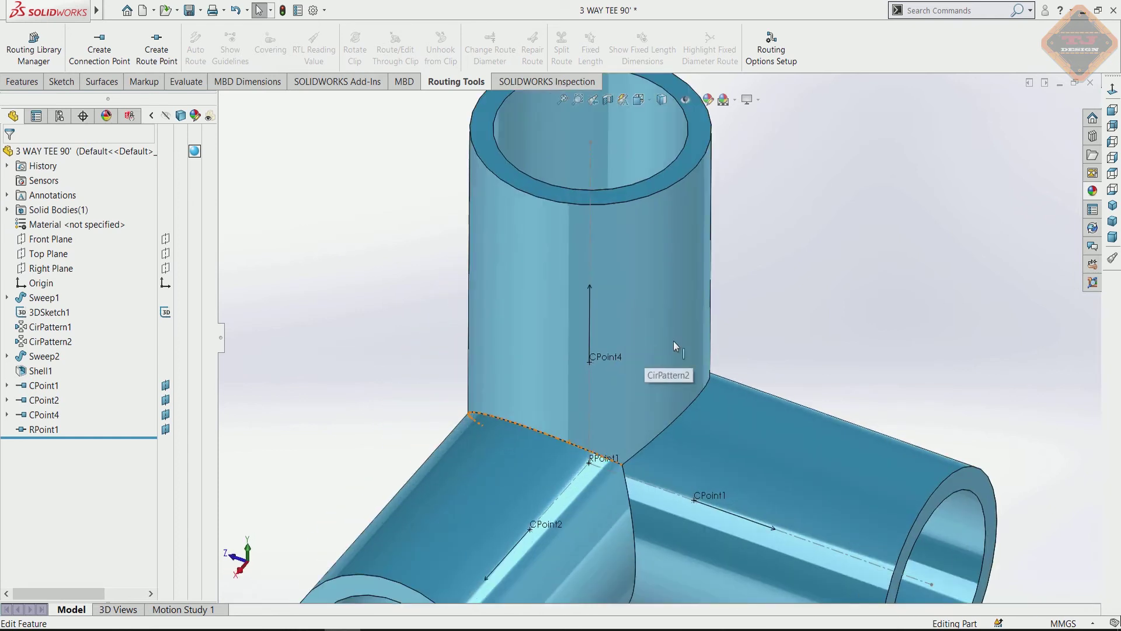
pyautogui.scroll(2, 675, 346)
pyautogui.scroll(3, 680, 339)
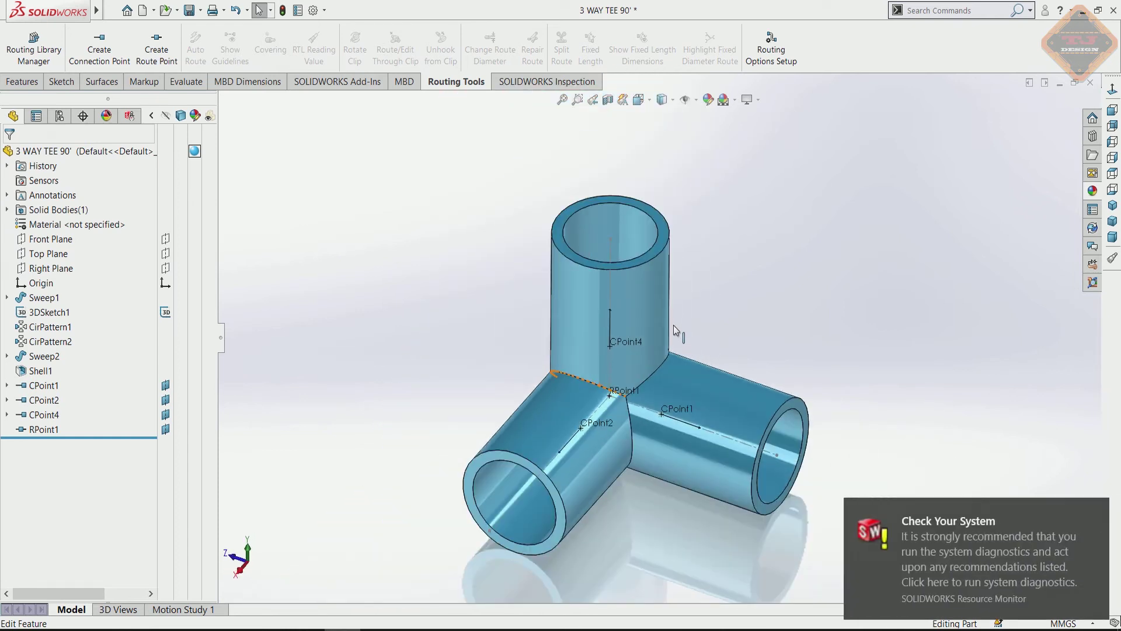
pyautogui.hotkey('ctrl', 's')
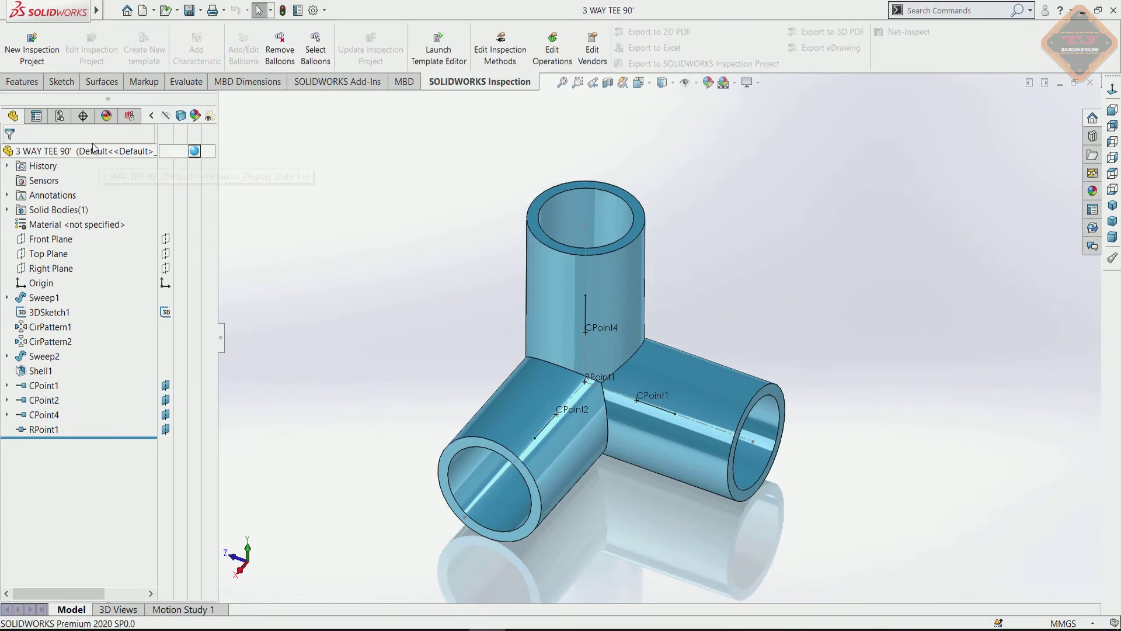
# From the configurations list, insert a design table using the Auto-create option
pyautogui.click(61, 120)
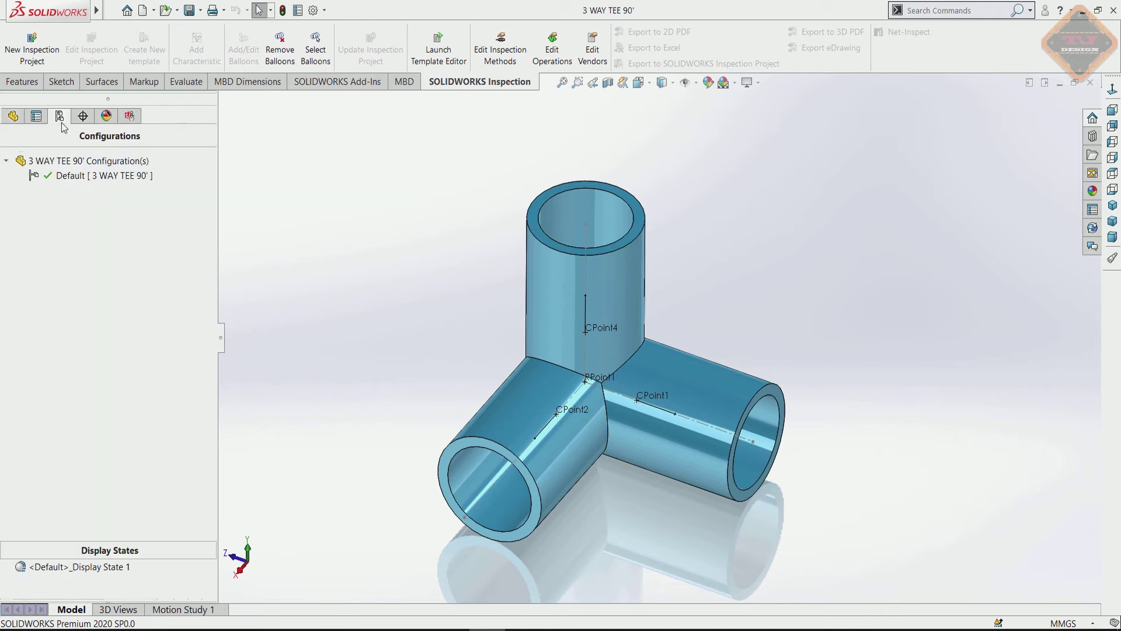
pyautogui.click(87, 161)
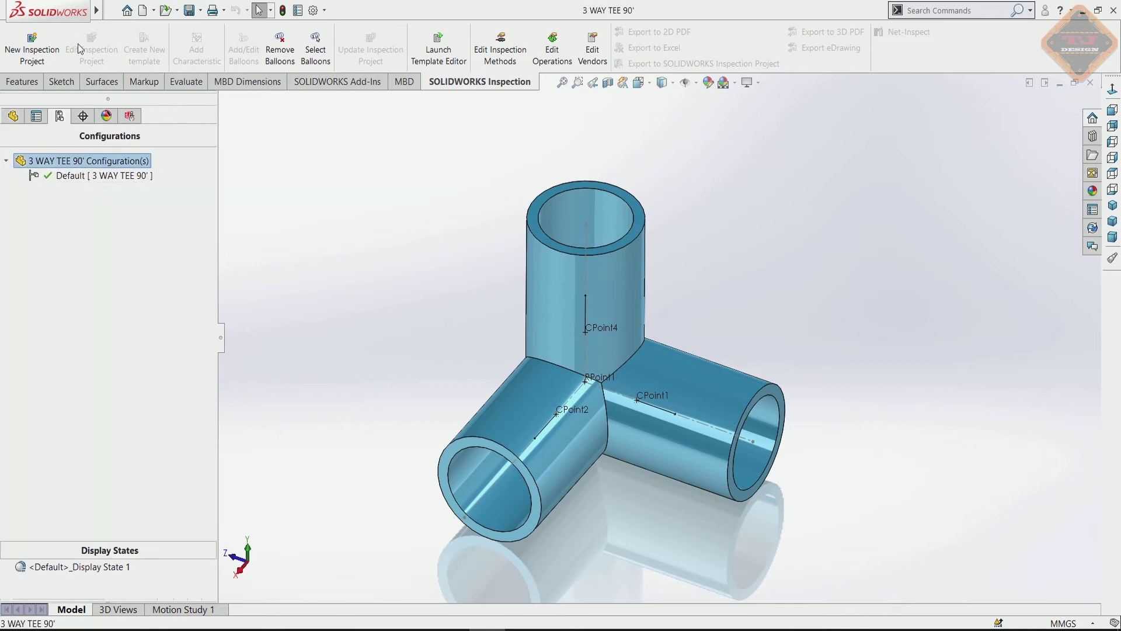
pyautogui.moveTo(48, 11)
pyautogui.click(186, 10)
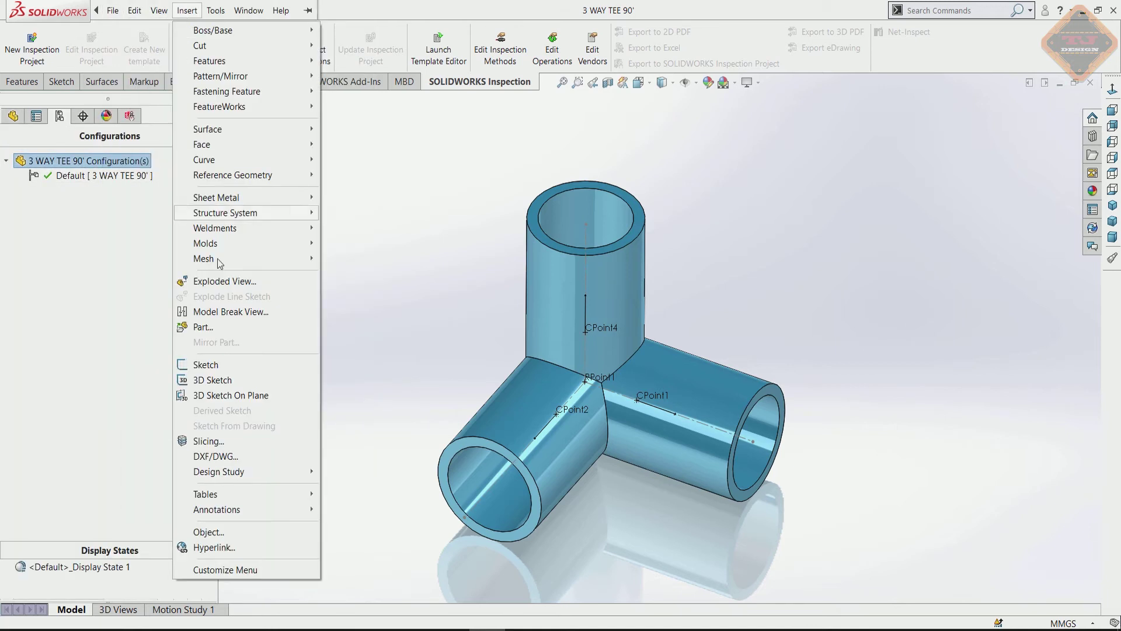
pyautogui.press('Escape')
pyautogui.click(187, 10)
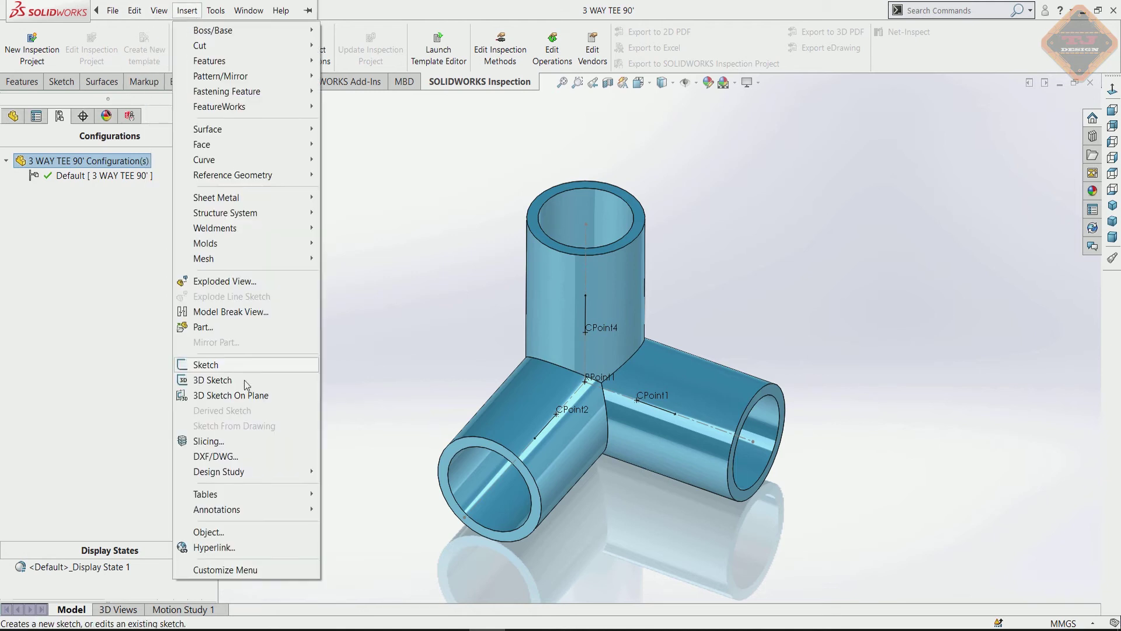
pyautogui.moveTo(205, 494)
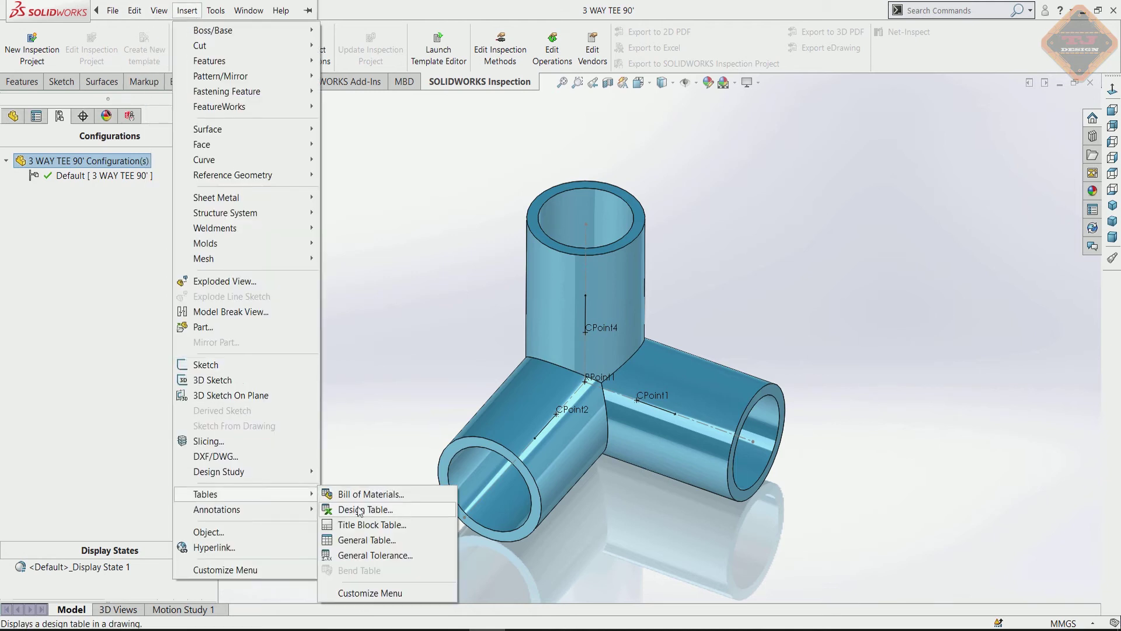
pyautogui.click(359, 509)
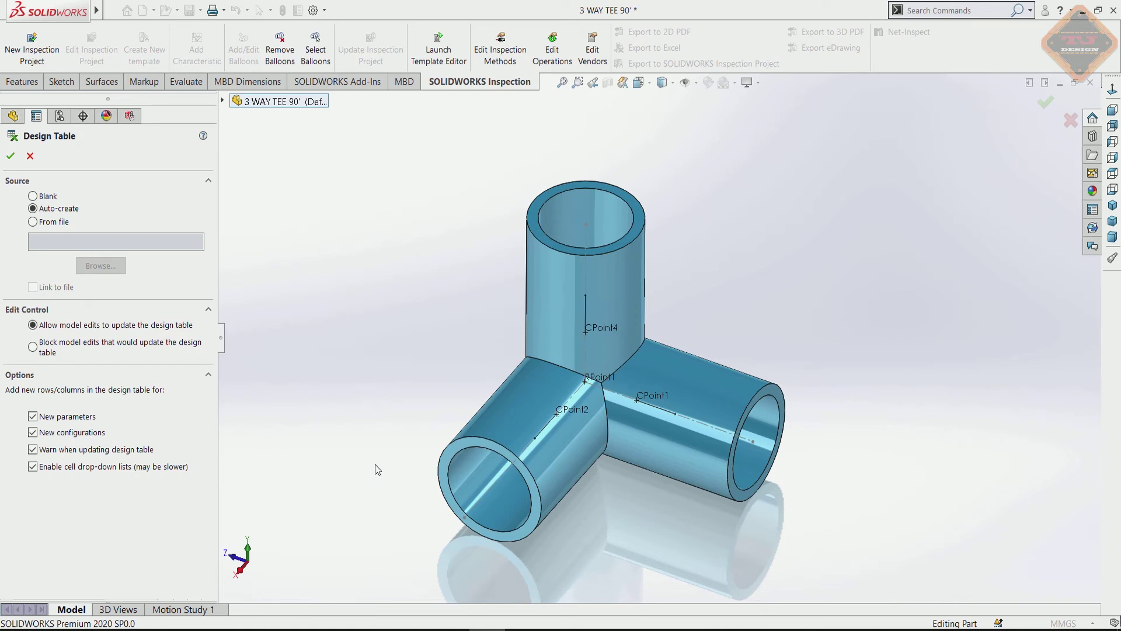
pyautogui.click(11, 156)
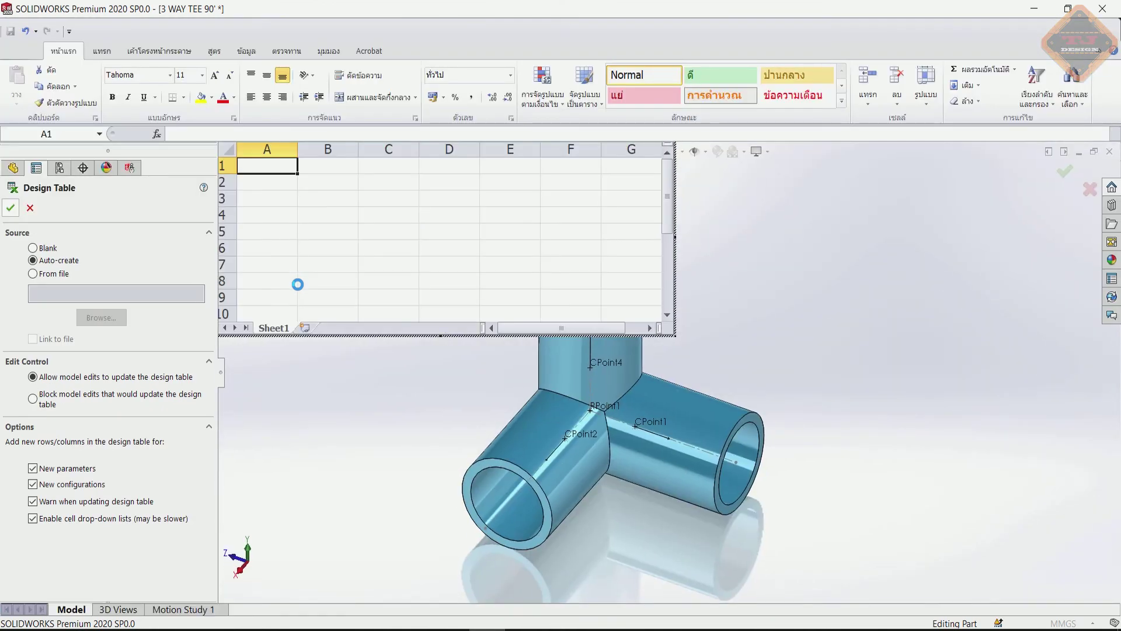
# Include the CirPattern, Sketch8 and Shell1 dimensions in the design table
pyautogui.scroll(-1, 513, 362)
pyautogui.scroll(-2, 519, 385)
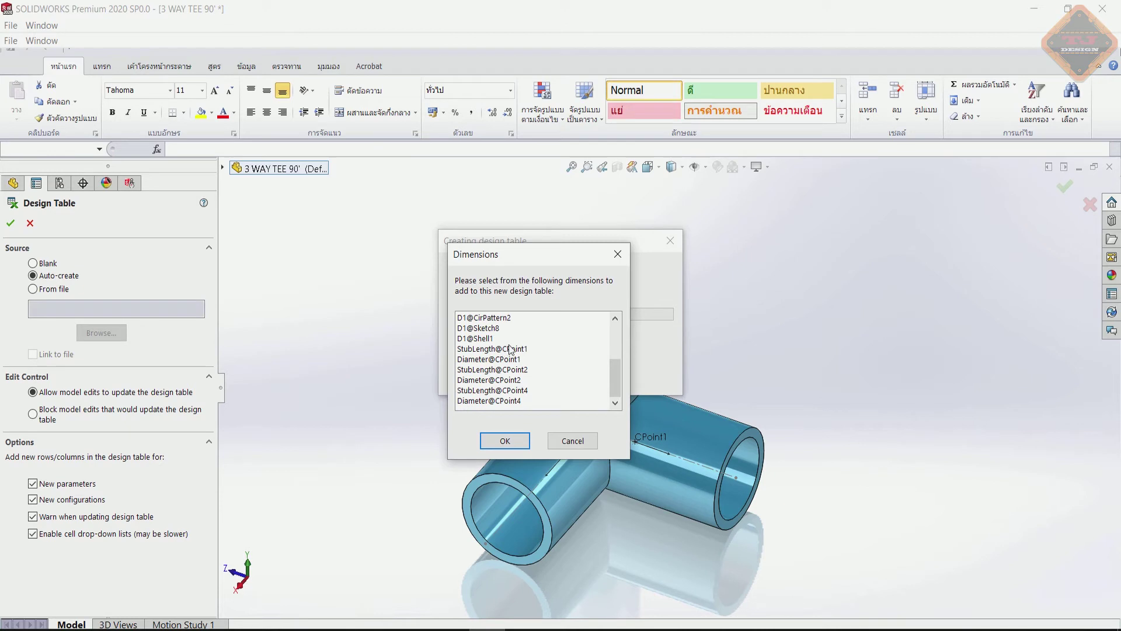
pyautogui.moveTo(496, 348)
pyautogui.mouseDown()
pyautogui.moveTo(500, 329)
pyautogui.moveTo(508, 339)
pyautogui.mouseUp()
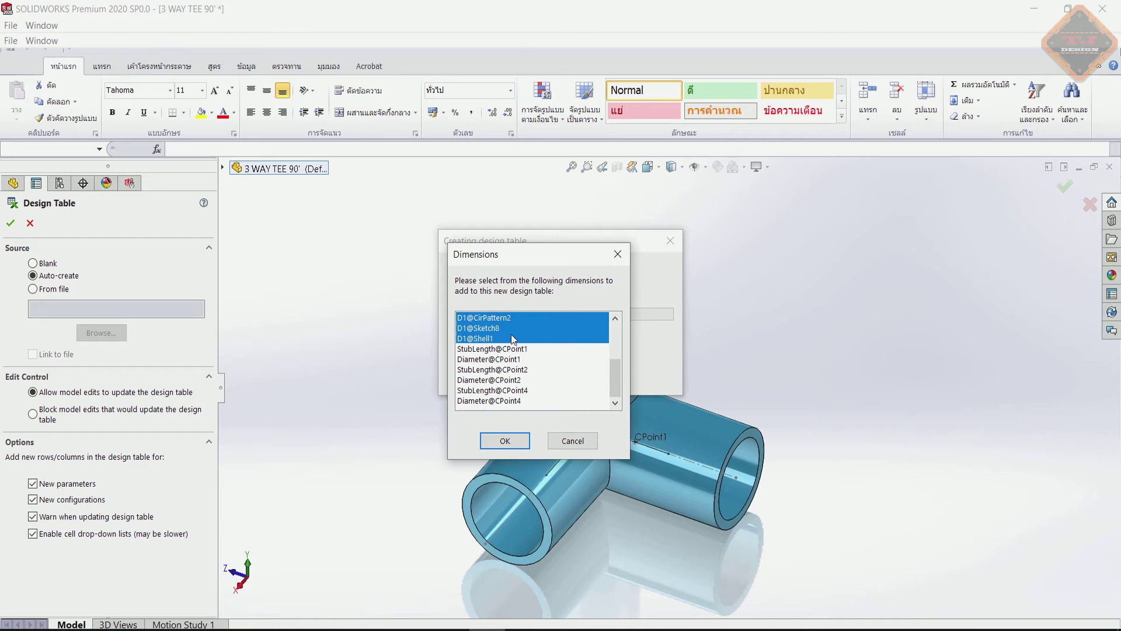
pyautogui.moveTo(501, 340); pyautogui.dragTo(533, 348)
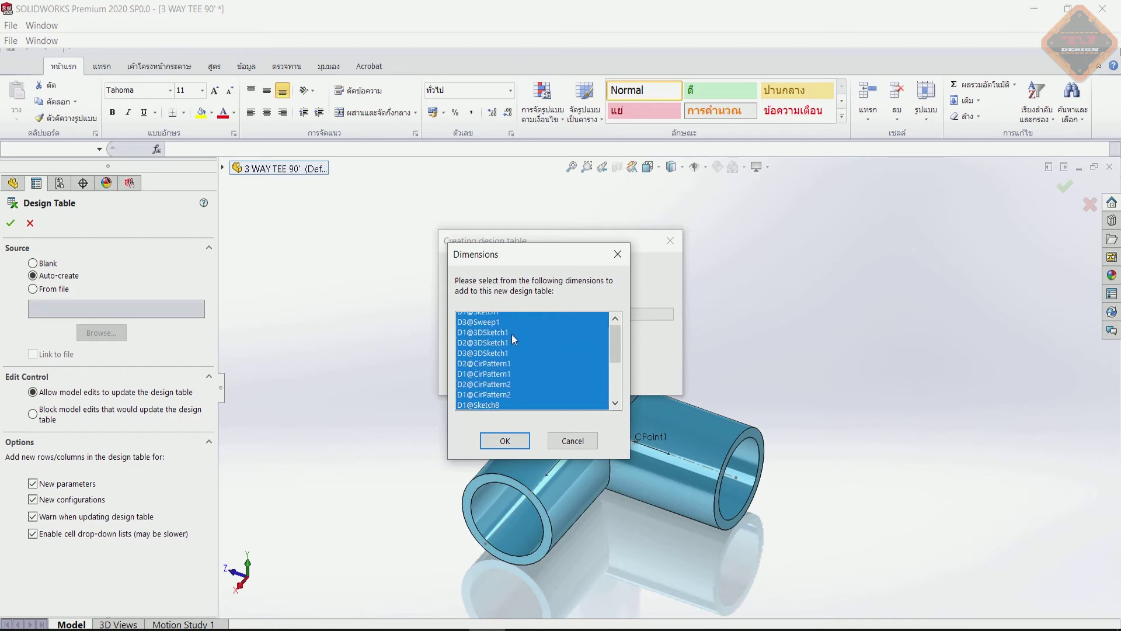
pyautogui.click(505, 441)
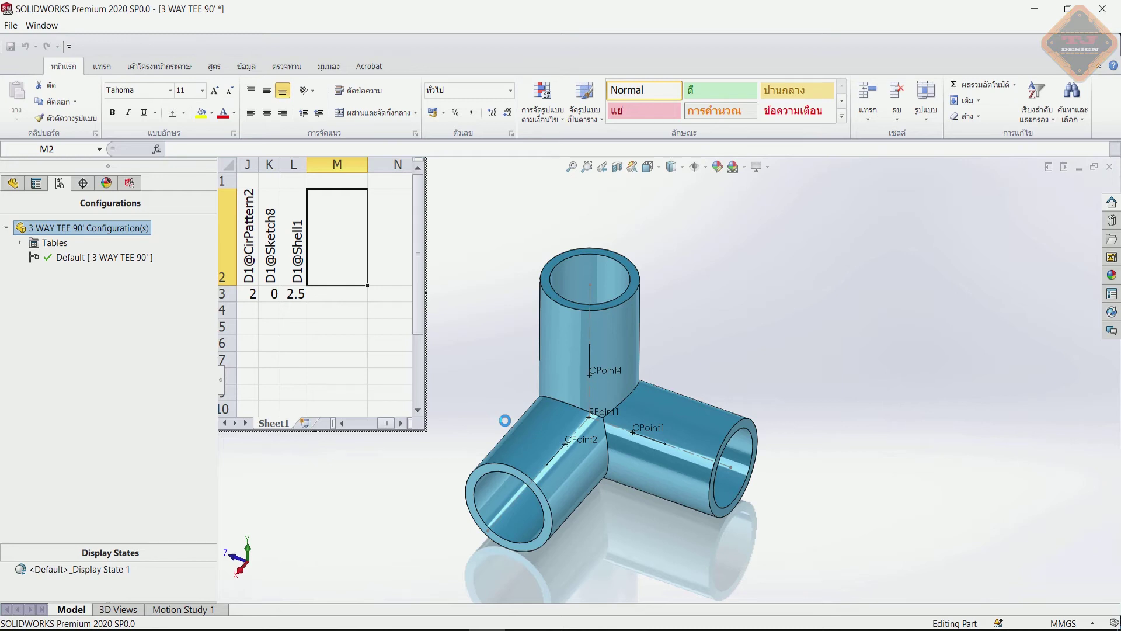
# Enlarge the embedded design table window and widen column A
pyautogui.click(311, 338)
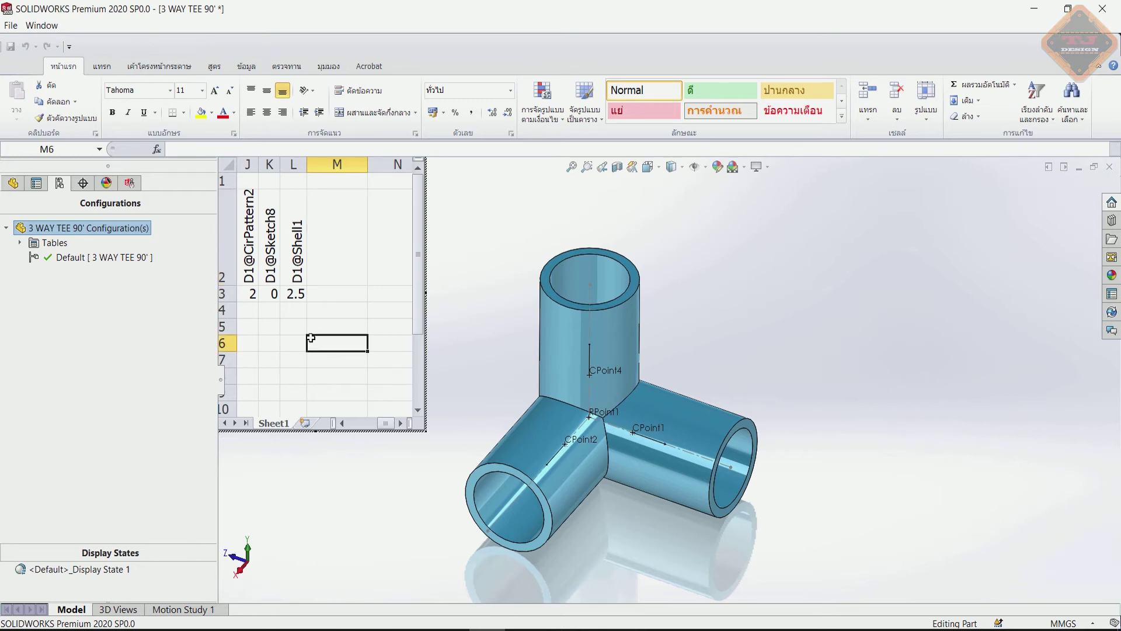
pyautogui.moveTo(425, 292); pyautogui.dragTo(562, 292)
pyautogui.click(346, 307)
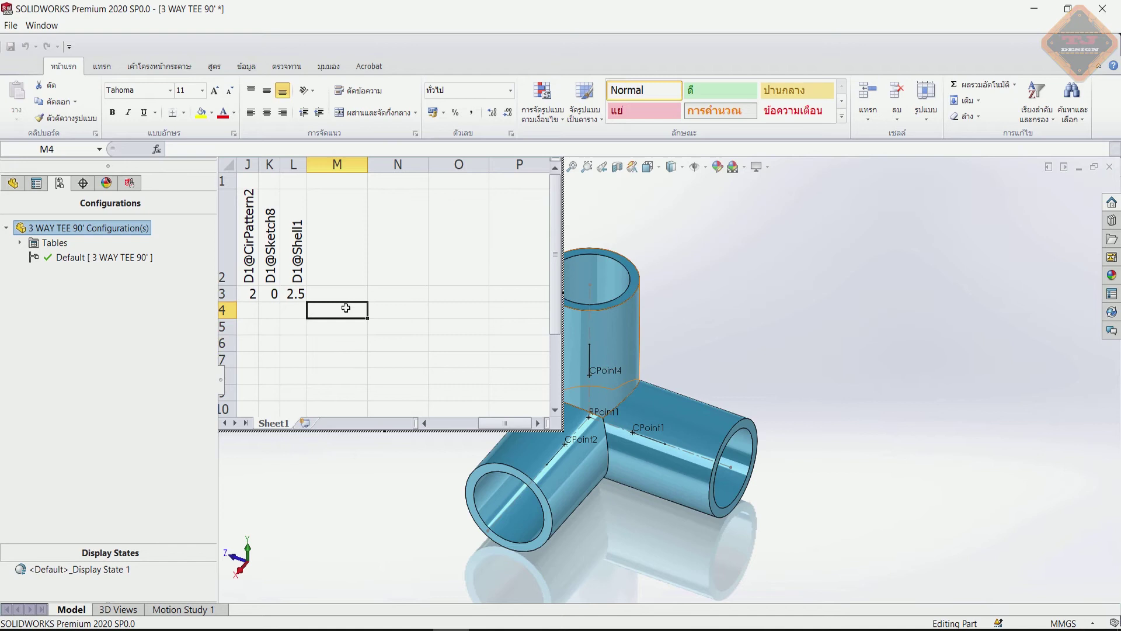
pyautogui.hscroll(-5, 527, 425)
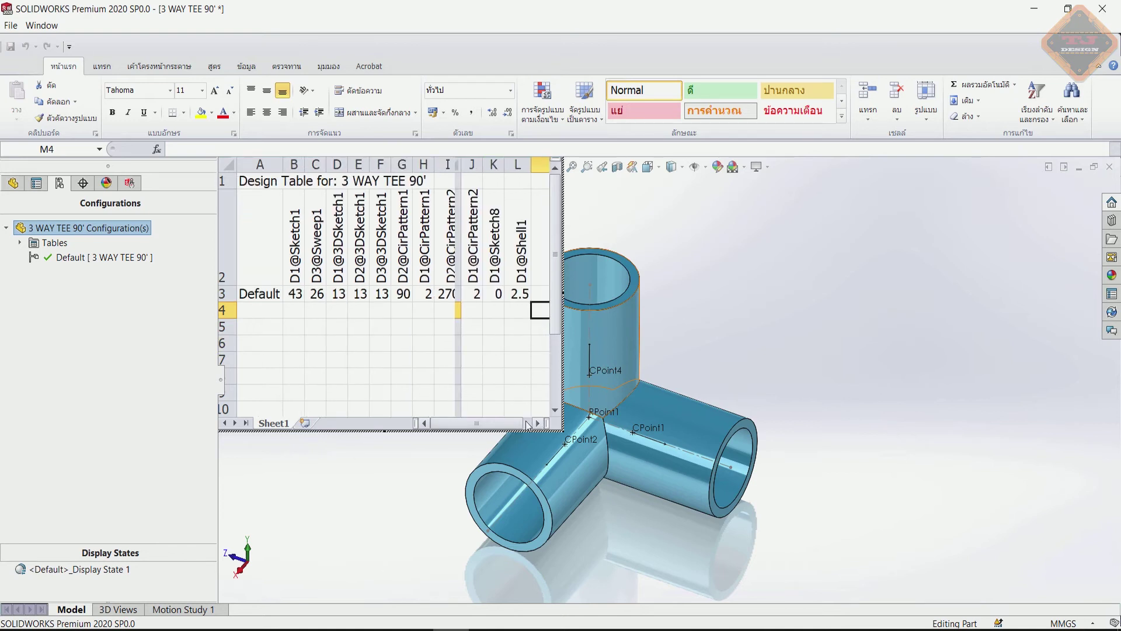
pyautogui.moveTo(562, 429); pyautogui.dragTo(783, 572)
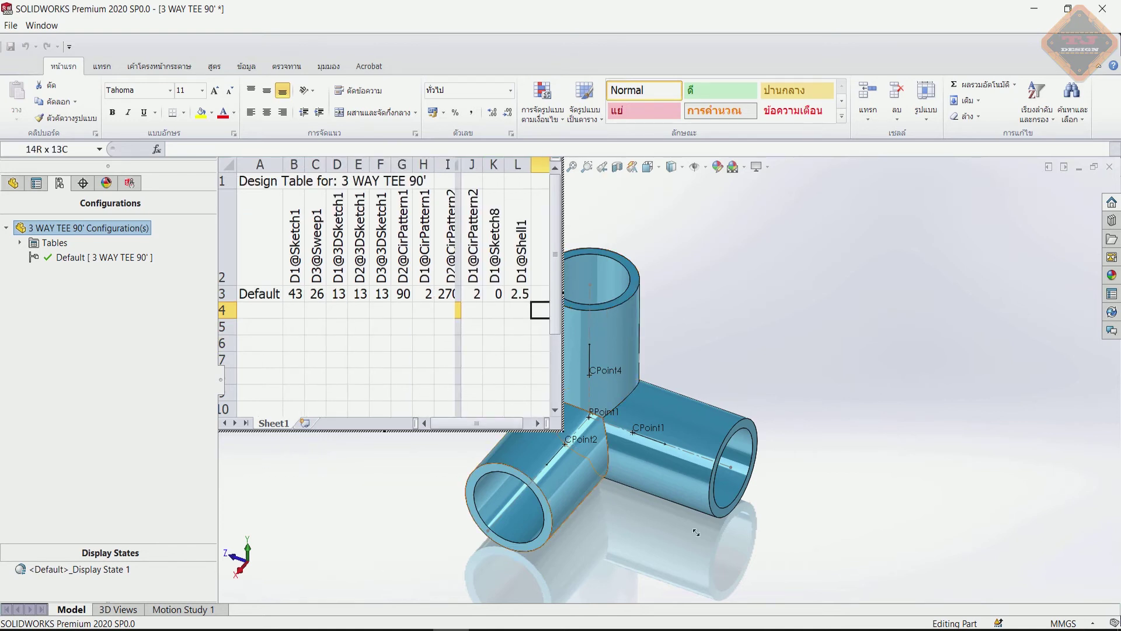
pyautogui.click(493, 376)
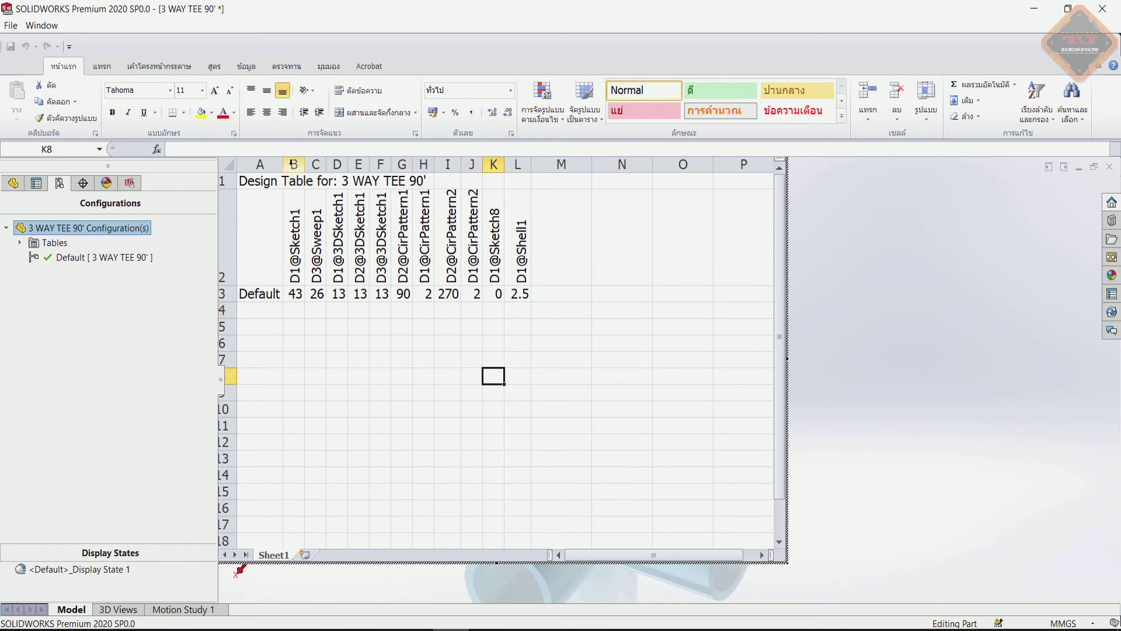
pyautogui.moveTo(298, 163); pyautogui.dragTo(316, 163)
pyautogui.click(393, 343)
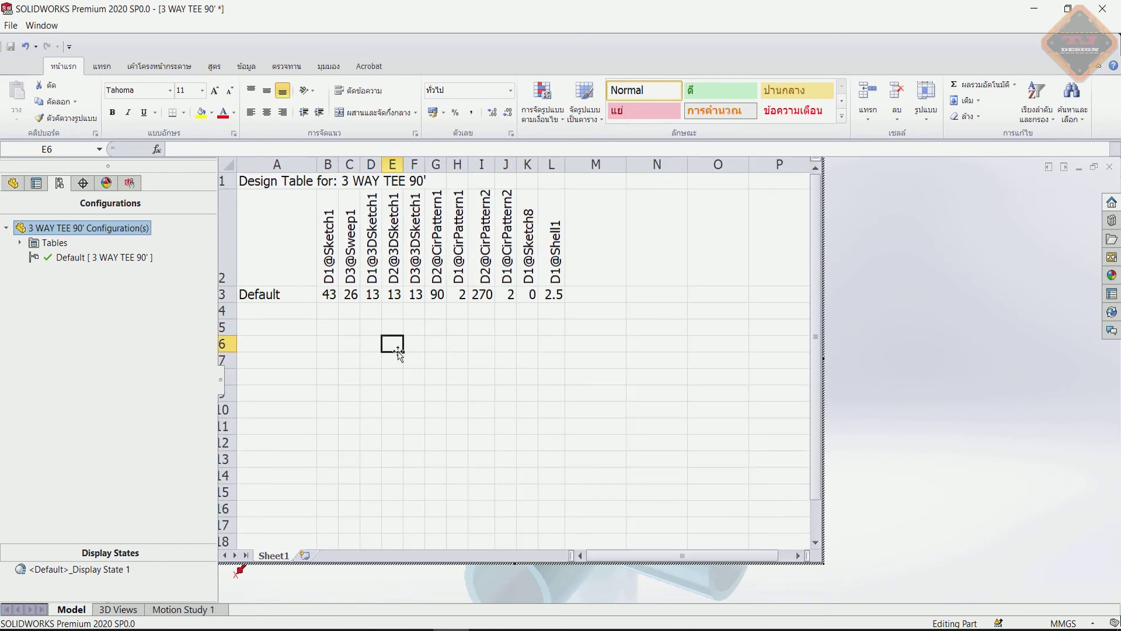
# Rename the Default configuration in cell A3 to '3 WAY TEE 15'
pyautogui.click(290, 301)
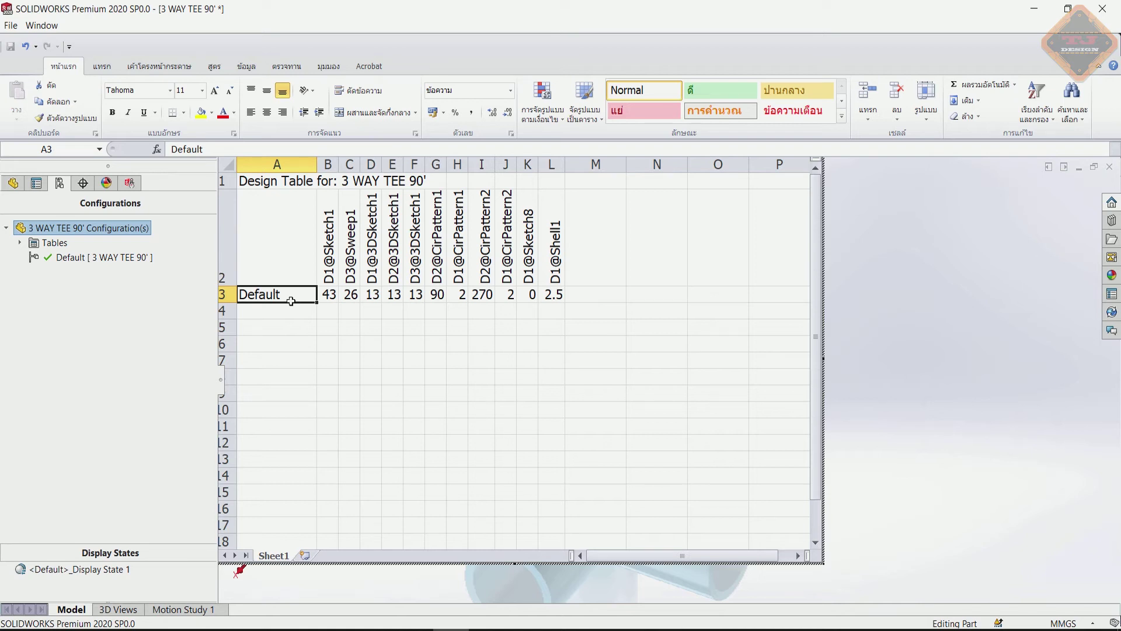
pyautogui.doubleClick(292, 299)
pyautogui.moveTo(293, 297); pyautogui.dragTo(210, 298)
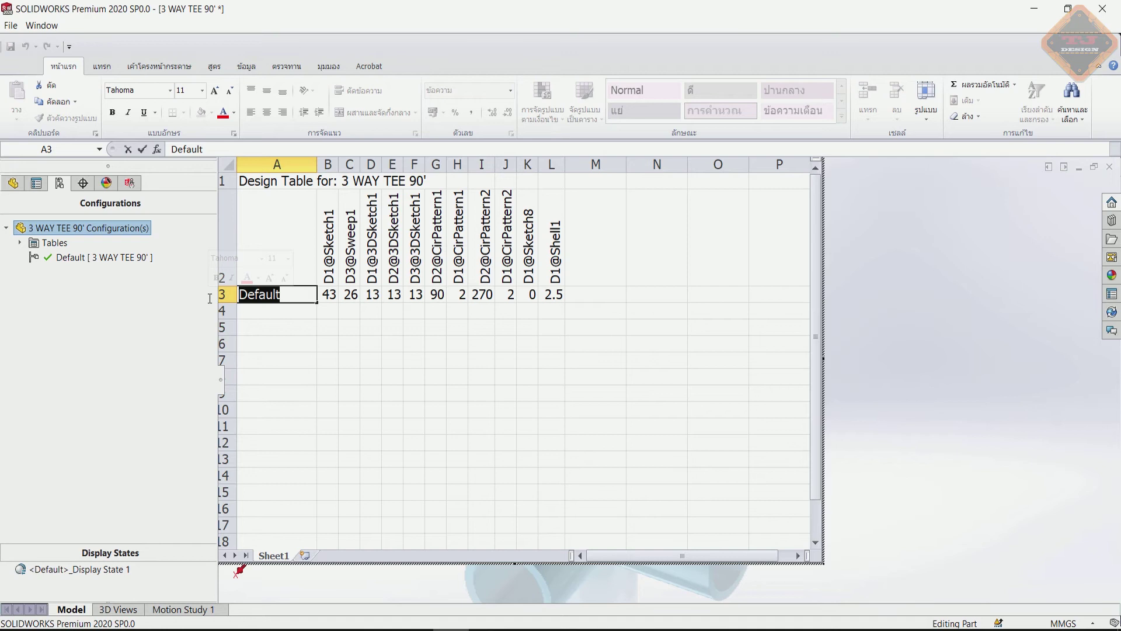
pyautogui.write('3')
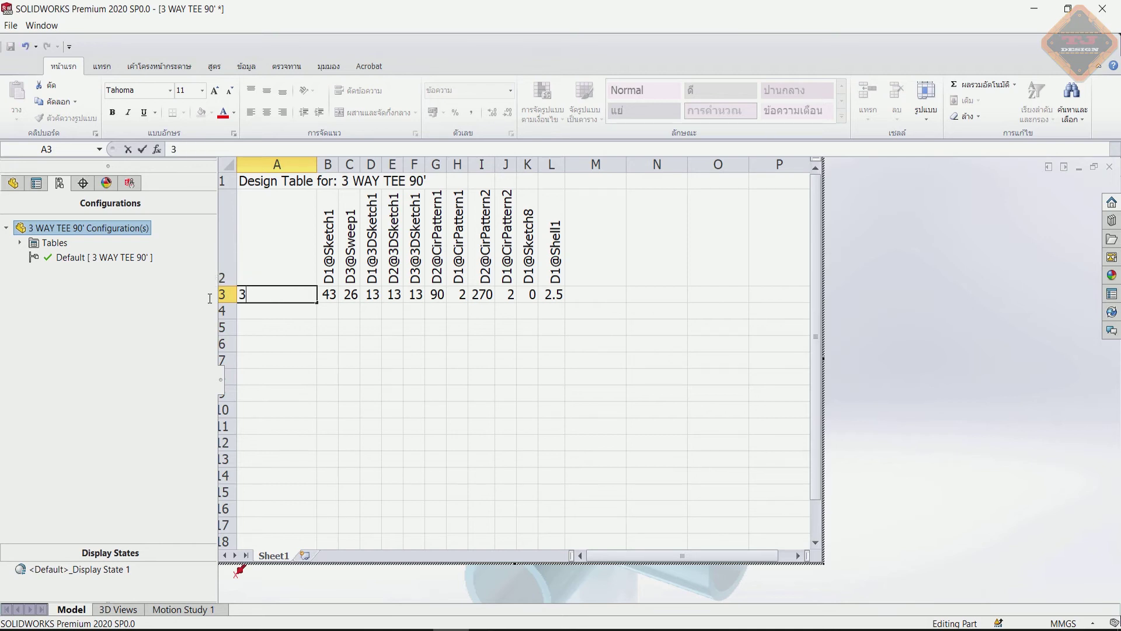
pyautogui.write(' WAY T')
pyautogui.write('EE 1')
pyautogui.write('5A')
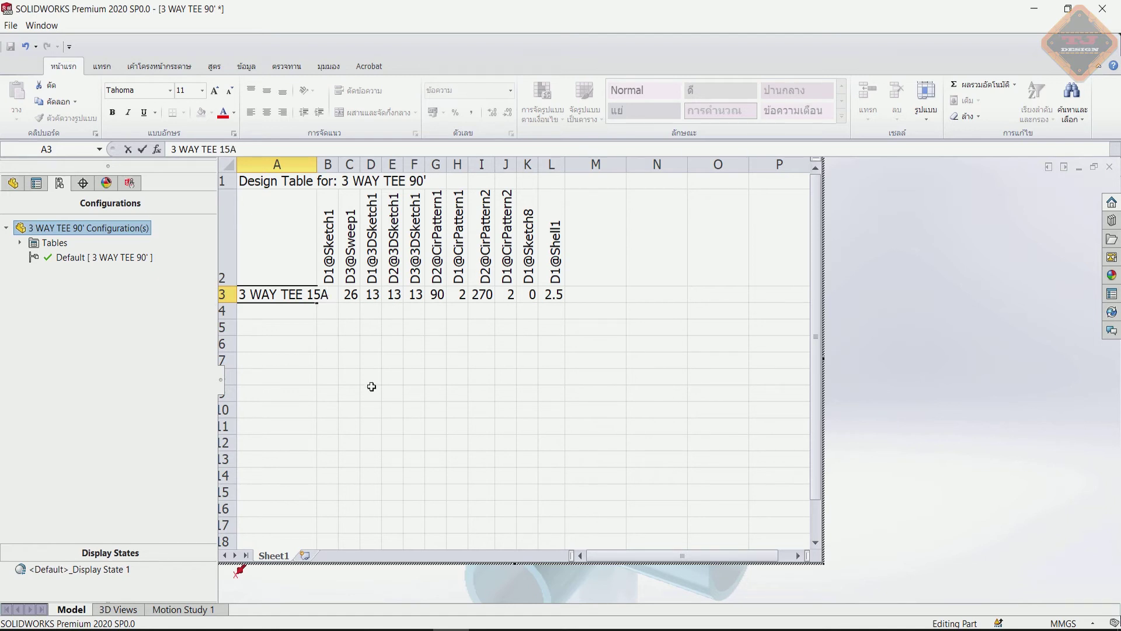
# Commit the 3 WAY TEE 15A name and widen column A to show it fully
pyautogui.click(371, 387)
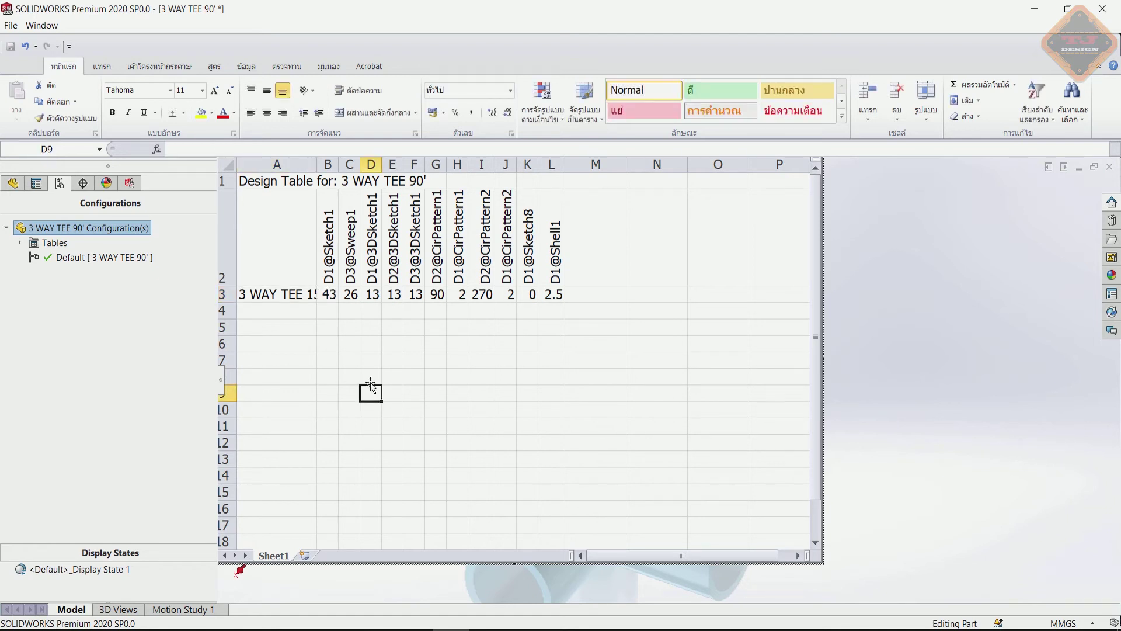
pyautogui.moveTo(316, 164); pyautogui.dragTo(365, 164)
pyautogui.click(348, 324)
pyautogui.click(317, 354)
pyautogui.click(292, 296)
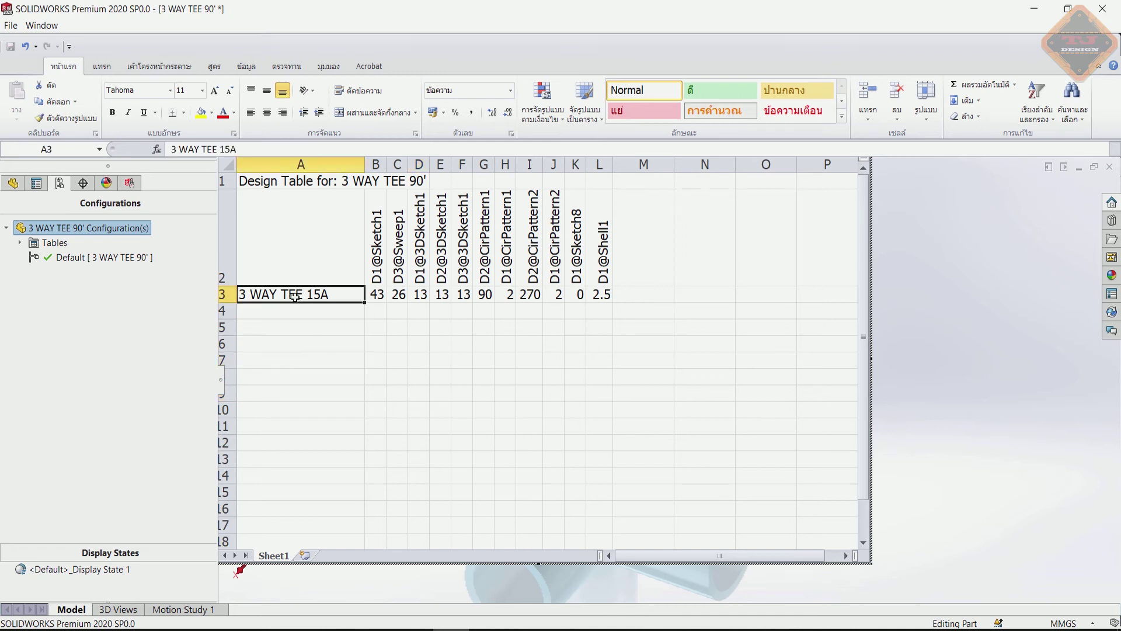
# Copy the 15A row into row 4 and rename it 3 WAY TEE 20A
pyautogui.keyDown('shift'); pyautogui.click(607, 301); pyautogui.keyUp('shift')
pyautogui.moveTo(616, 316); pyautogui.dragTo(615, 322)
pyautogui.click(530, 376)
pyautogui.click(247, 312)
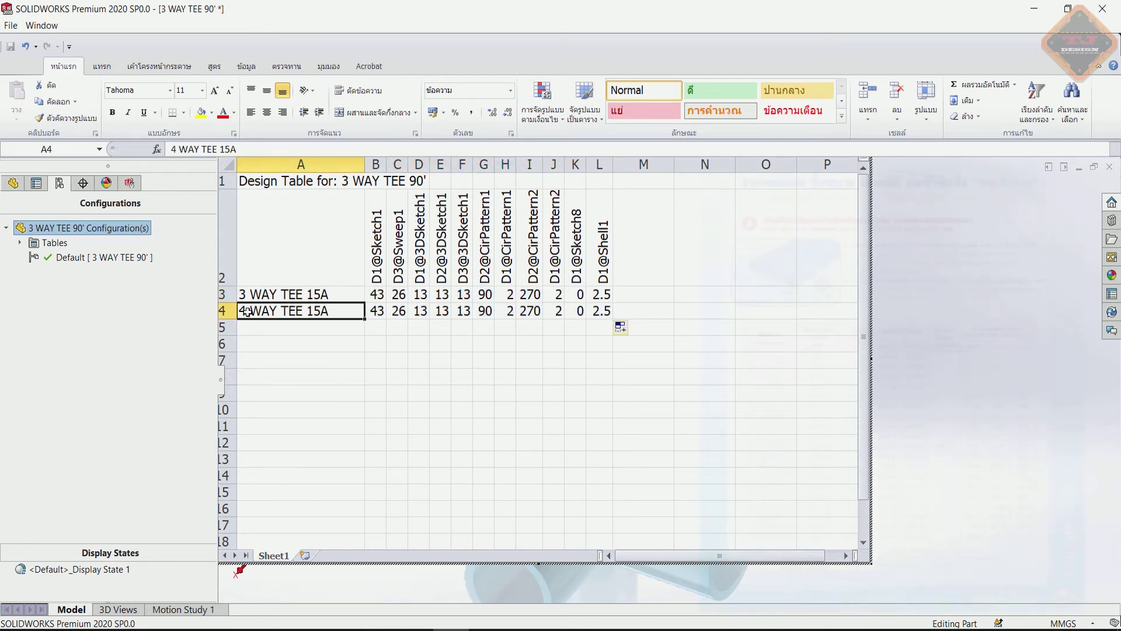
pyautogui.doubleClick(248, 312)
pyautogui.press('BackSpace')
pyautogui.write('3')
pyautogui.click(337, 341)
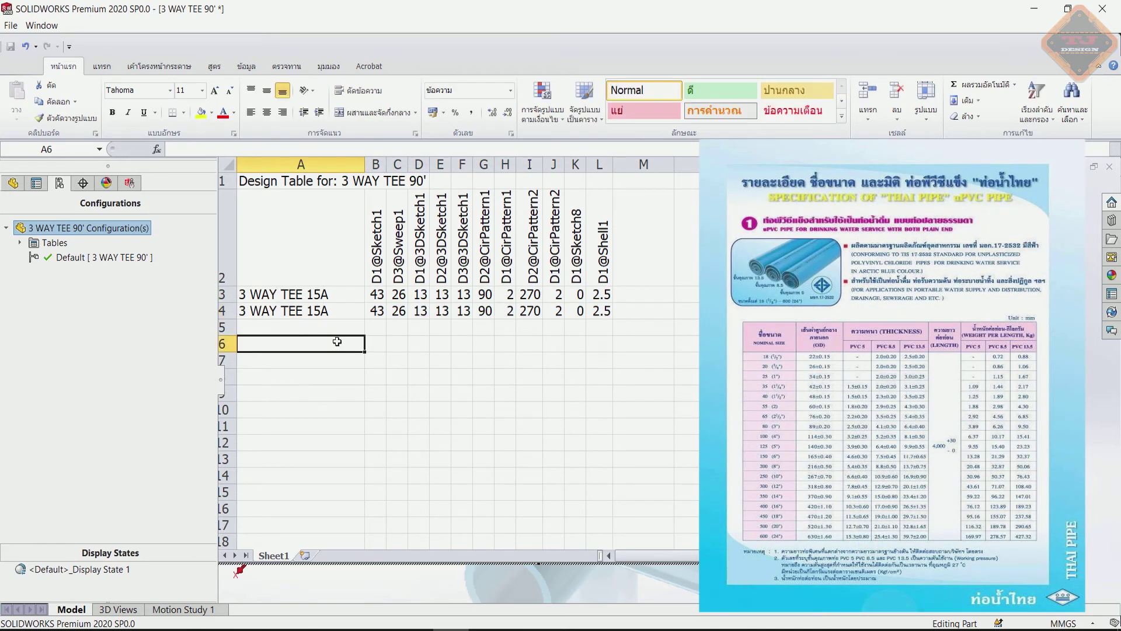
pyautogui.doubleClick(311, 310)
pyautogui.moveTo(320, 310); pyautogui.dragTo(309, 311)
pyautogui.write('20')
pyautogui.click(391, 344)
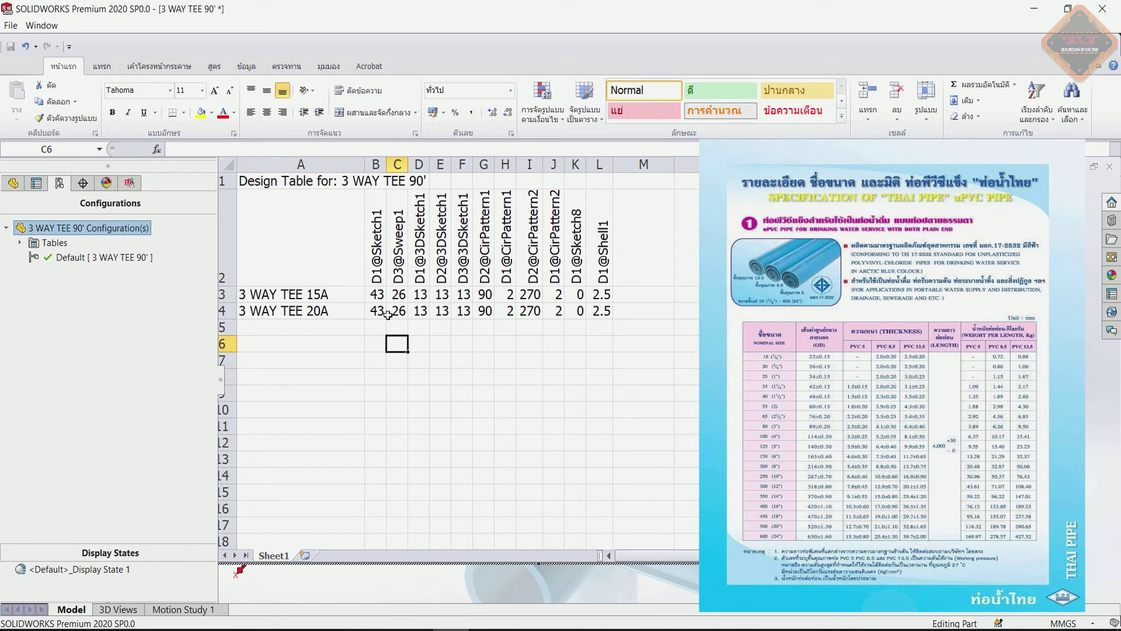
# In the 20A row, set B4 to 50 and D4, E4, F4 to 15
pyautogui.click(377, 311)
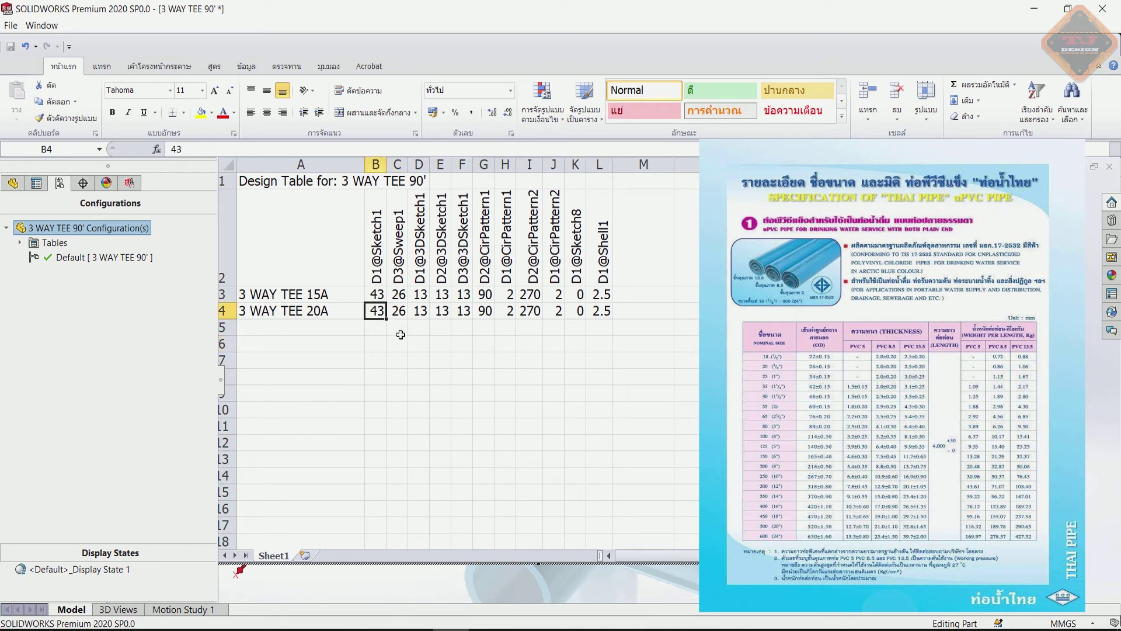
pyautogui.doubleClick(376, 310)
pyautogui.write('50')
pyautogui.click(404, 338)
pyautogui.click(422, 310)
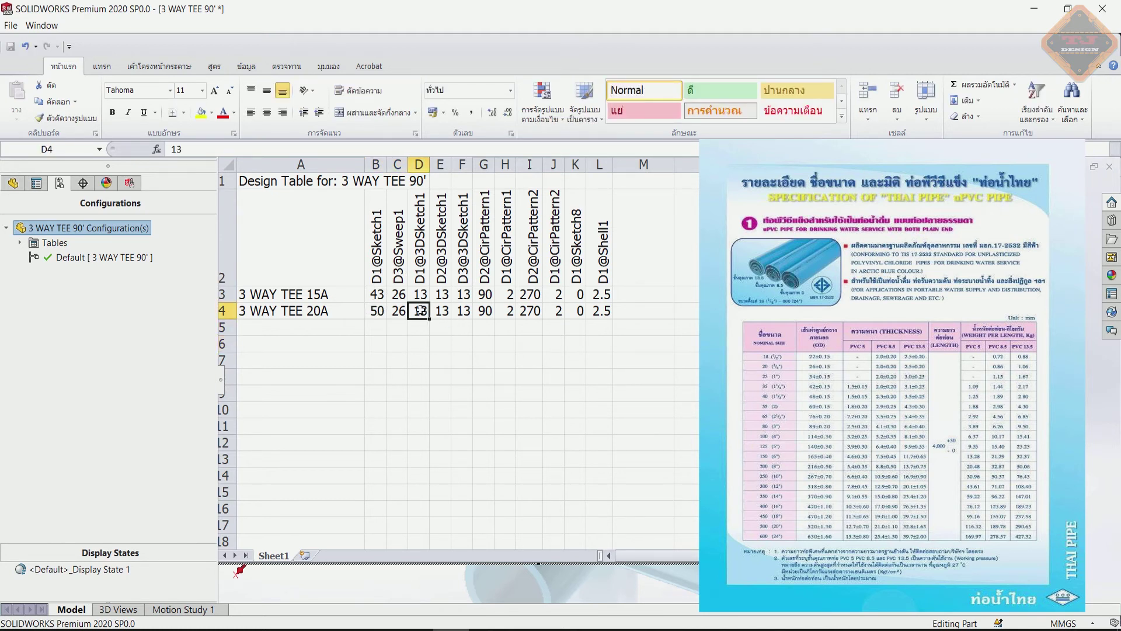
pyautogui.doubleClick(422, 311)
pyautogui.write('15')
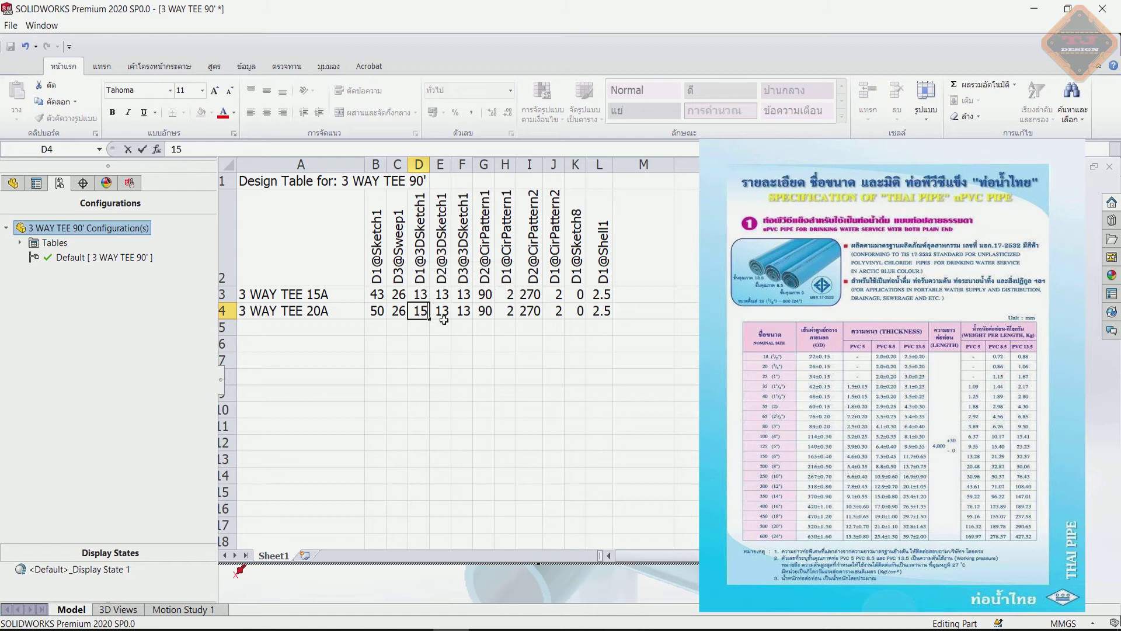
pyautogui.click(441, 324)
pyautogui.click(451, 311)
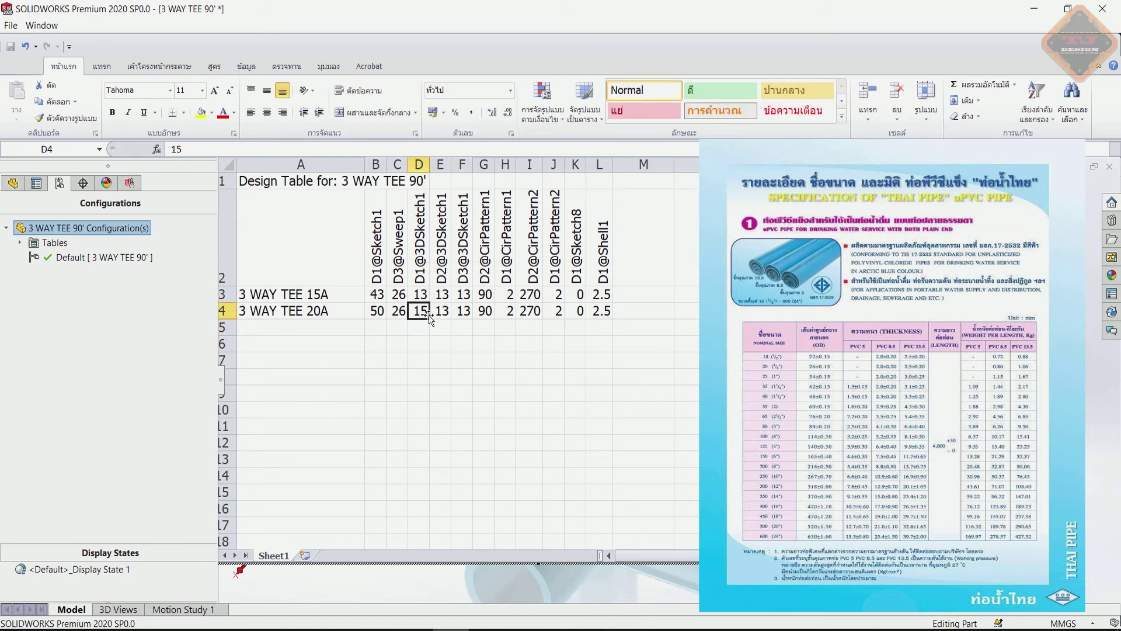
pyautogui.moveTo(430, 318); pyautogui.dragTo(467, 315)
pyautogui.click(553, 360)
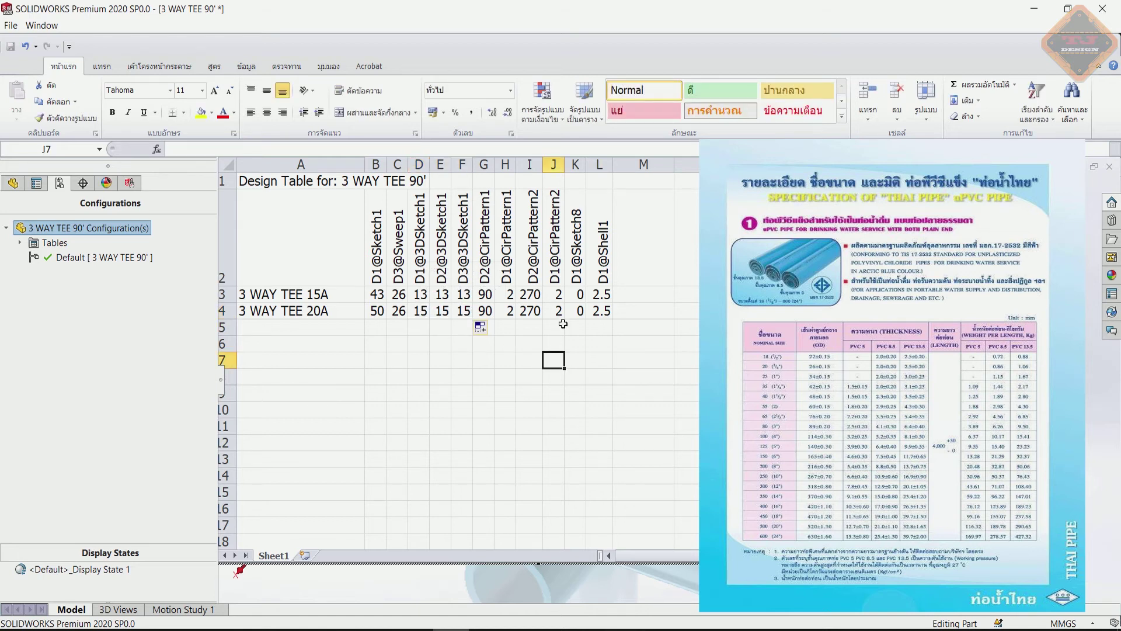
# Change C4 to 34 and close the design table to return to the model
pyautogui.click(397, 310)
pyautogui.doubleClick(399, 310)
pyautogui.write('34')
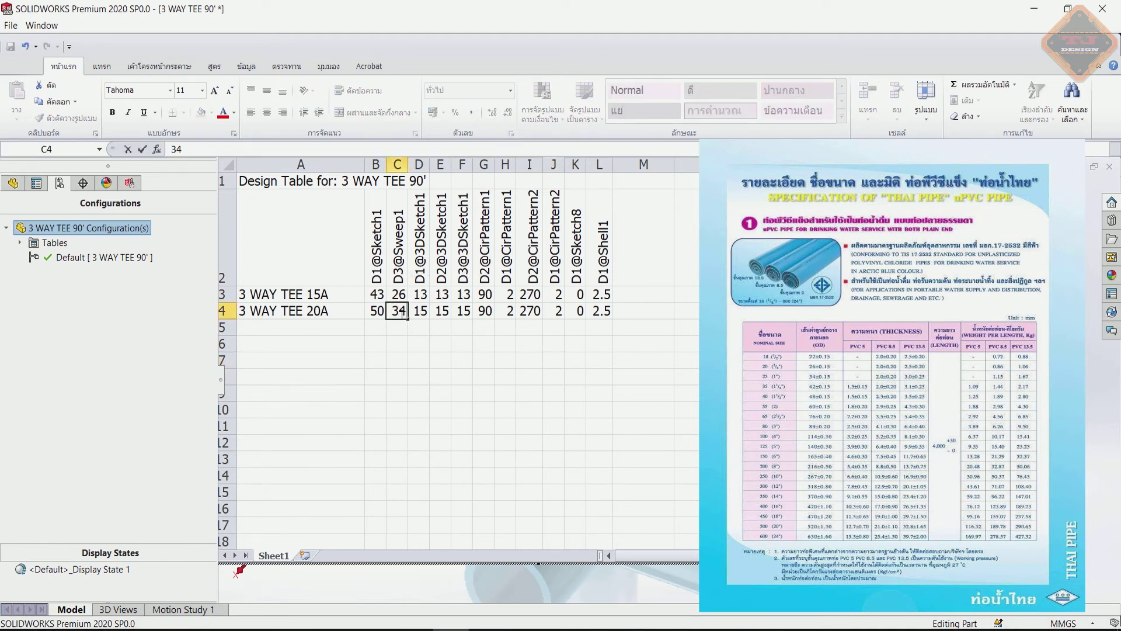
pyautogui.click(478, 361)
pyautogui.click(602, 376)
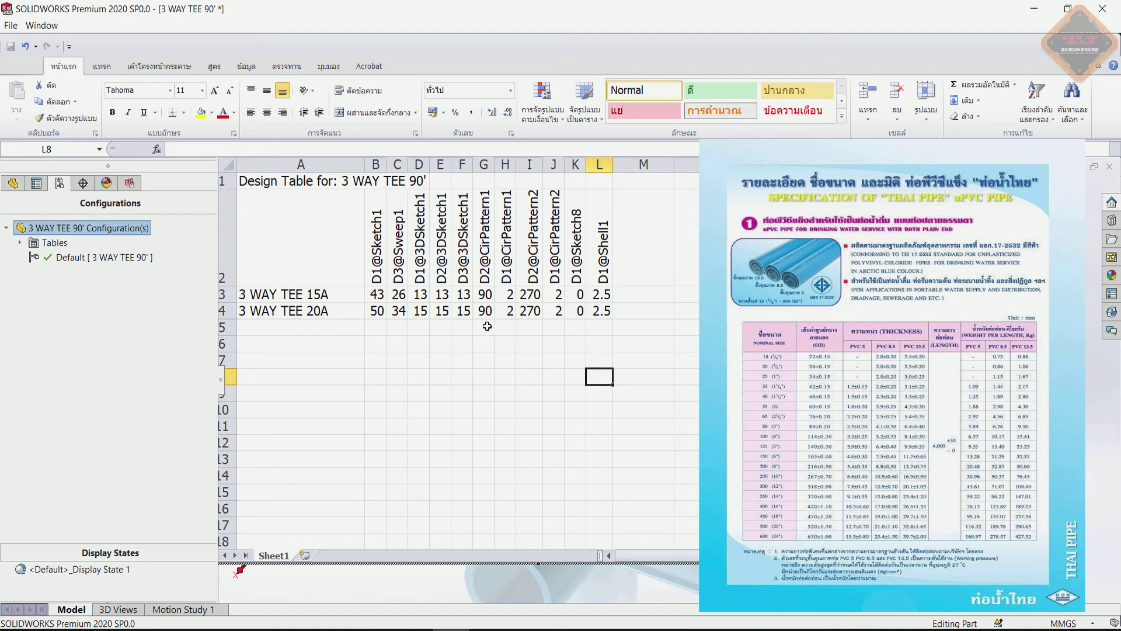
pyautogui.click(675, 344)
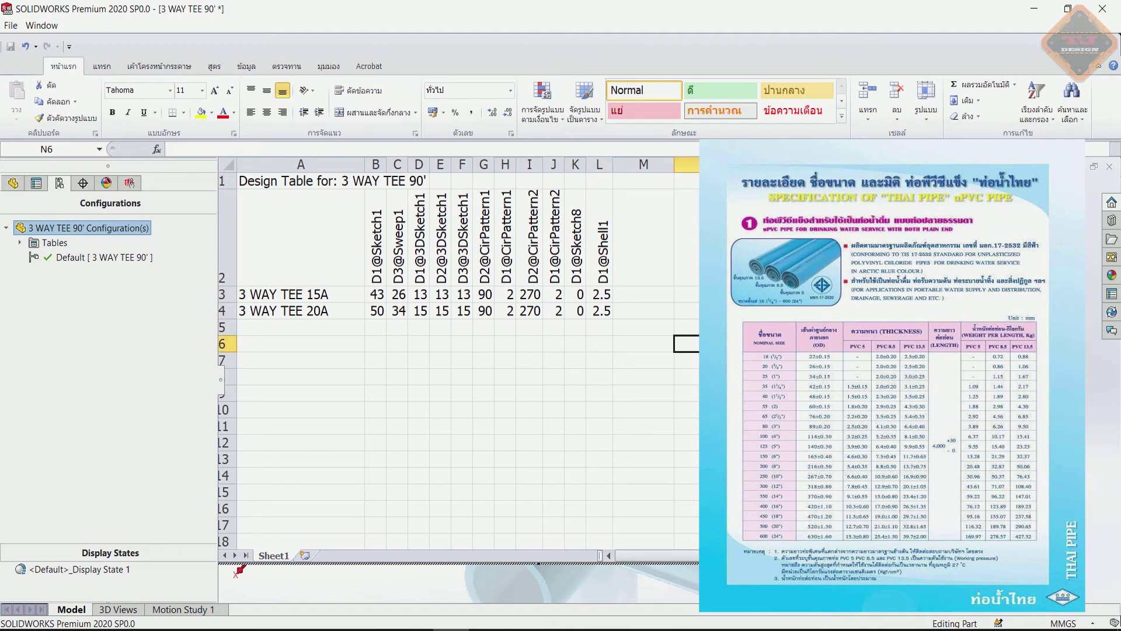
pyautogui.click(919, 331)
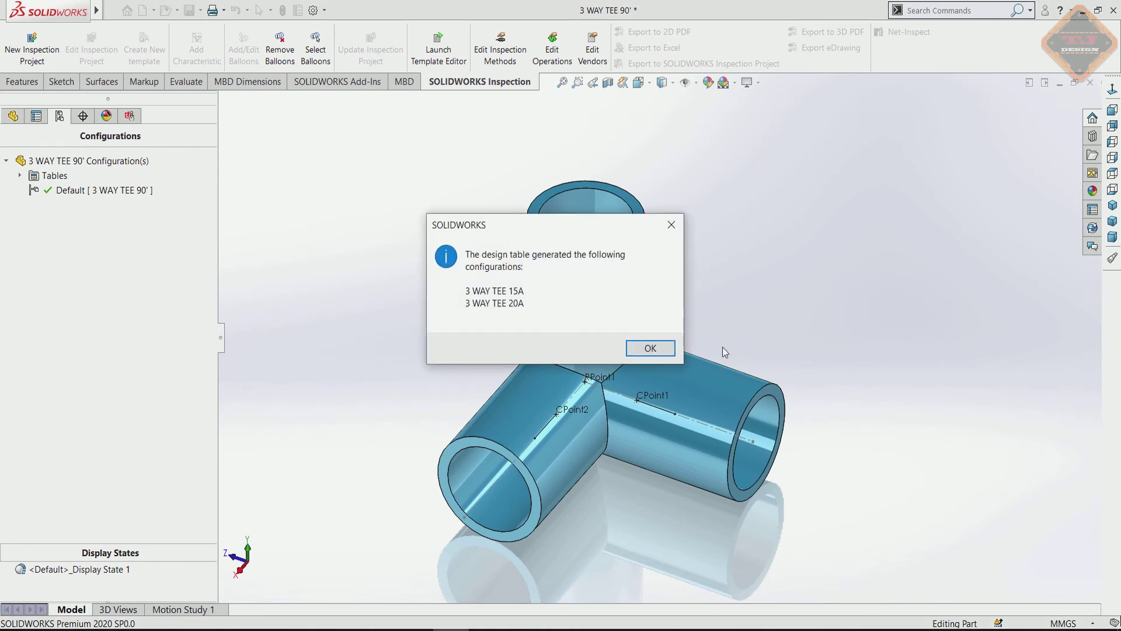
# Accept the generated configurations, view 3 WAY TEE 15A, then activate 3 WAY TEE 20A
pyautogui.click(668, 349)
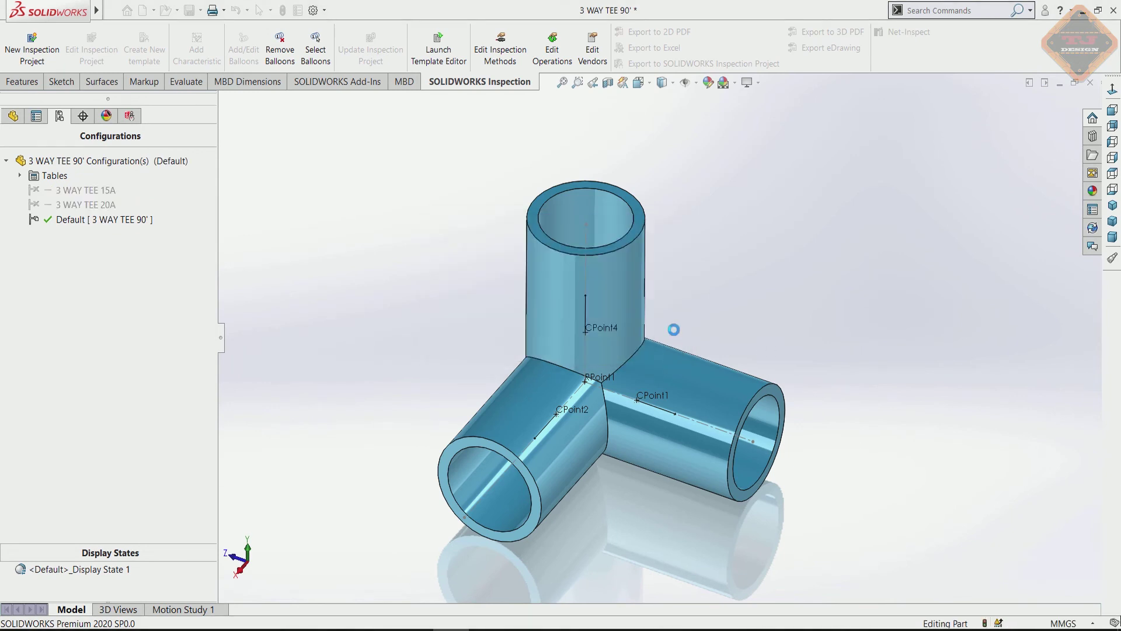
pyautogui.moveTo(696, 326)
pyautogui.mouseDown(button='middle')
pyautogui.moveTo(746, 370)
pyautogui.moveTo(325, 295)
pyautogui.mouseUp(button='middle')
pyautogui.click(99, 192)
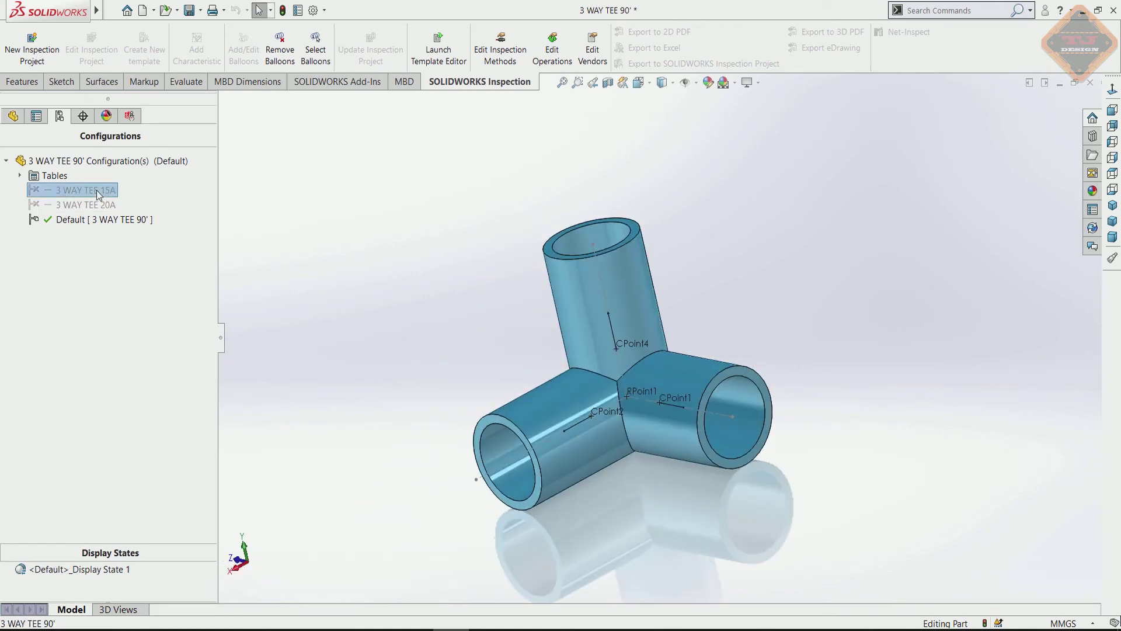
pyautogui.doubleClick(99, 192)
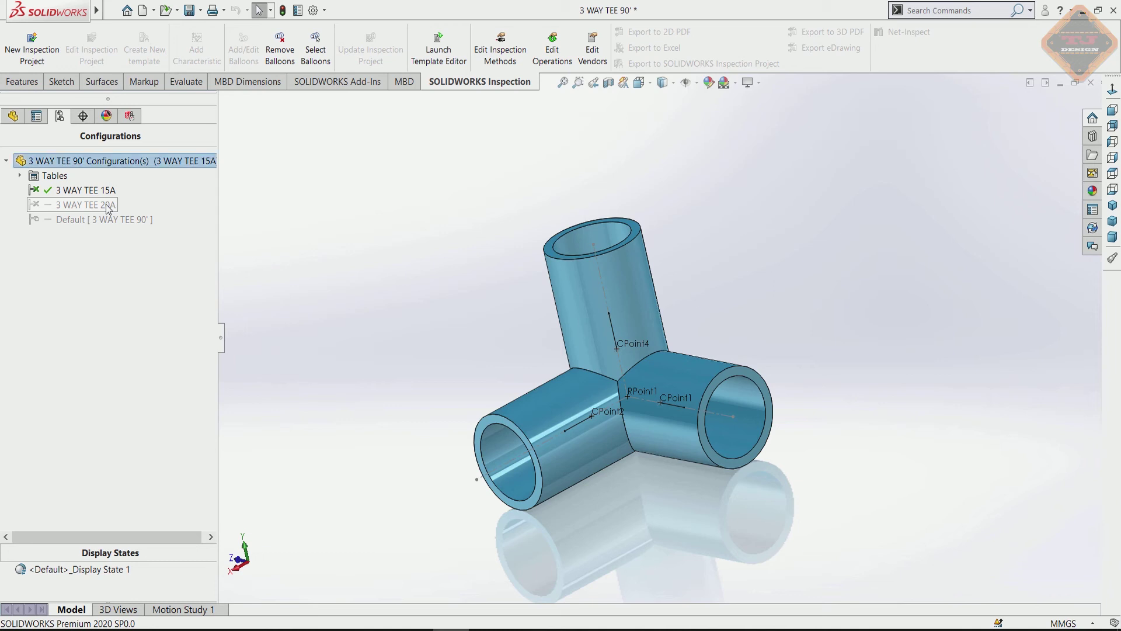
pyautogui.doubleClick(108, 210)
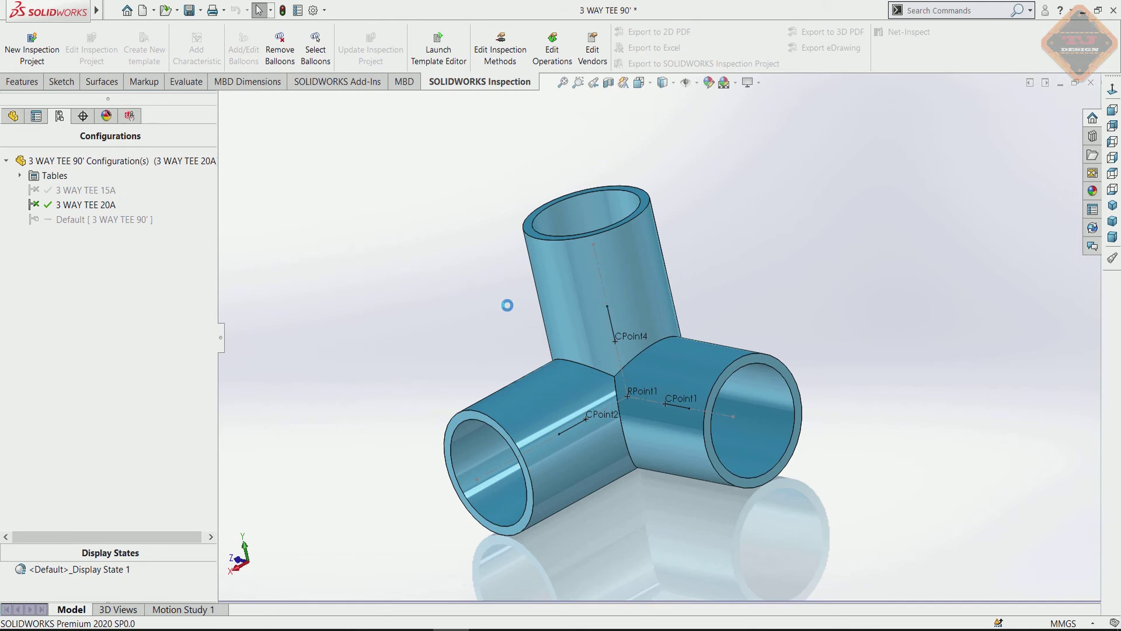
pyautogui.moveTo(509, 305)
pyautogui.mouseDown(button='middle')
pyautogui.moveTo(654, 296)
pyautogui.moveTo(549, 284)
pyautogui.mouseUp(button='middle')
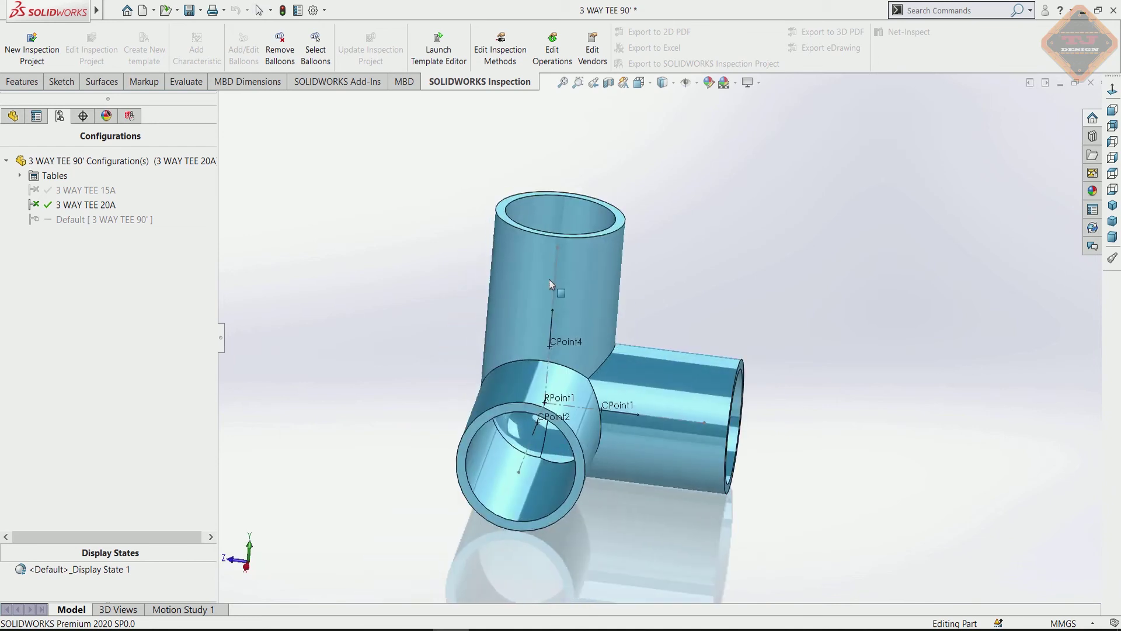
pyautogui.click(12, 116)
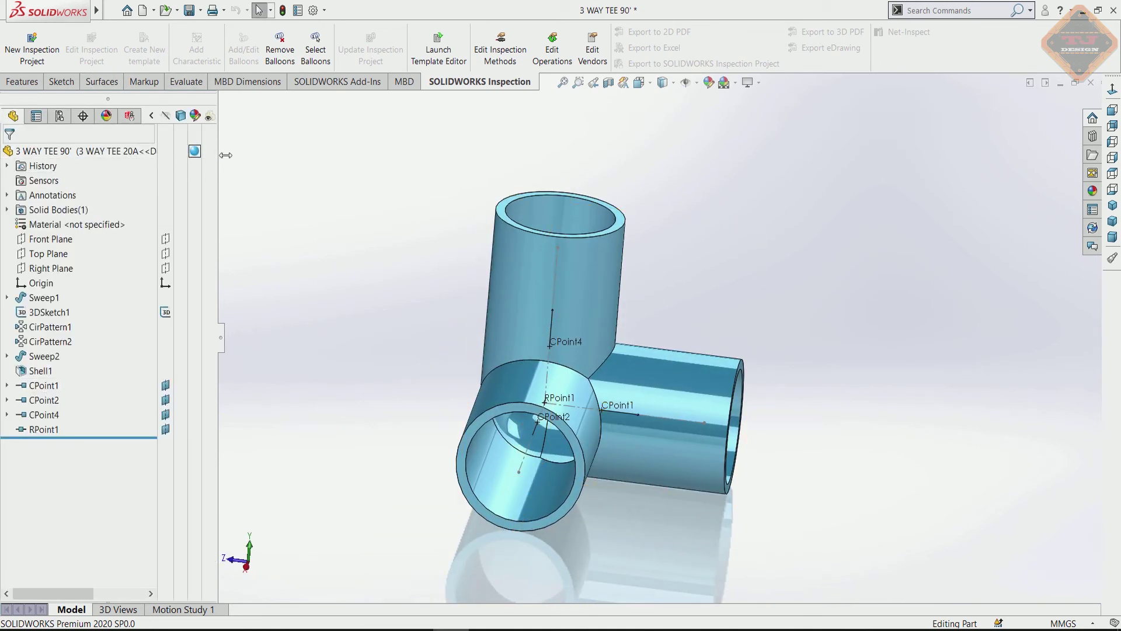
# Turn on the SOLIDWORKS Routing add-in
pyautogui.moveTo(226, 155); pyautogui.dragTo(211, 160)
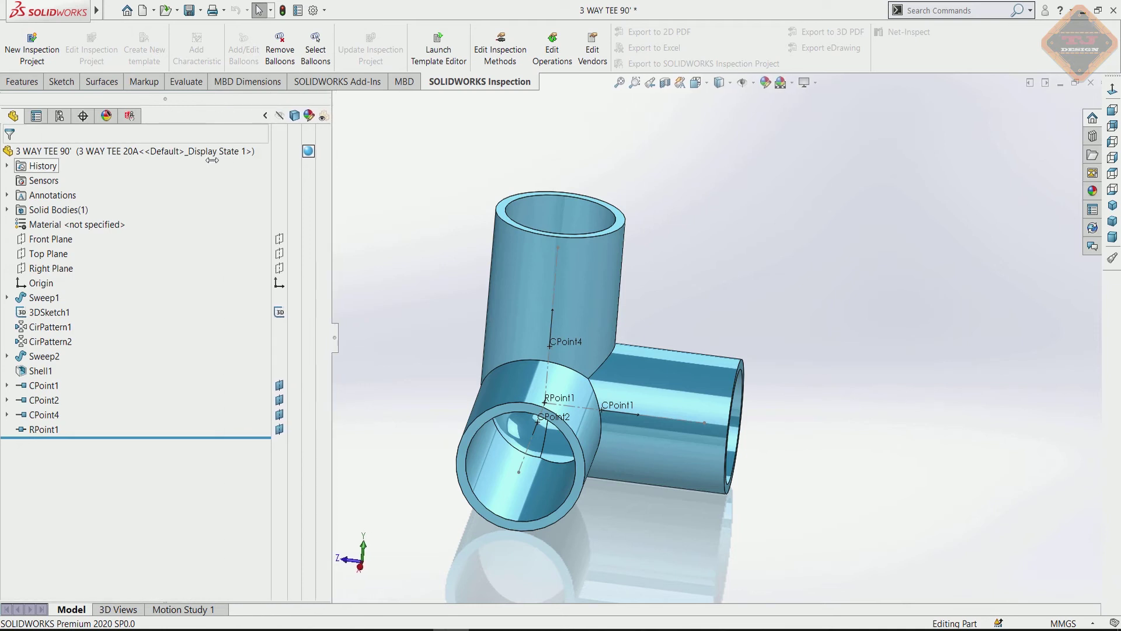
pyautogui.click(42, 385)
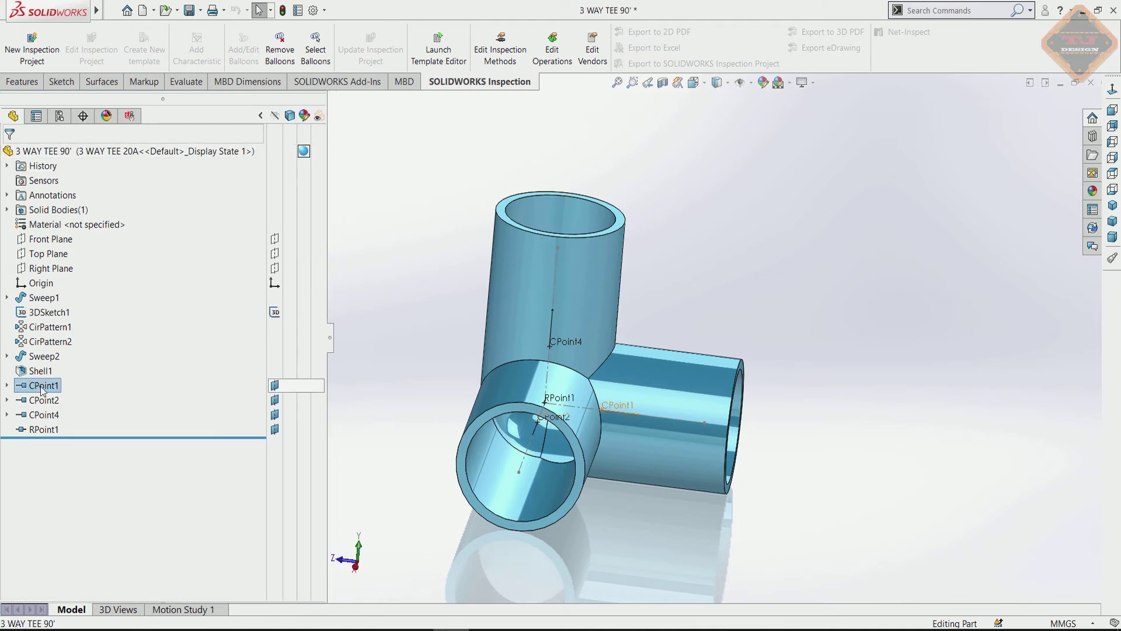
pyautogui.click(383, 241)
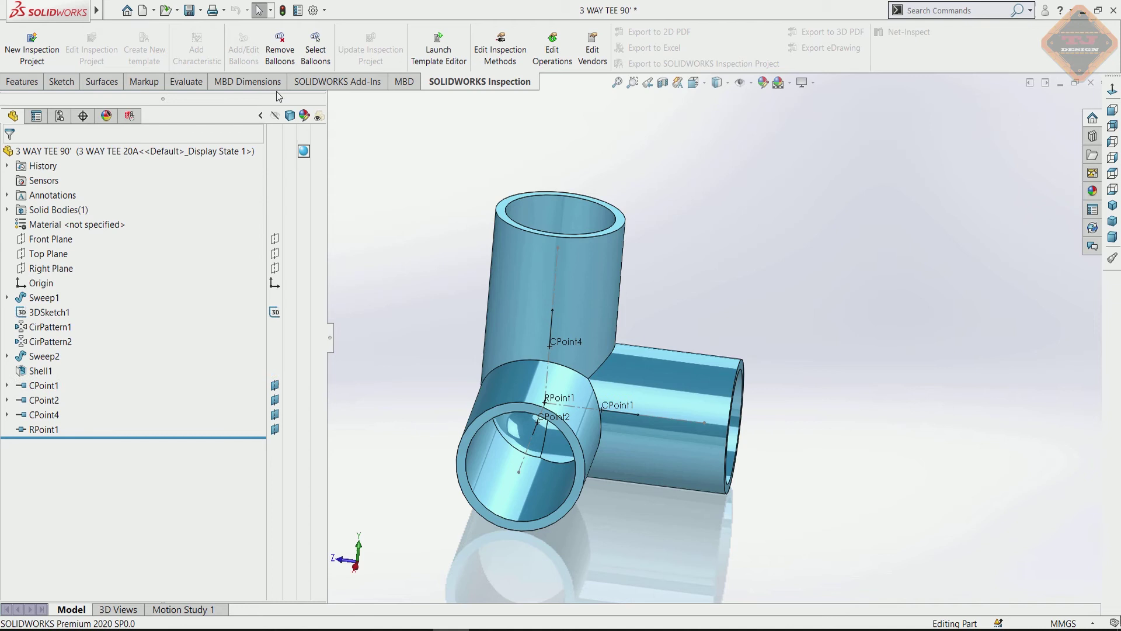
pyautogui.click(334, 82)
pyautogui.click(277, 52)
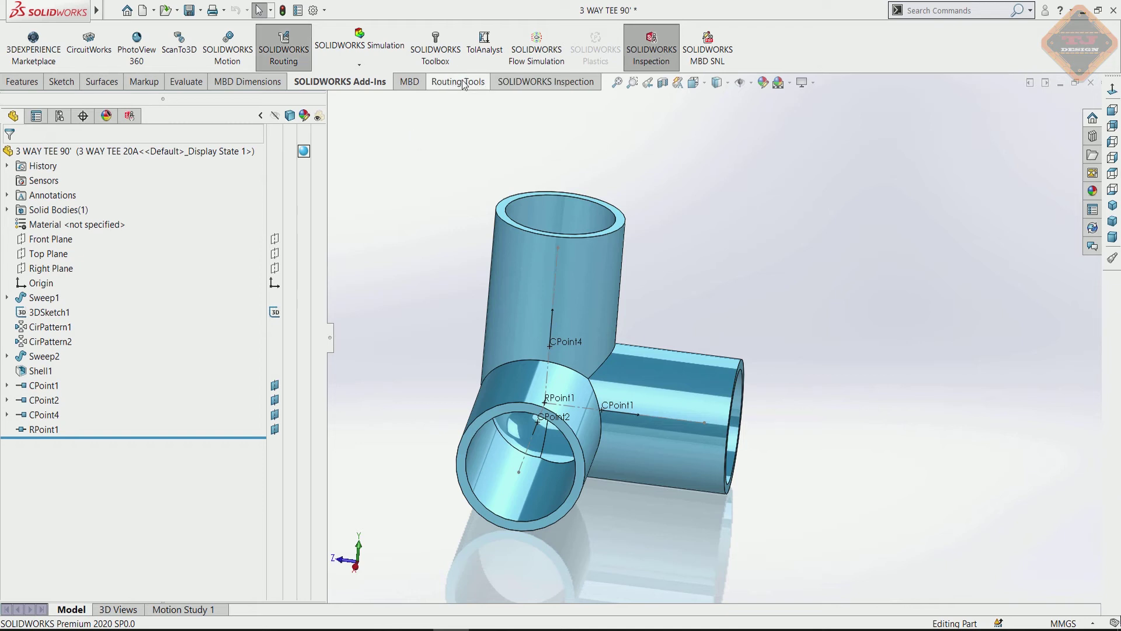
pyautogui.click(463, 85)
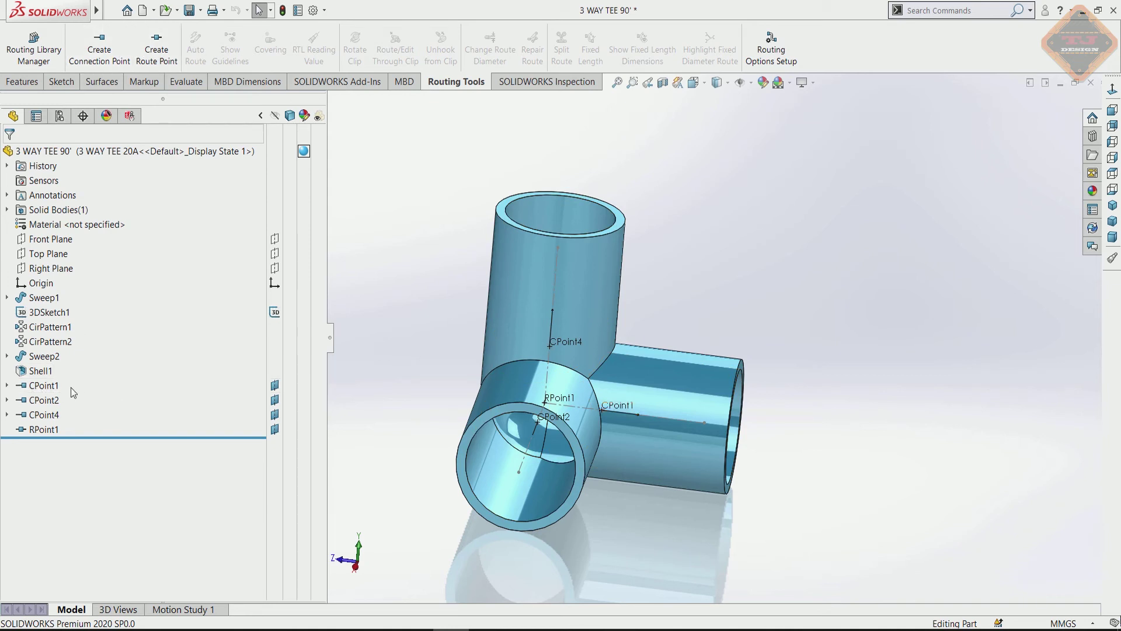
# Set CPoint1's pipe to the PVC PIPE 20A base configuration
pyautogui.click(48, 390)
pyautogui.click(58, 353)
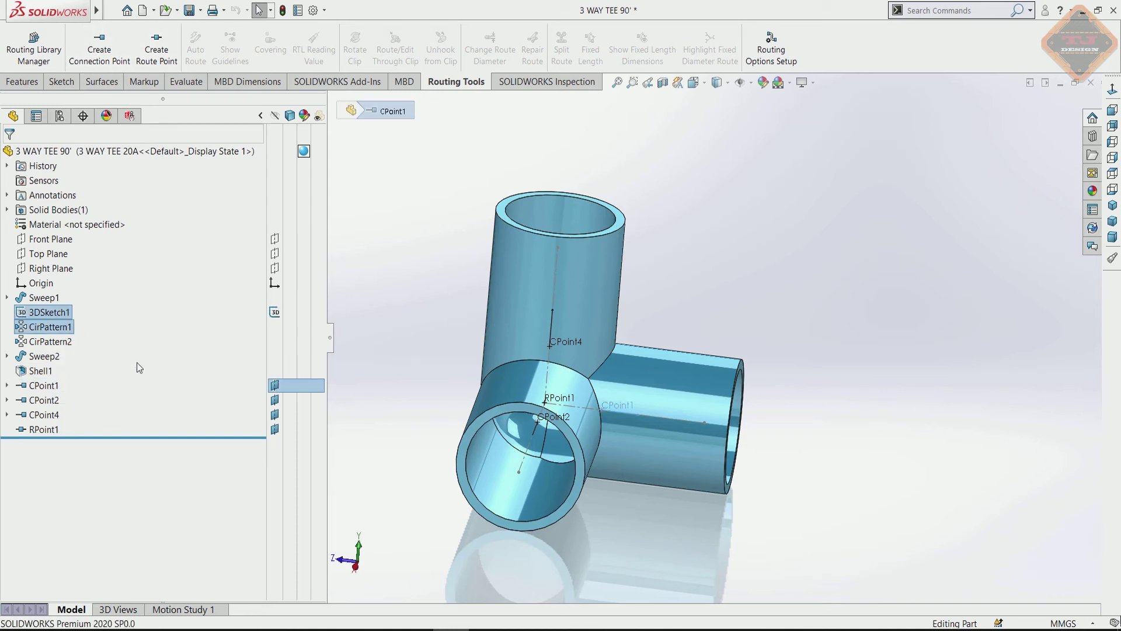
pyautogui.click(141, 464)
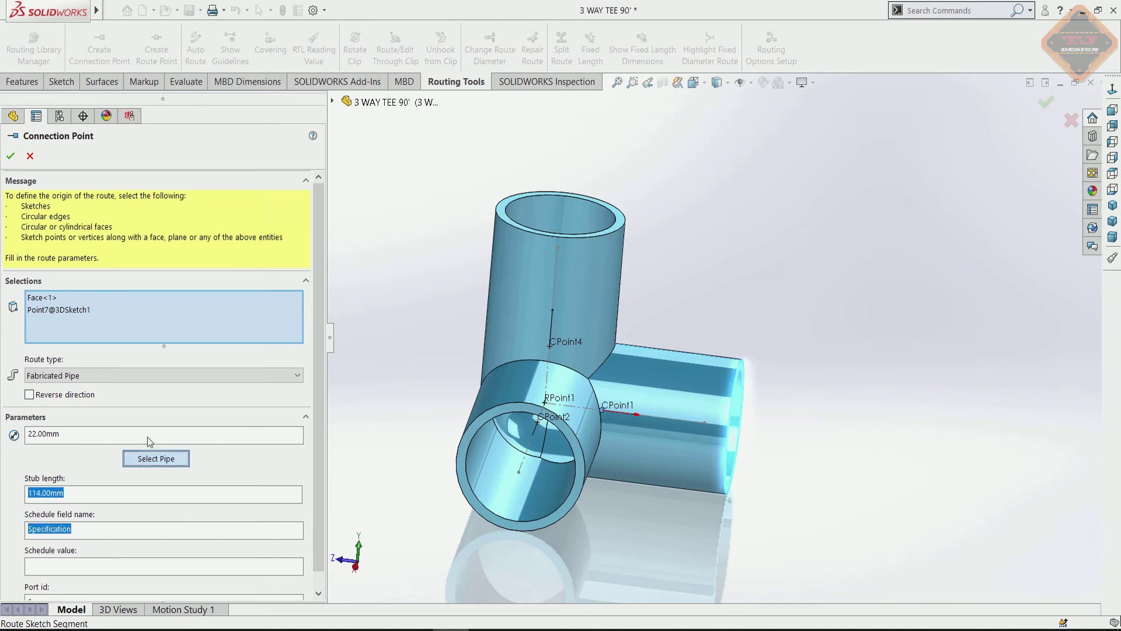
pyautogui.click(110, 274)
pyautogui.click(65, 308)
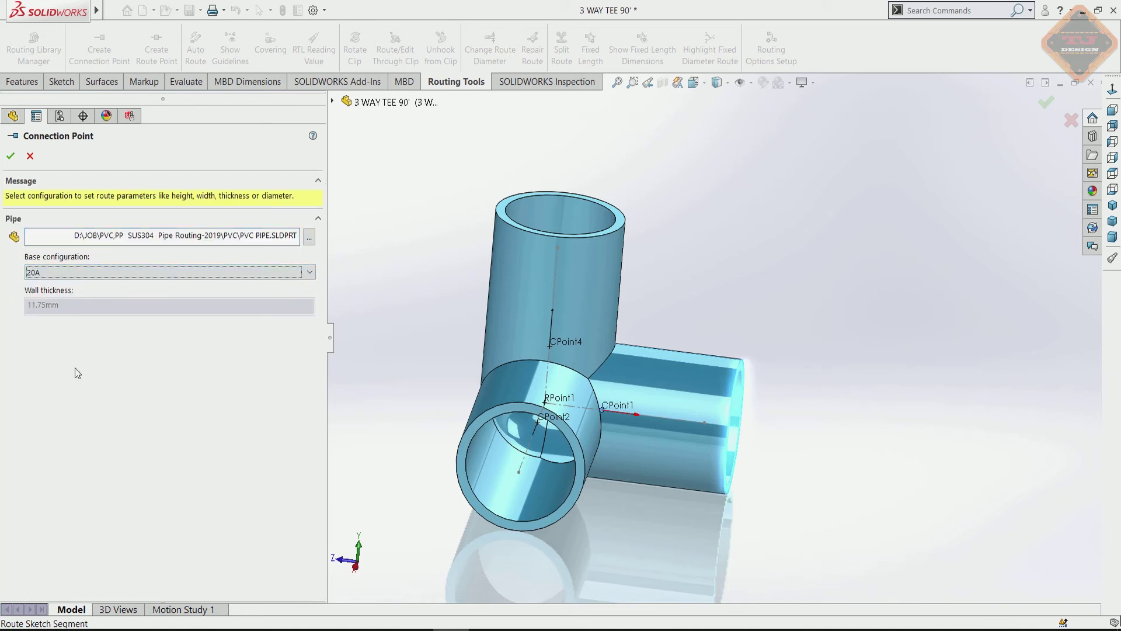
pyautogui.moveTo(212, 242); pyautogui.dragTo(70, 237)
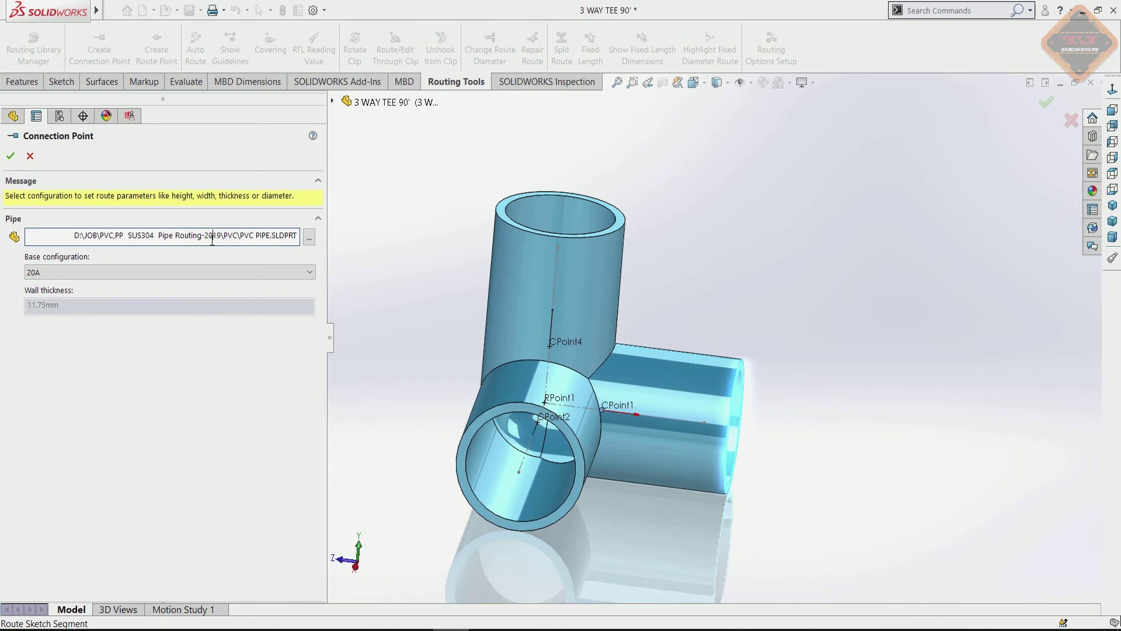
pyautogui.click(10, 156)
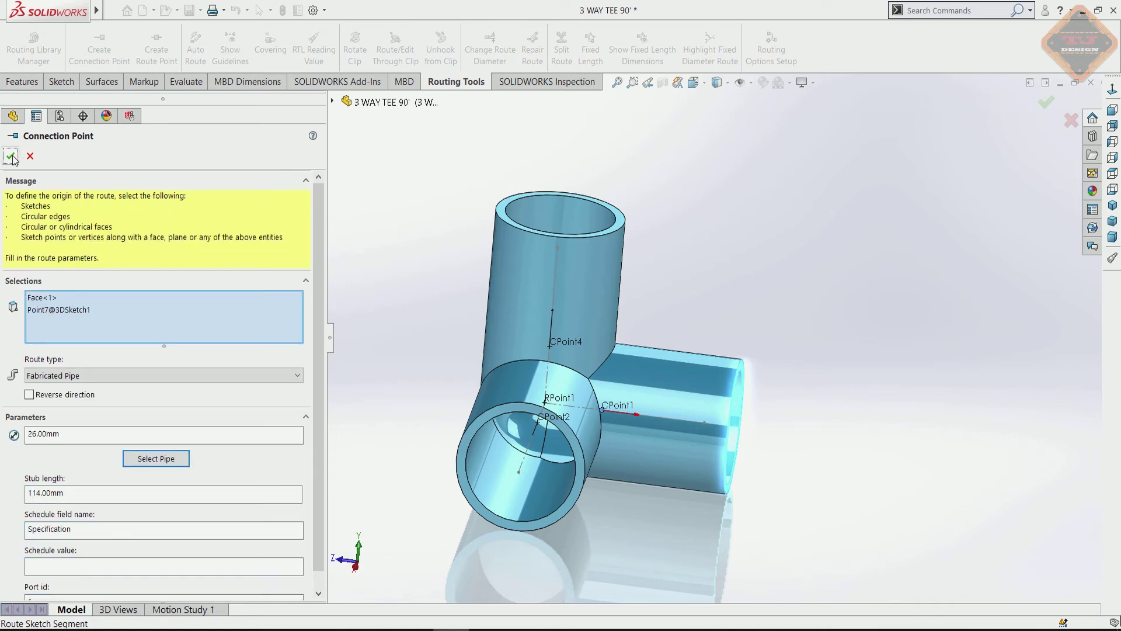
pyautogui.click(10, 156)
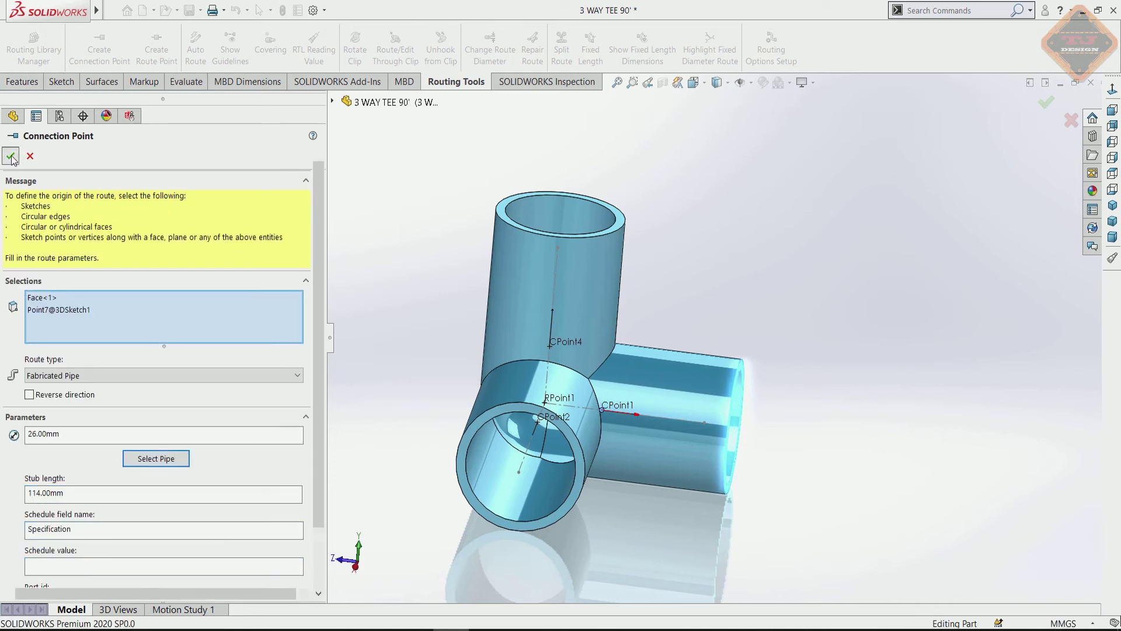
# Set CPoint2's pipe size to 20A
pyautogui.click(44, 400)
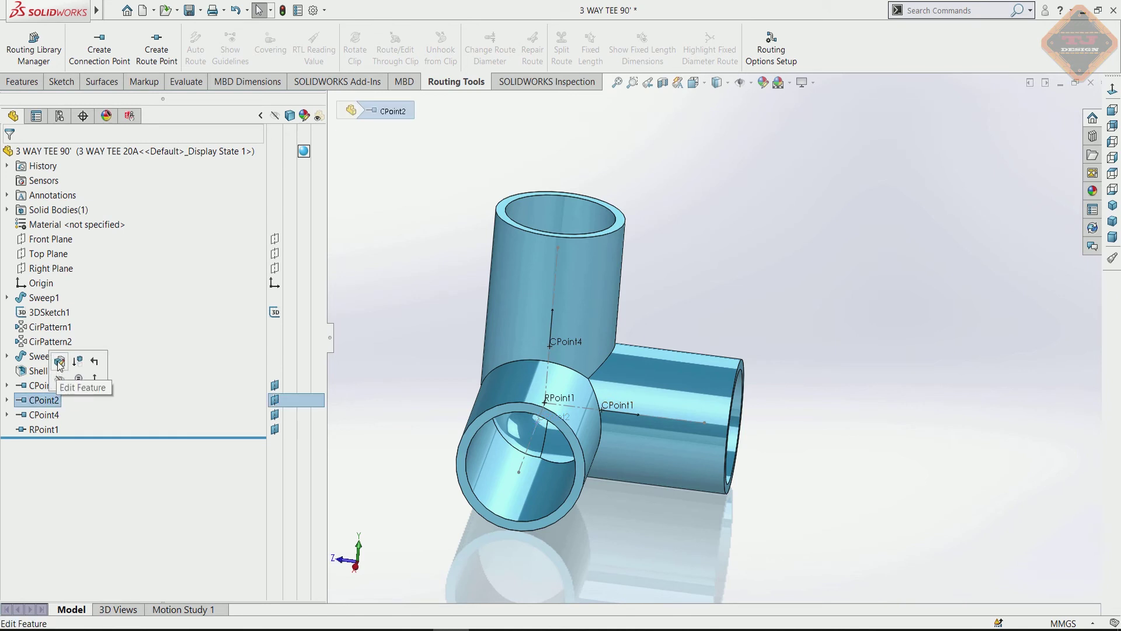
pyautogui.click(148, 459)
pyautogui.click(91, 272)
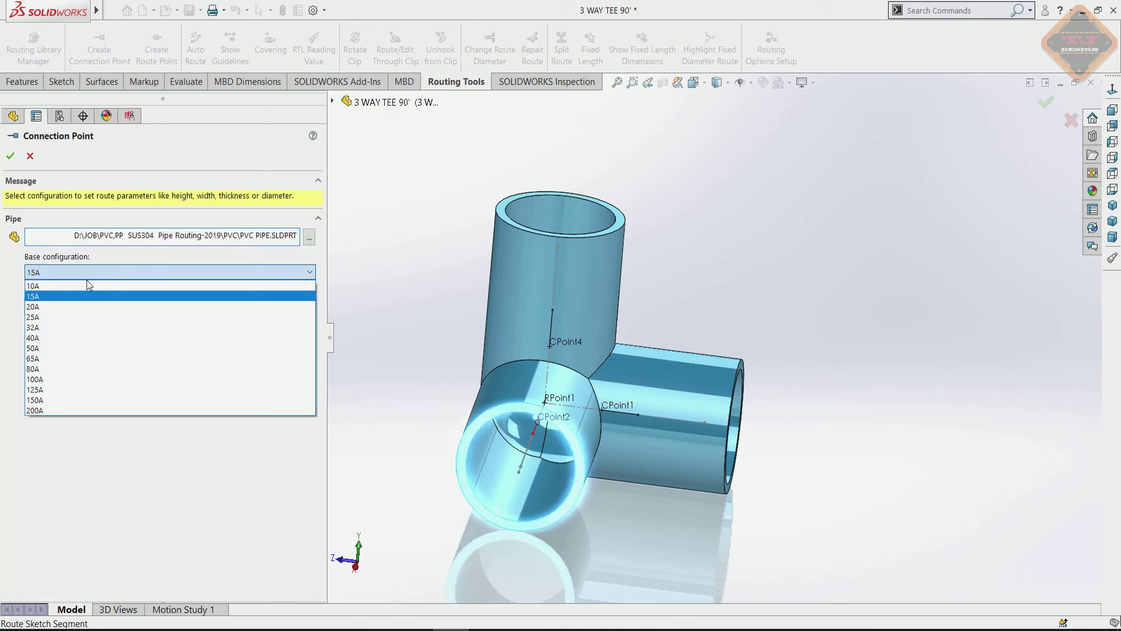
pyautogui.click(64, 306)
pyautogui.click(10, 156)
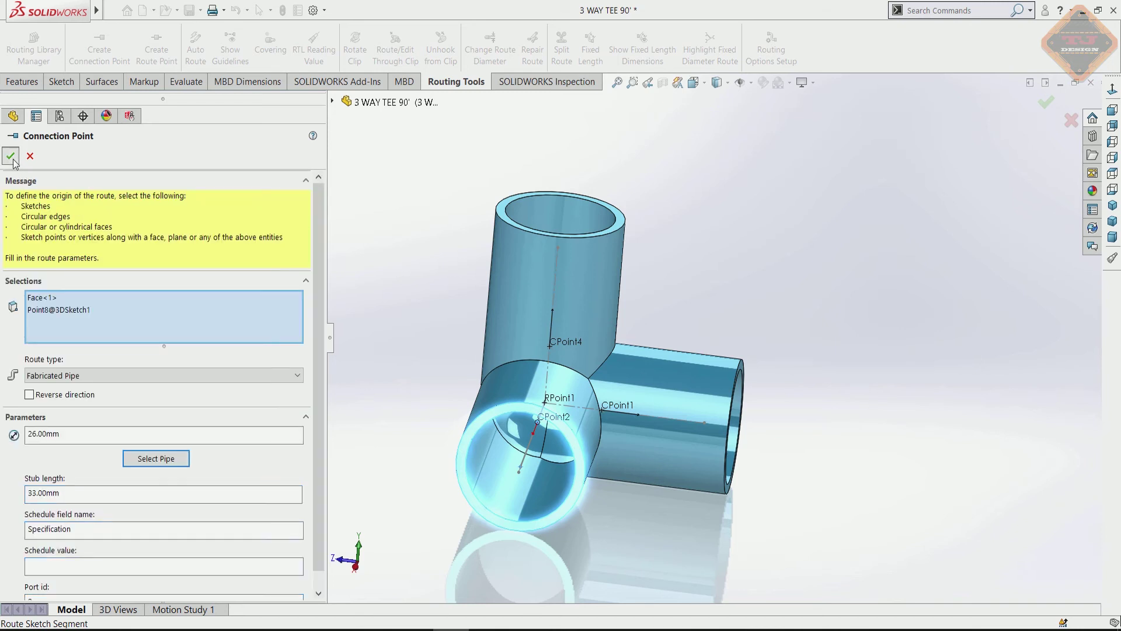
pyautogui.click(11, 156)
# Set CPoint4's pipe to 20A, giving a 26.00 mm connection diameter
pyautogui.click(44, 415)
pyautogui.click(56, 379)
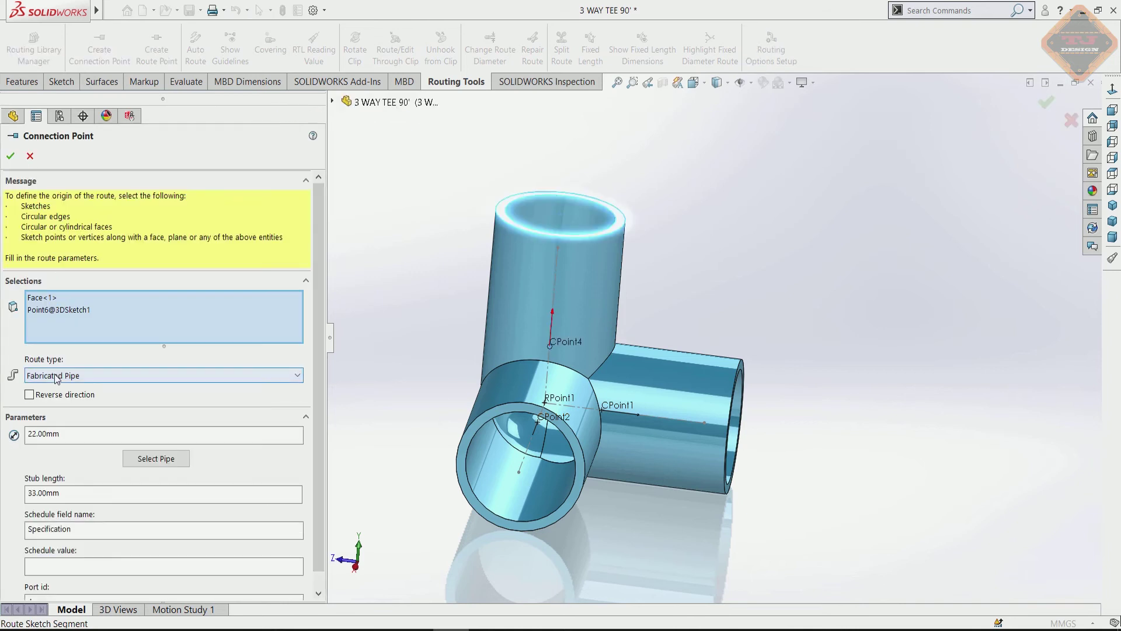
pyautogui.click(131, 460)
pyautogui.click(78, 272)
pyautogui.click(65, 298)
pyautogui.click(10, 156)
pyautogui.click(10, 156)
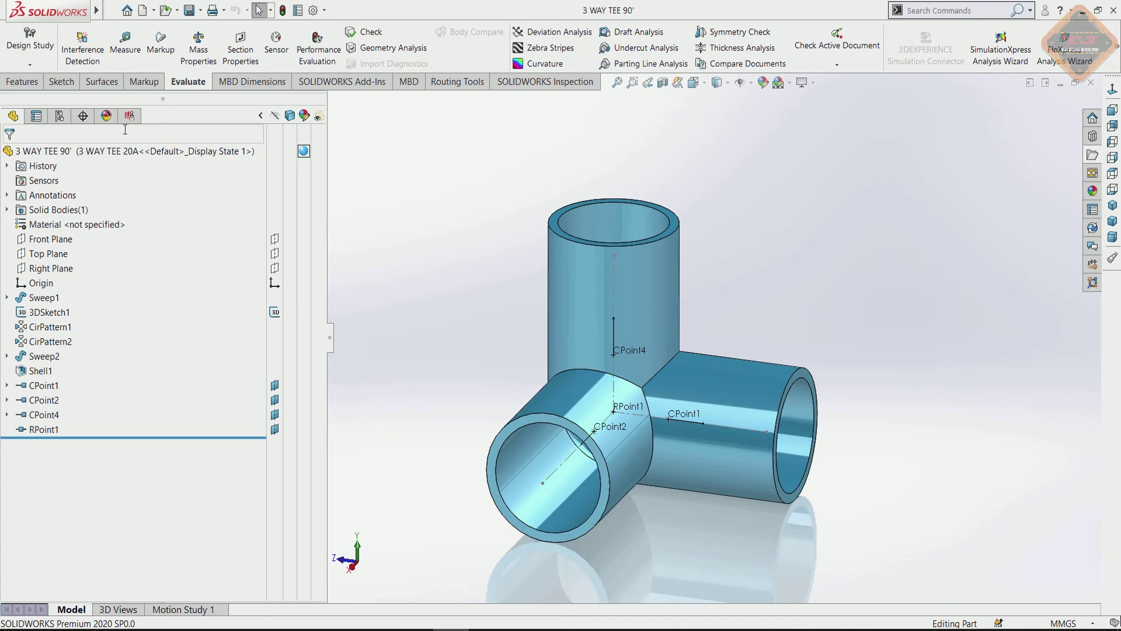
# Measure the front opening's inner edge and the right opening's end face, then close Measure
pyautogui.click(125, 43)
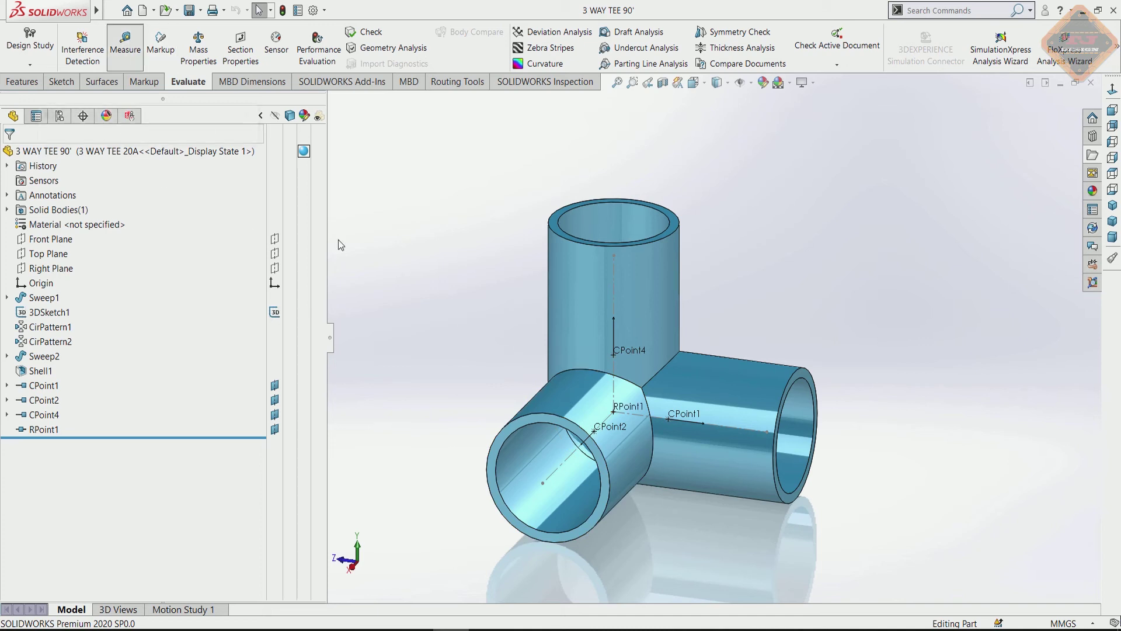
pyautogui.click(577, 527)
pyautogui.click(724, 549)
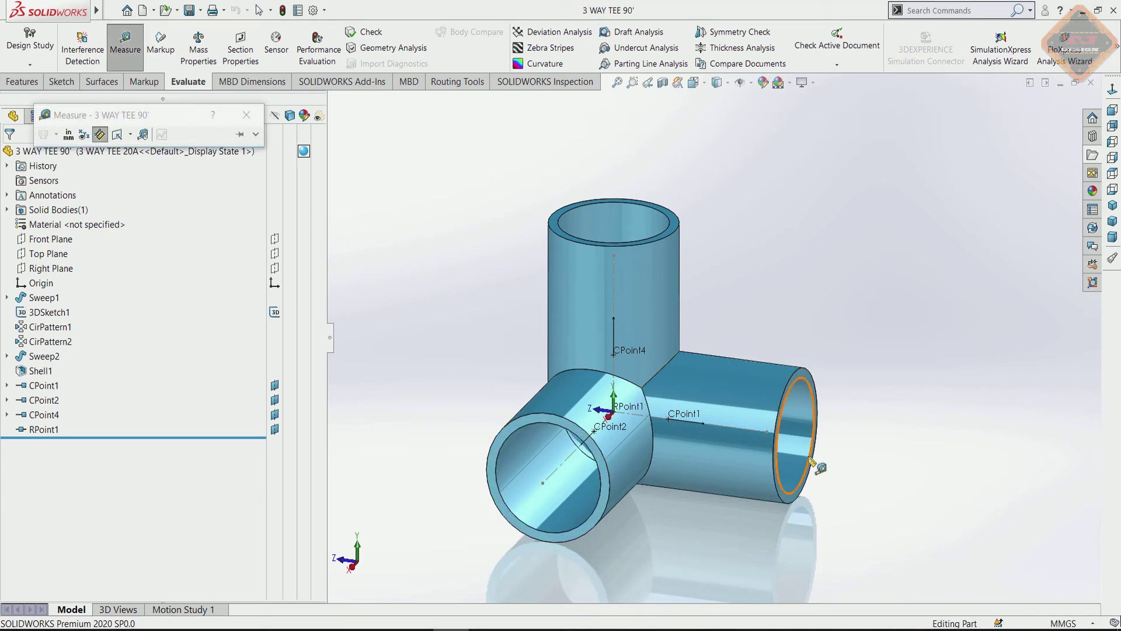
pyautogui.click(807, 455)
pyautogui.click(813, 514)
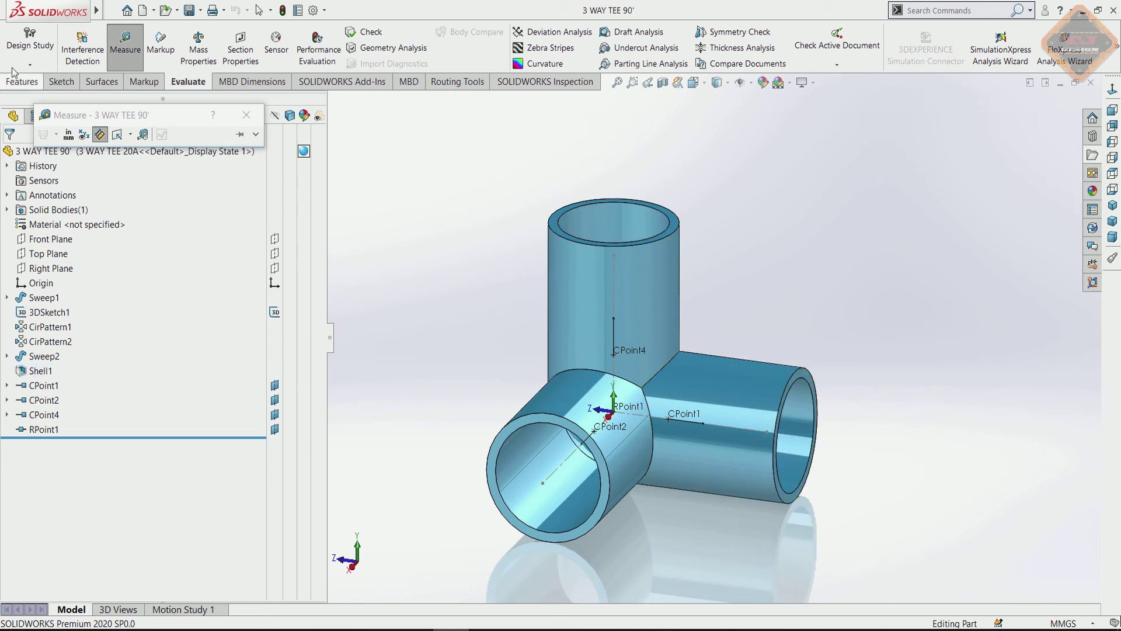
pyautogui.click(246, 114)
# Expand Tables in ConfigurationManager and choose Edit Table on the Design Table
pyautogui.click(64, 116)
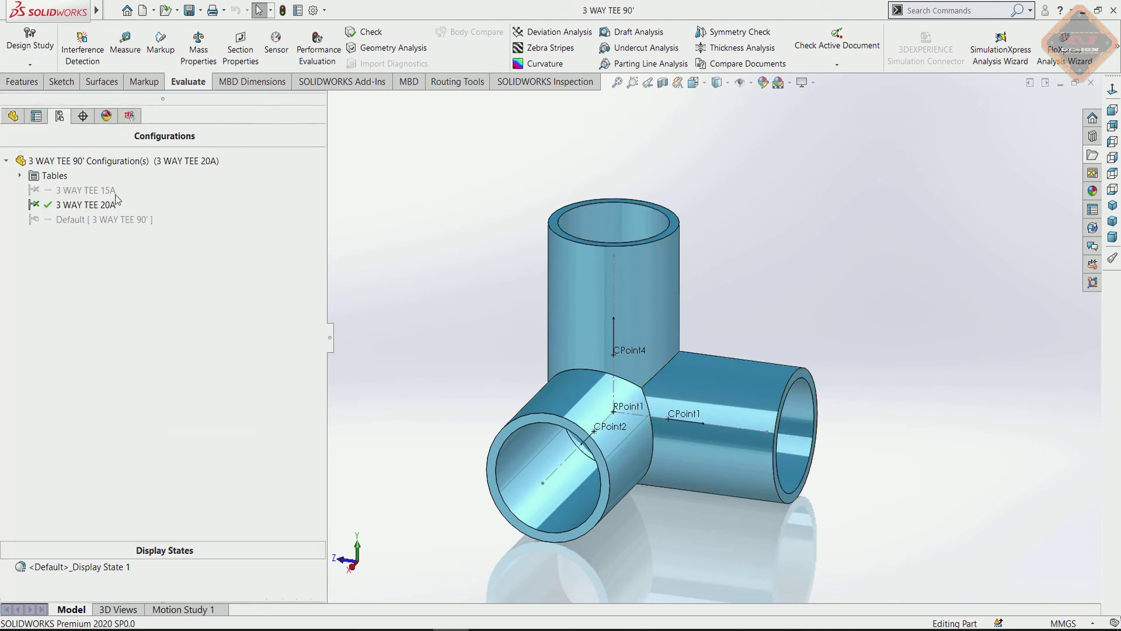
pyautogui.doubleClick(48, 176)
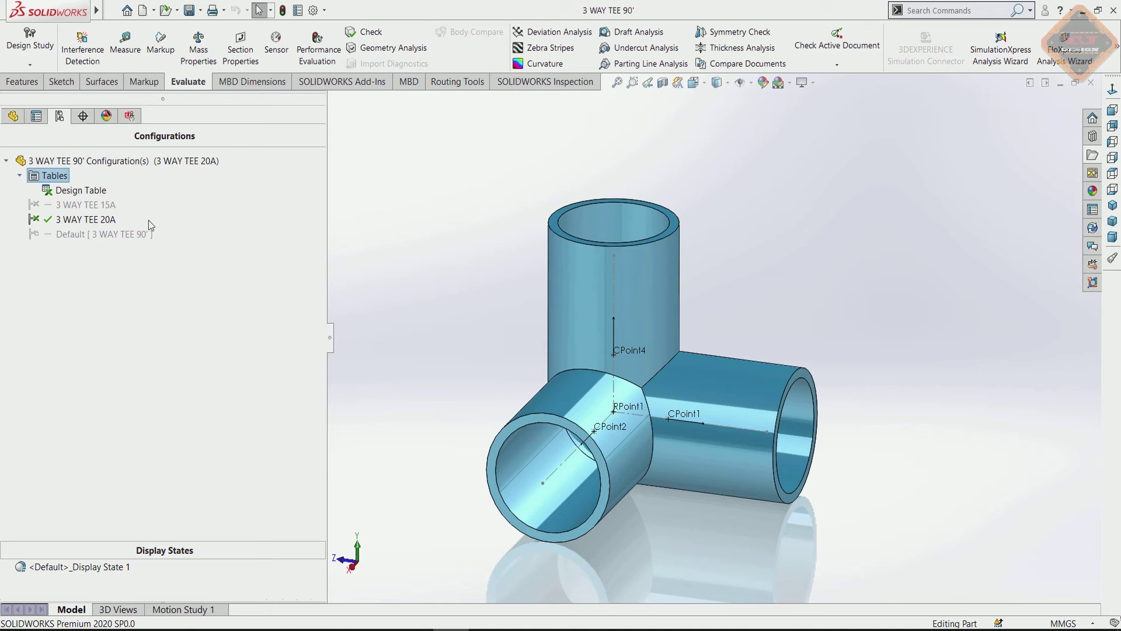
pyautogui.click(75, 191)
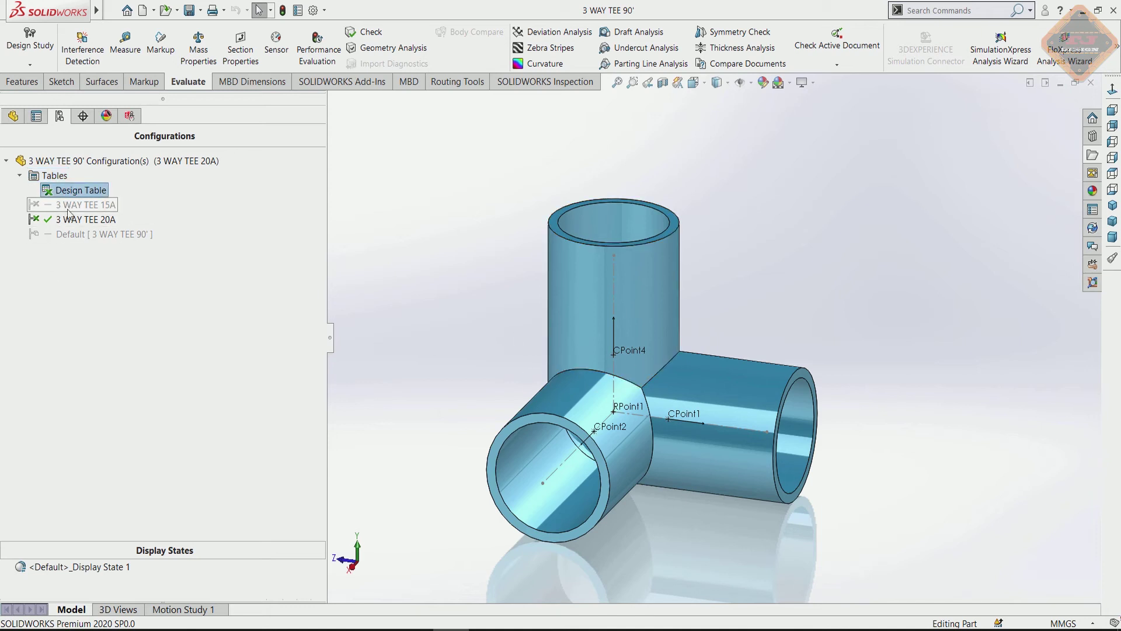
pyautogui.rightClick(75, 191)
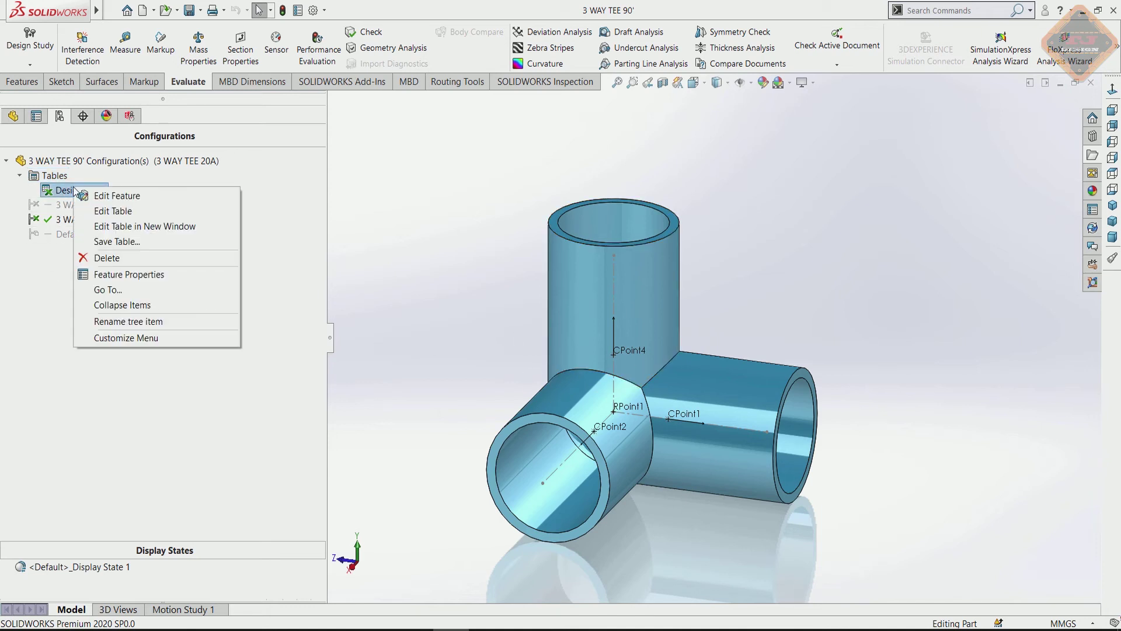
pyautogui.click(125, 212)
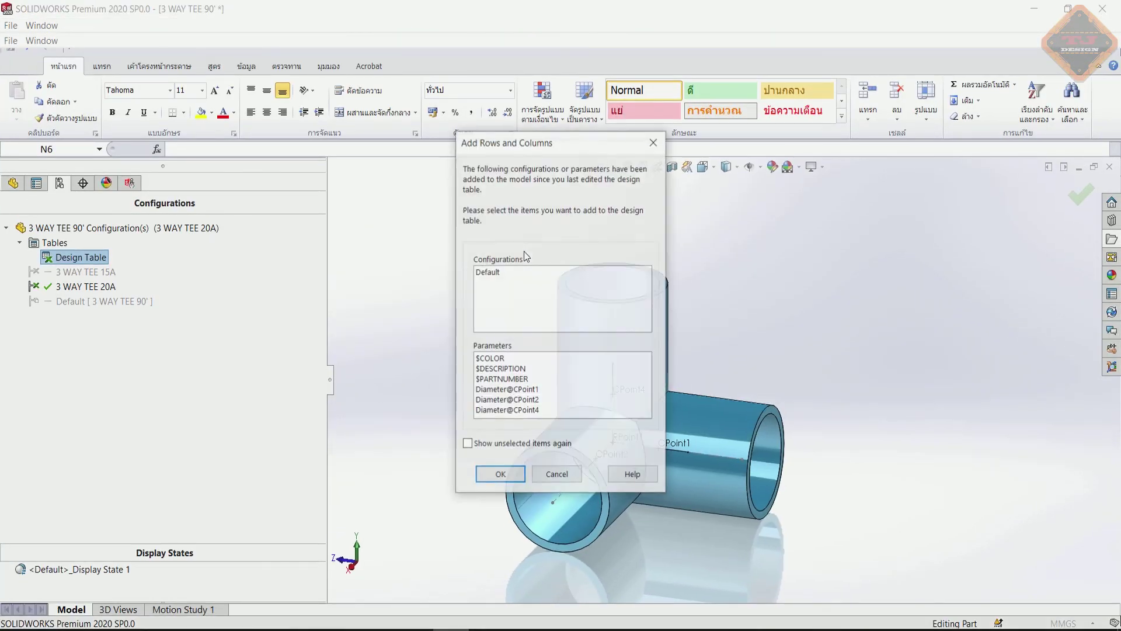
# Skip adding rows or columns and widen the design table to show the 15A and 20A rows
pyautogui.click(500, 475)
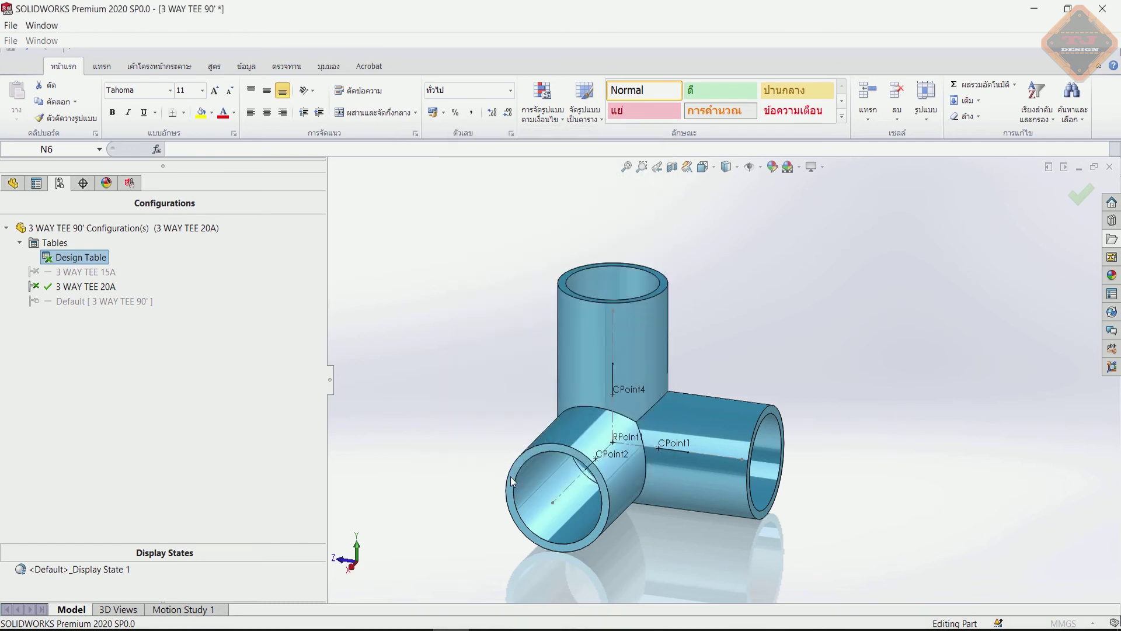
pyautogui.click(475, 395)
pyautogui.click(465, 378)
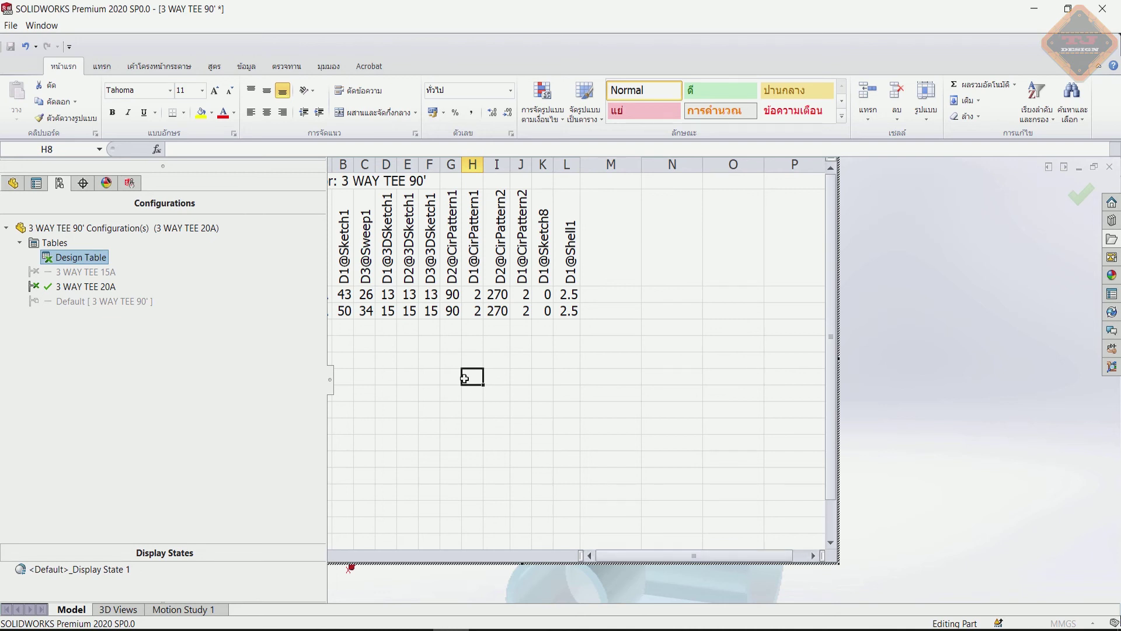
pyautogui.moveTo(326, 317); pyautogui.dragTo(199, 297)
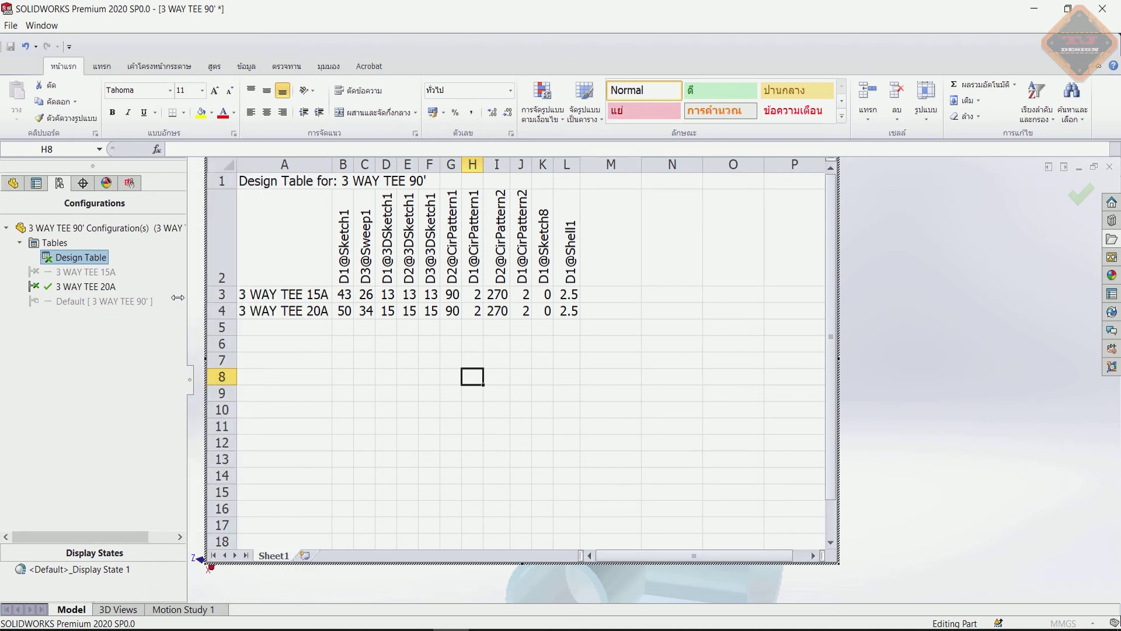
pyautogui.click(403, 349)
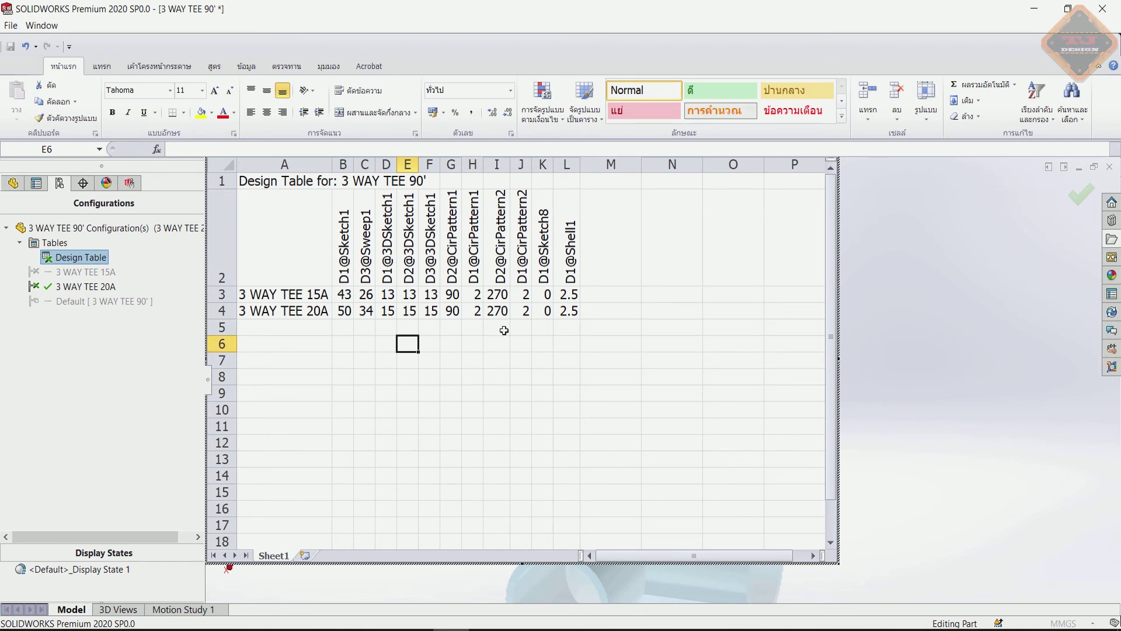
pyautogui.click(473, 374)
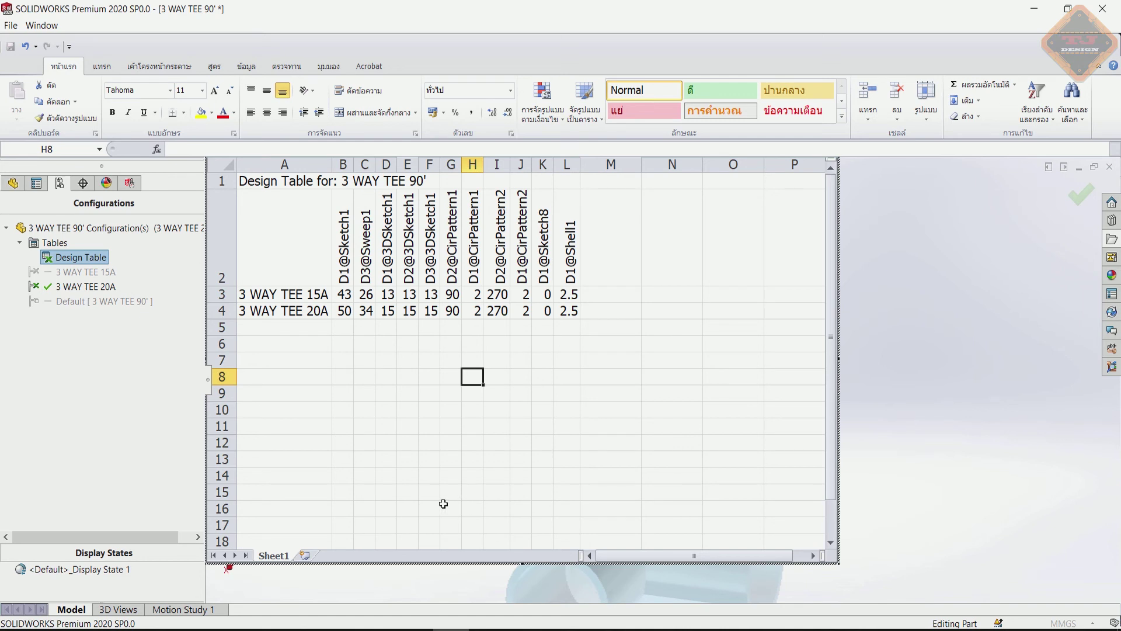
pyautogui.click(486, 342)
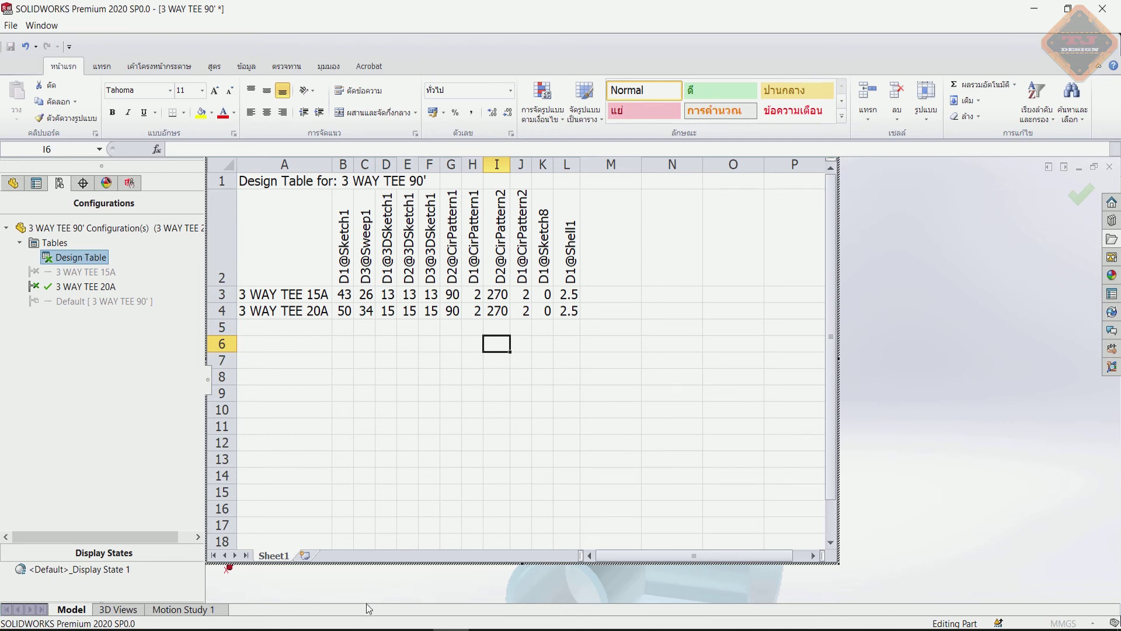
# Place Windows Calculator beside the design table and clear it to 0
pyautogui.hotkey('alt', 'Tab')
pyautogui.moveTo(665, 167); pyautogui.dragTo(773, 168)
pyautogui.click(819, 331)
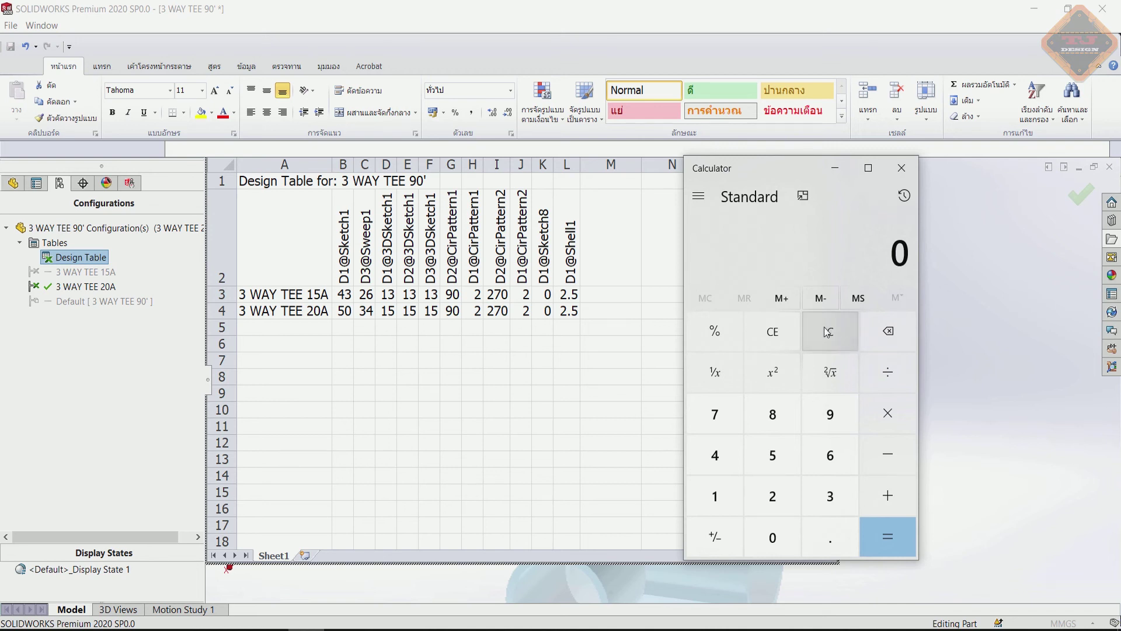
# Compute 26 − 22 and set the 15A D1@Shell1 wall thickness (cell L3) to 2
pyautogui.write('26 - ')
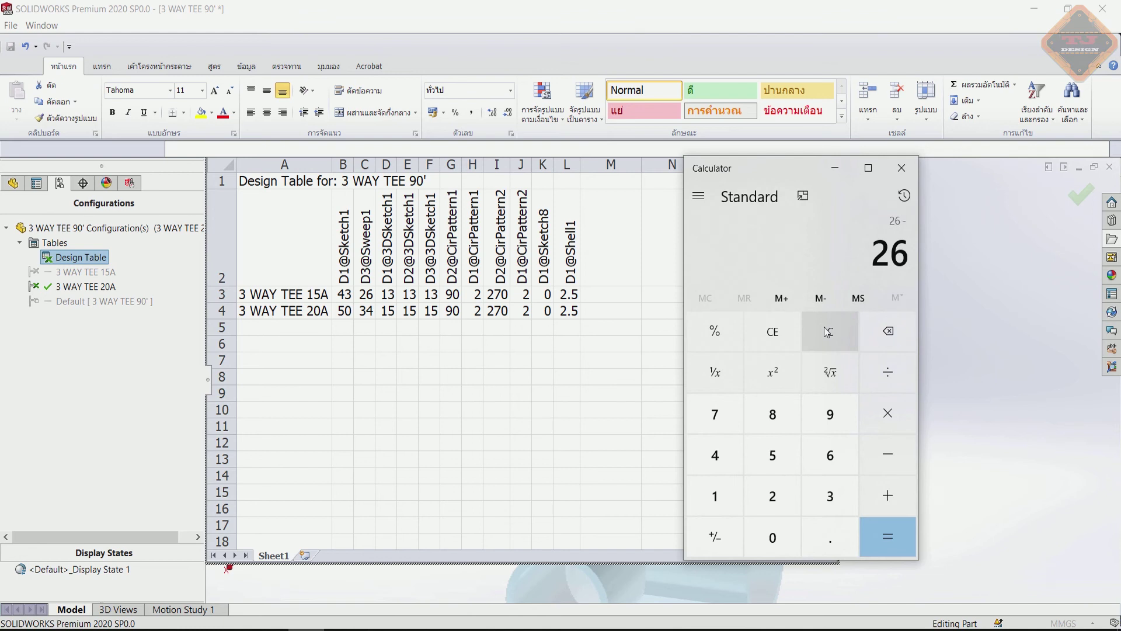
pyautogui.write('22')
pyautogui.press('Return')
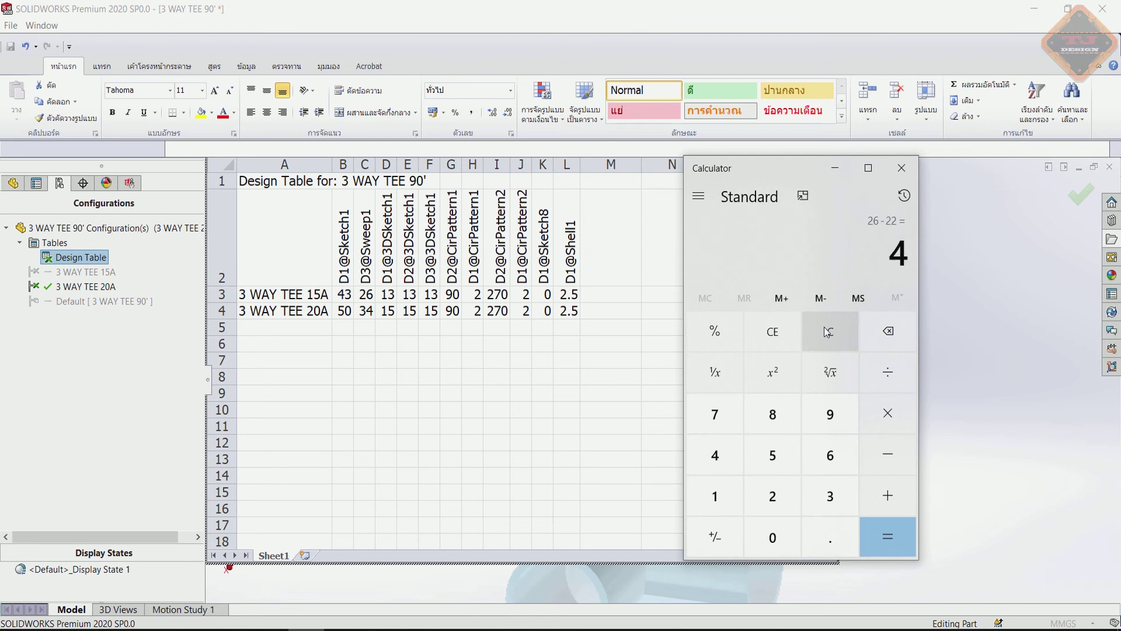
pyautogui.click(597, 293)
pyautogui.click(574, 296)
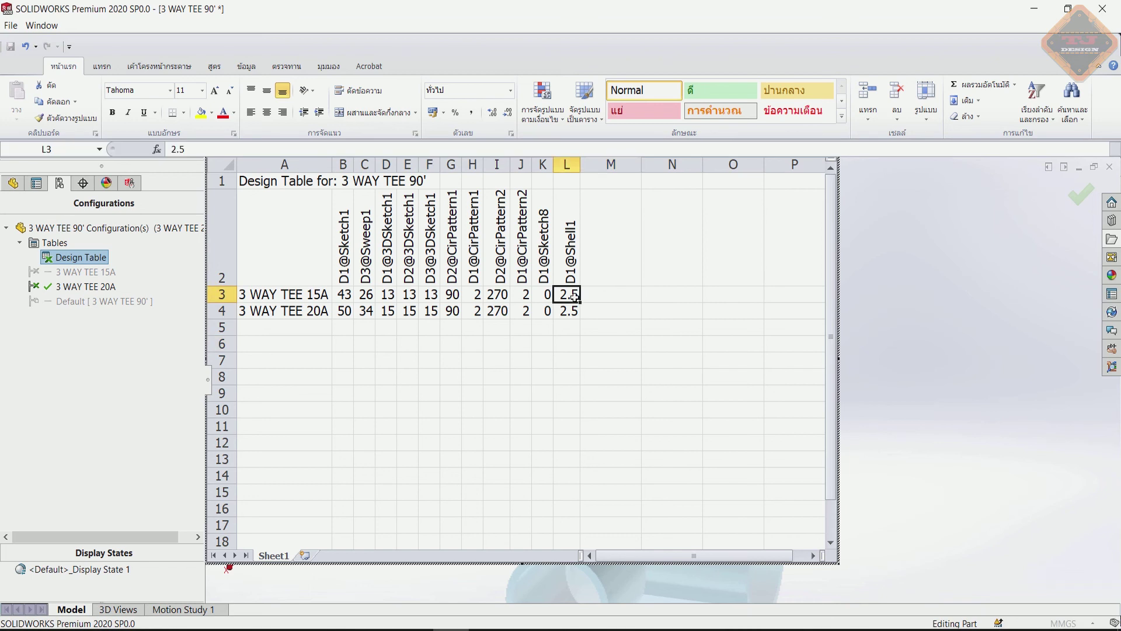
pyautogui.write('4')
pyautogui.click(600, 329)
pyautogui.click(575, 293)
pyautogui.write('2')
pyautogui.click(584, 324)
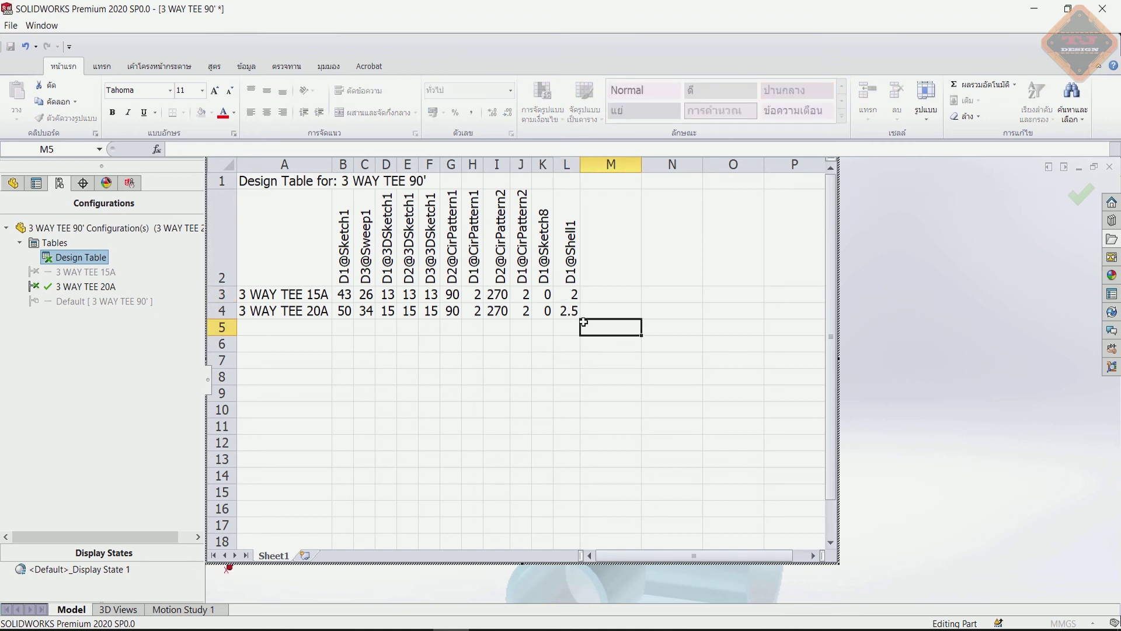
pyautogui.click(568, 301)
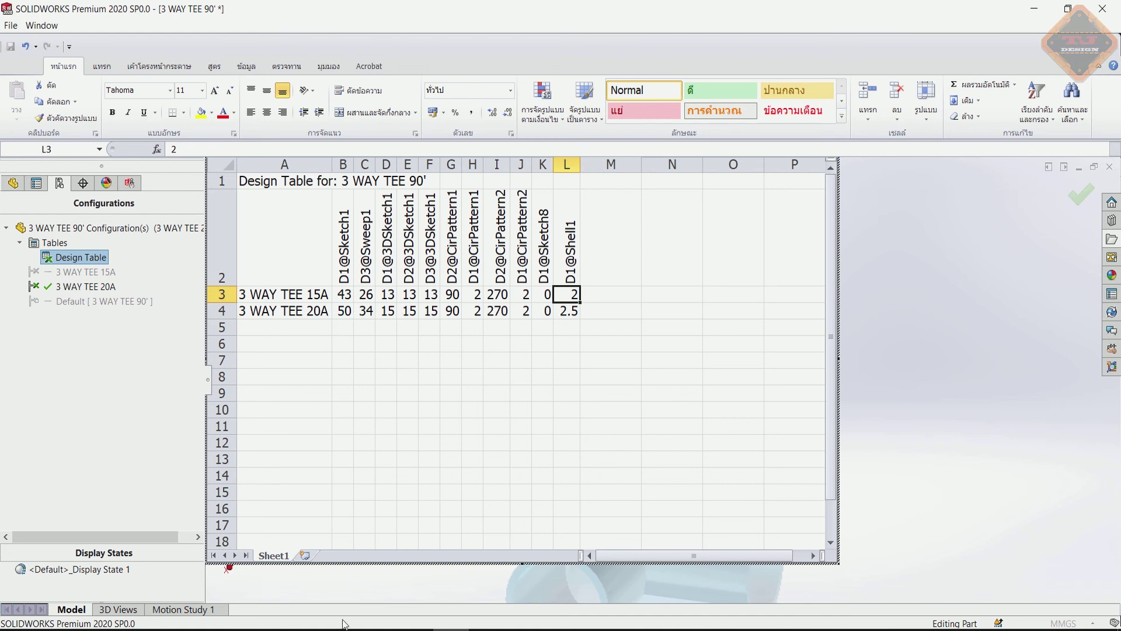
# Compute 34 − 26, set the 20A wall thickness (cell L4) to 4, and apply the table
pyautogui.hotkey('alt', 'Tab')
pyautogui.click(824, 333)
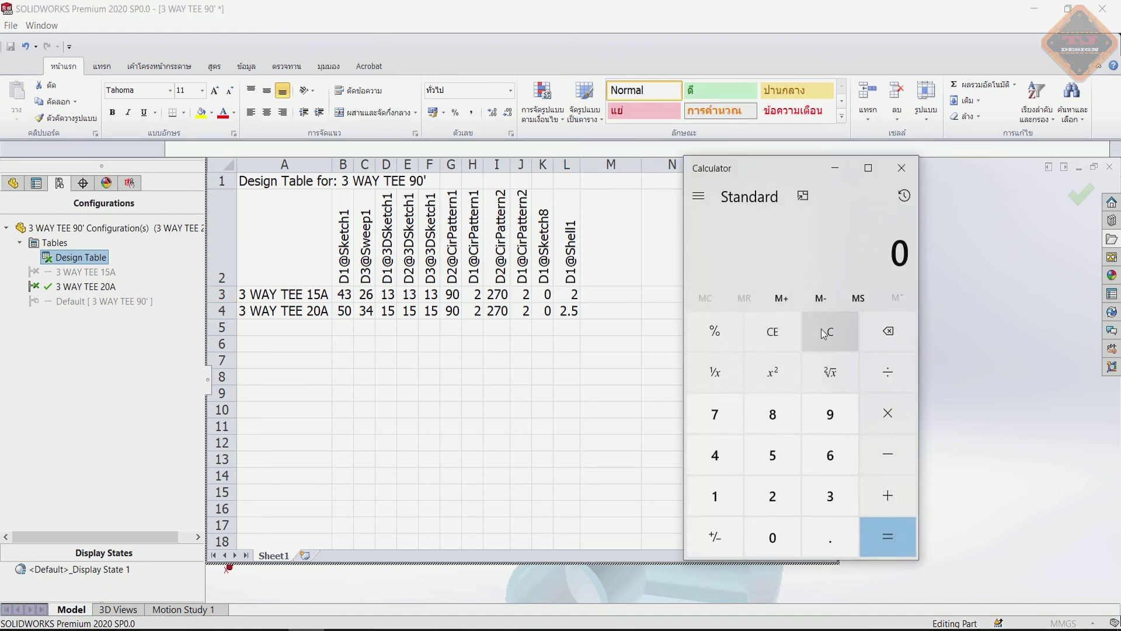
pyautogui.write('34 - ')
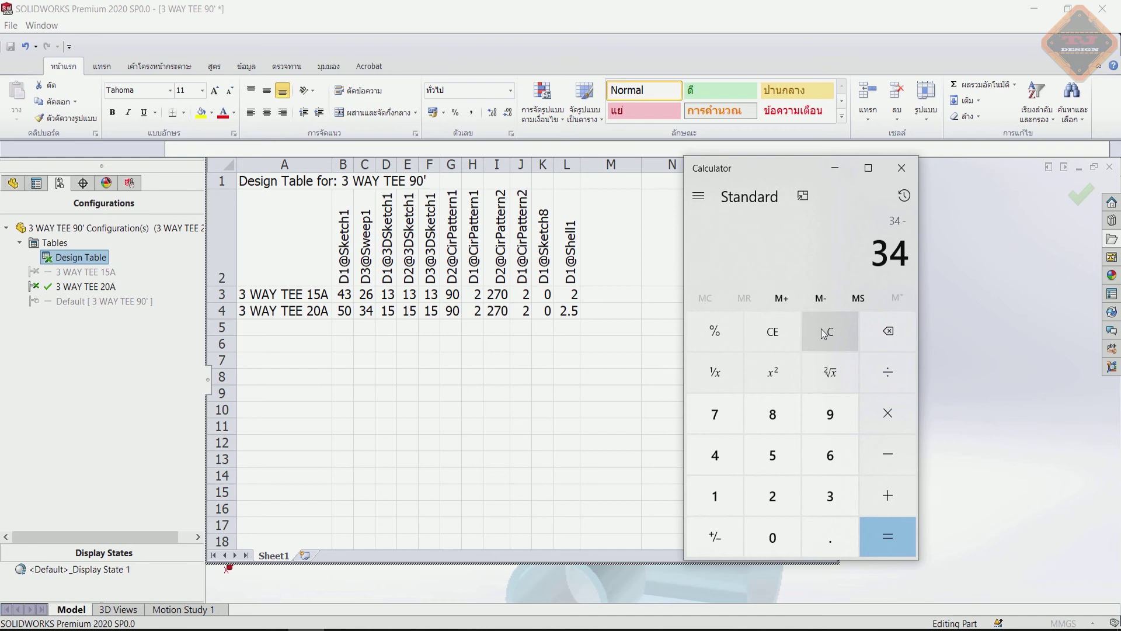
pyautogui.write('26')
pyautogui.press('Return')
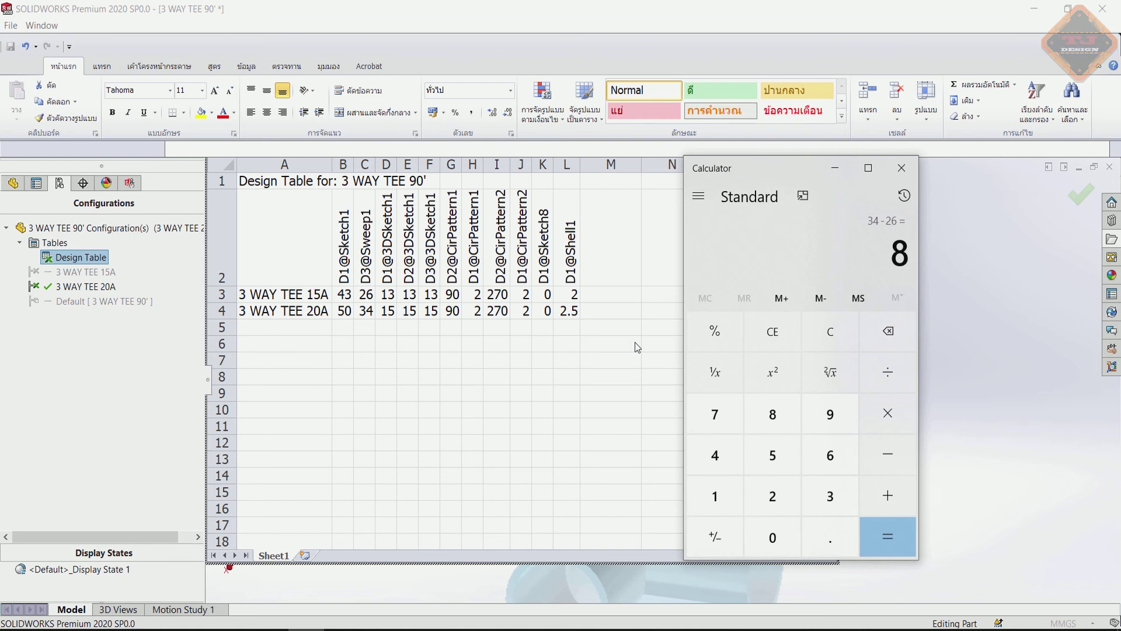
pyautogui.click(637, 347)
pyautogui.click(573, 311)
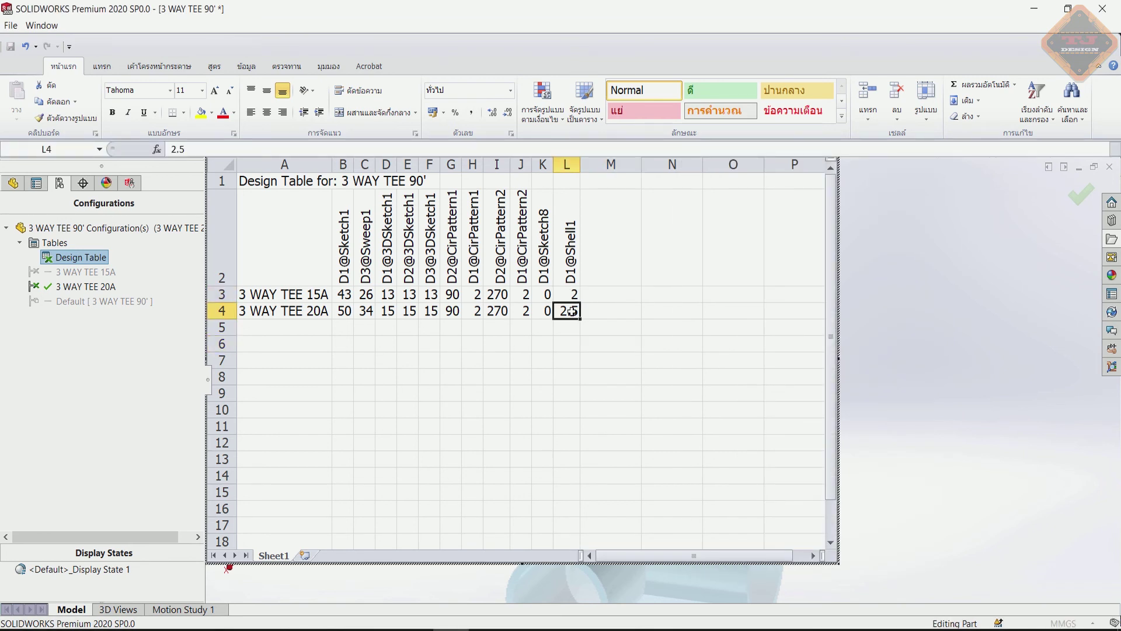
pyautogui.write('4')
pyautogui.click(610, 346)
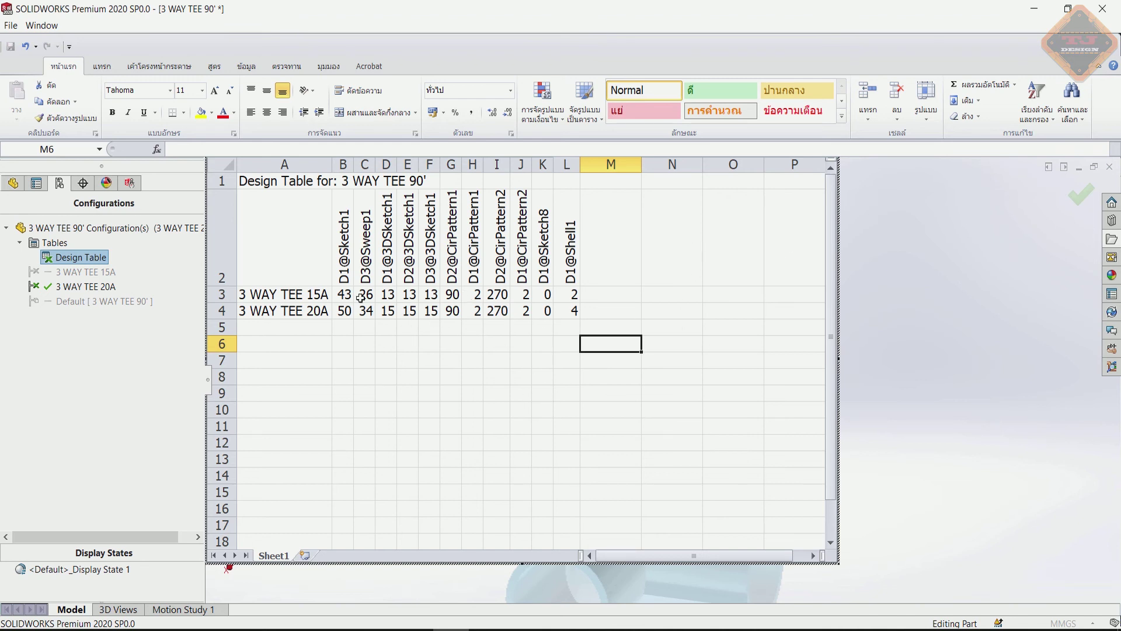
pyautogui.click(905, 261)
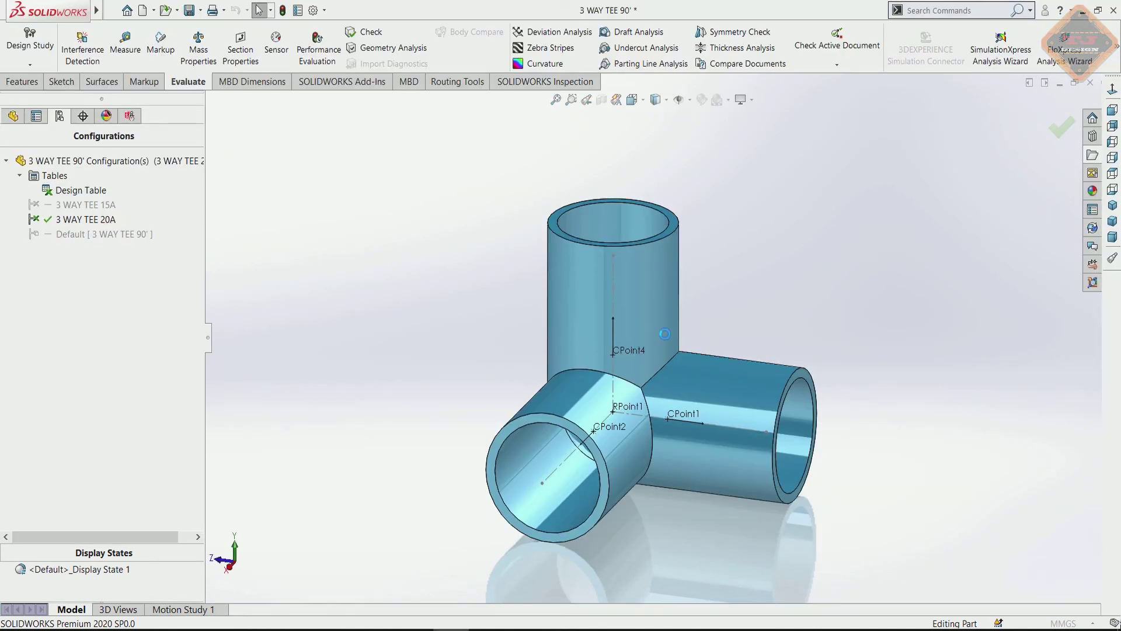
# Measure the tee's opening diameters and make 3 WAY TEE 15A the active configuration
pyautogui.moveTo(577, 377); pyautogui.dragTo(607, 327, button='middle')
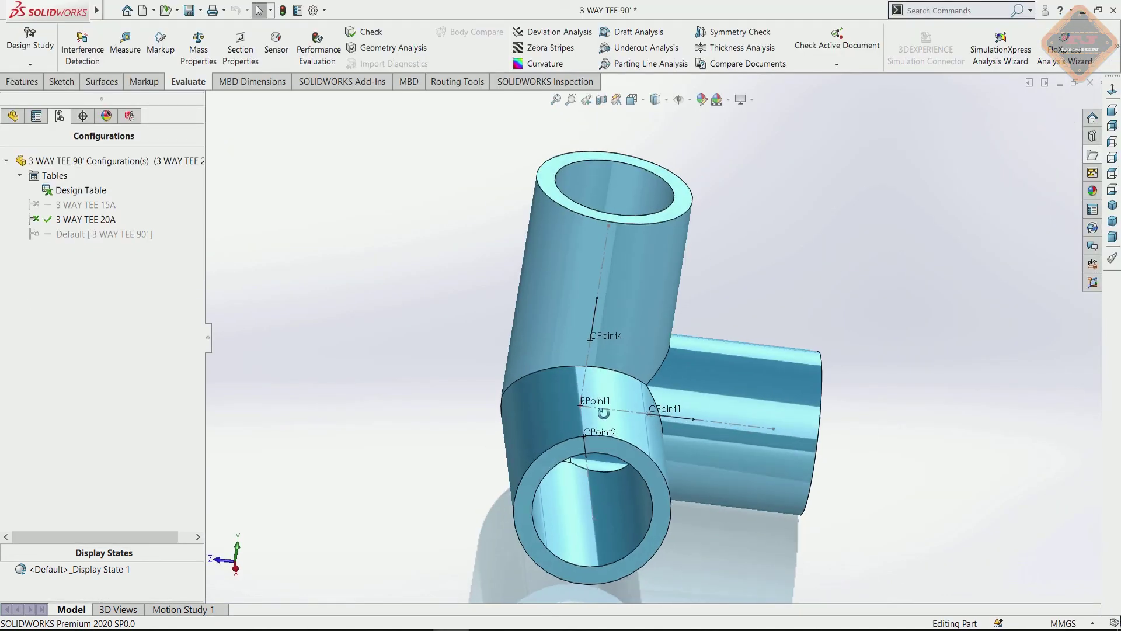
pyautogui.click(125, 44)
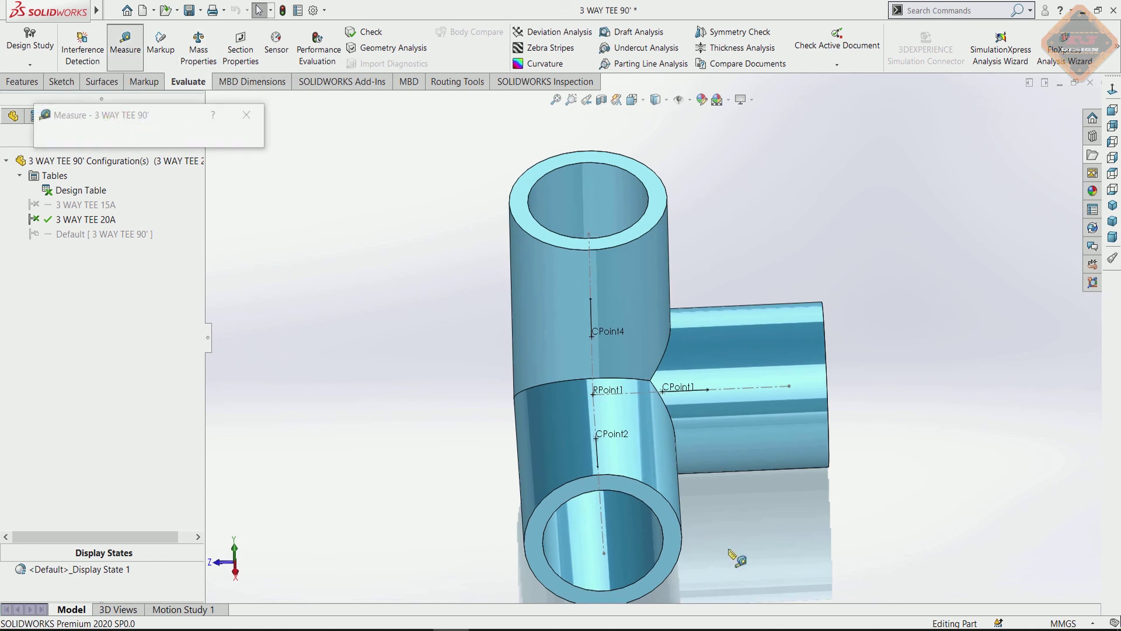
pyautogui.click(654, 576)
pyautogui.moveTo(654, 575); pyautogui.dragTo(685, 273, button='middle')
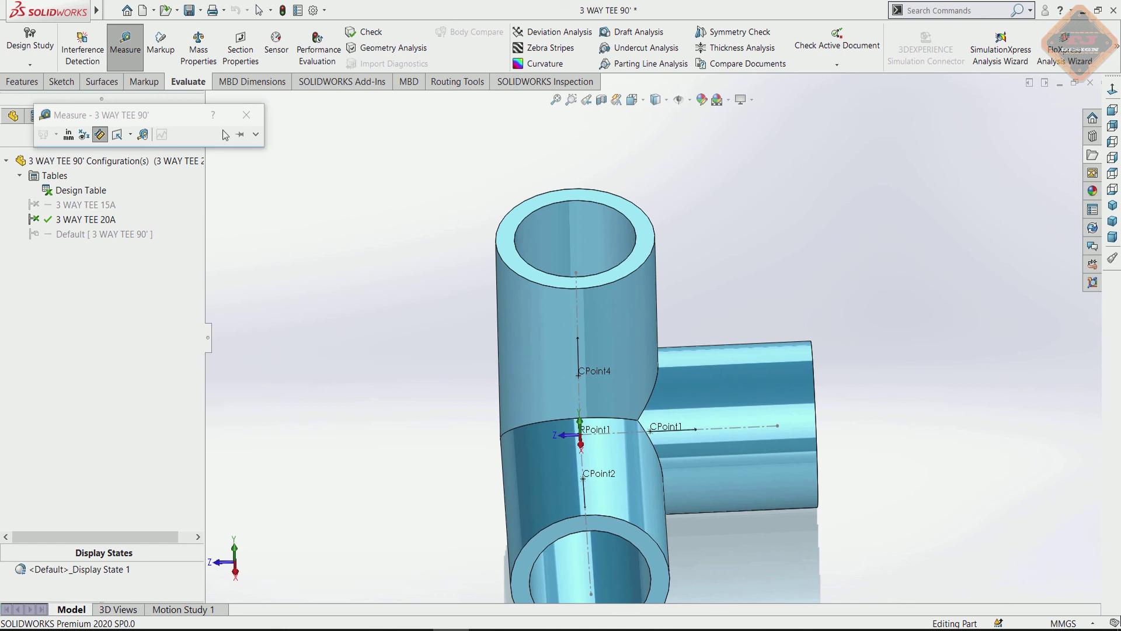
pyautogui.click(55, 203)
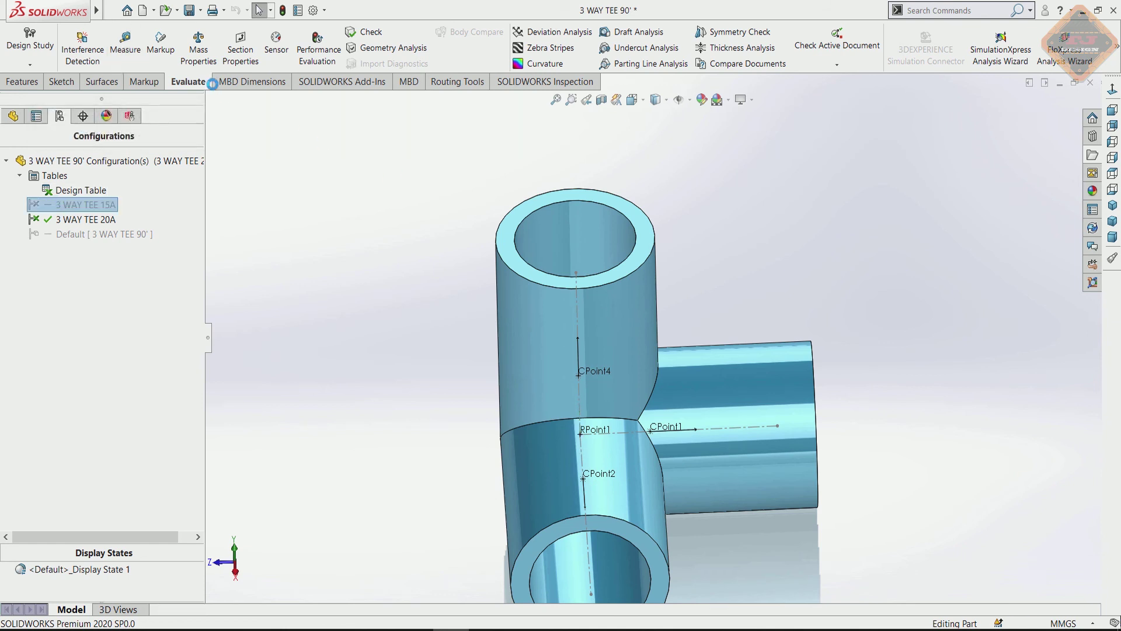
pyautogui.click(130, 52)
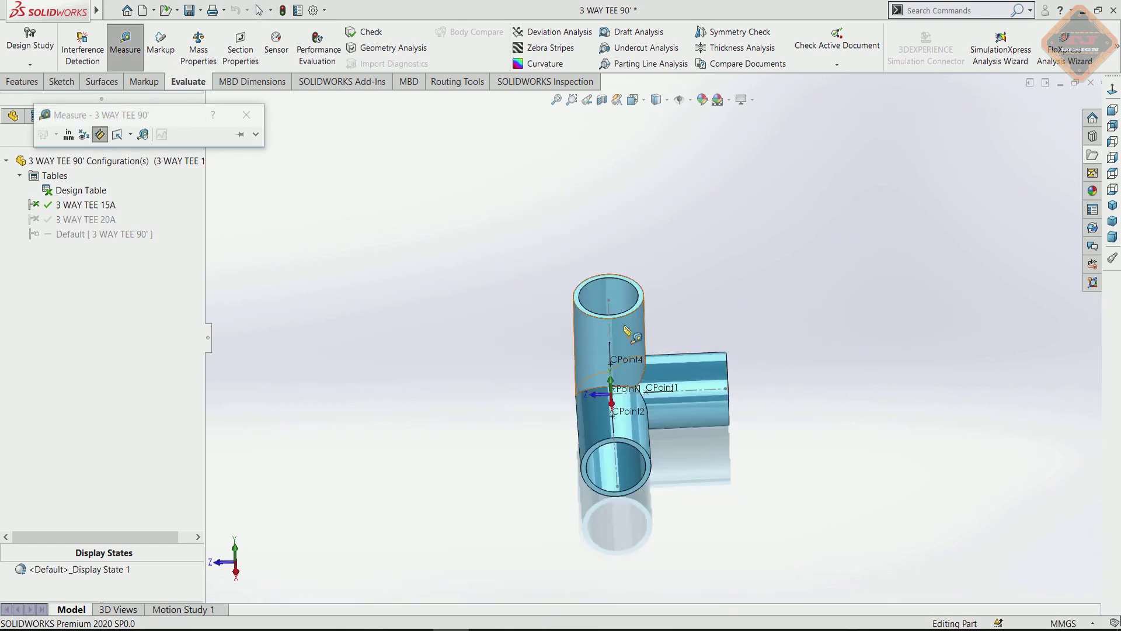
pyautogui.click(648, 276)
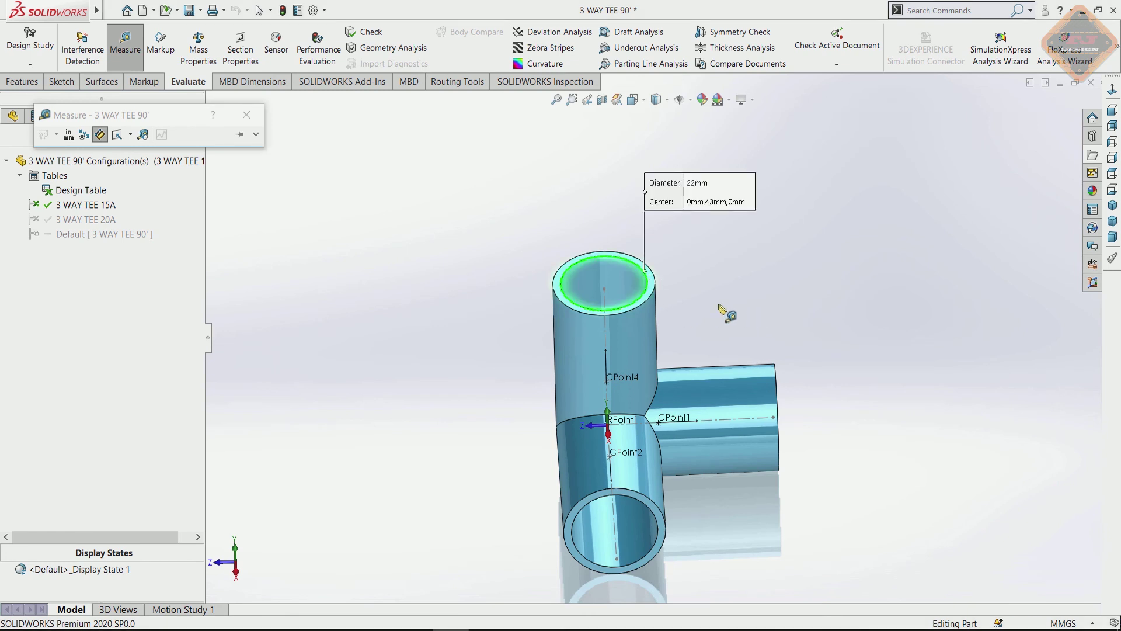
pyautogui.click(731, 297)
# Return the tee to an isometric view, close Measure, and bring up the new-document choices
pyautogui.moveTo(726, 321); pyautogui.dragTo(327, 139, button='middle')
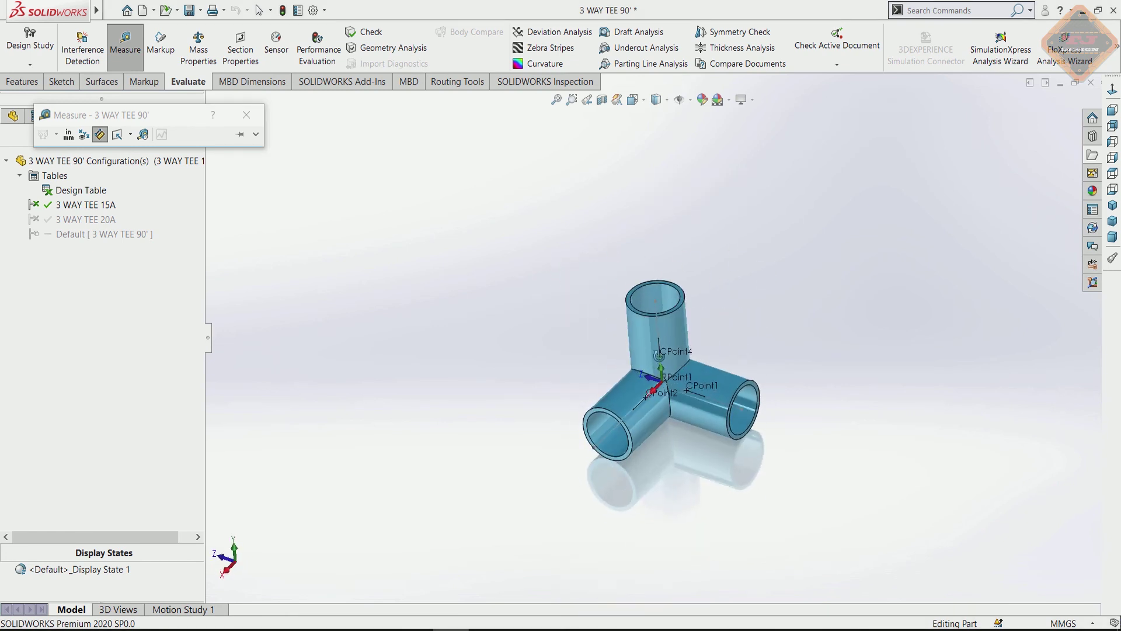
pyautogui.click(245, 115)
pyautogui.scroll(-4, 598, 361)
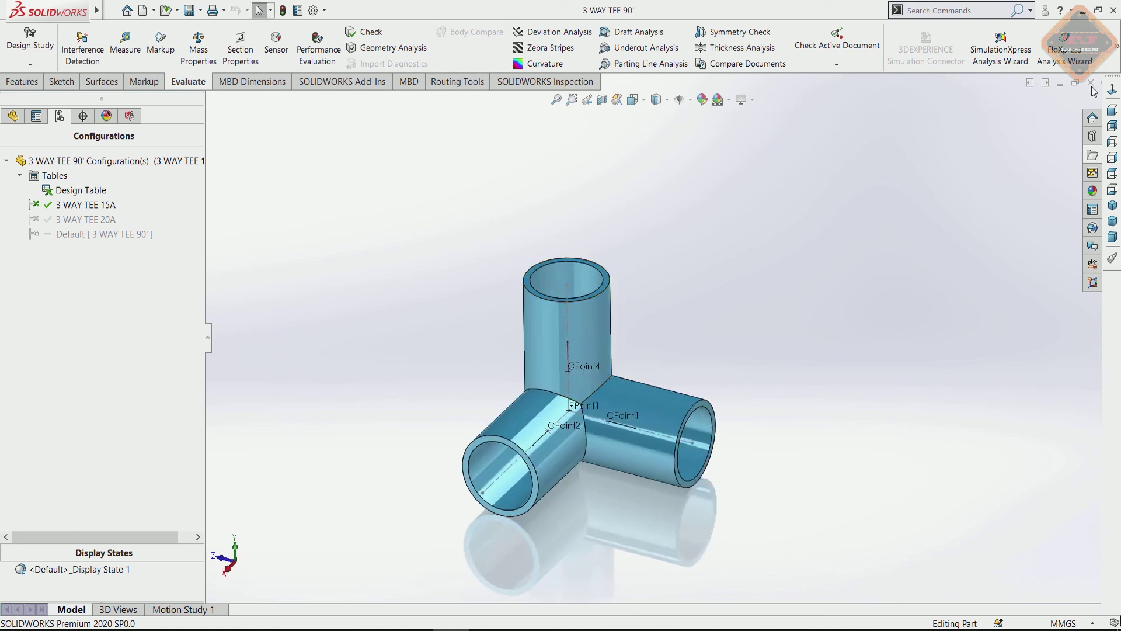
pyautogui.click(143, 11)
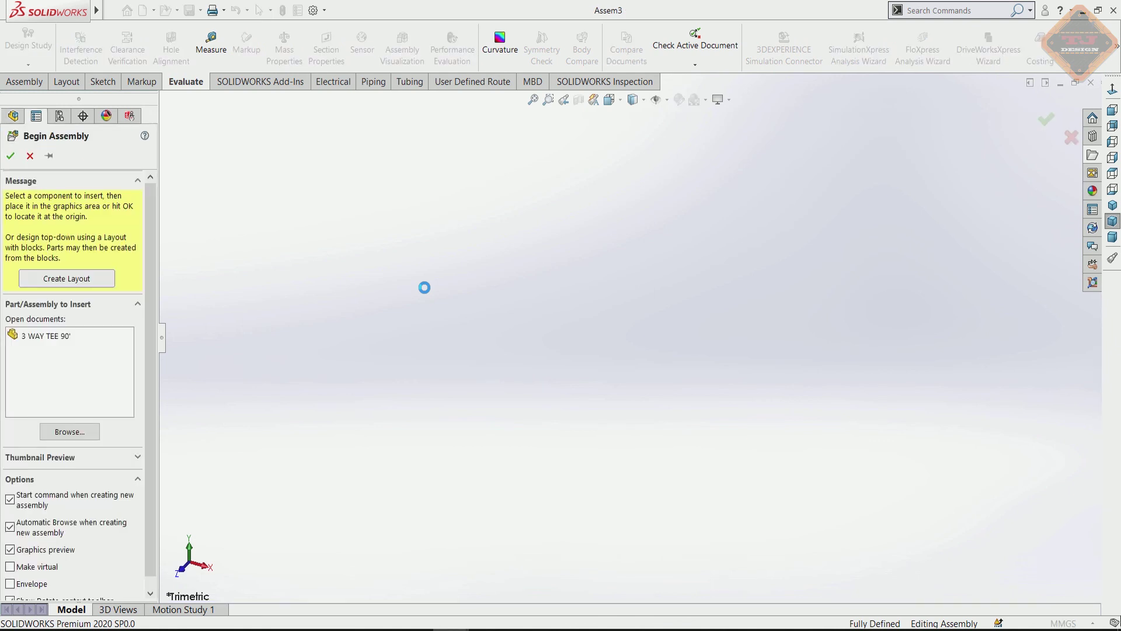
# Insert 3 WAY TEE 90' fixed in the new assembly with its 20A configuration, accepting the save prompt
pyautogui.click(52, 343)
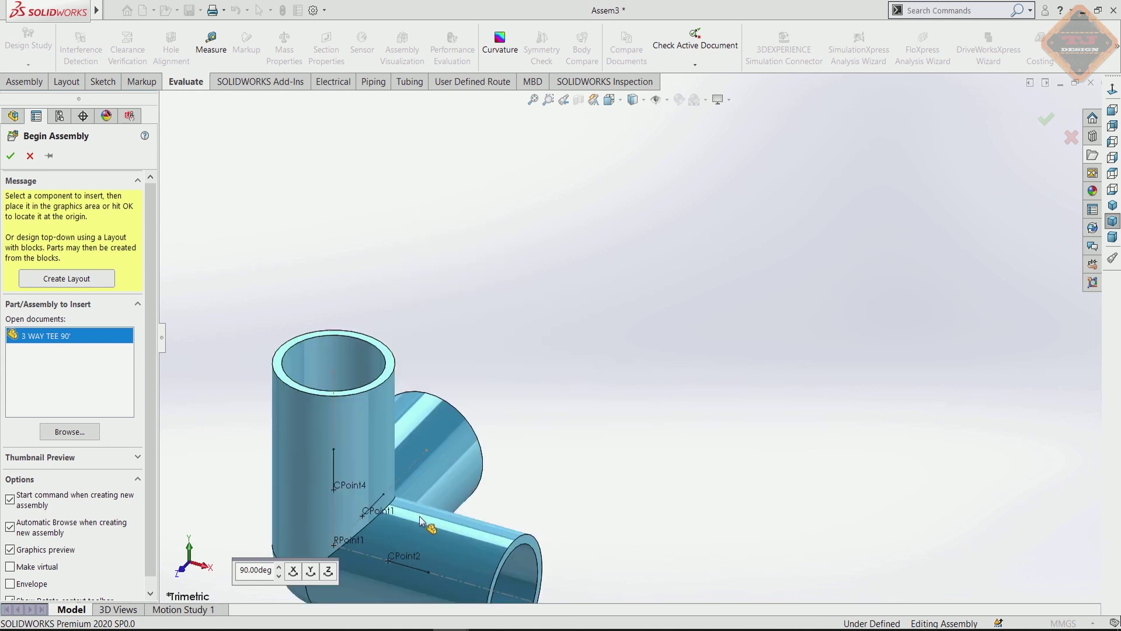
pyautogui.click(583, 344)
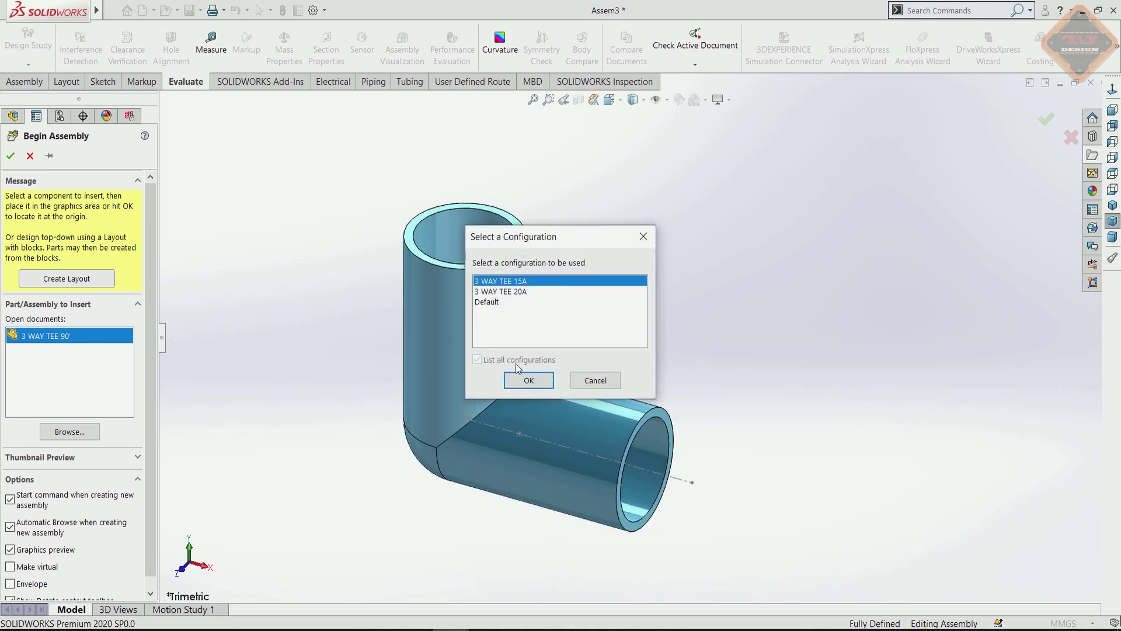
pyautogui.click(519, 291)
pyautogui.click(529, 381)
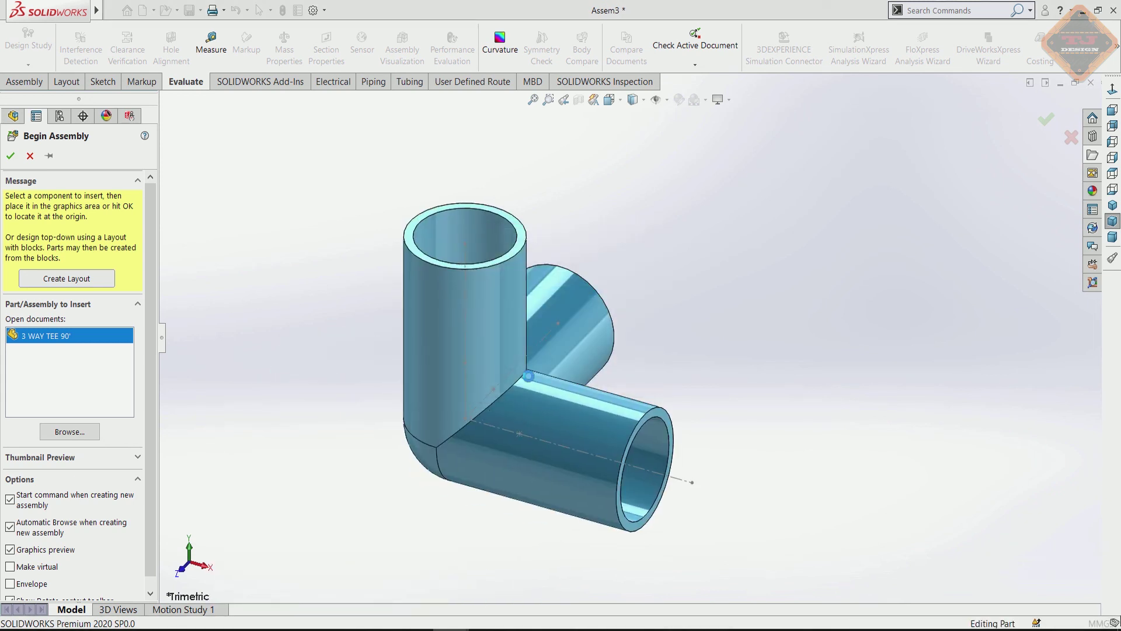
pyautogui.click(588, 331)
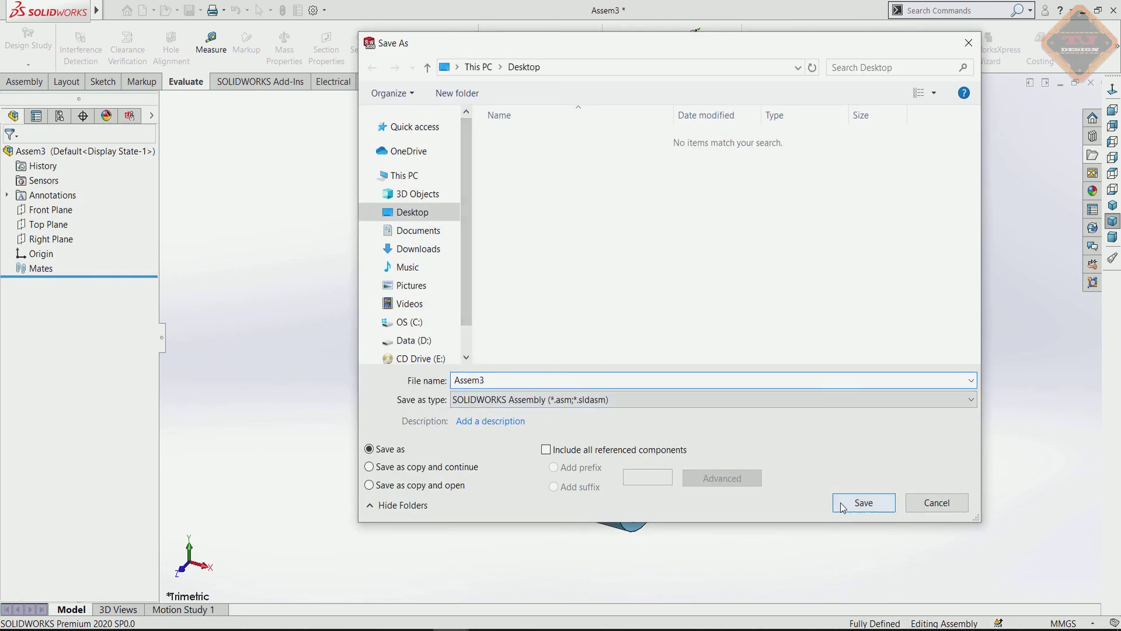
# Save the assembly as Assem3 and review the PVC PIPE 20A route with PVC ELBOW 90° 20A
pyautogui.click(842, 505)
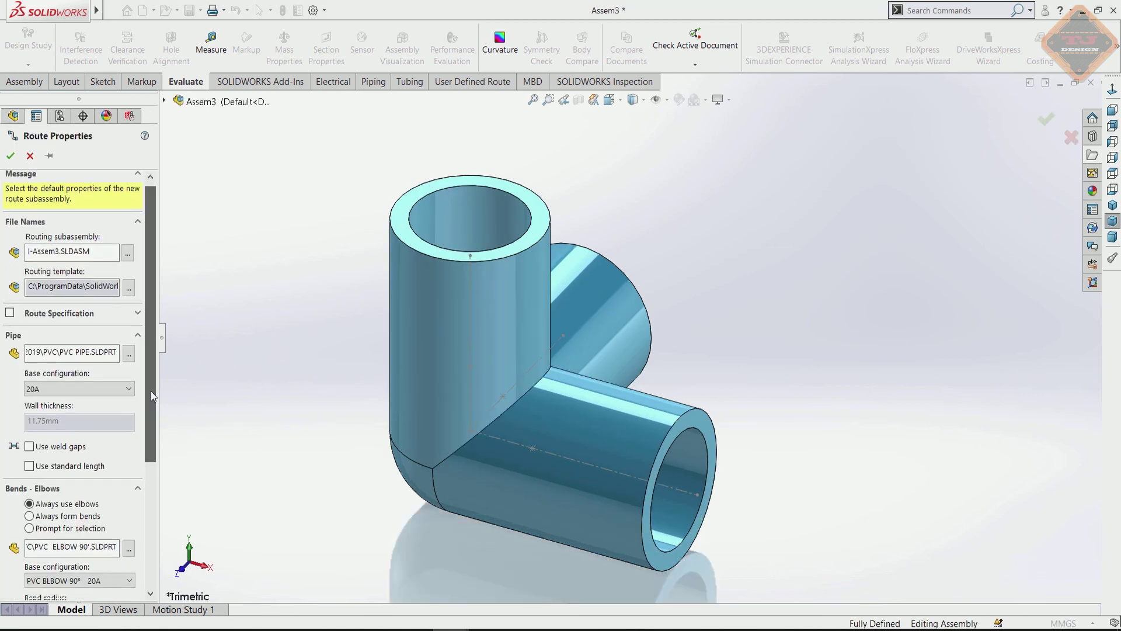
pyautogui.scroll(-2, 140, 376)
pyautogui.scroll(-2, 116, 362)
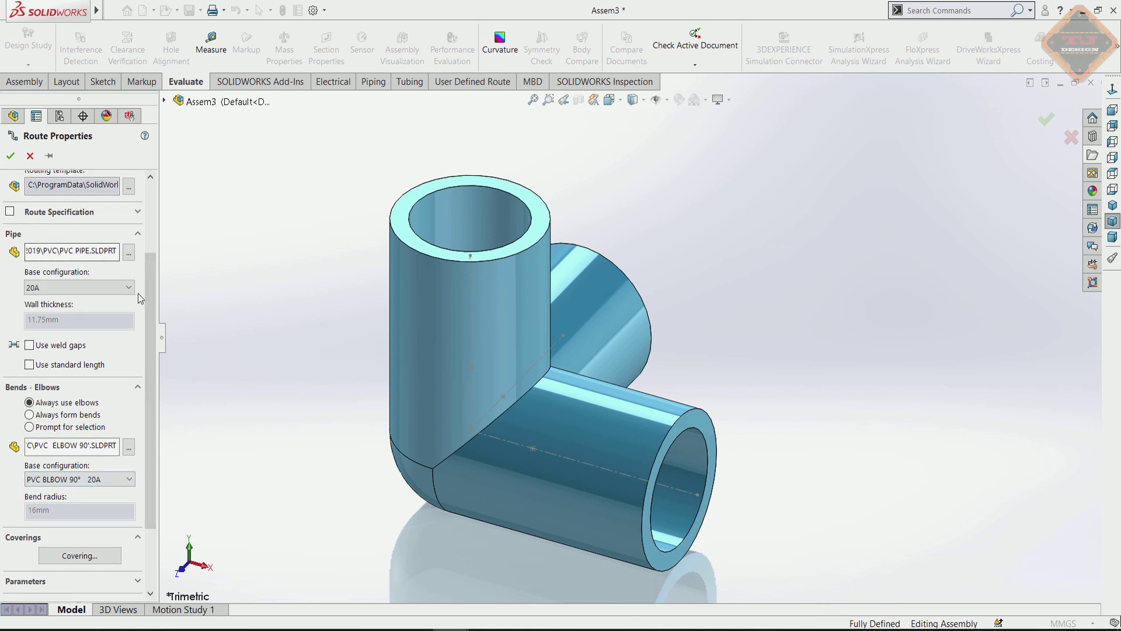
pyautogui.scroll(3, 143, 304)
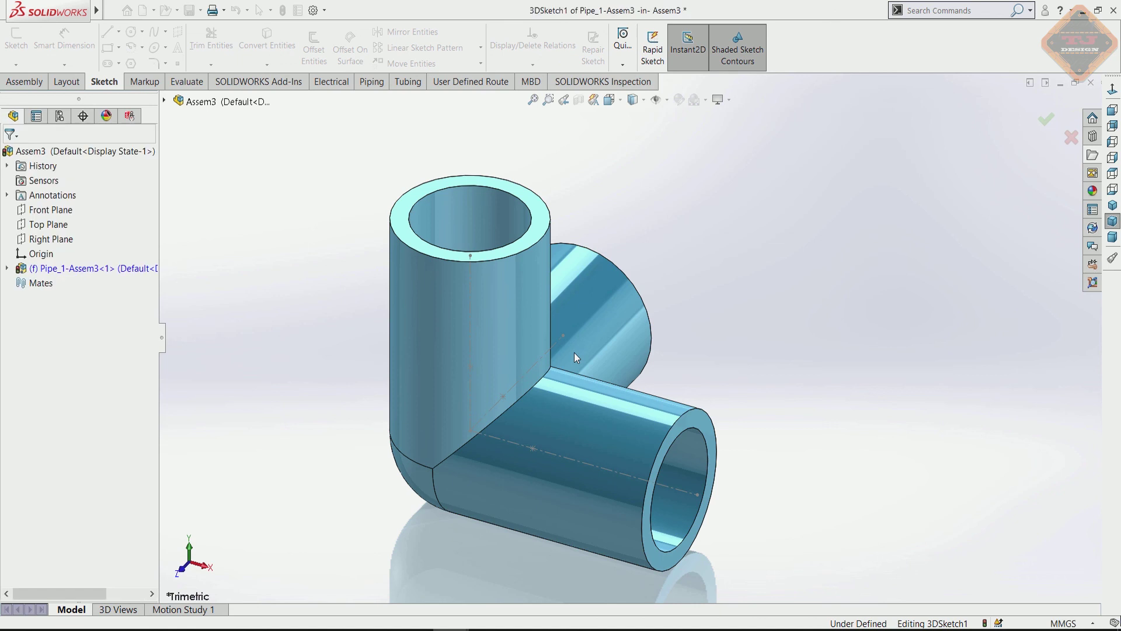
# Sketch route lines from the tee's top opening upward, then across to a corner and beyond
pyautogui.scroll(3, 587, 356)
pyautogui.scroll(1, 642, 345)
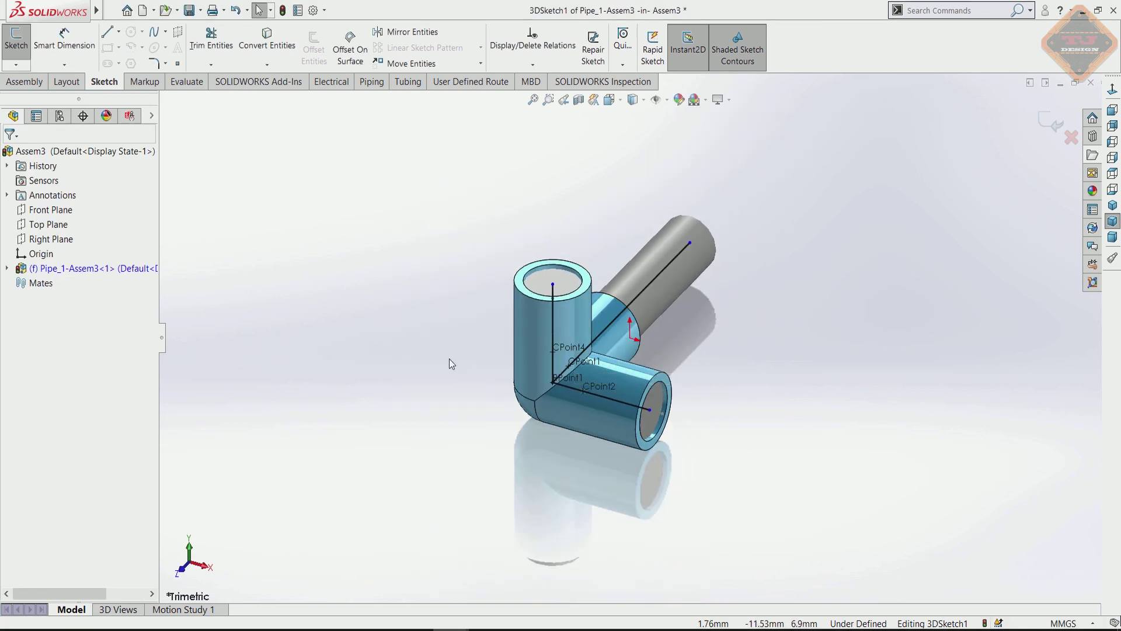
pyautogui.scroll(1, 695, 330)
pyautogui.moveTo(667, 331); pyautogui.dragTo(458, 288, button='middle')
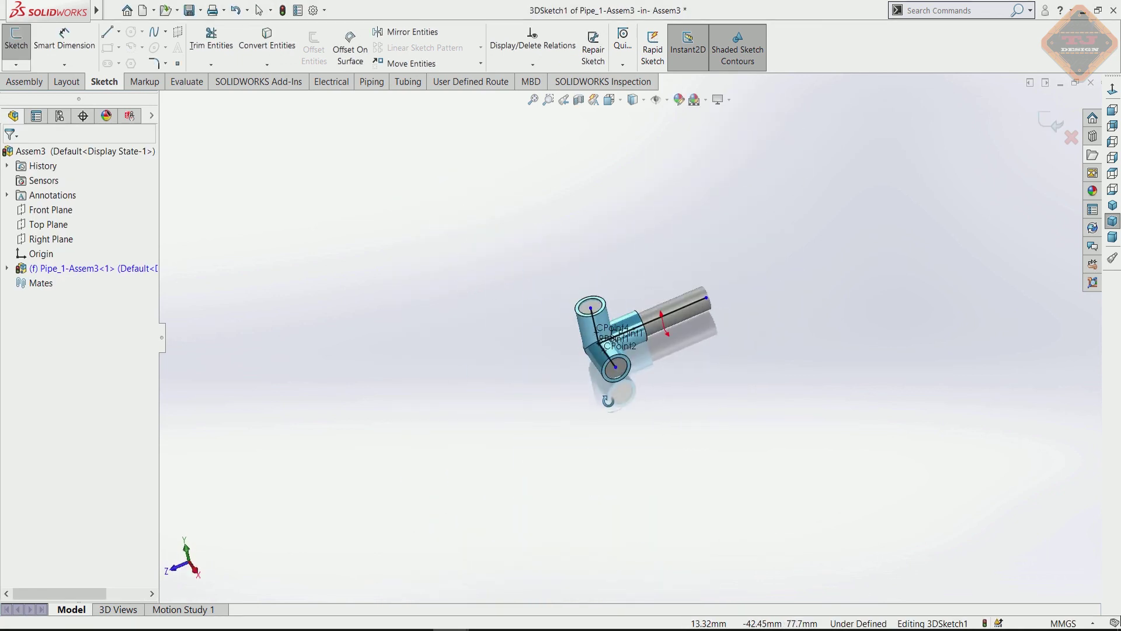
pyautogui.moveTo(696, 258); pyautogui.dragTo(634, 266, button='right')
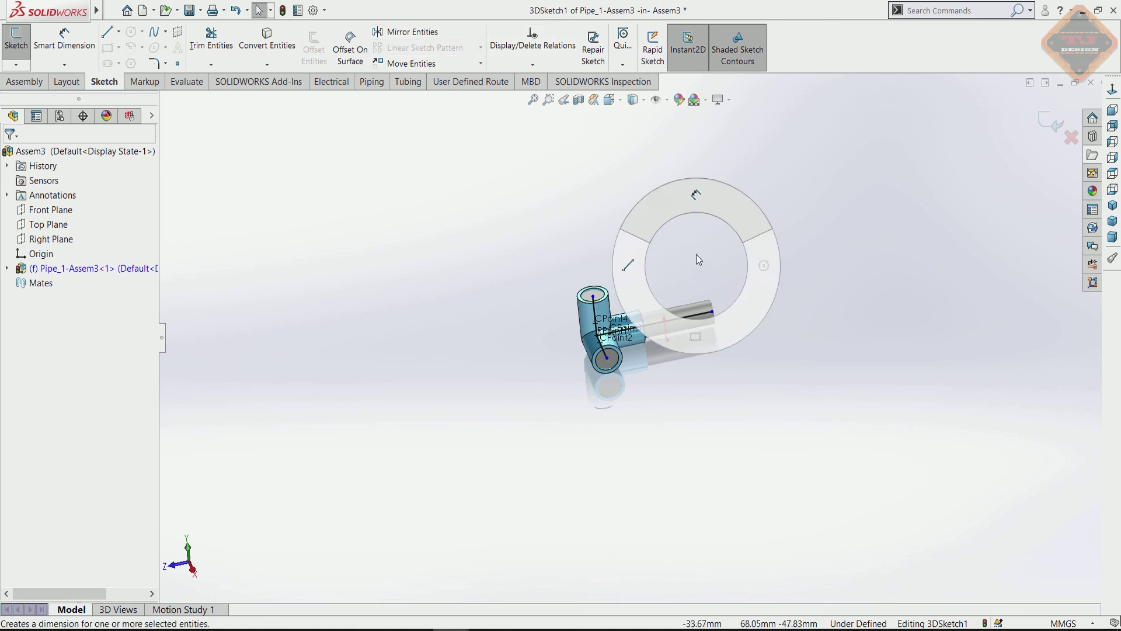
pyautogui.click(593, 295)
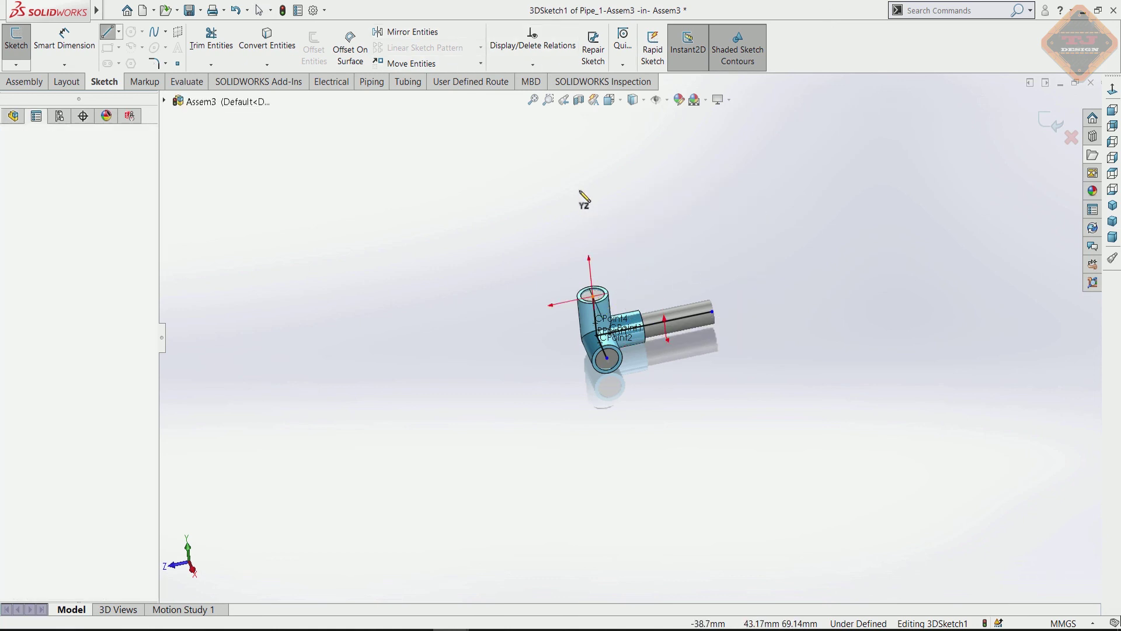
pyautogui.click(578, 161)
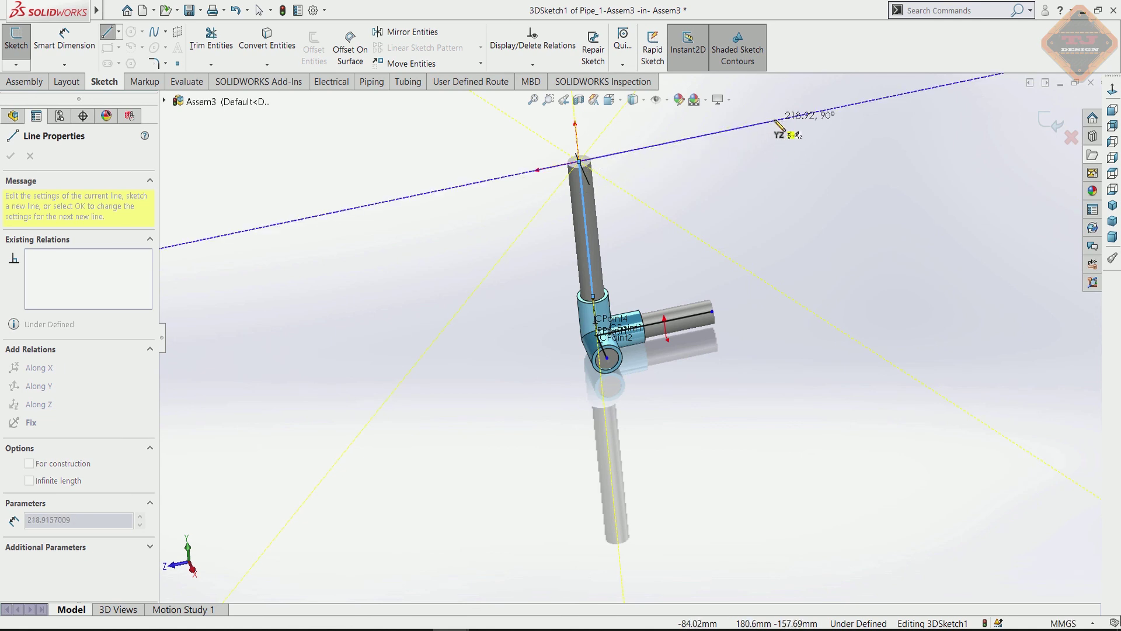
pyautogui.click(845, 108)
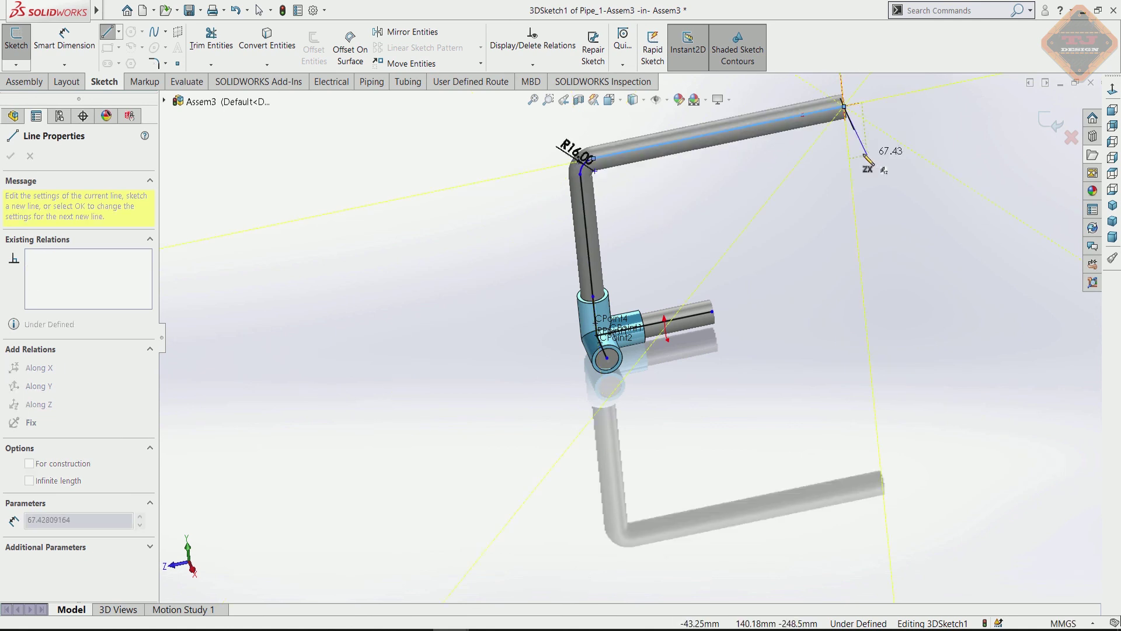
pyautogui.doubleClick(894, 213)
pyautogui.press('Escape')
# Delete the rounded bend arc at the corner and show the desktop files in File Explorer
pyautogui.scroll(3, 789, 191)
pyautogui.scroll(-2, 788, 191)
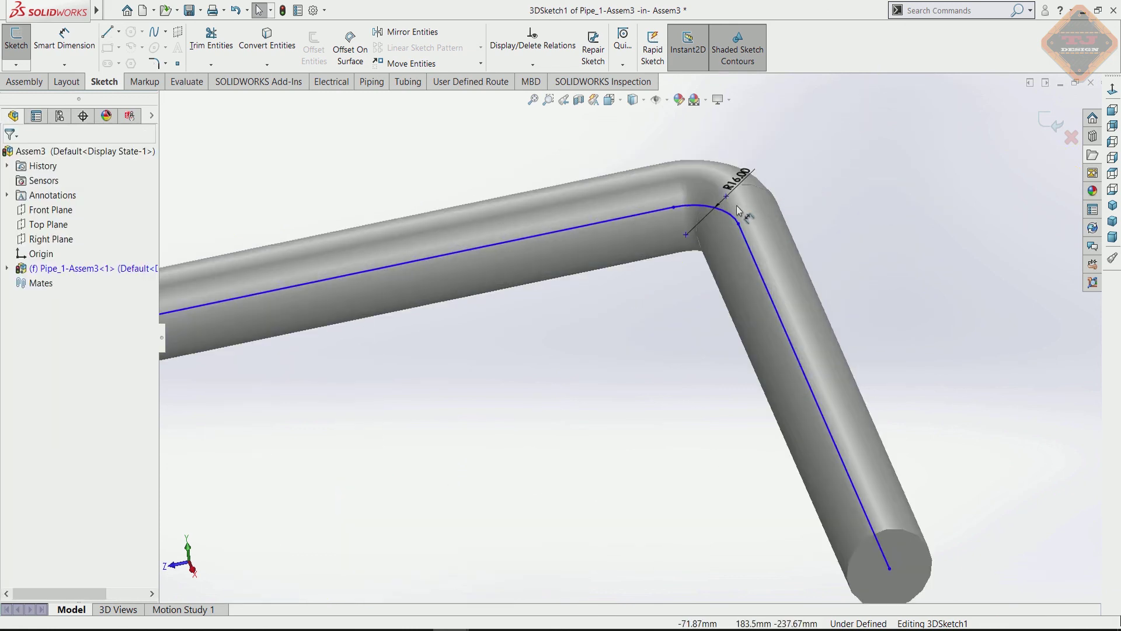
pyautogui.click(724, 215)
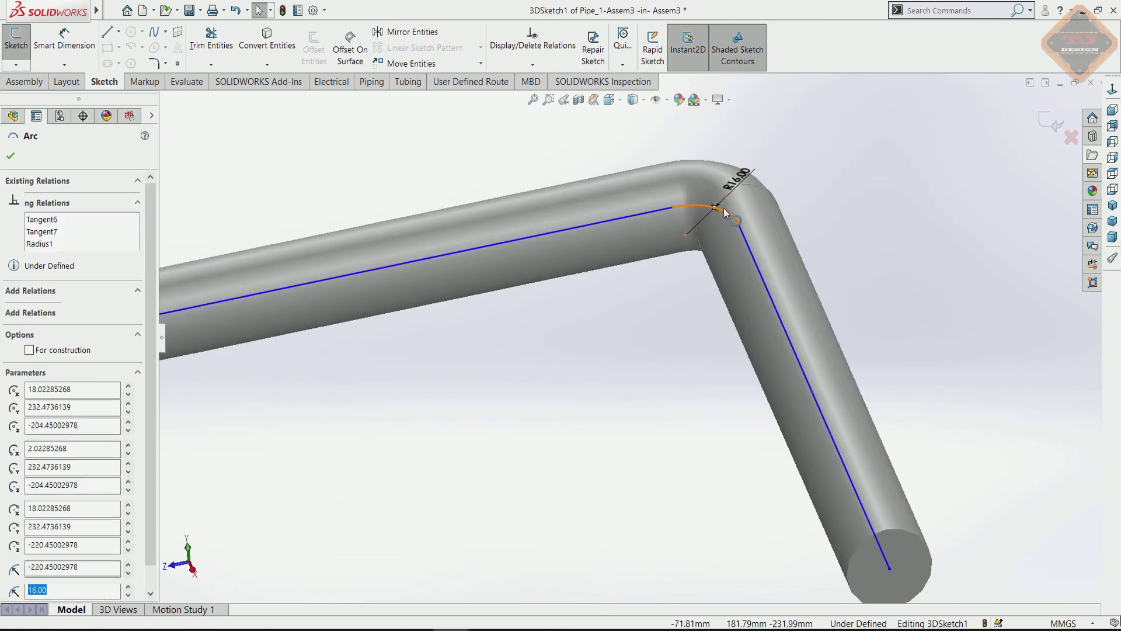
pyautogui.press('Delete')
pyautogui.click(570, 321)
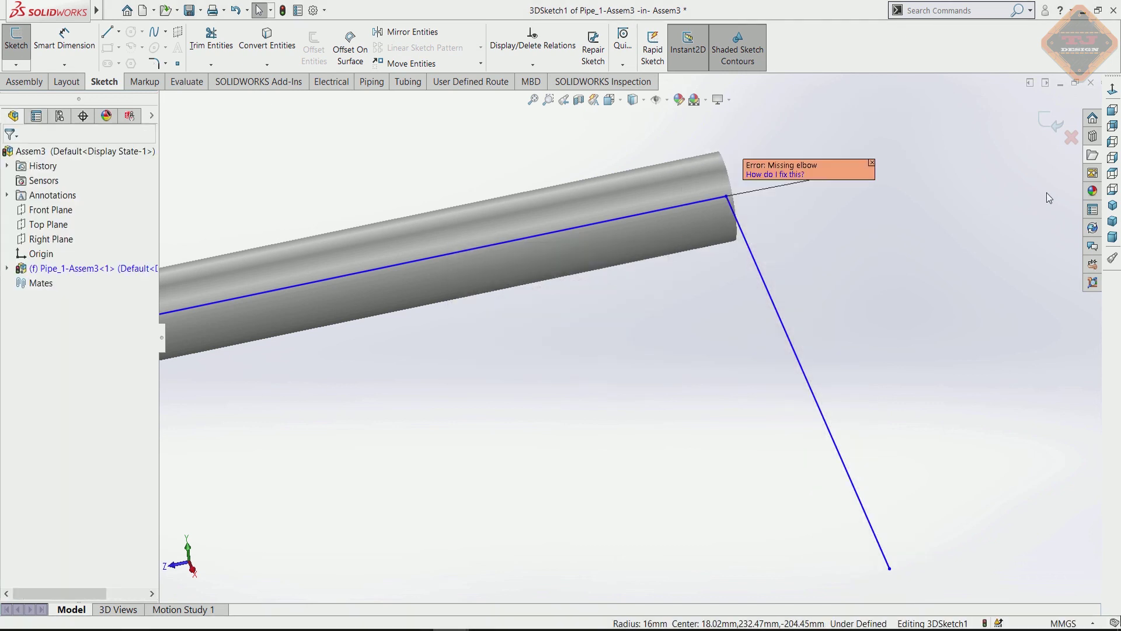
pyautogui.click(1093, 173)
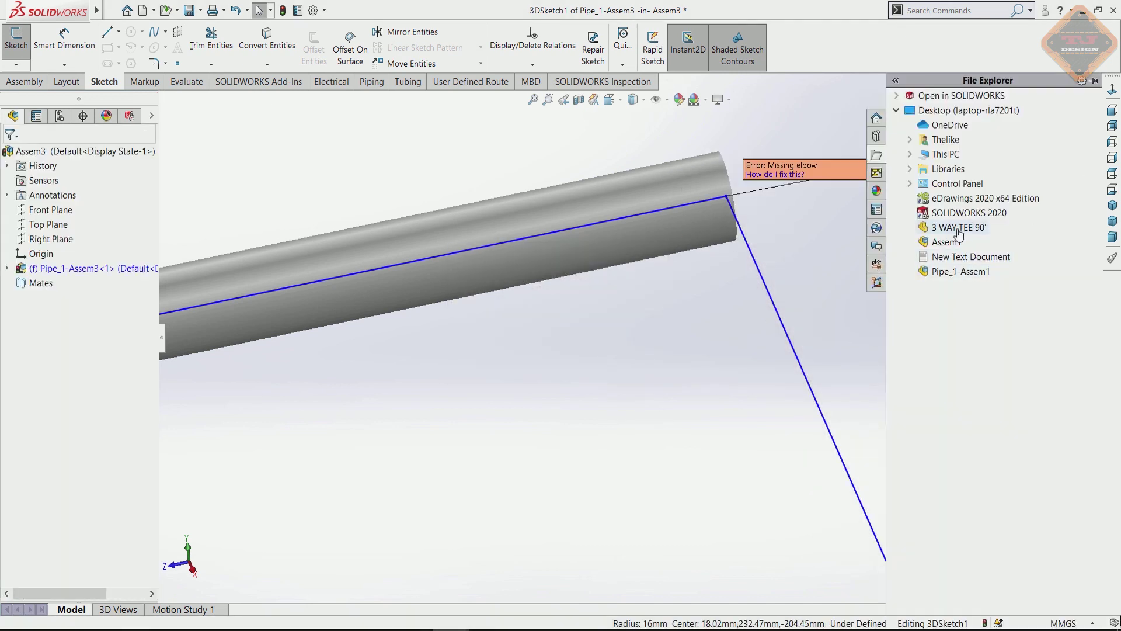
# Drop a 3 WAY TEE 20A on the sharp corner, extend a pipe down from it, and exit the sketch
pyautogui.moveTo(958, 228); pyautogui.dragTo(726, 201)
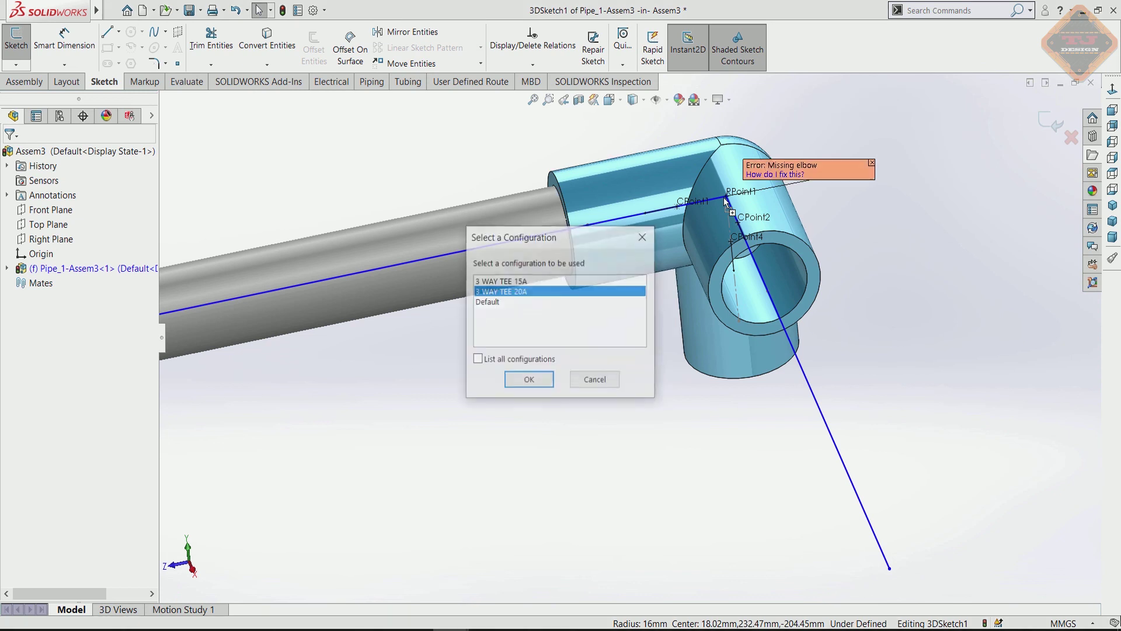
pyautogui.click(530, 381)
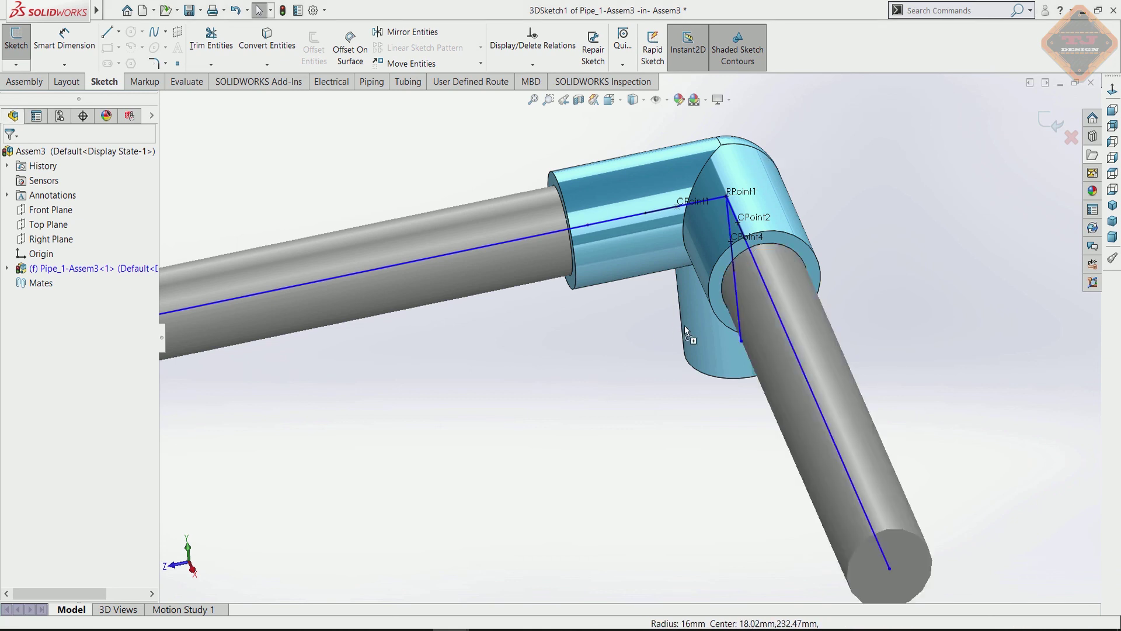
pyautogui.moveTo(686, 330)
pyautogui.mouseDown(button='middle')
pyautogui.moveTo(649, 257)
pyautogui.moveTo(658, 391)
pyautogui.mouseUp(button='middle')
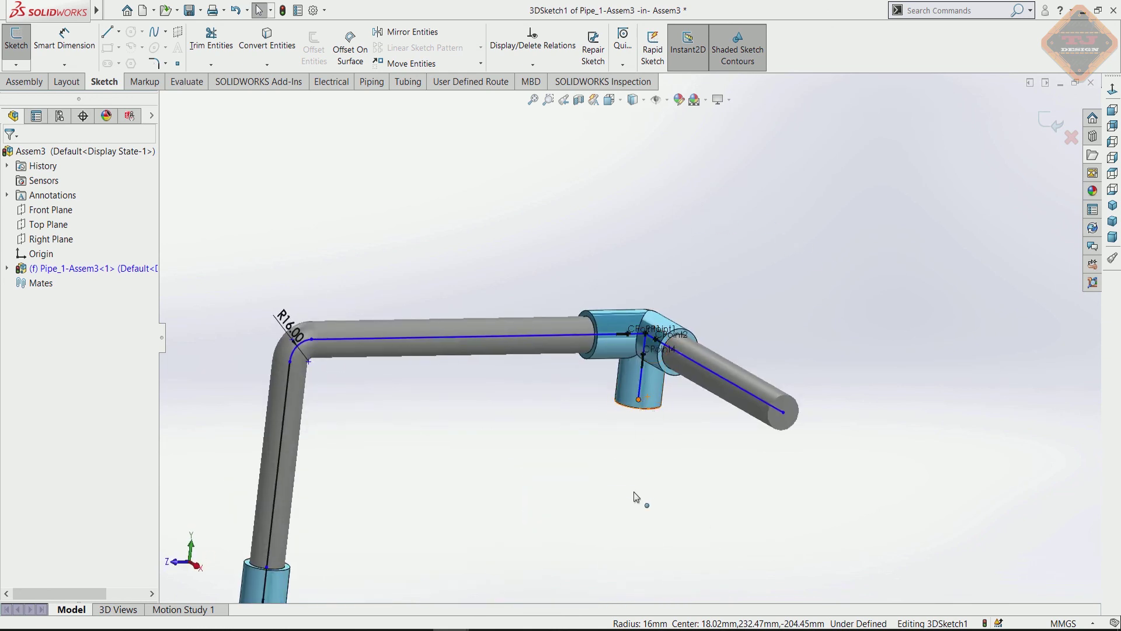
pyautogui.moveTo(636, 497); pyautogui.dragTo(615, 555)
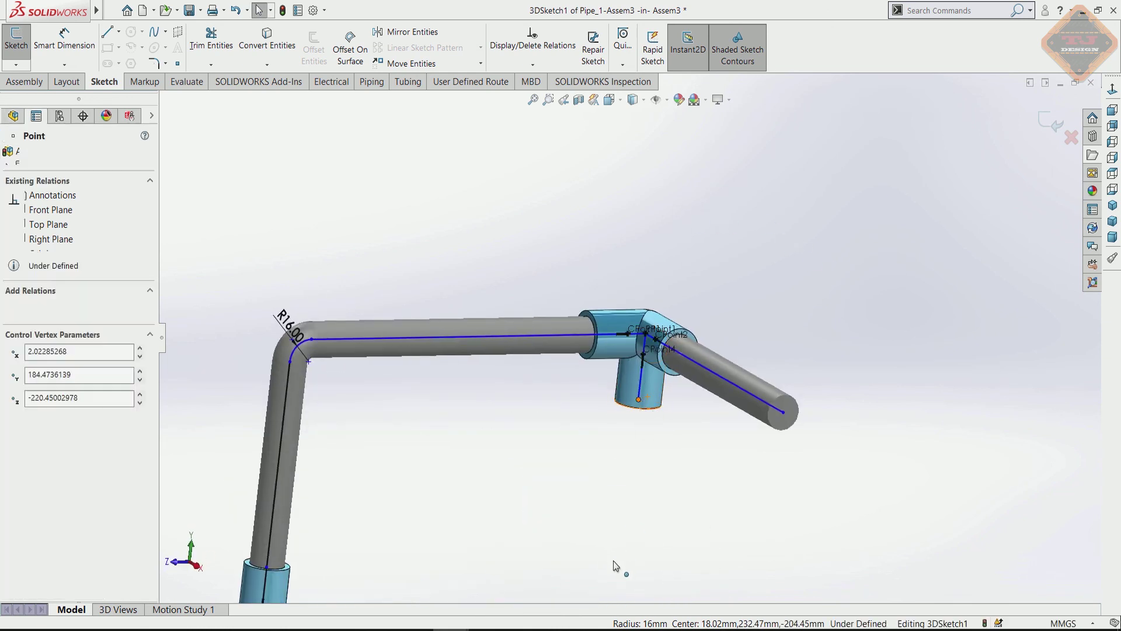
pyautogui.click(755, 305)
pyautogui.scroll(3, 755, 305)
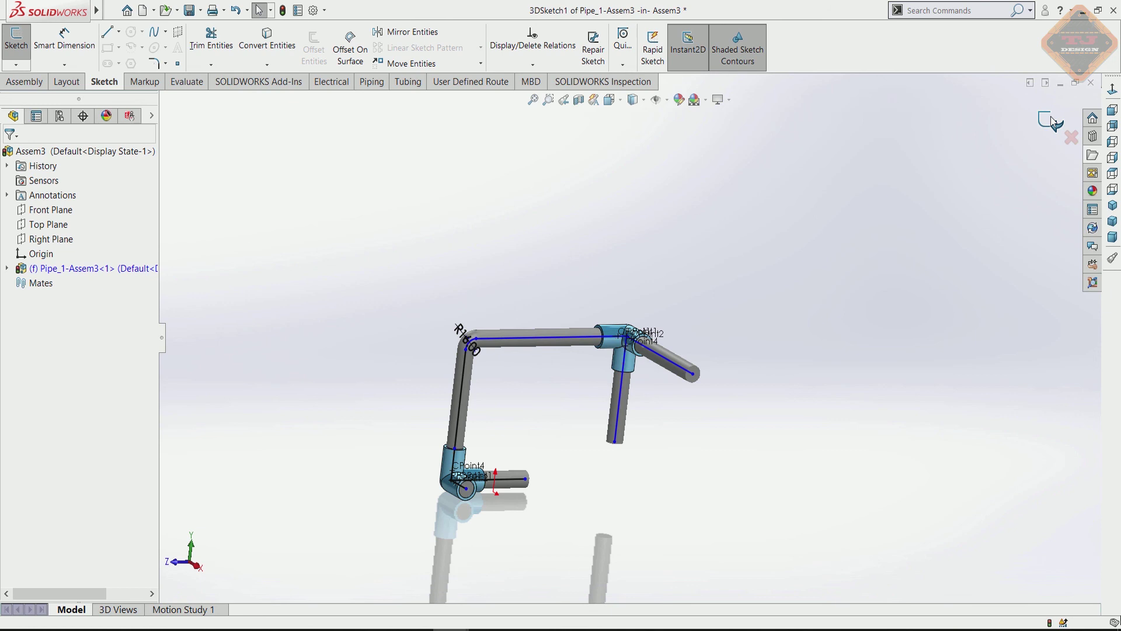
pyautogui.click(1050, 117)
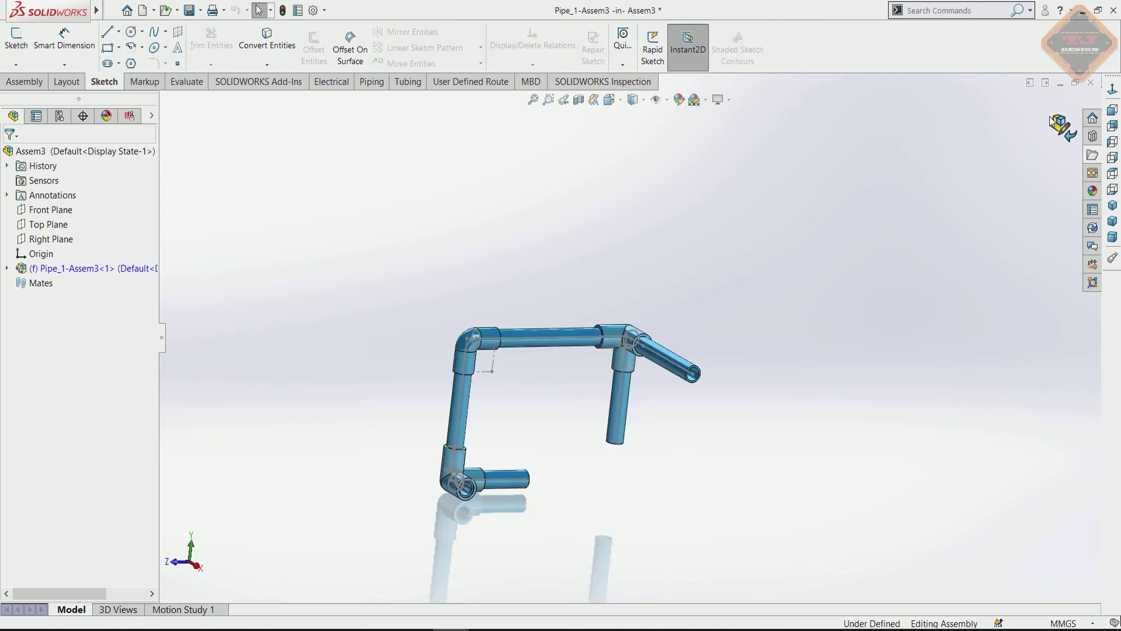
# Exit route editing and orbit around Pipe_1 to view the whole pipe loop
pyautogui.click(1055, 139)
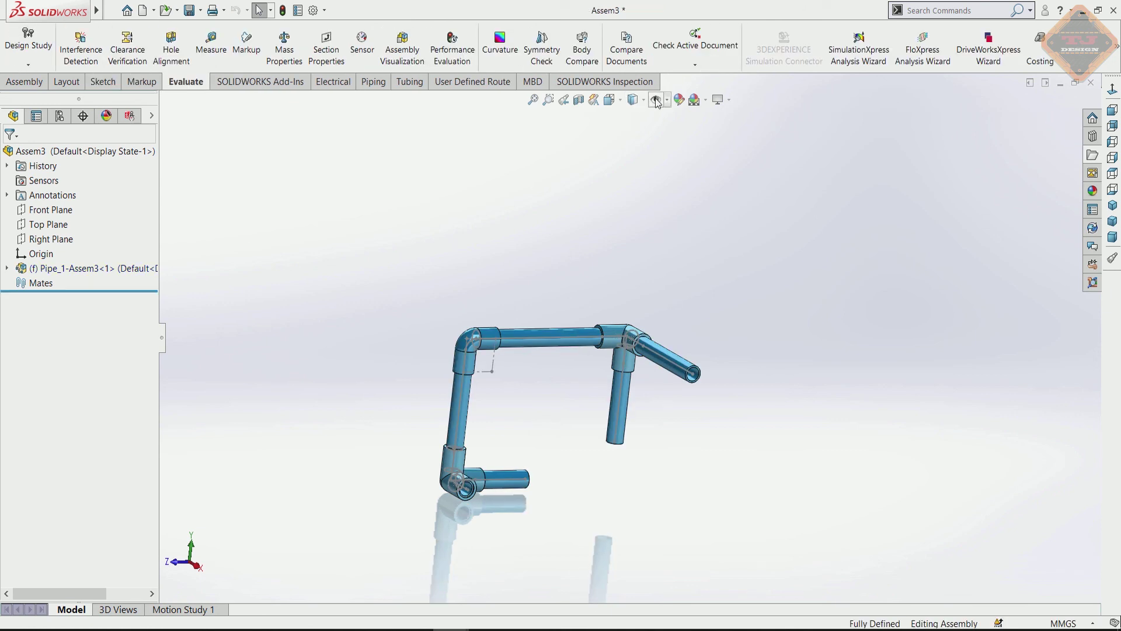
pyautogui.scroll(-10, 613, 350)
pyautogui.moveTo(584, 327); pyautogui.dragTo(701, 345, button='middle')
pyautogui.scroll(-5, 701, 345)
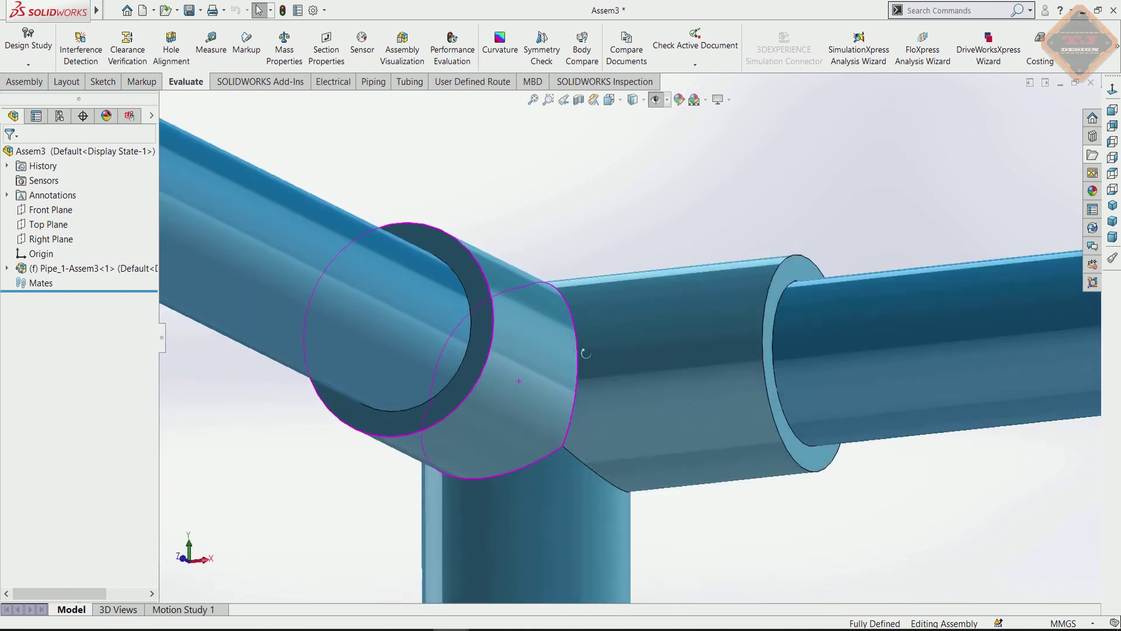
pyautogui.scroll(3, 585, 353)
pyautogui.moveTo(585, 353); pyautogui.dragTo(496, 453, button='middle')
pyautogui.scroll(5, 596, 415)
pyautogui.scroll(3, 527, 440)
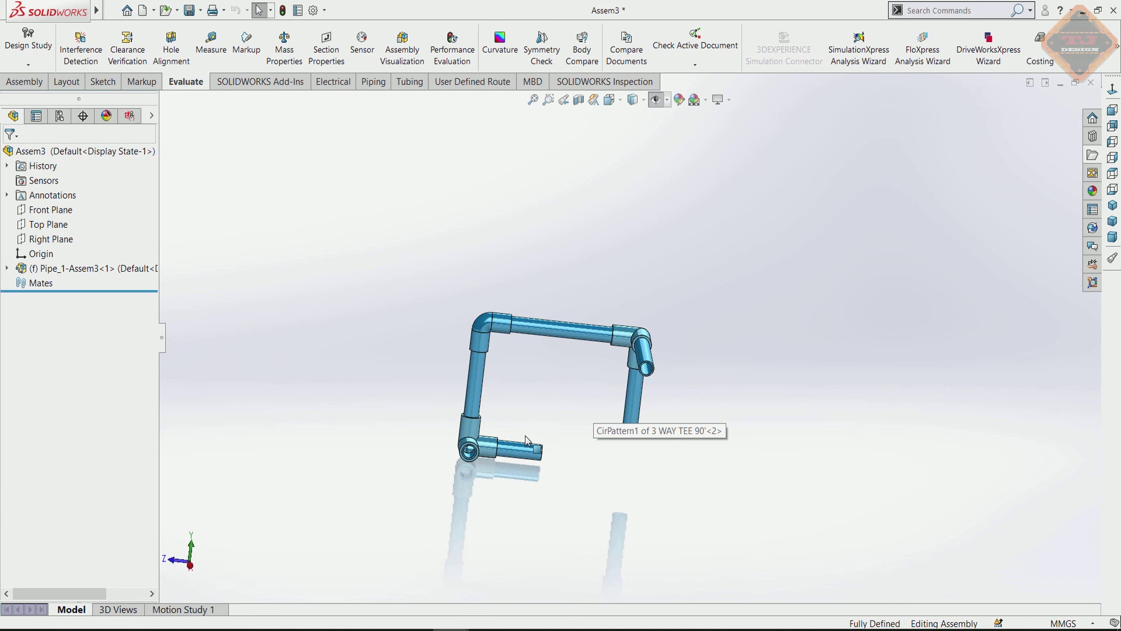
pyautogui.scroll(-5, 527, 441)
pyautogui.scroll(-3, 542, 411)
# Zoom in on the tee and elbow joints, then view the full assembly from a new angle
pyautogui.moveTo(569, 384)
pyautogui.mouseDown(button='middle')
pyautogui.moveTo(493, 300)
pyautogui.moveTo(548, 430)
pyautogui.mouseUp(button='middle')
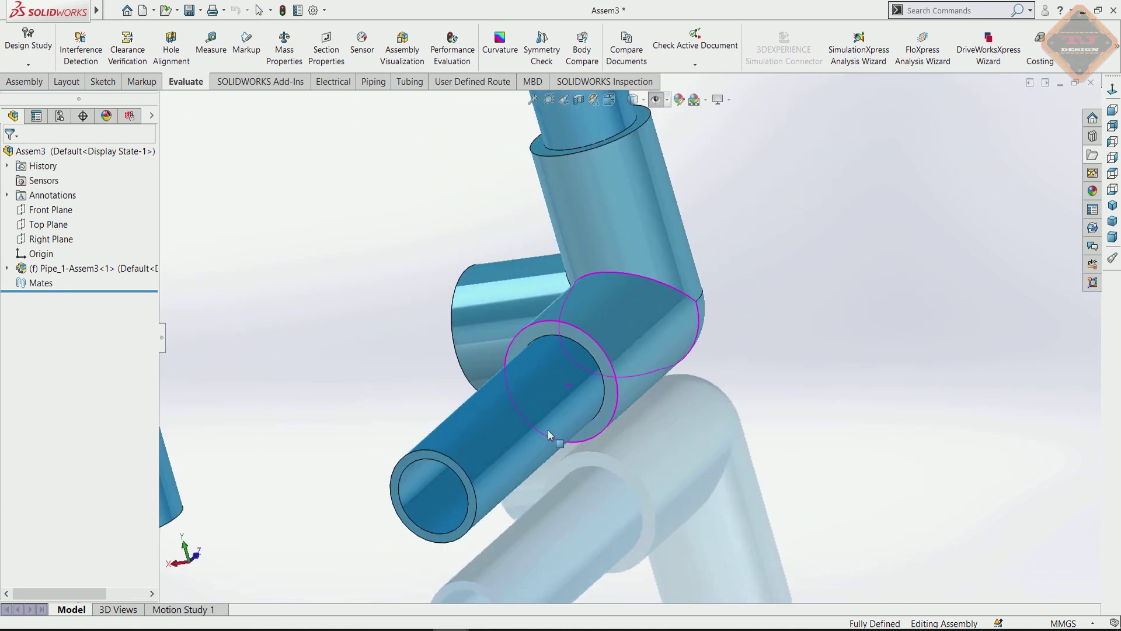
pyautogui.scroll(5, 548, 430)
pyautogui.moveTo(635, 397); pyautogui.dragTo(587, 277, button='middle')
pyautogui.scroll(-5, 596, 321)
pyautogui.scroll(3, 502, 289)
pyautogui.scroll(3, 590, 253)
pyautogui.scroll(-4, 389, 293)
pyautogui.moveTo(389, 293); pyautogui.dragTo(647, 305, button='middle')
pyautogui.scroll(4, 647, 304)
pyautogui.moveTo(432, 342)
pyautogui.mouseDown(button='middle')
pyautogui.moveTo(755, 346)
pyautogui.moveTo(680, 387)
pyautogui.moveTo(631, 383)
pyautogui.moveTo(583, 355)
pyautogui.moveTo(646, 392)
pyautogui.mouseUp(button='middle')
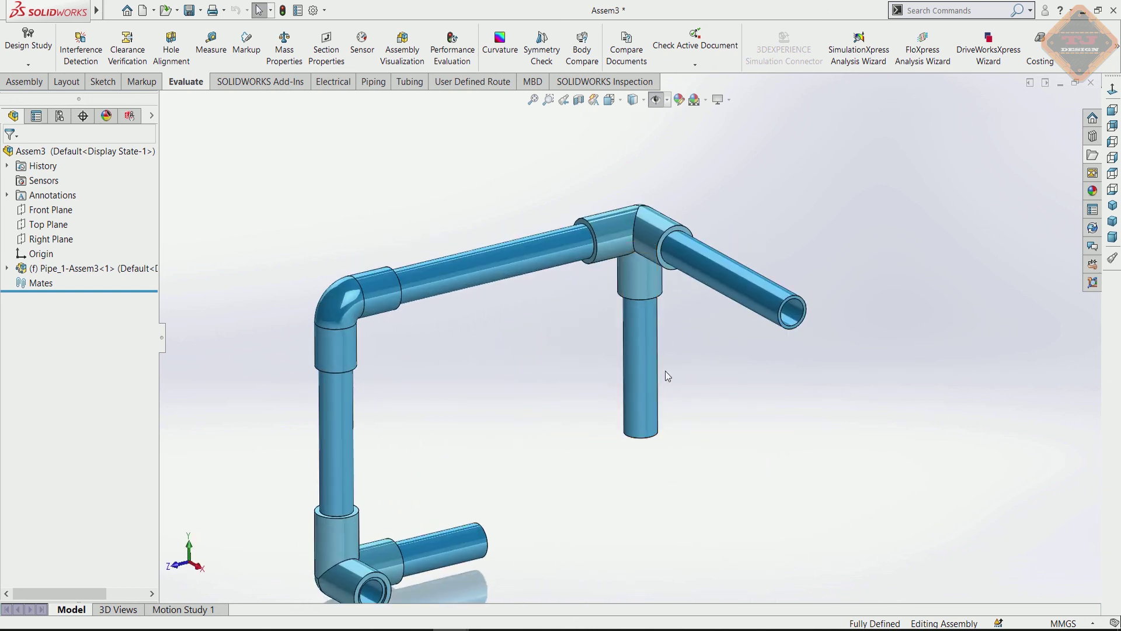
pyautogui.scroll(2, 666, 376)
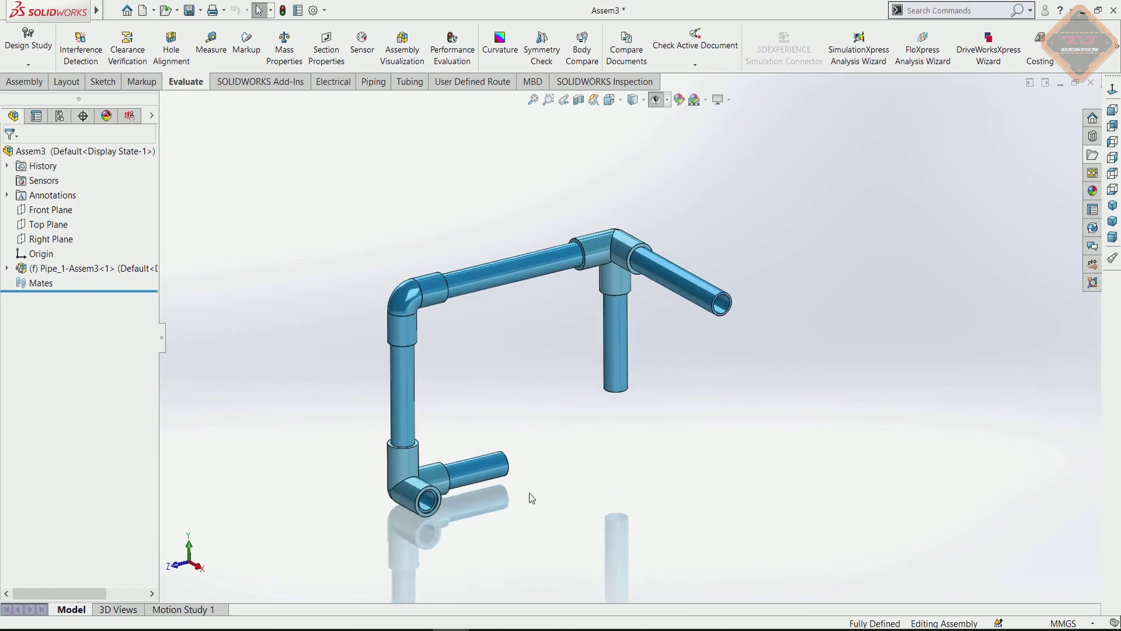